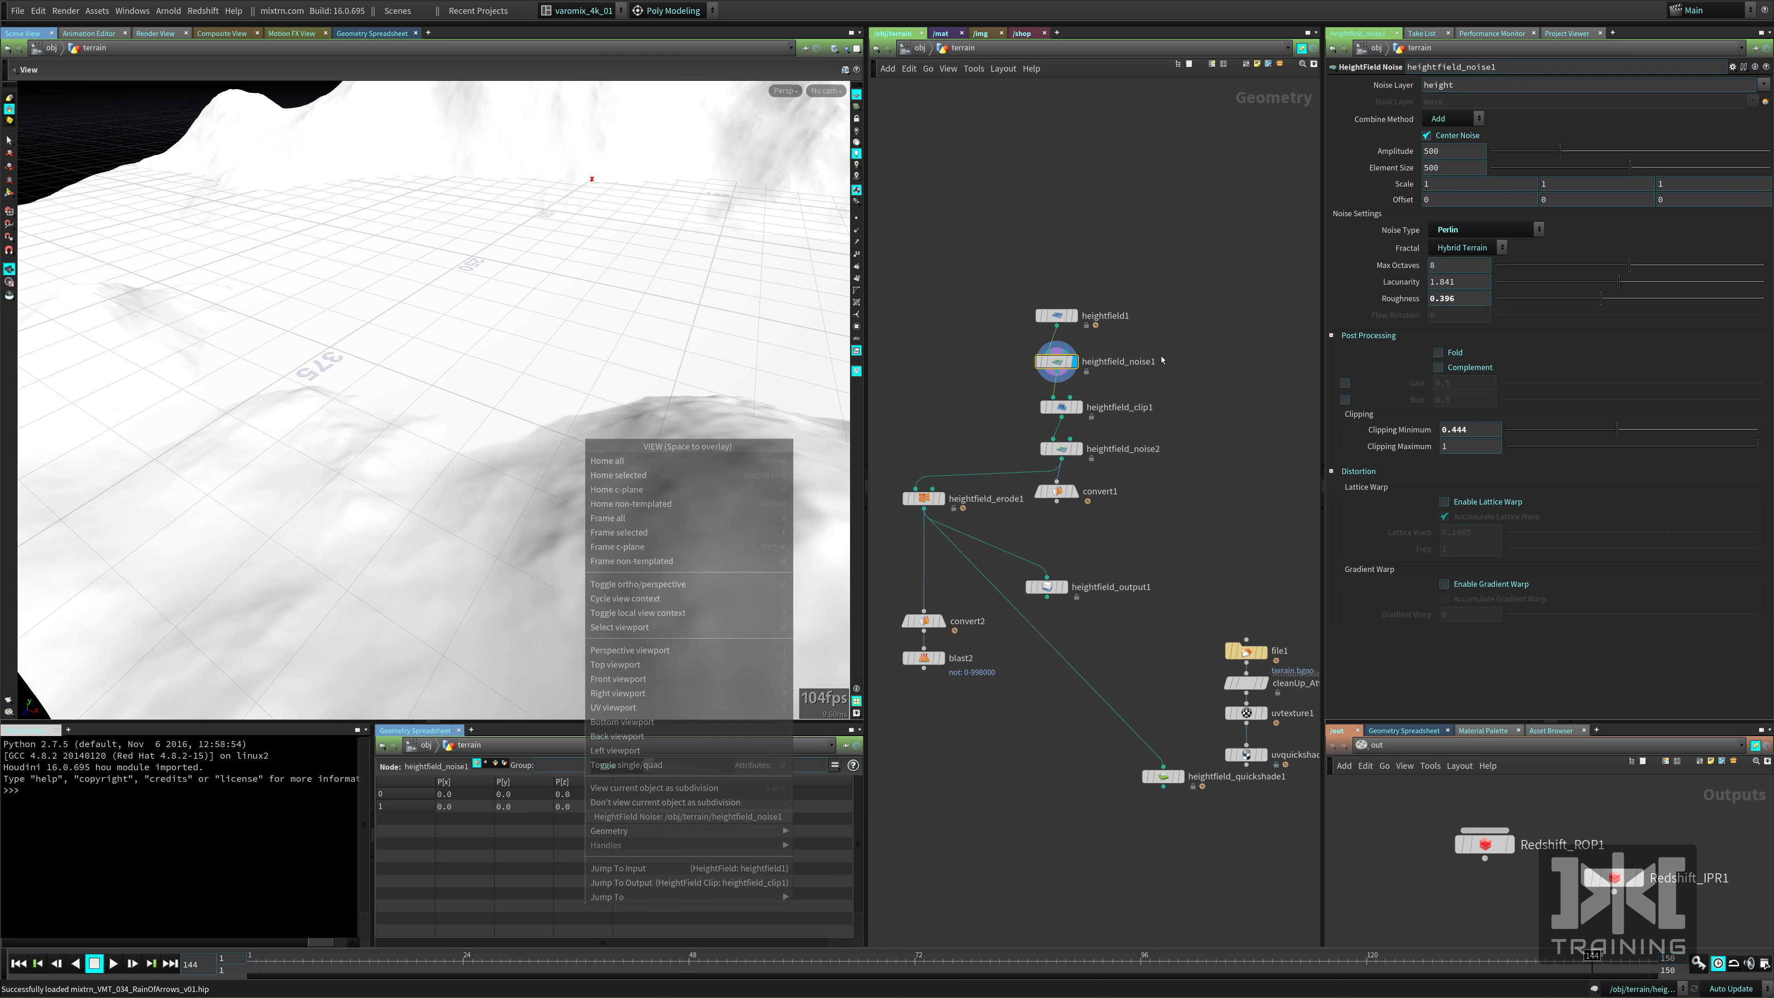
Compare the heightfield_noise1 terrain with the clipped result of heightfield_clip1 by displaying the clip node and examining its edges.
{"action": "right_click_drag", "start_coordinate": [670, 391], "coordinate": [580, 482]}
{"action": "left_click_drag", "start_coordinate": [671, 468], "coordinate": [420, 435]}
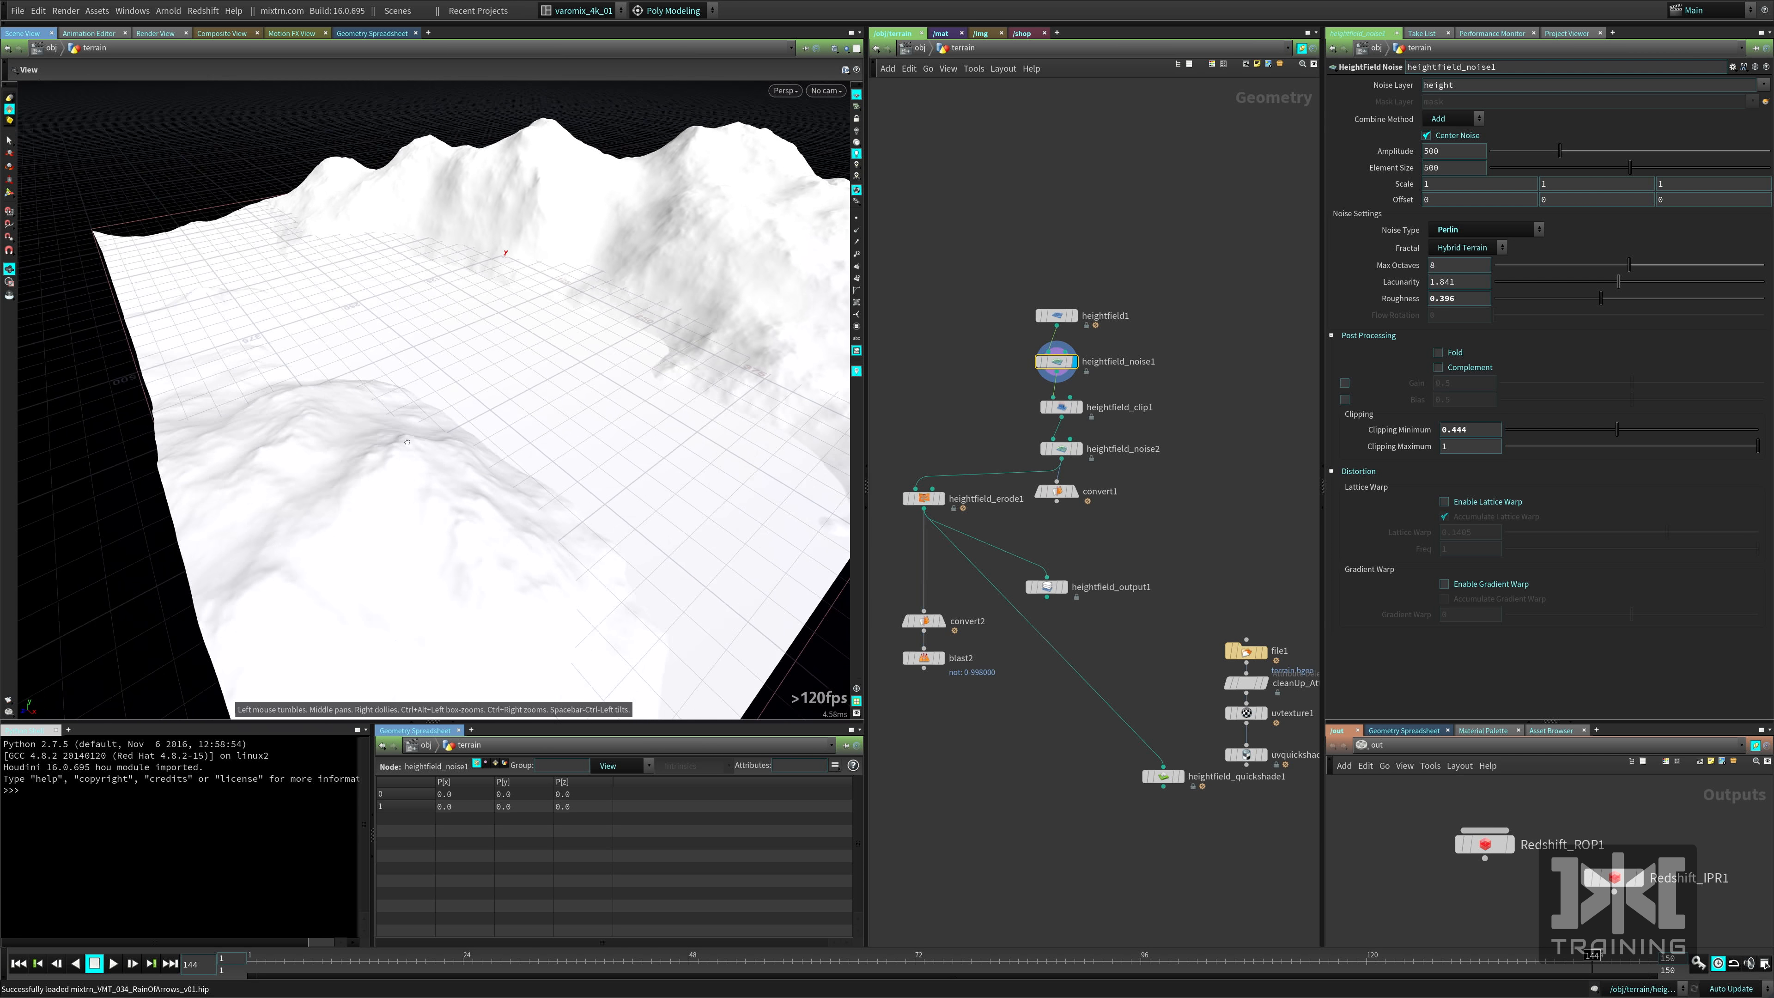
{"action": "right_click_drag", "start_coordinate": [421, 435], "coordinate": [495, 455]}
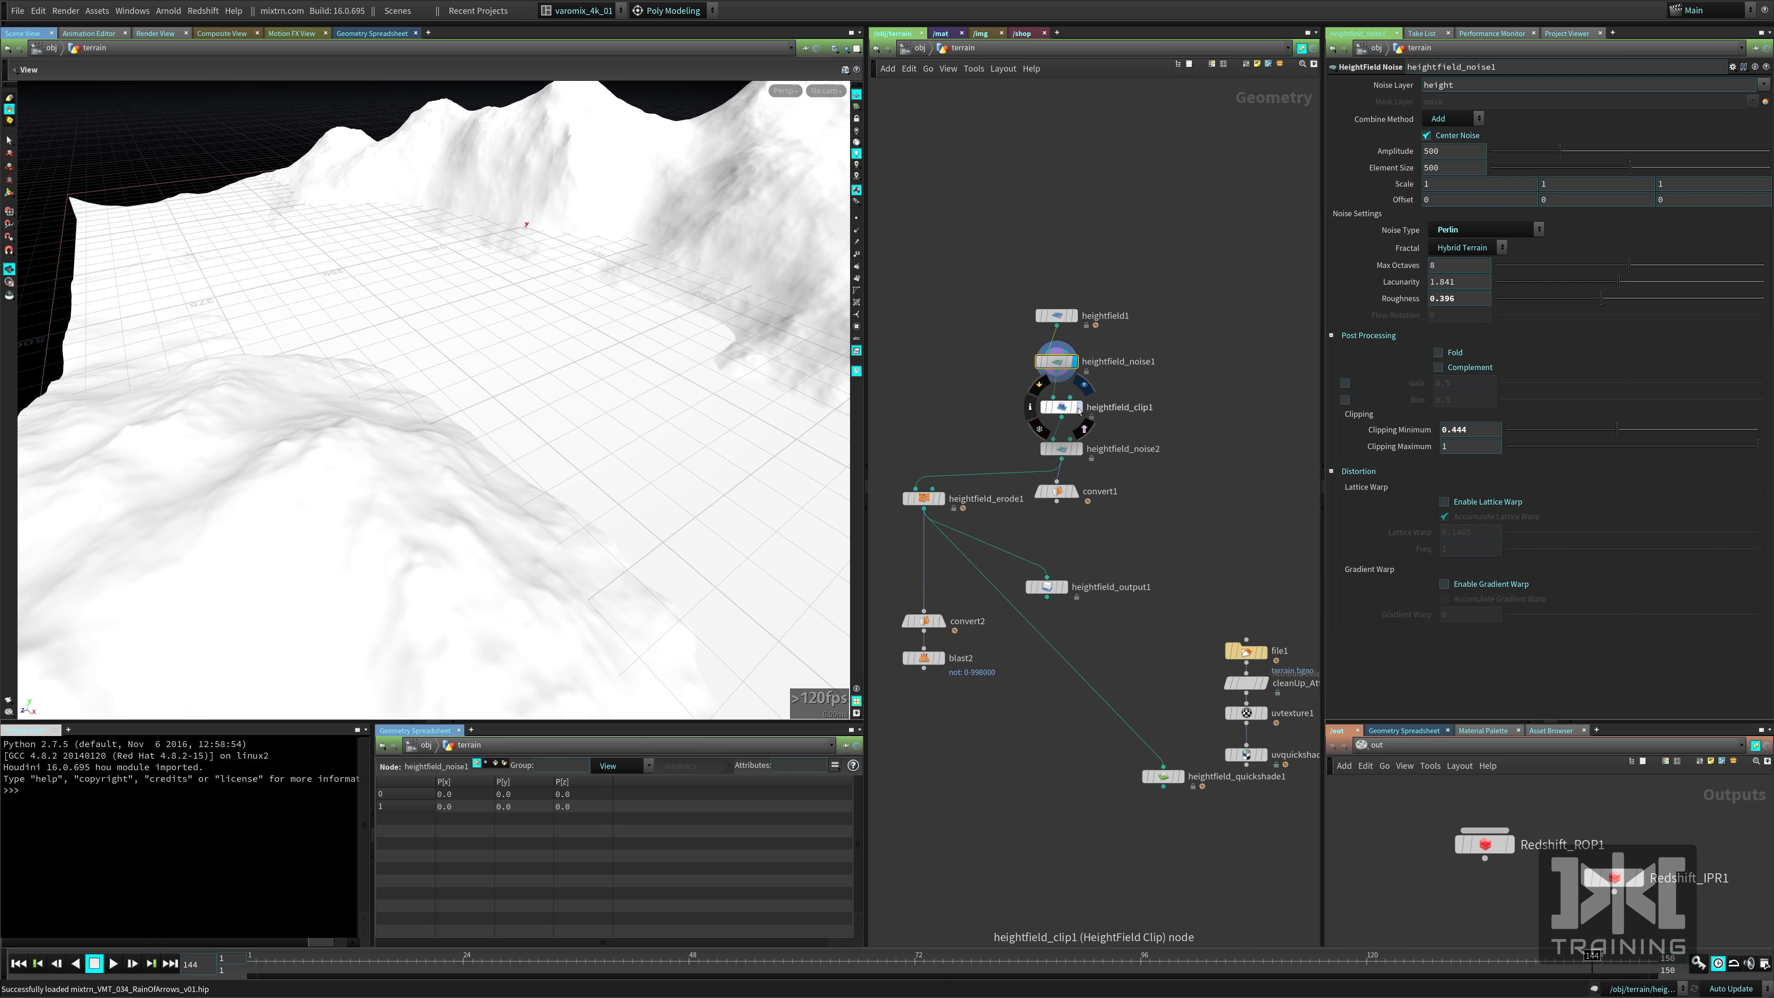
{"action": "left_click", "coordinate": [1077, 404]}
{"action": "left_click", "coordinate": [1115, 402]}
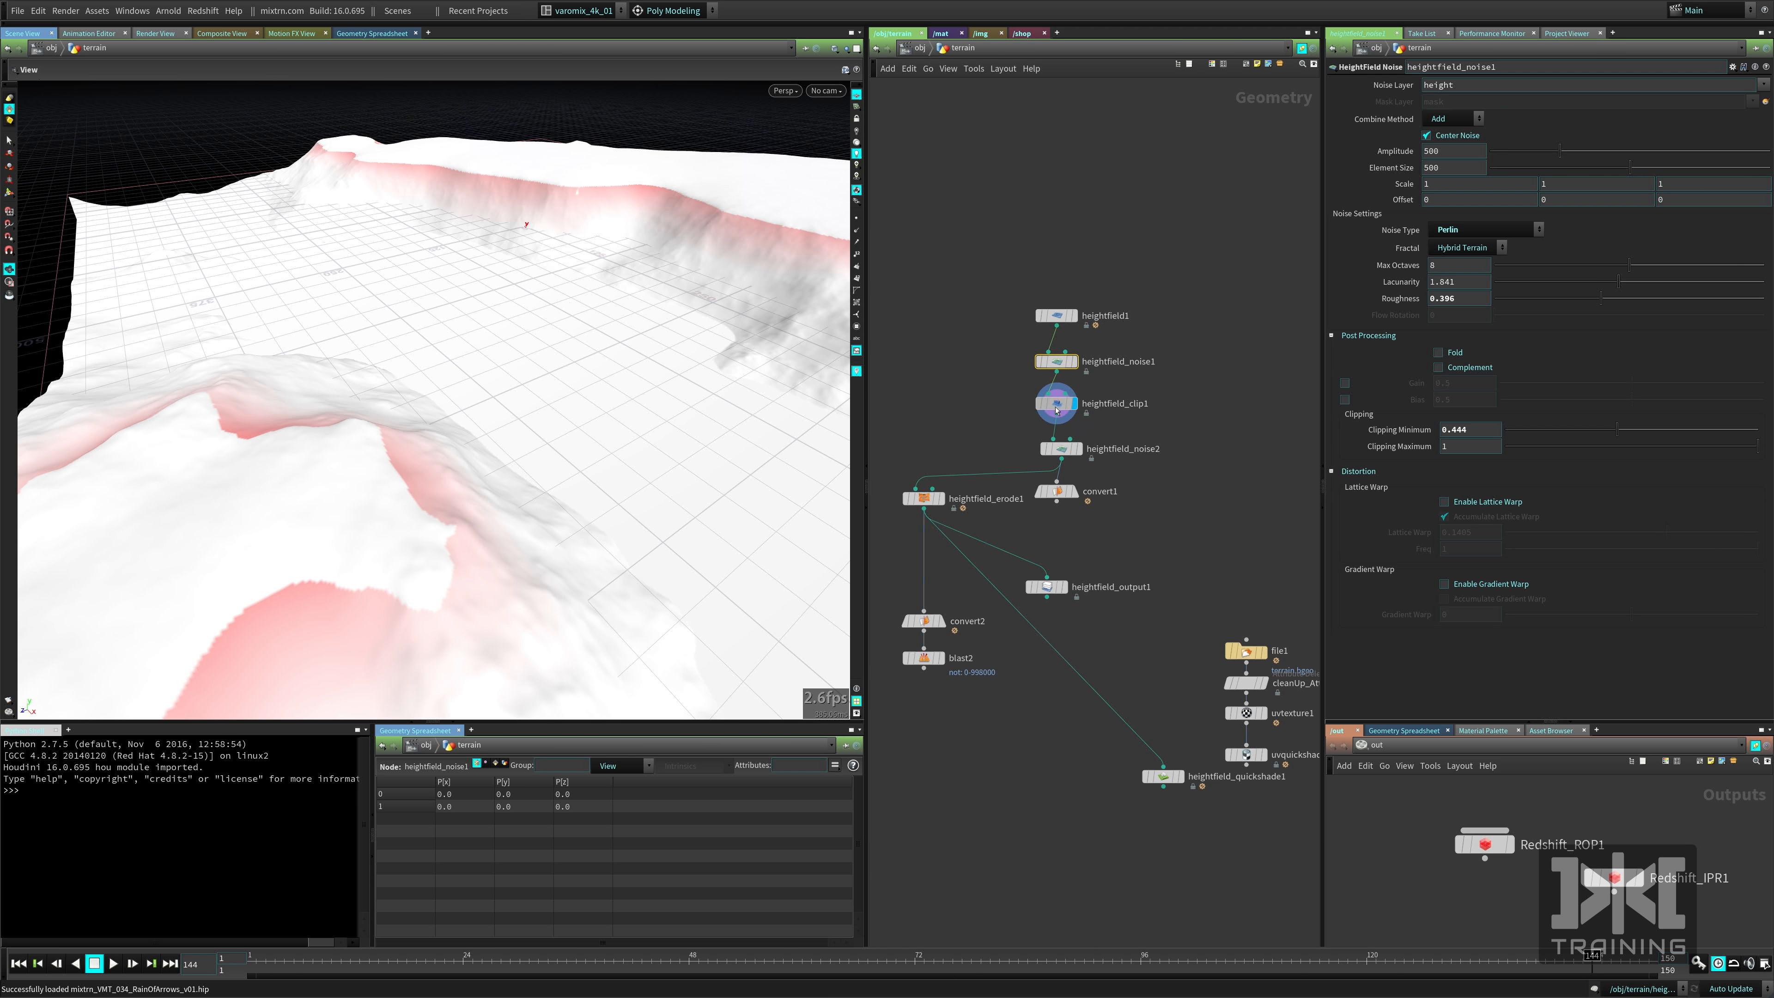
{"action": "right_click_drag", "start_coordinate": [355, 335], "coordinate": [293, 300]}
{"action": "left_click_drag", "start_coordinate": [293, 301], "coordinate": [182, 300]}
{"action": "right_click_drag", "start_coordinate": [685, 397], "coordinate": [688, 399]}
{"action": "left_click_drag", "start_coordinate": [688, 399], "coordinate": [608, 440]}
{"action": "middle_click_drag", "start_coordinate": [608, 441], "coordinate": [569, 472]}
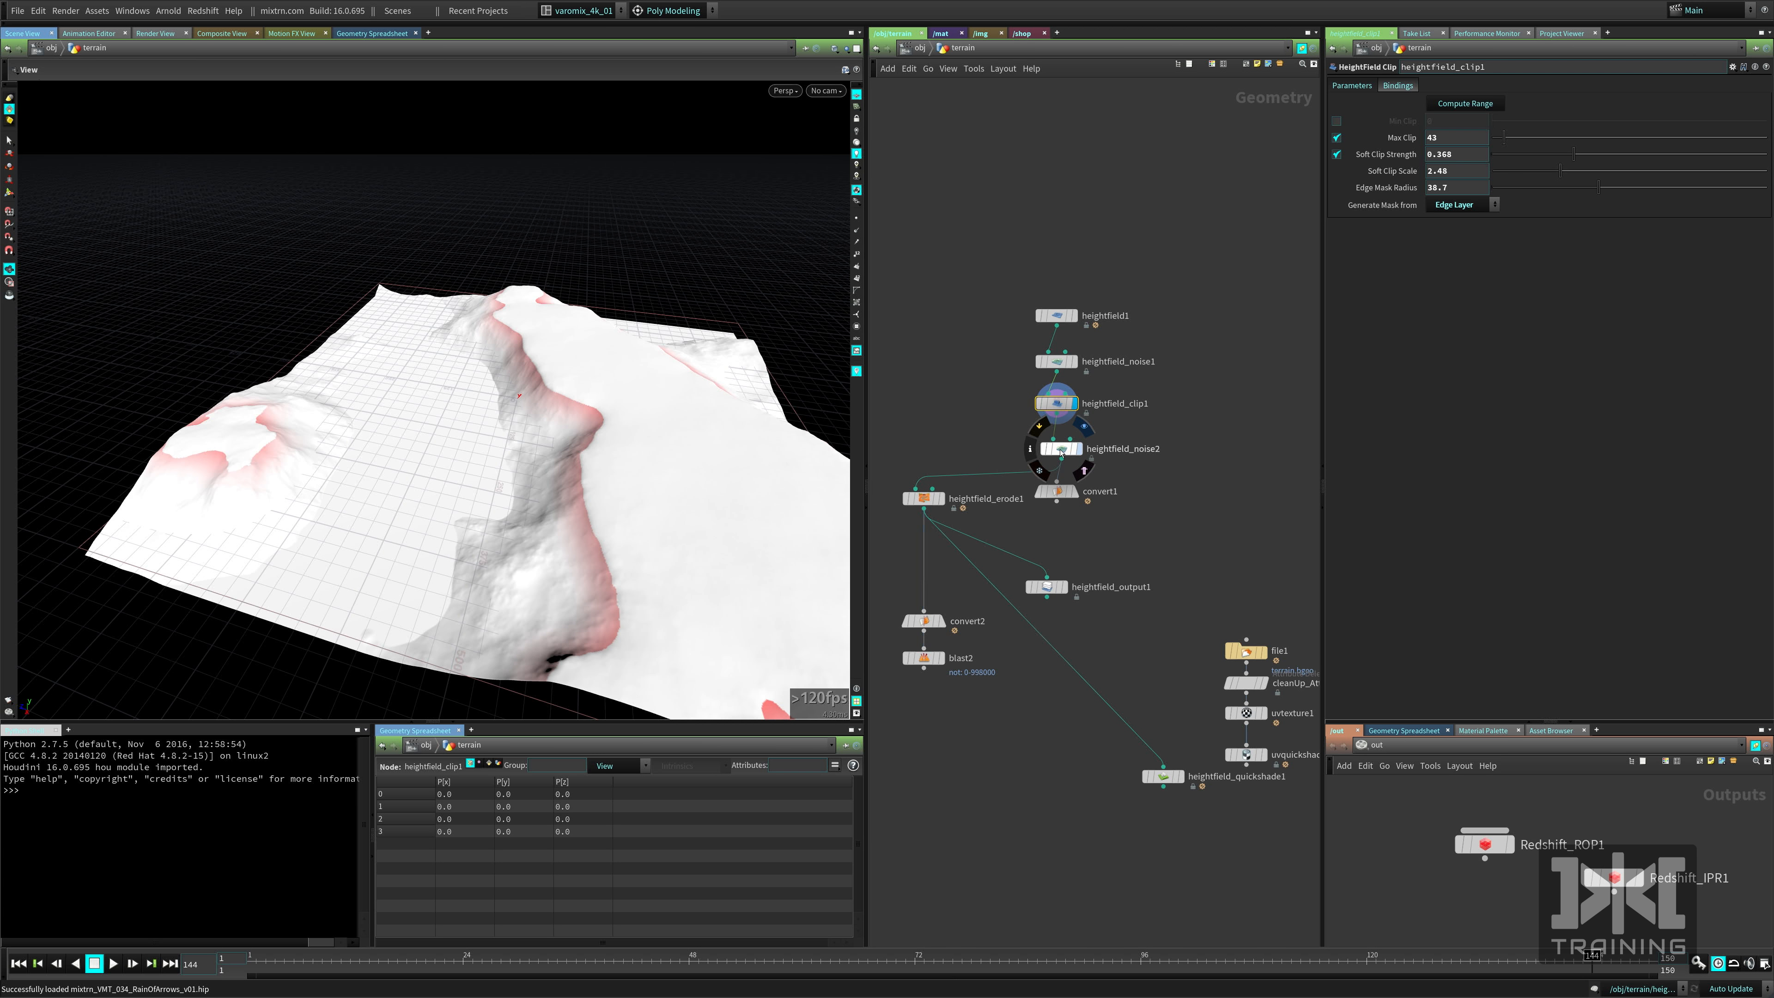
Display heightfield_noise2 and examine the surface detail it adds to the clipped terrain.
{"action": "left_click", "coordinate": [1078, 450]}
{"action": "middle_click_drag", "start_coordinate": [475, 398], "coordinate": [433, 420]}
{"action": "left_click_drag", "start_coordinate": [433, 419], "coordinate": [507, 401]}
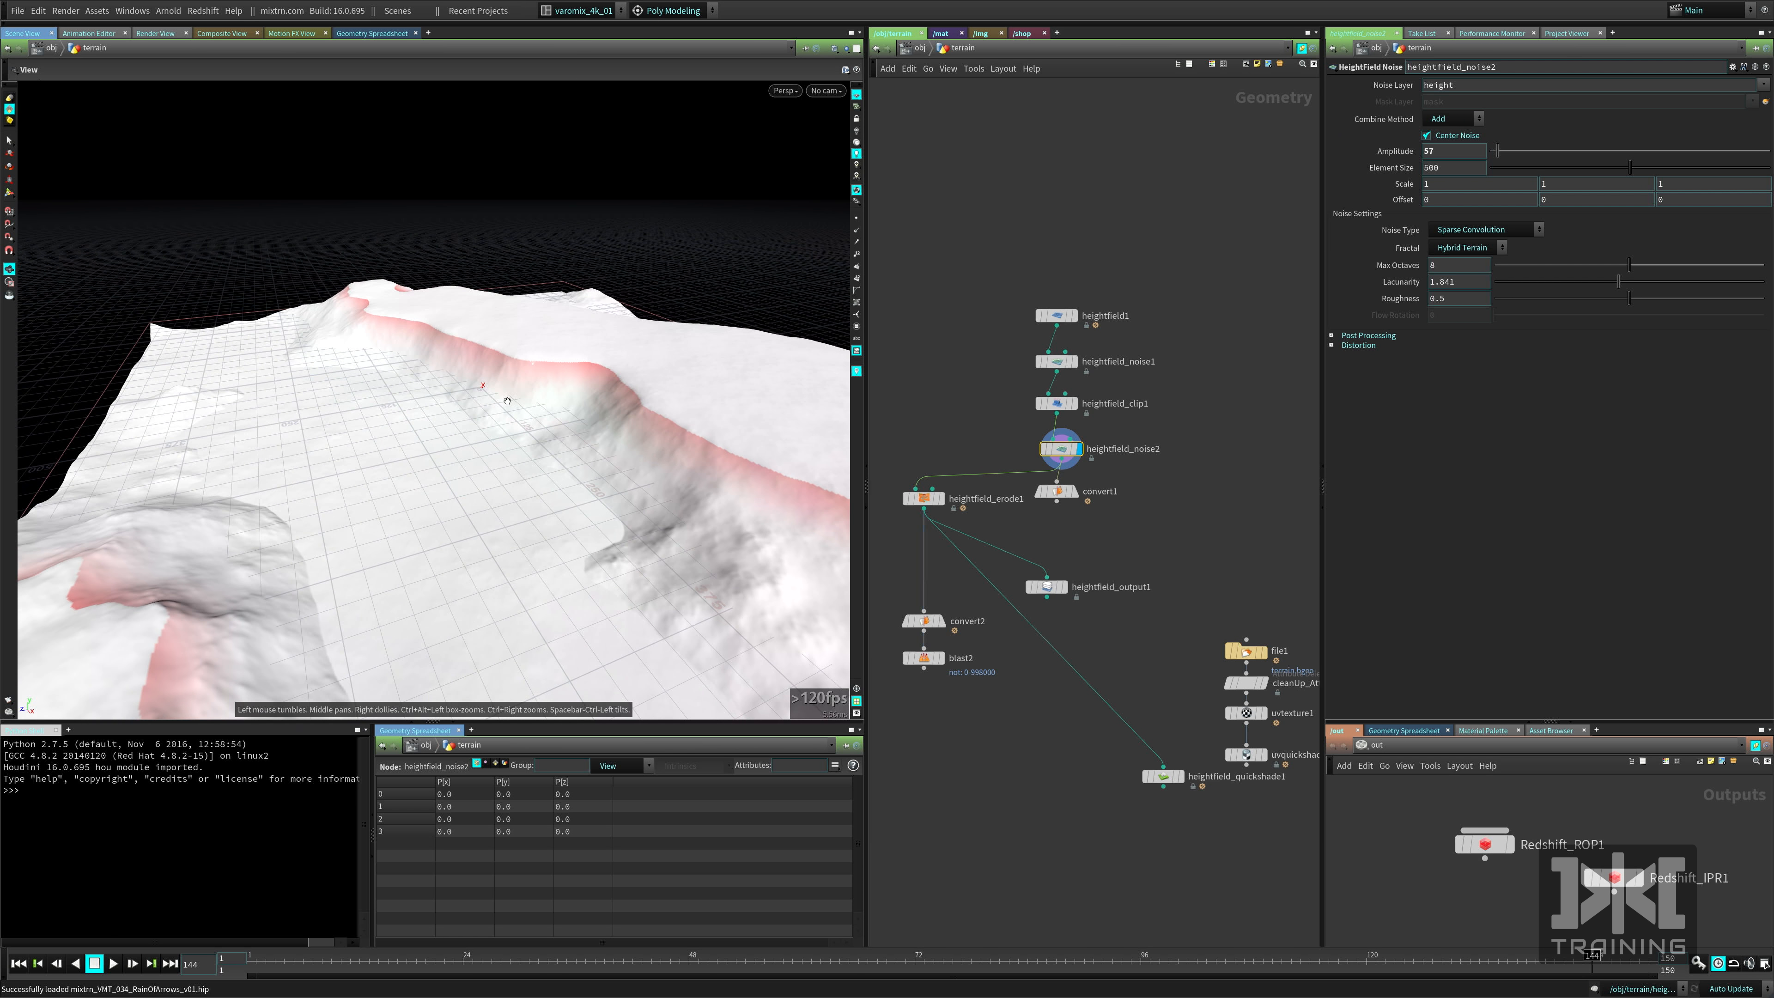
{"action": "mouse_move", "coordinate": [1044, 450]}
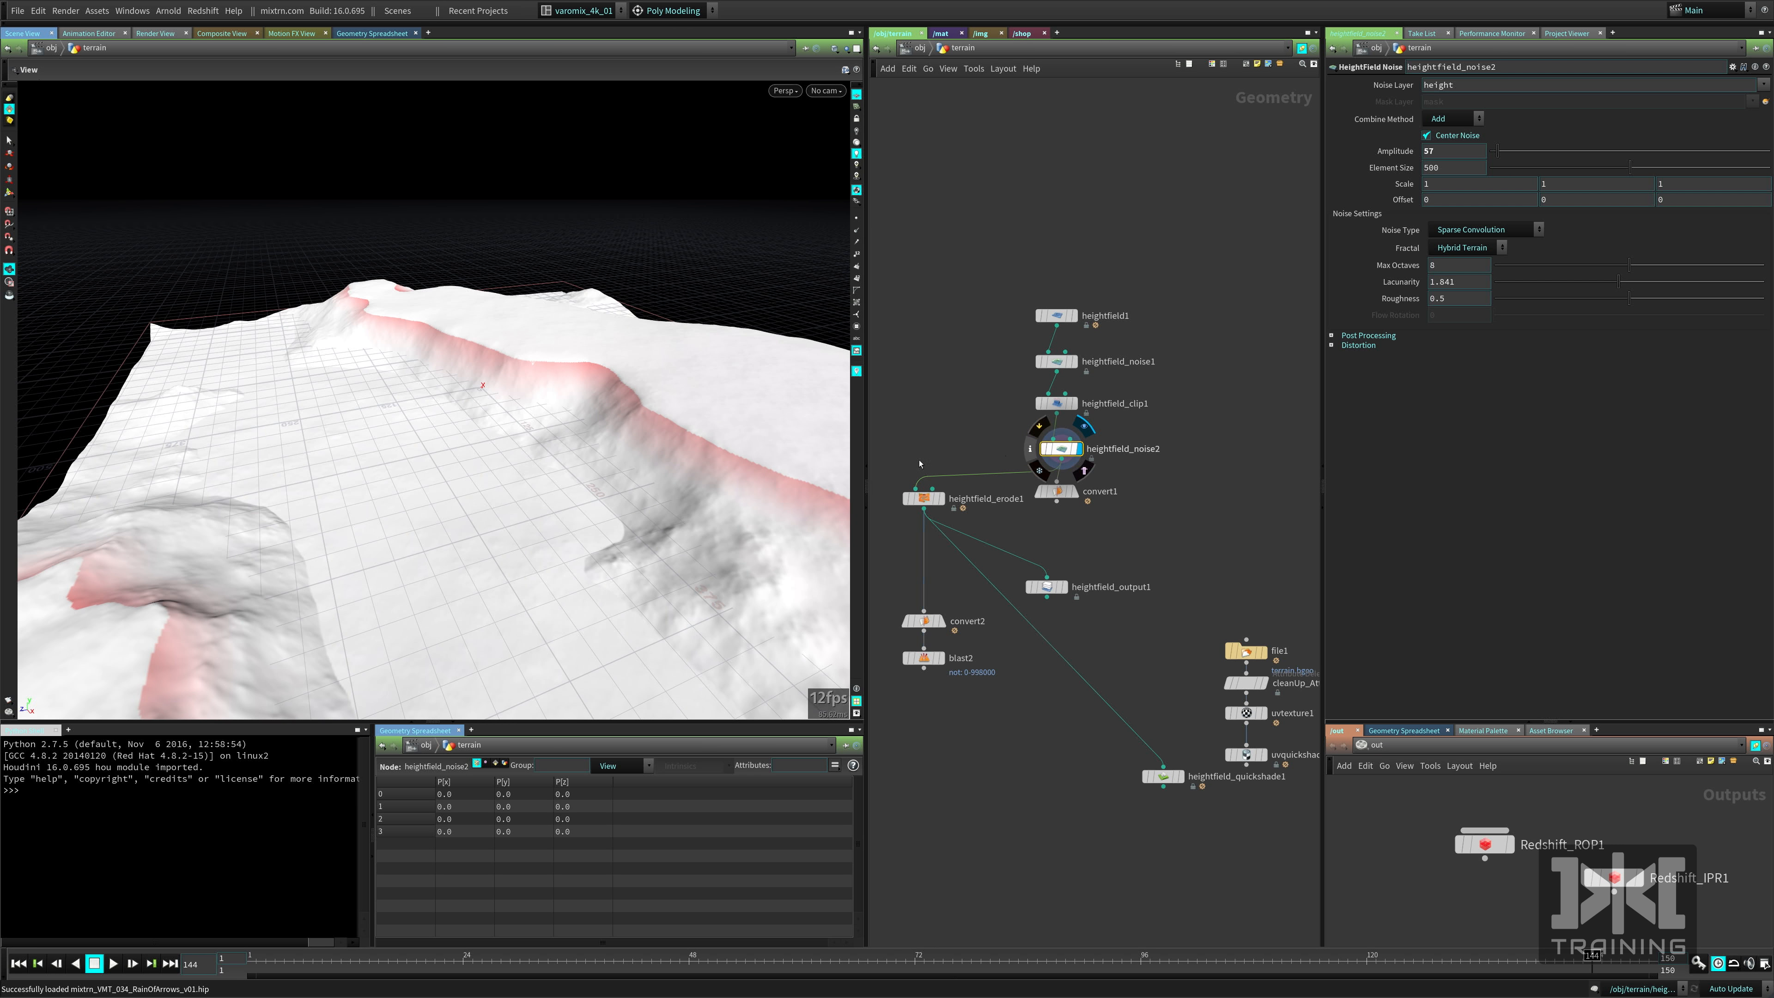
Display heightfield_erode1 and review its Precipitation, Erosion, Simulation and Visualization settings.
{"action": "middle_click_drag", "start_coordinate": [1040, 527], "coordinate": [1037, 389]}
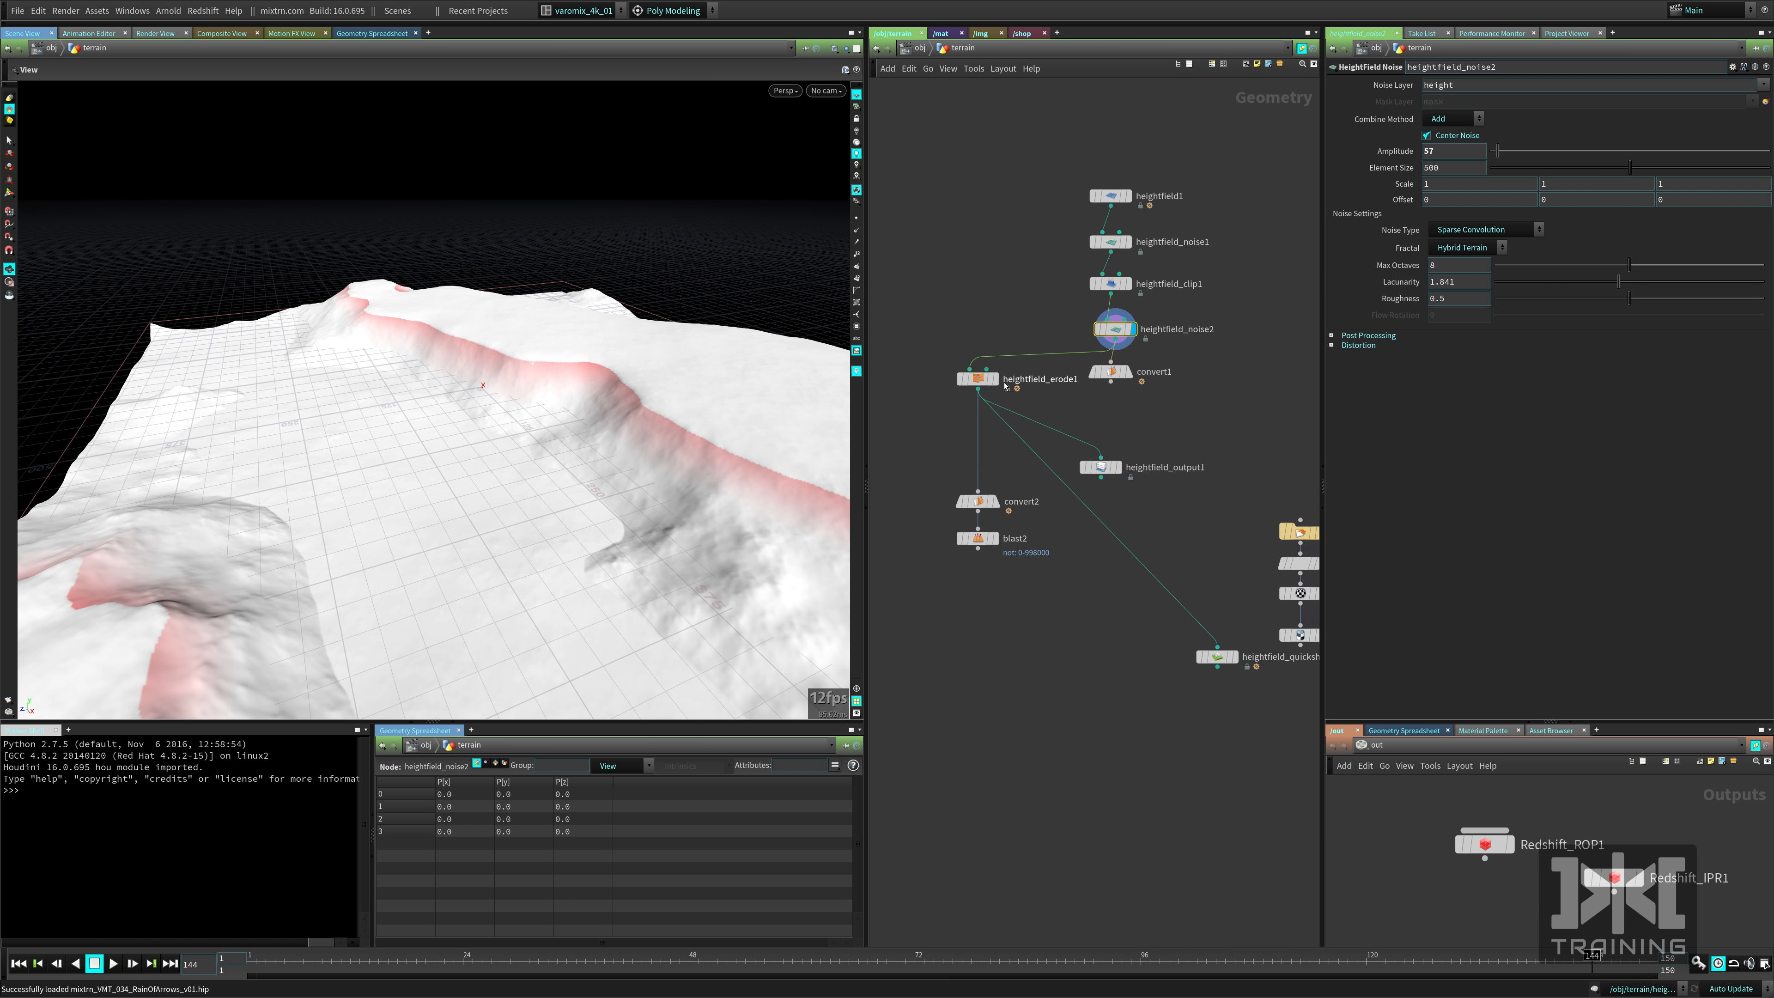
{"action": "left_click", "coordinate": [995, 378]}
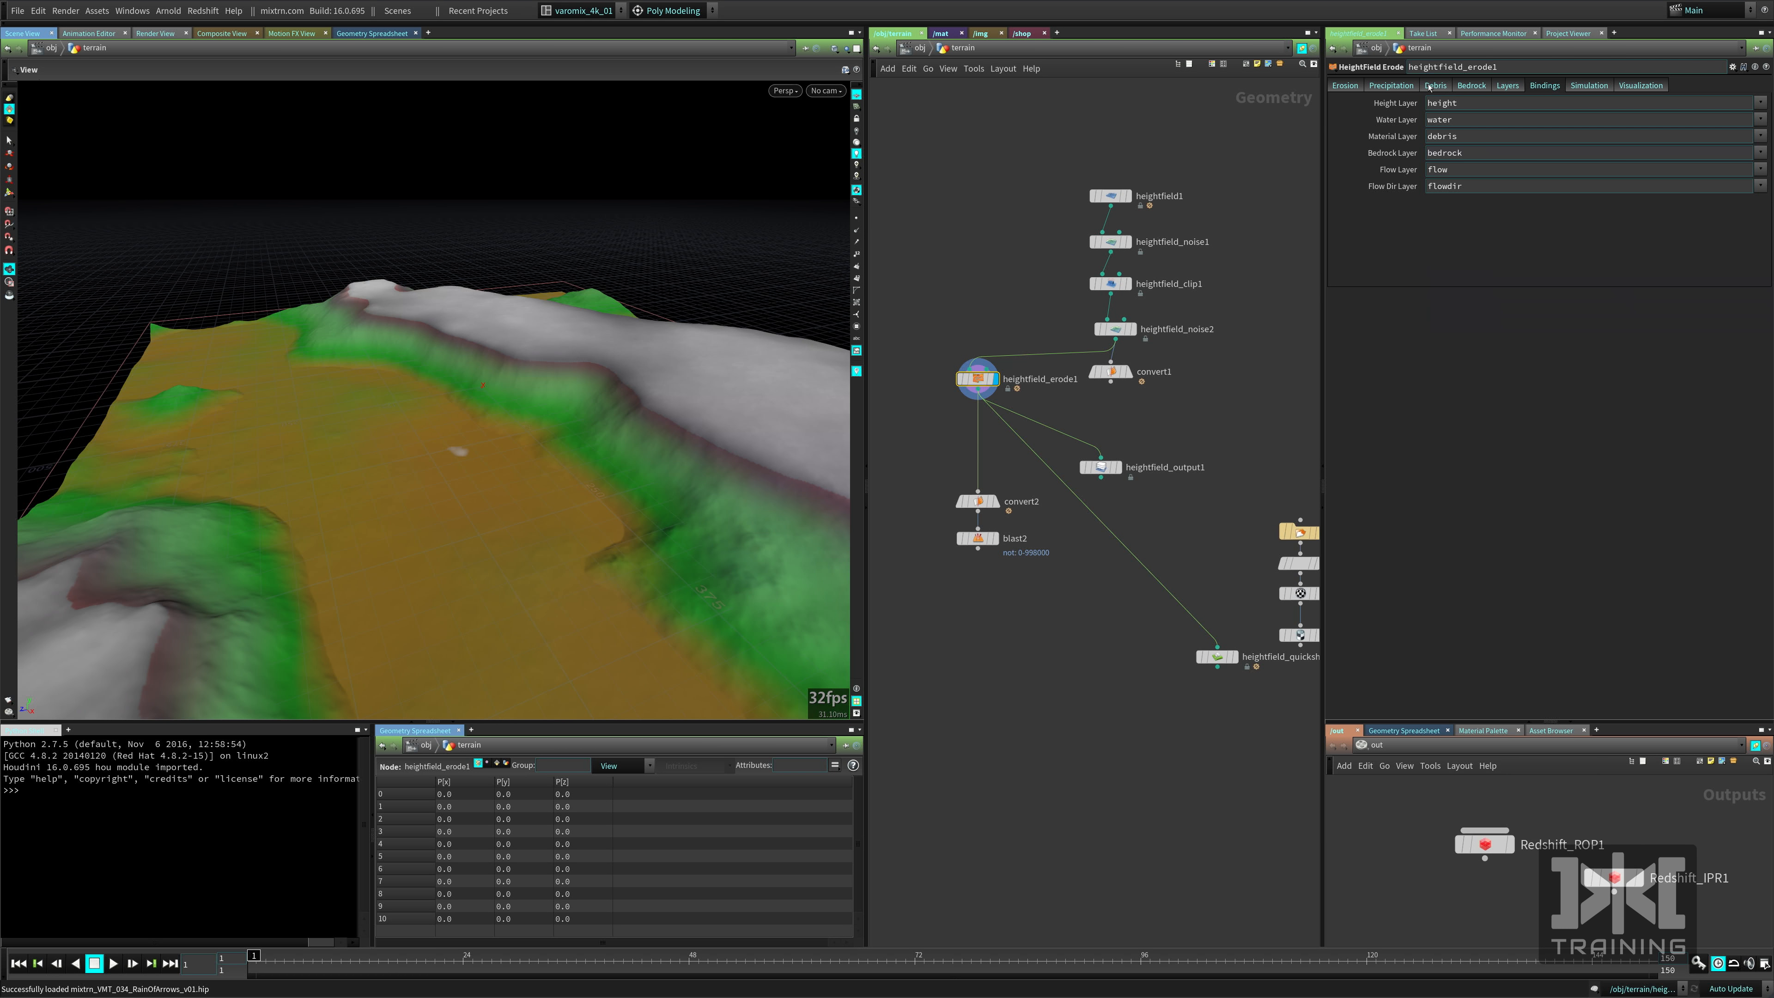
{"action": "left_click", "coordinate": [1391, 85]}
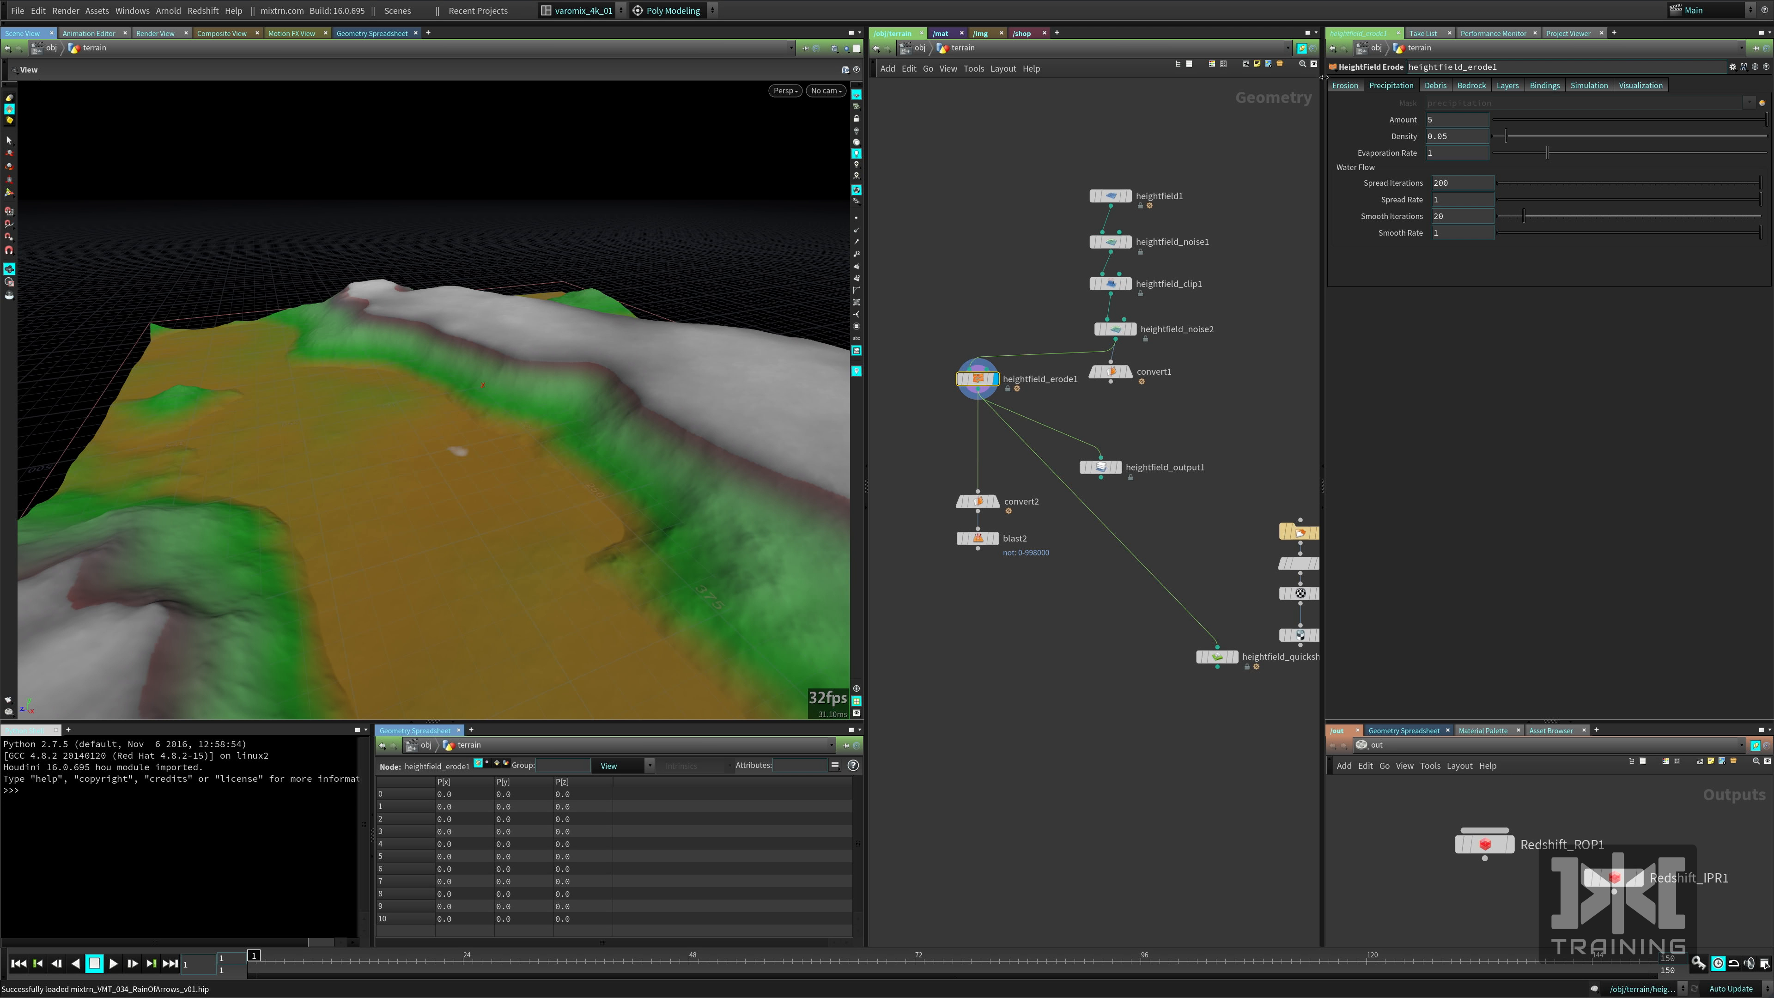
{"action": "left_click", "coordinate": [1345, 86]}
{"action": "left_click", "coordinate": [1592, 85]}
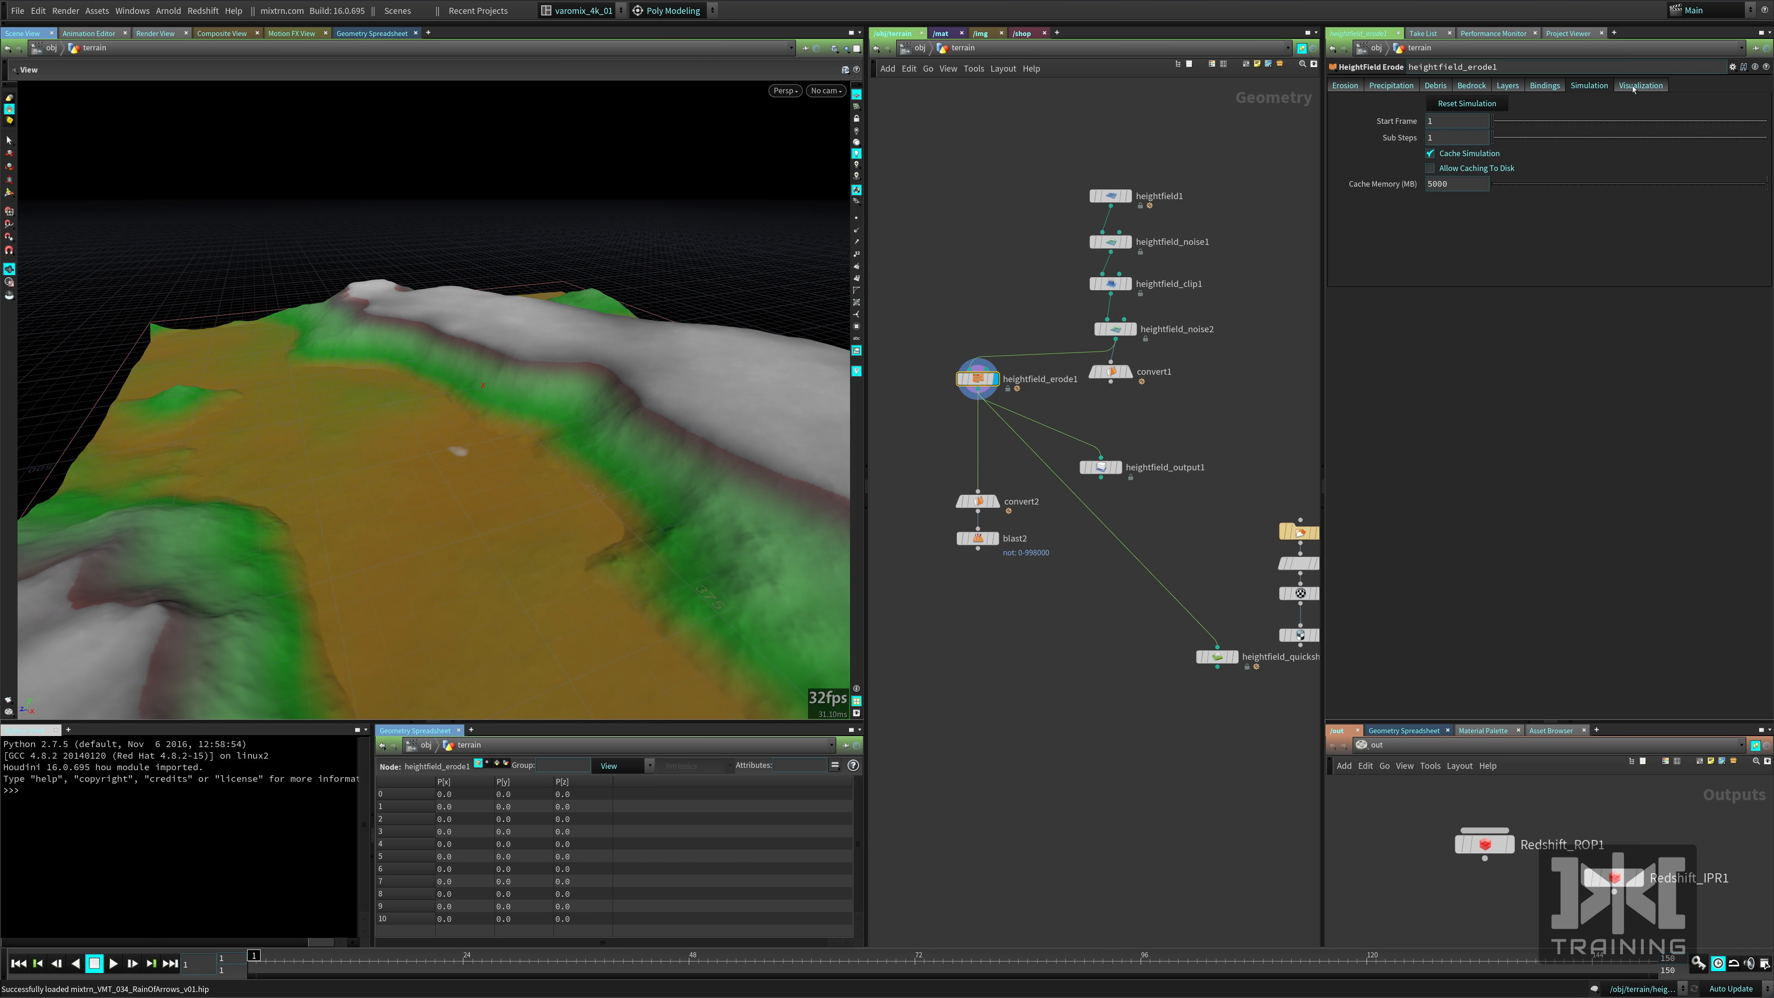
{"action": "left_click", "coordinate": [1649, 86]}
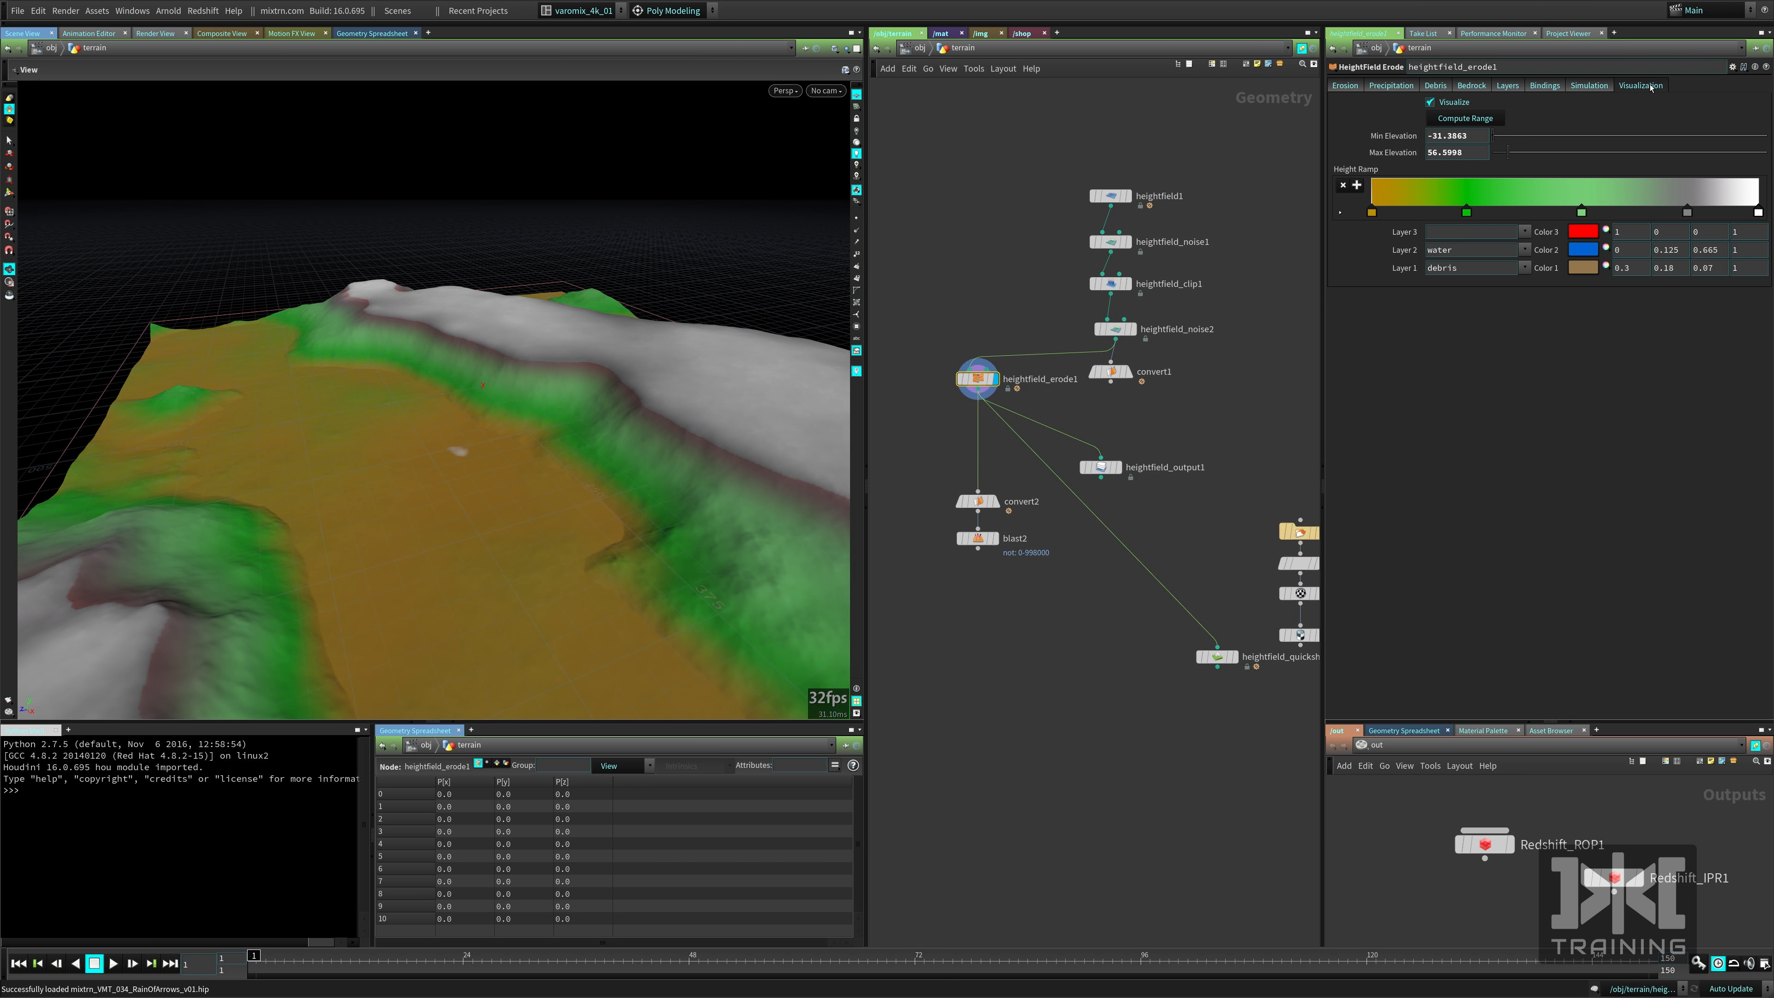
Compute the erosion node's elevation range and play the erosion simulation until about frame 48.
{"action": "left_click", "coordinate": [1485, 119]}
{"action": "left_click", "coordinate": [947, 462]}
{"action": "key", "text": "Up"}
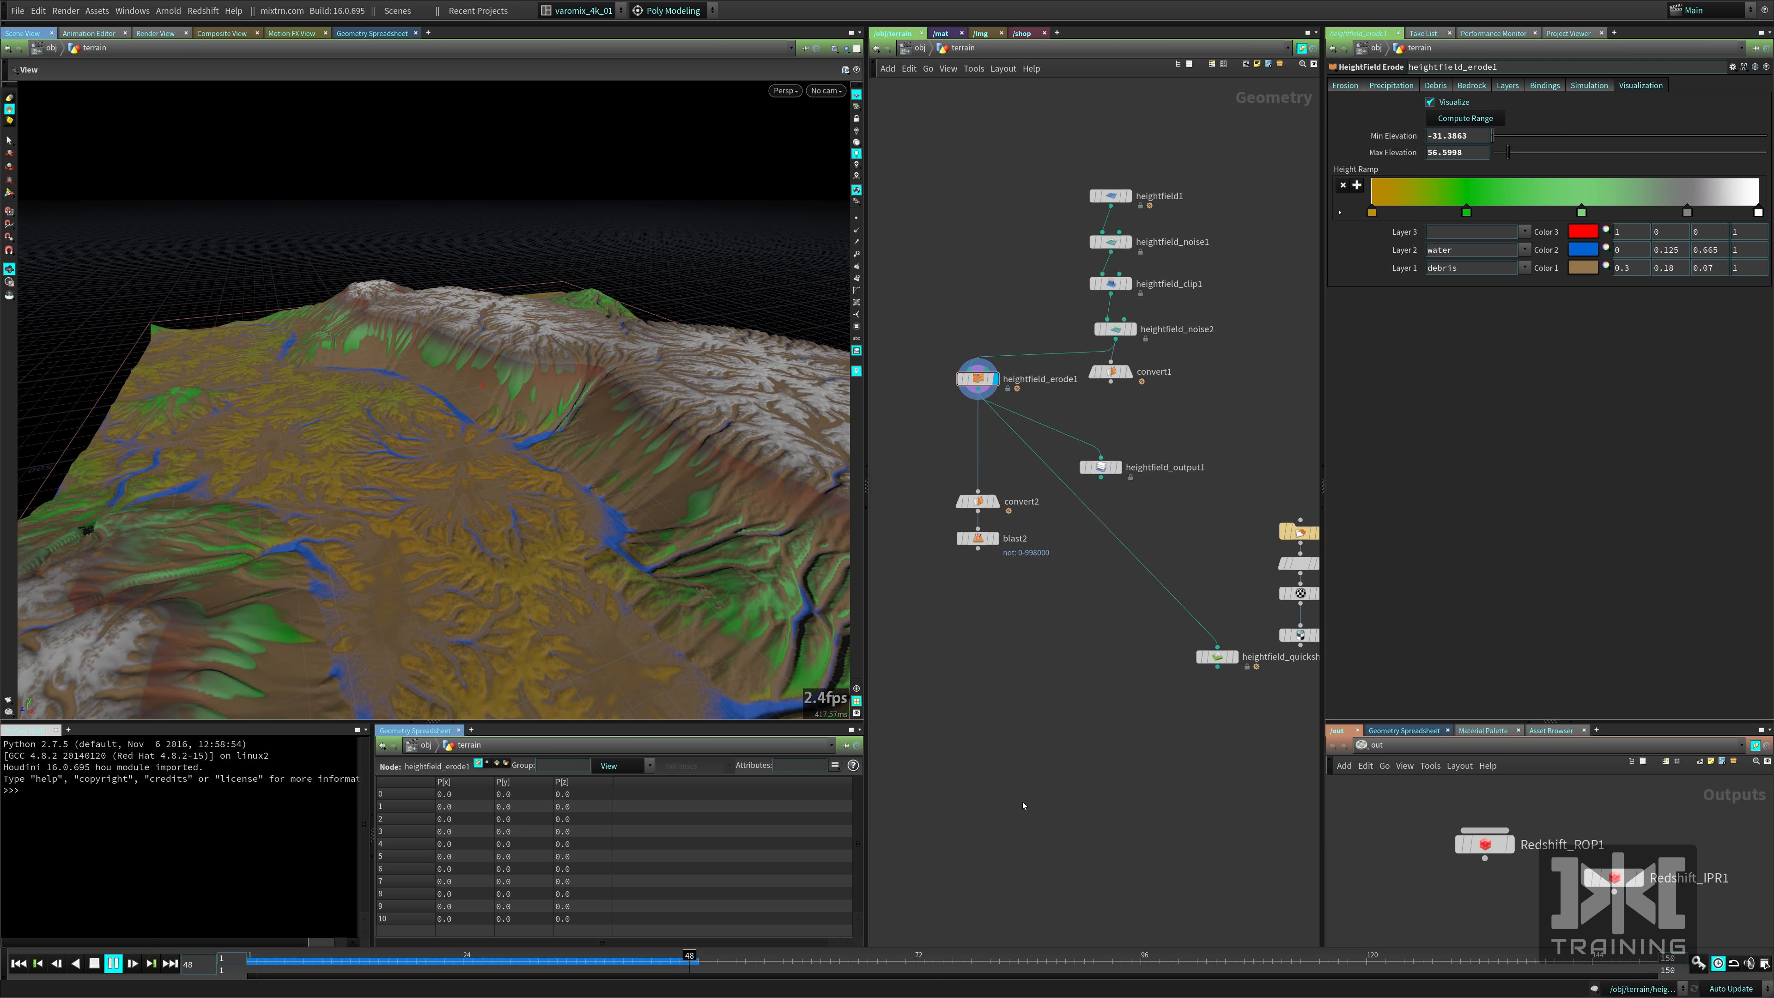
{"action": "key", "text": "Left"}
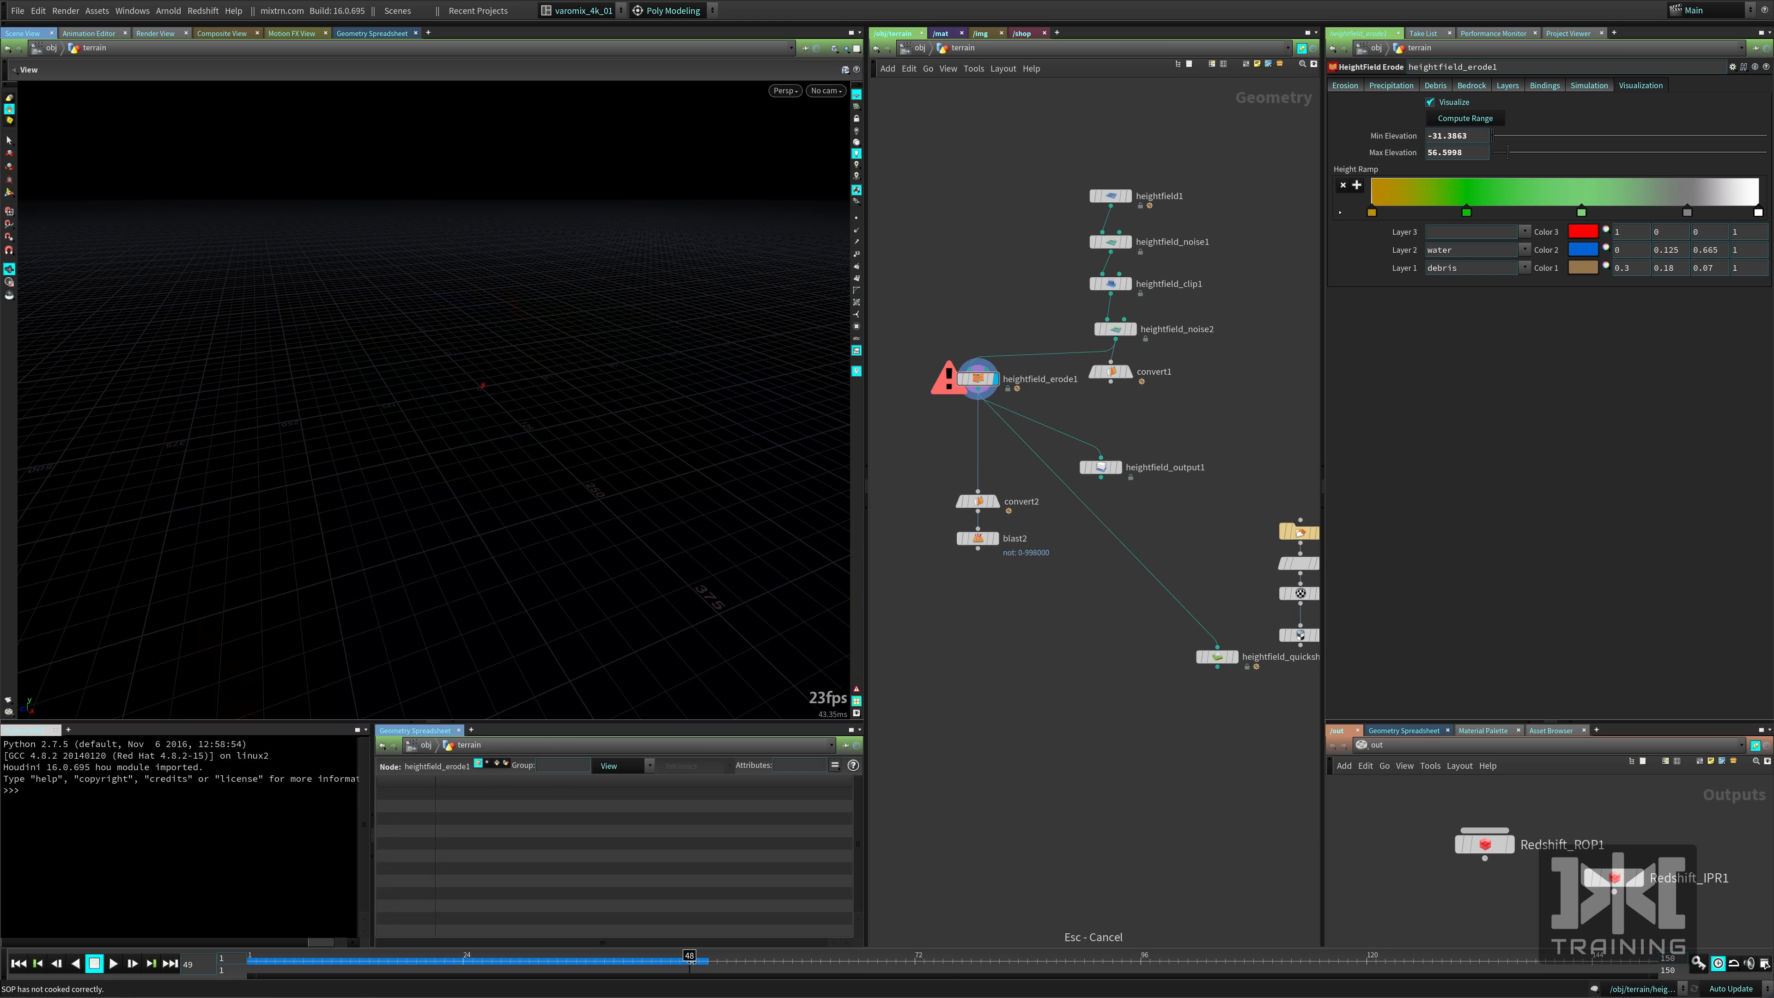
Examine the eroded terrain's water channels and debris layers from several angles.
{"action": "left_click_drag", "start_coordinate": [390, 568], "coordinate": [717, 567]}
{"action": "right_click_drag", "start_coordinate": [722, 567], "coordinate": [596, 651]}
{"action": "left_click", "coordinate": [555, 592]}
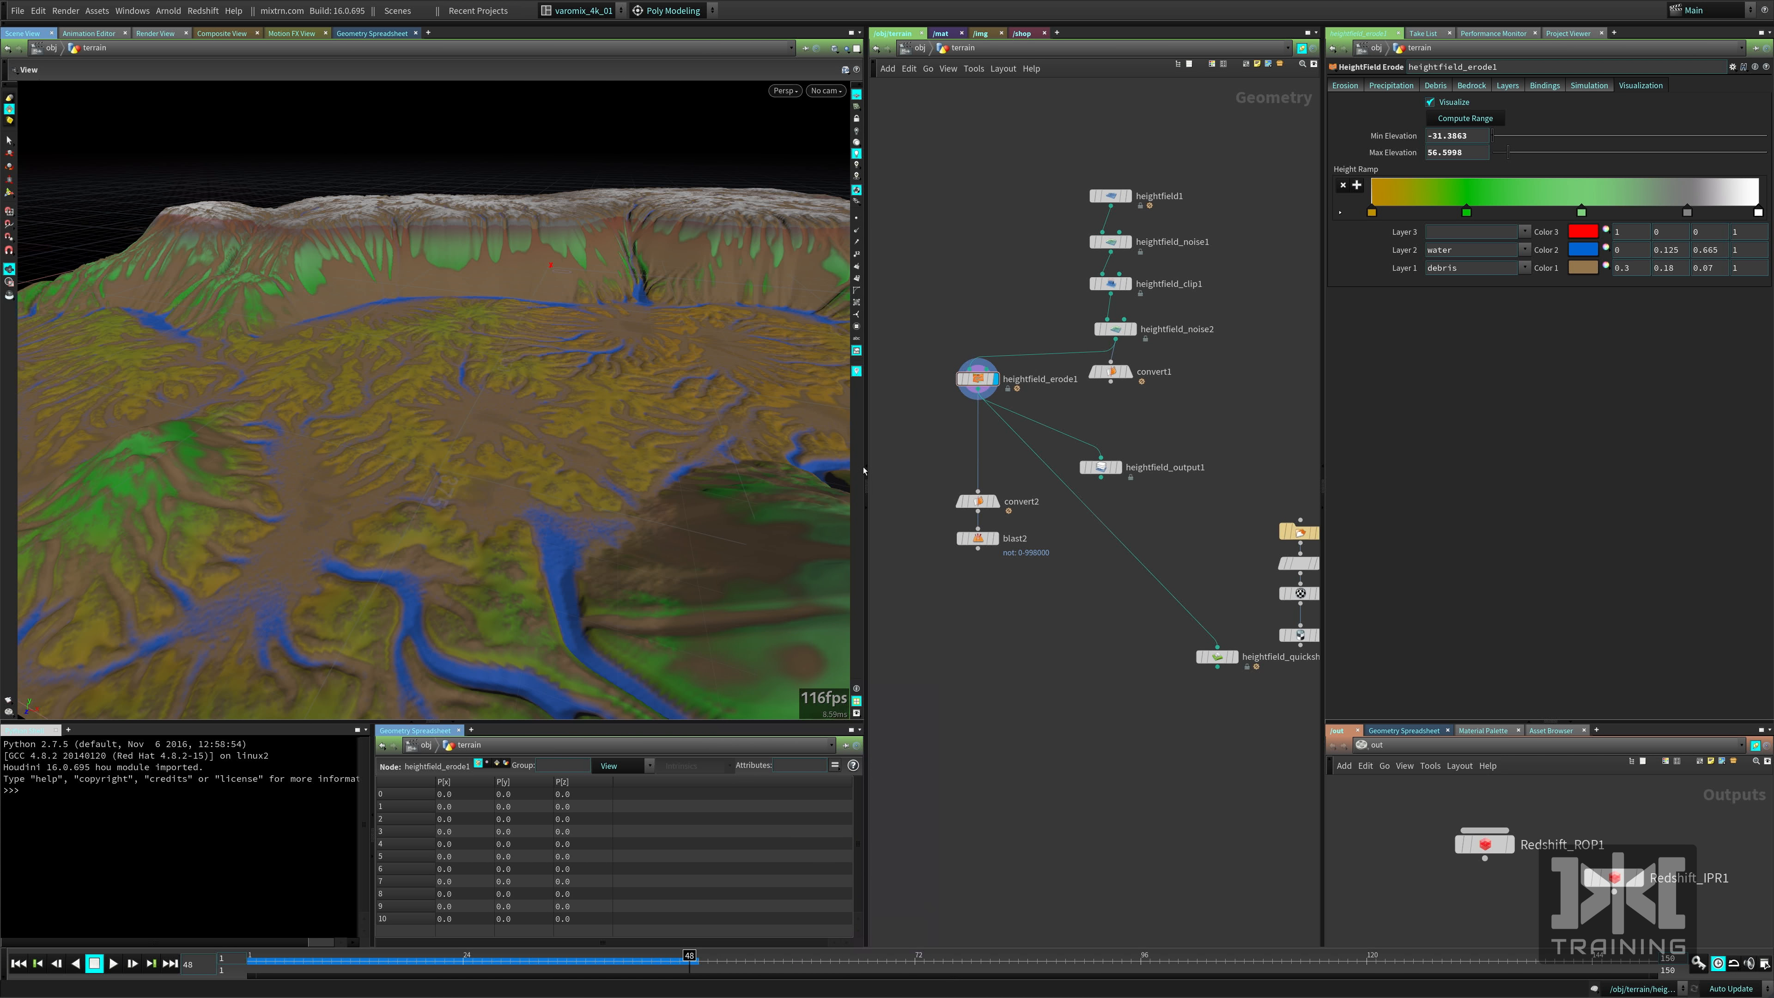
{"action": "left_click_drag", "start_coordinate": [516, 588], "coordinate": [711, 504]}
Display the convert2 polygon mesh and examine its surface up close across the valley floor and cliffs.
{"action": "mouse_move", "coordinate": [979, 505]}
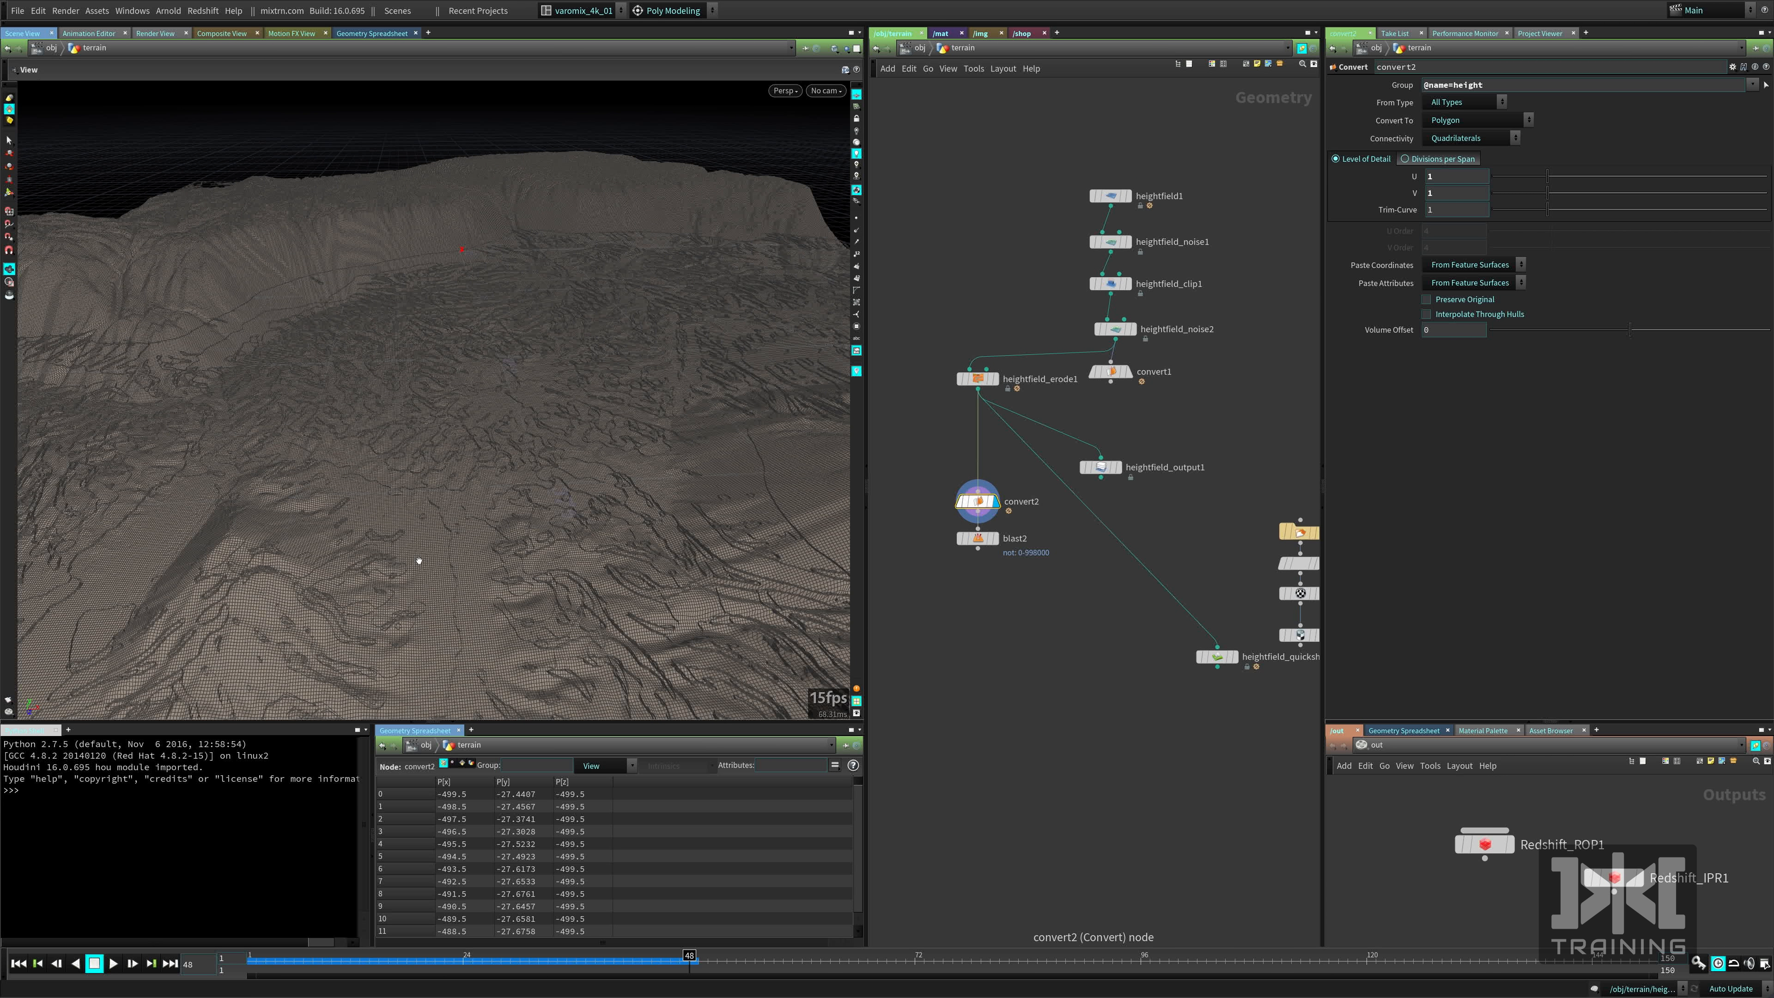
{"action": "left_click_drag", "start_coordinate": [468, 544], "coordinate": [419, 500]}
{"action": "right_click_drag", "start_coordinate": [420, 500], "coordinate": [381, 615]}
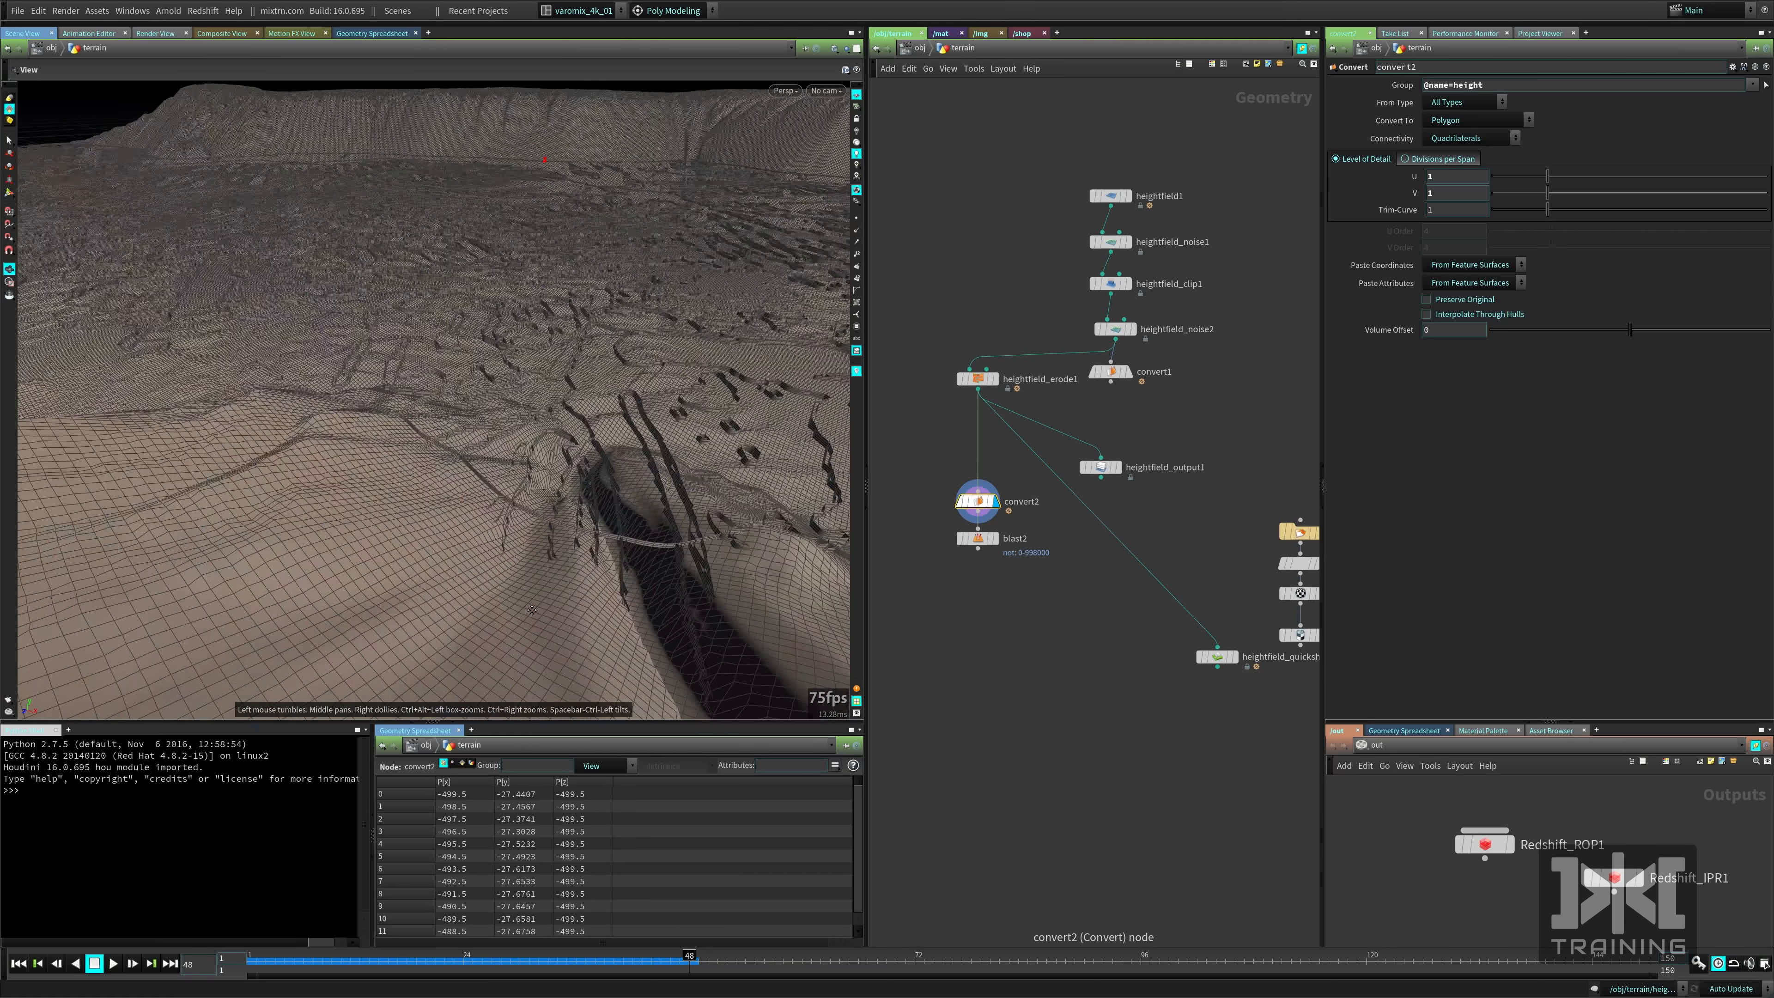
{"action": "left_click_drag", "start_coordinate": [381, 615], "coordinate": [456, 644]}
{"action": "left_click_drag", "start_coordinate": [606, 575], "coordinate": [516, 560]}
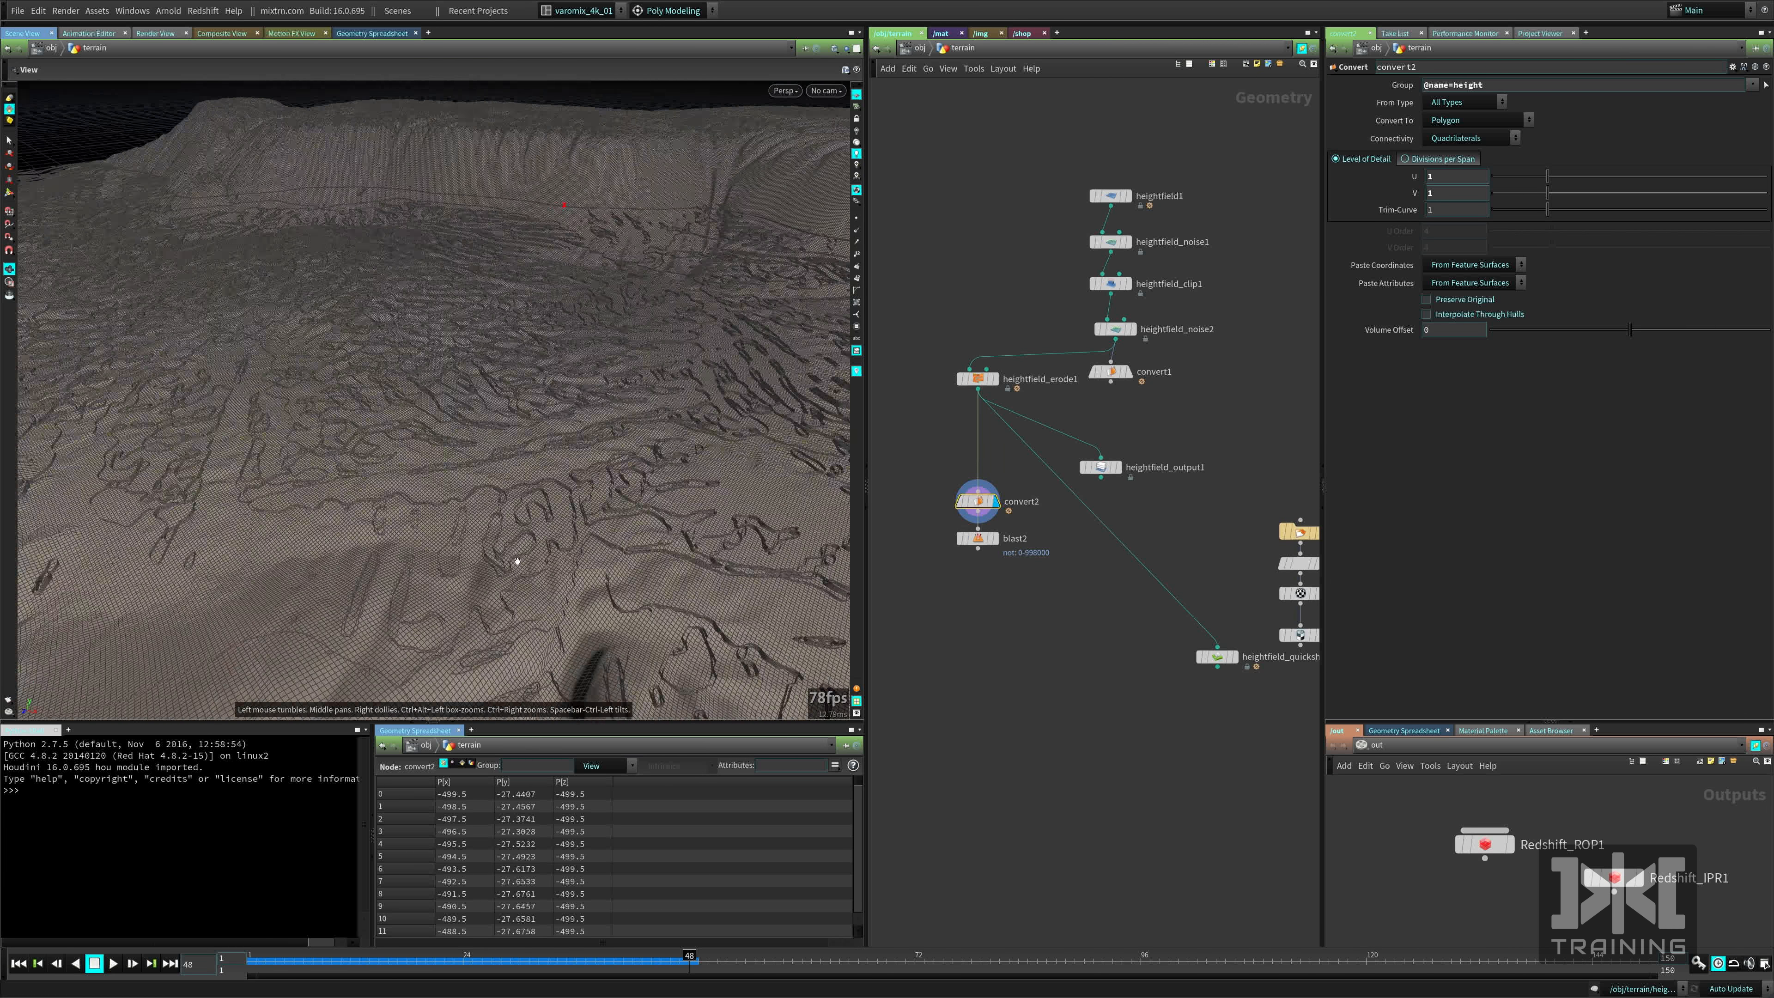
{"action": "right_click_drag", "start_coordinate": [516, 560], "coordinate": [549, 601]}
{"action": "mouse_move", "coordinate": [549, 601]}
{"action": "left_mouse_down"}
{"action": "mouse_move", "coordinate": [559, 634]}
{"action": "mouse_move", "coordinate": [519, 594]}
{"action": "left_mouse_up"}
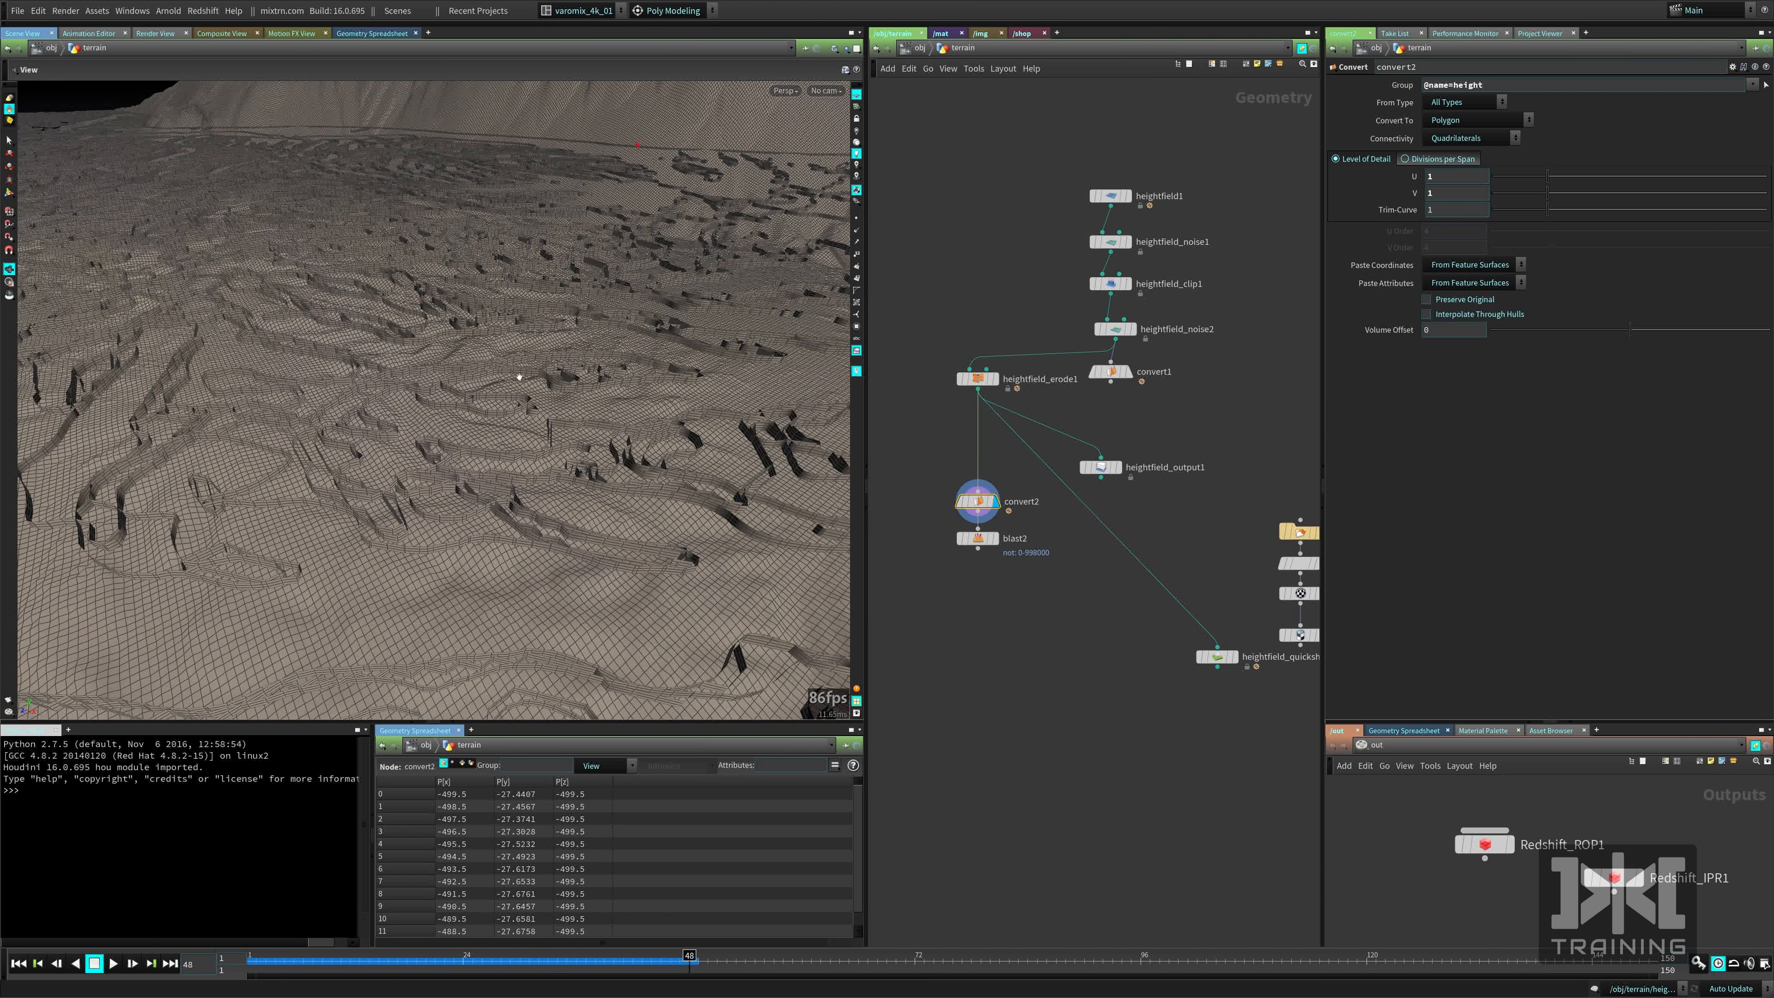
{"action": "right_click_drag", "start_coordinate": [558, 502], "coordinate": [454, 521]}
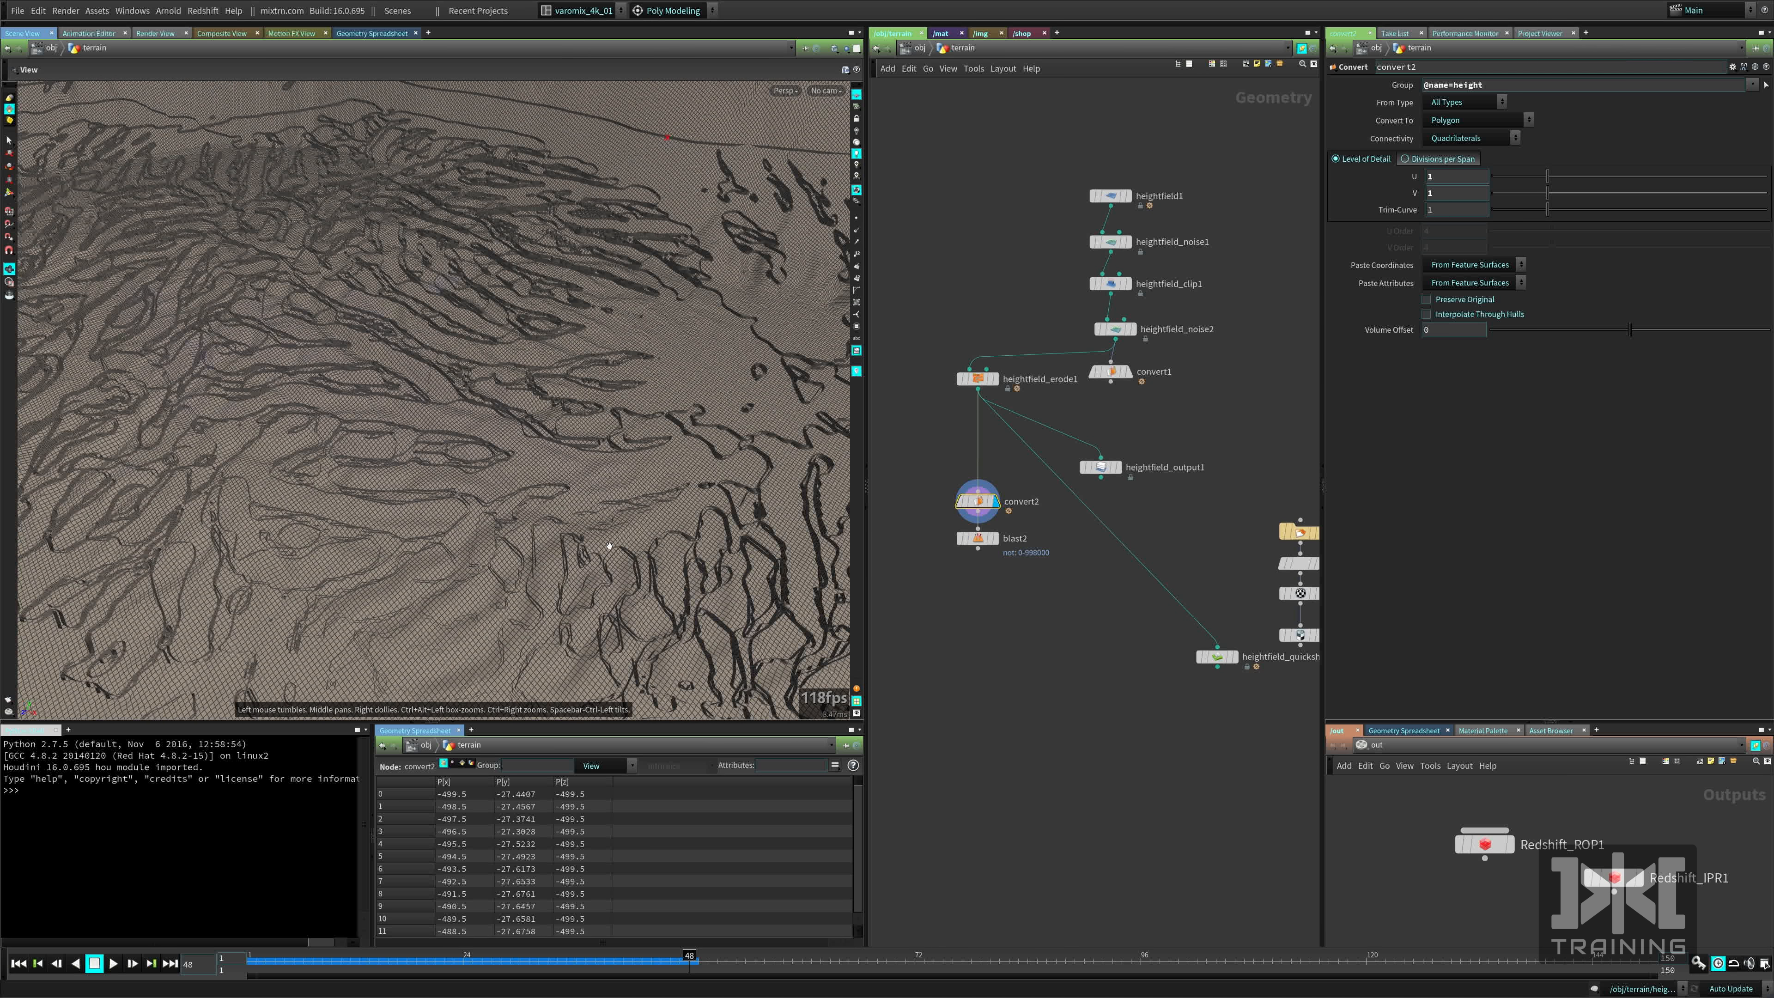
{"action": "left_click_drag", "start_coordinate": [455, 521], "coordinate": [570, 503]}
{"action": "right_click_drag", "start_coordinate": [570, 504], "coordinate": [568, 522]}
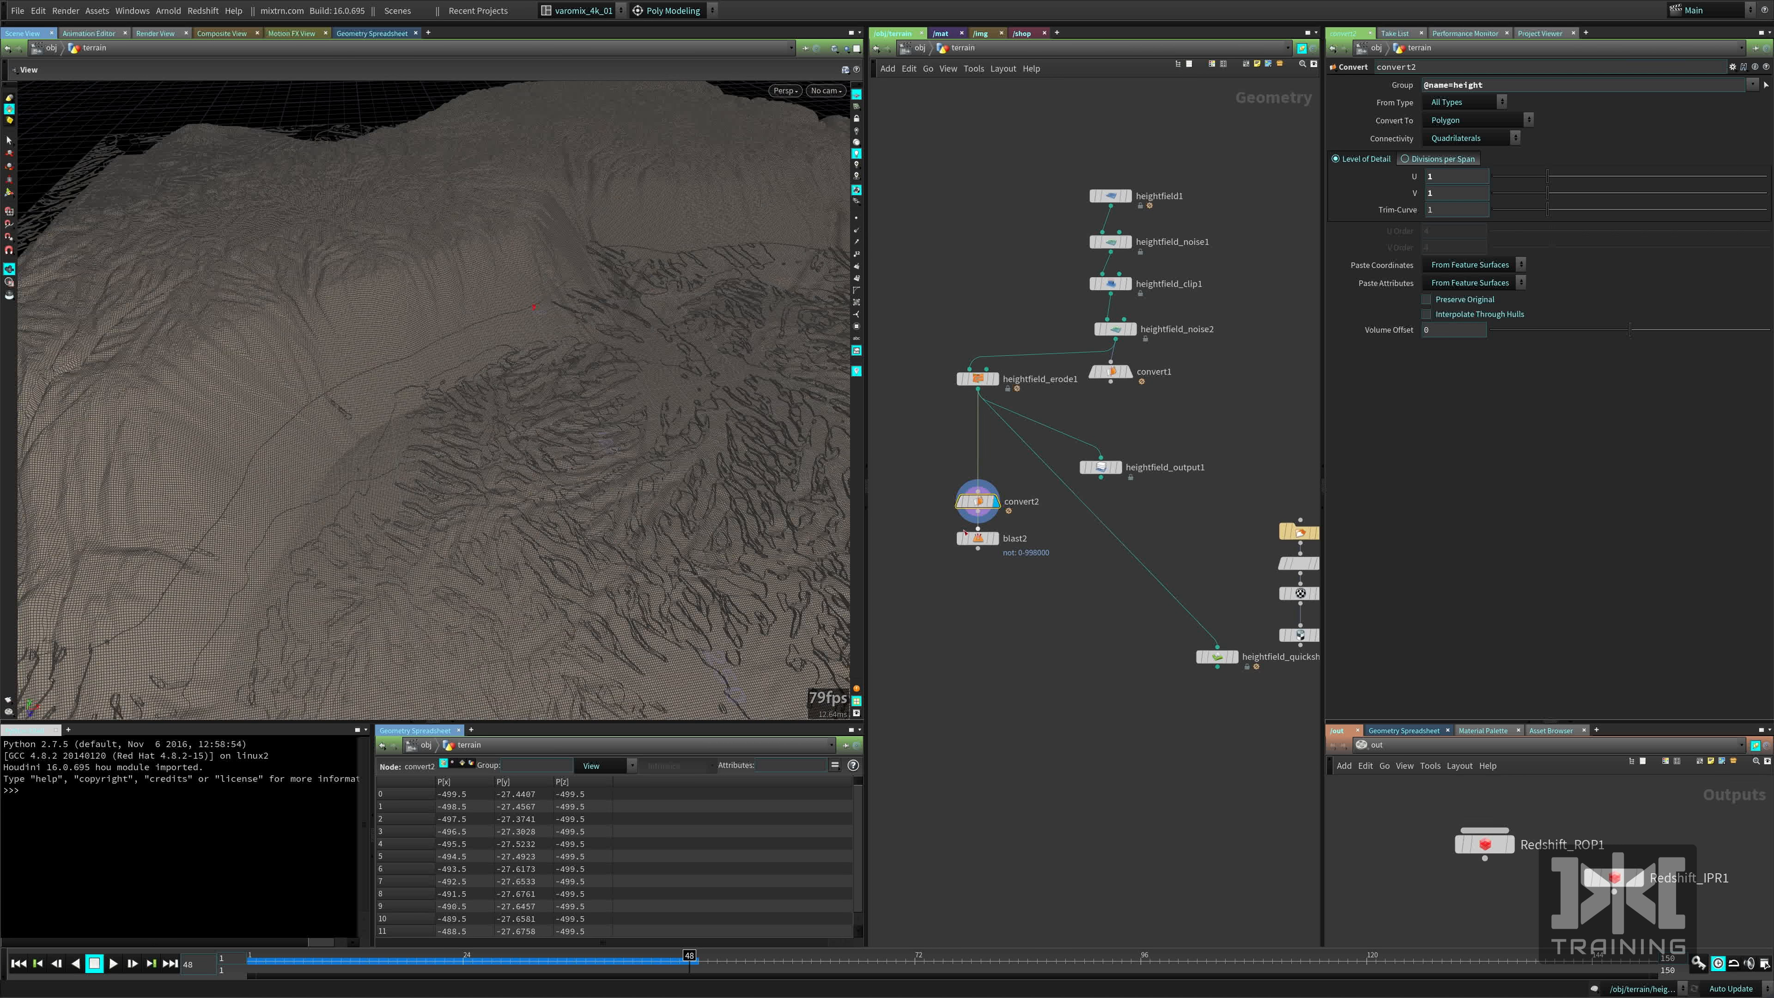
Compare the blast2 mesh with the cached terrain geometry by displaying each node, ending on file1.
{"action": "left_click", "coordinate": [981, 540]}
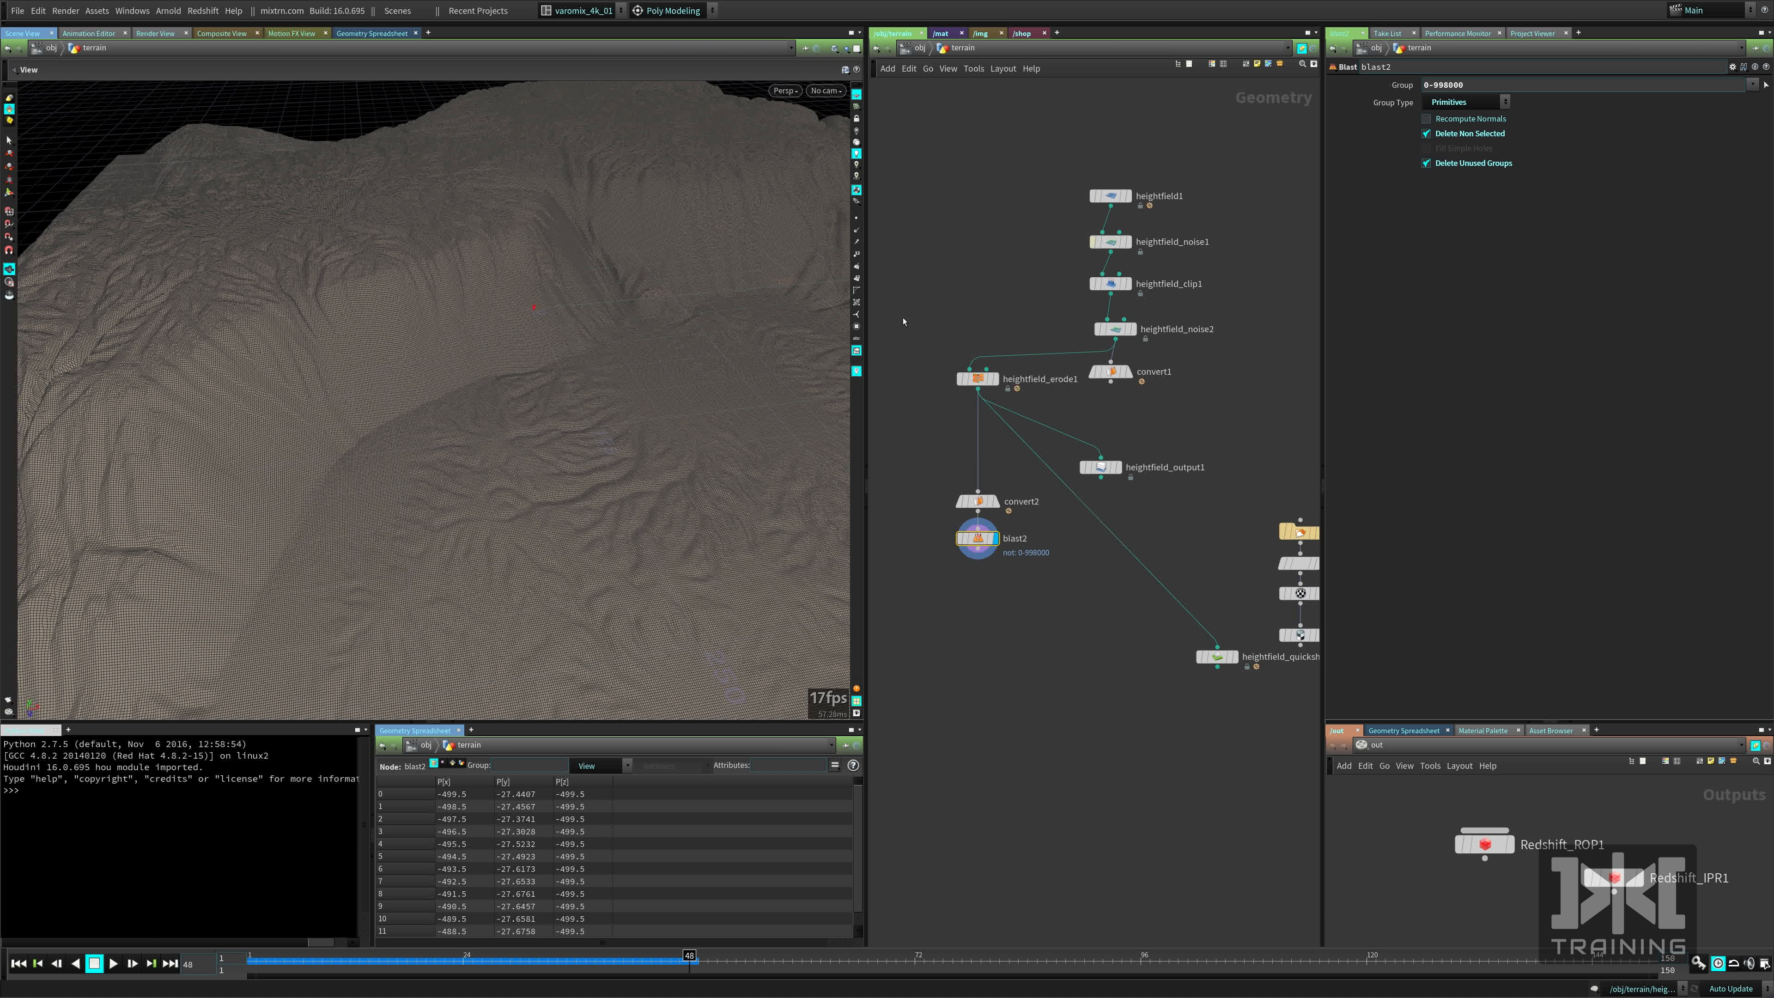
{"action": "mouse_move", "coordinate": [585, 498]}
{"action": "left_mouse_down"}
{"action": "mouse_move", "coordinate": [480, 530]}
{"action": "mouse_move", "coordinate": [604, 484]}
{"action": "mouse_move", "coordinate": [492, 500]}
{"action": "mouse_move", "coordinate": [625, 384]}
{"action": "mouse_move", "coordinate": [570, 400]}
{"action": "mouse_move", "coordinate": [448, 539]}
{"action": "mouse_move", "coordinate": [681, 532]}
{"action": "mouse_move", "coordinate": [653, 505]}
{"action": "mouse_move", "coordinate": [653, 586]}
{"action": "mouse_move", "coordinate": [485, 439]}
{"action": "left_mouse_up"}
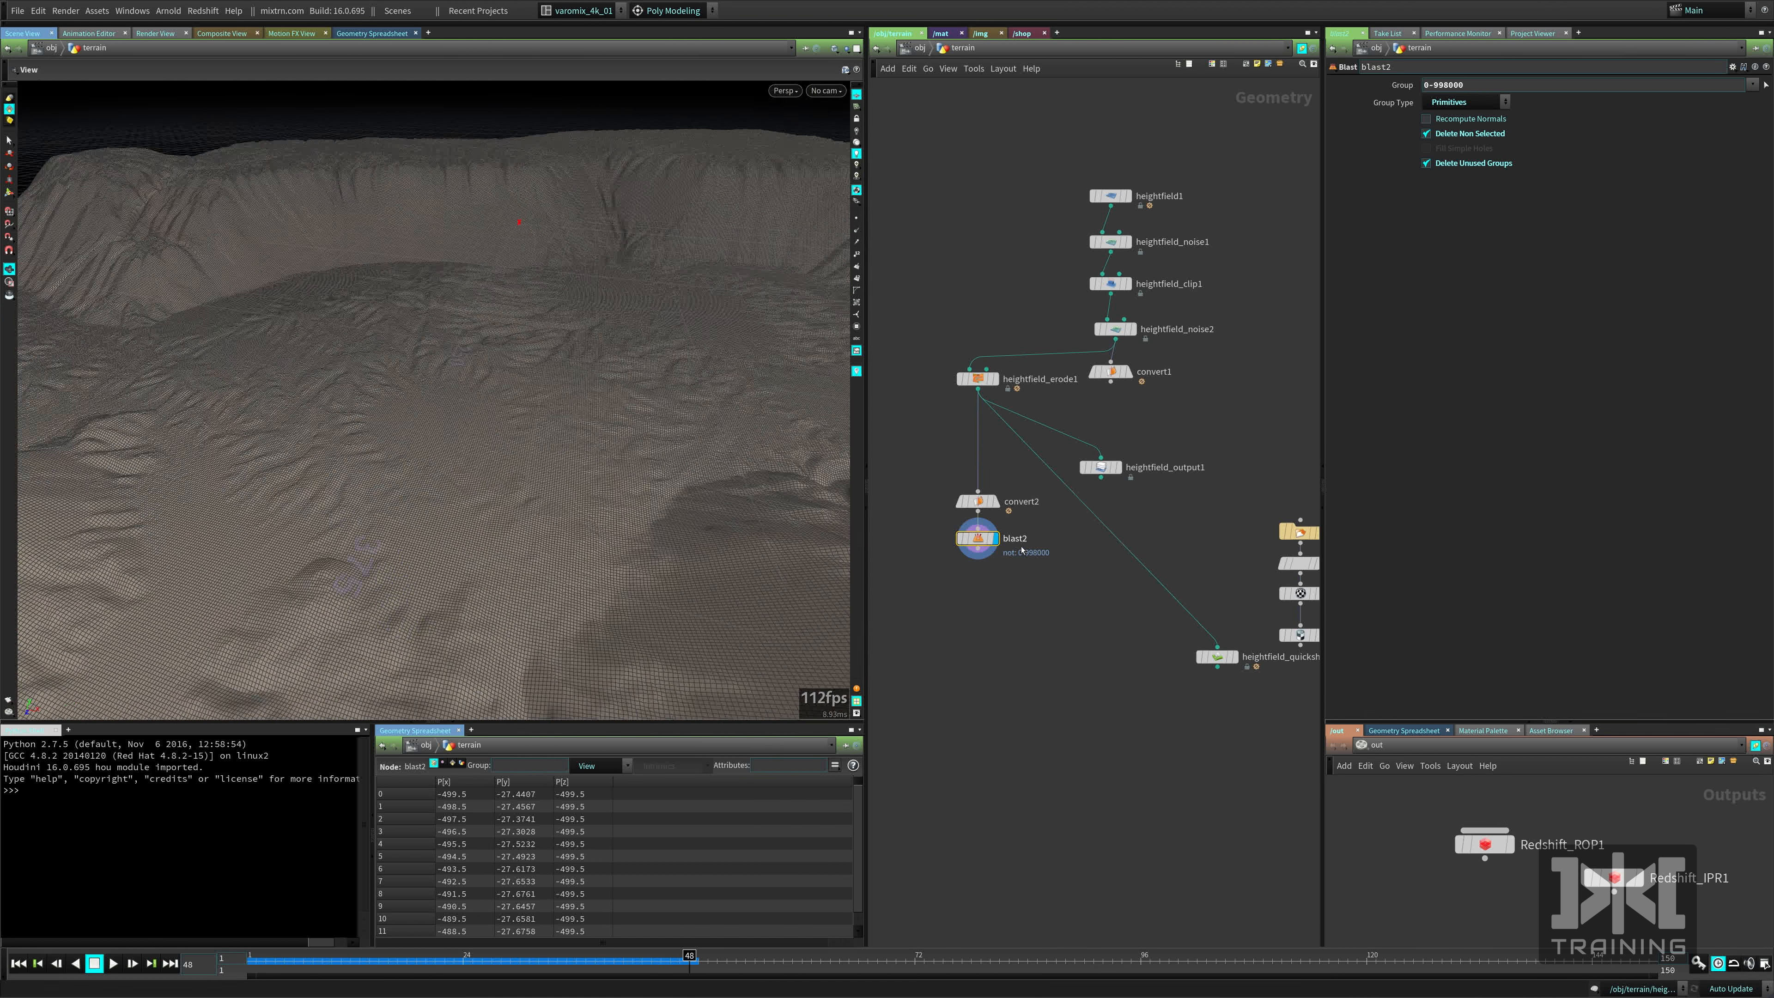
{"action": "middle_click_drag", "start_coordinate": [1071, 703], "coordinate": [880, 659]}
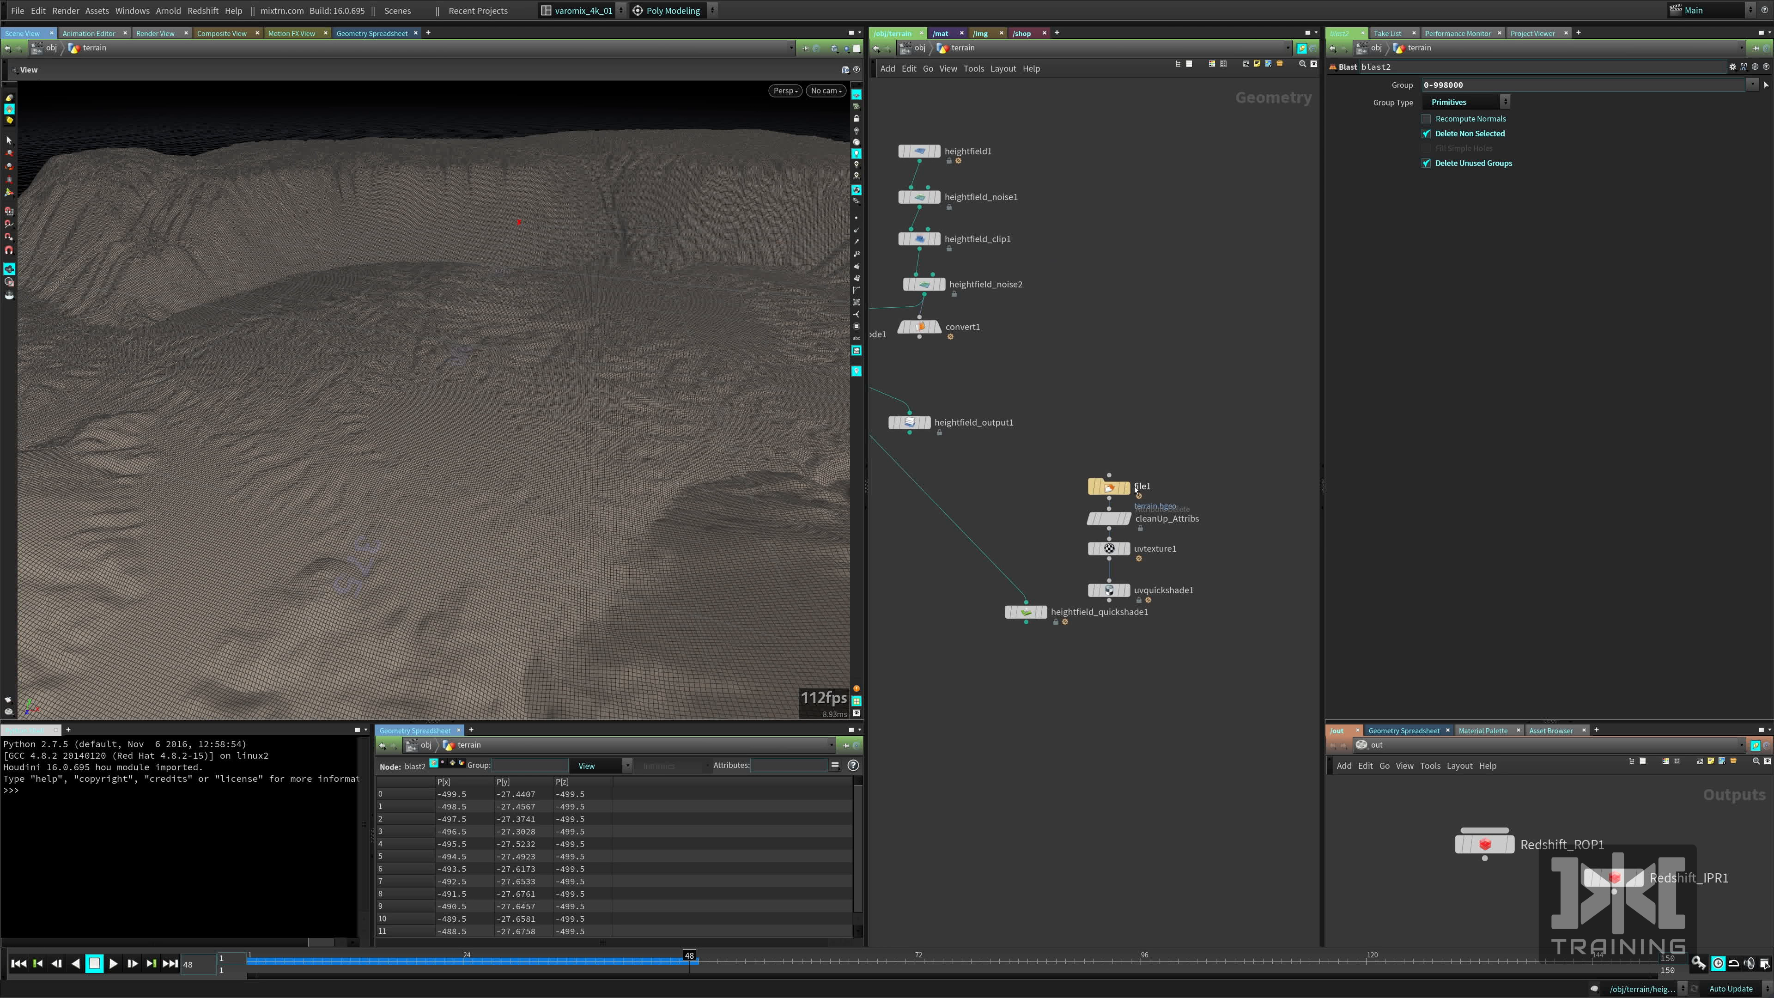
{"action": "left_click", "coordinate": [1108, 487]}
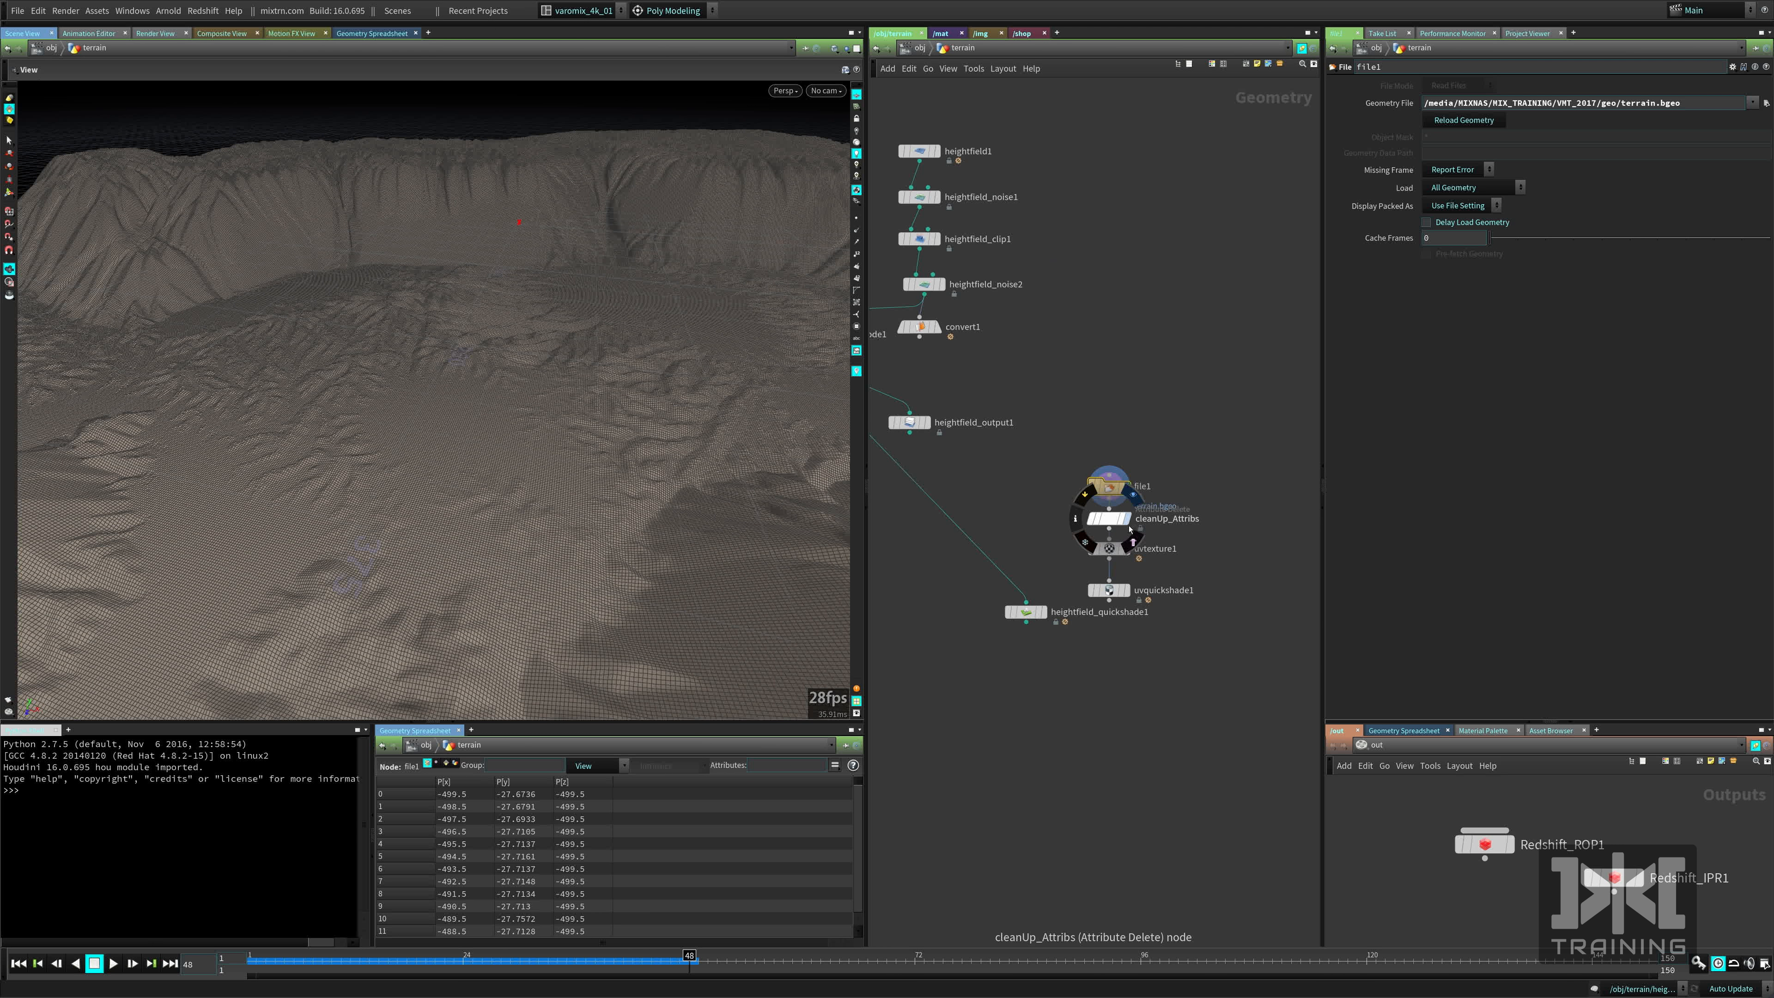
Display cleanUp_Attribs and check the node information of cleanUp_Attribs and file1.
{"action": "left_click", "coordinate": [1117, 524]}
{"action": "middle_click", "coordinate": [1117, 524]}
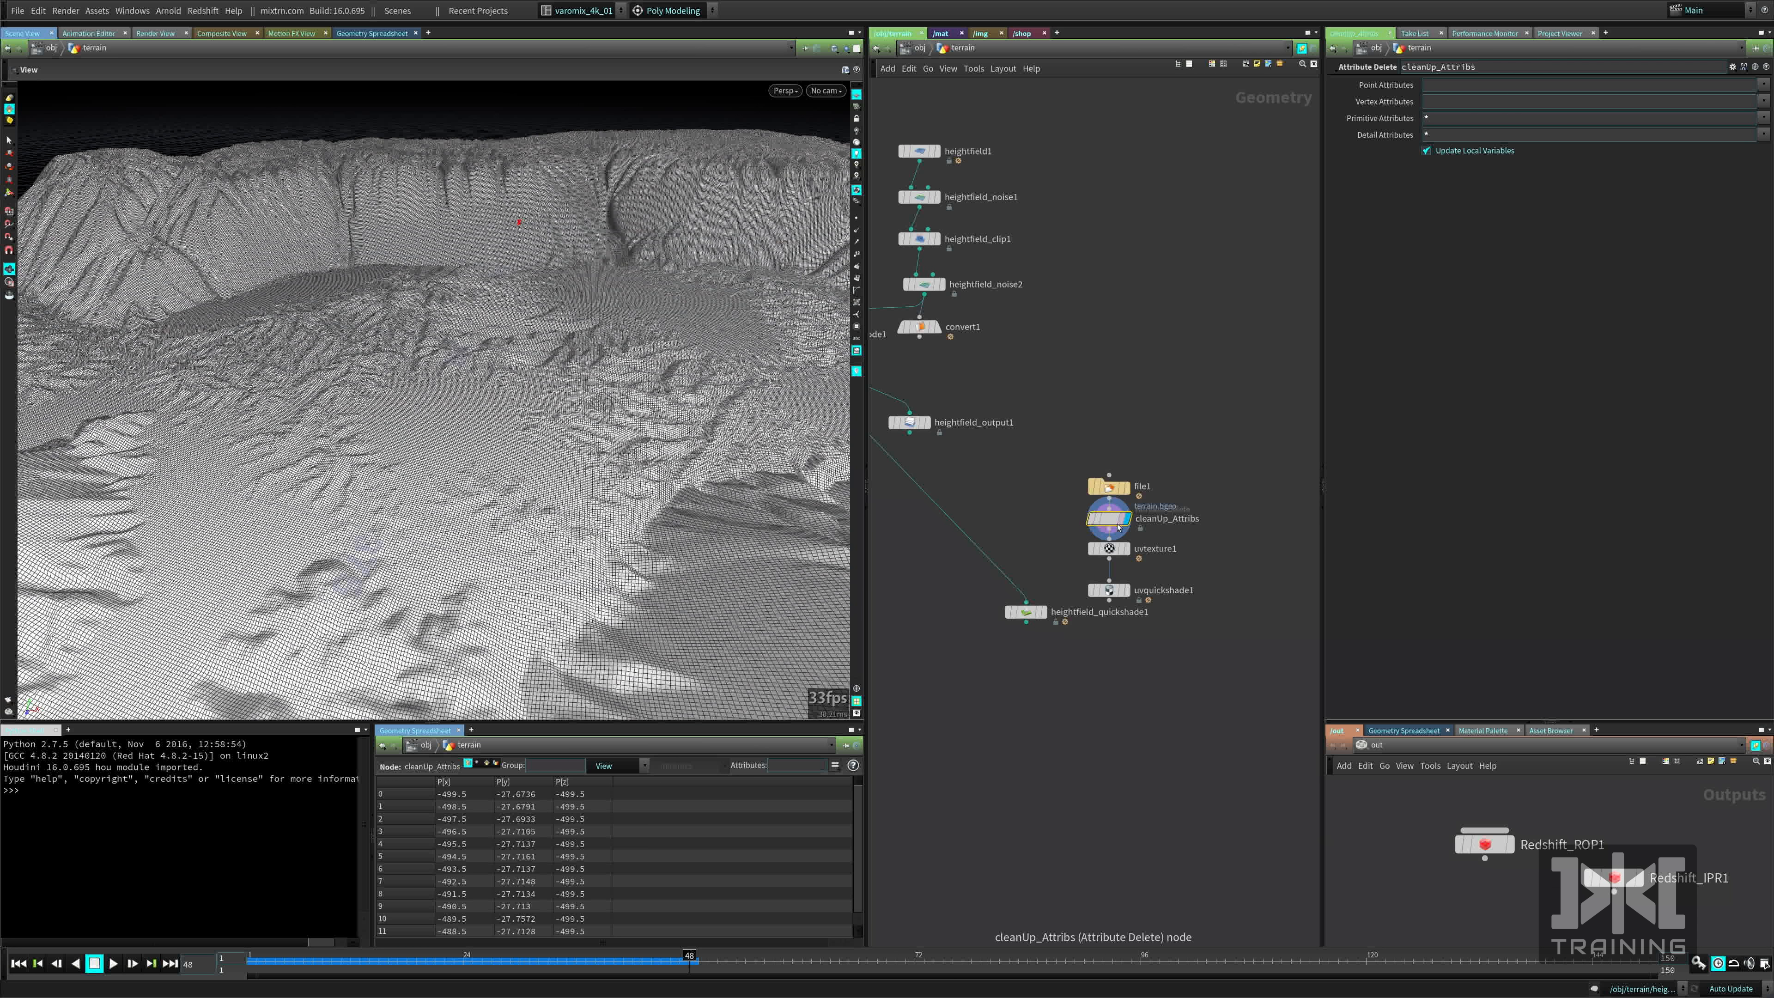
{"action": "middle_click", "coordinate": [1108, 515]}
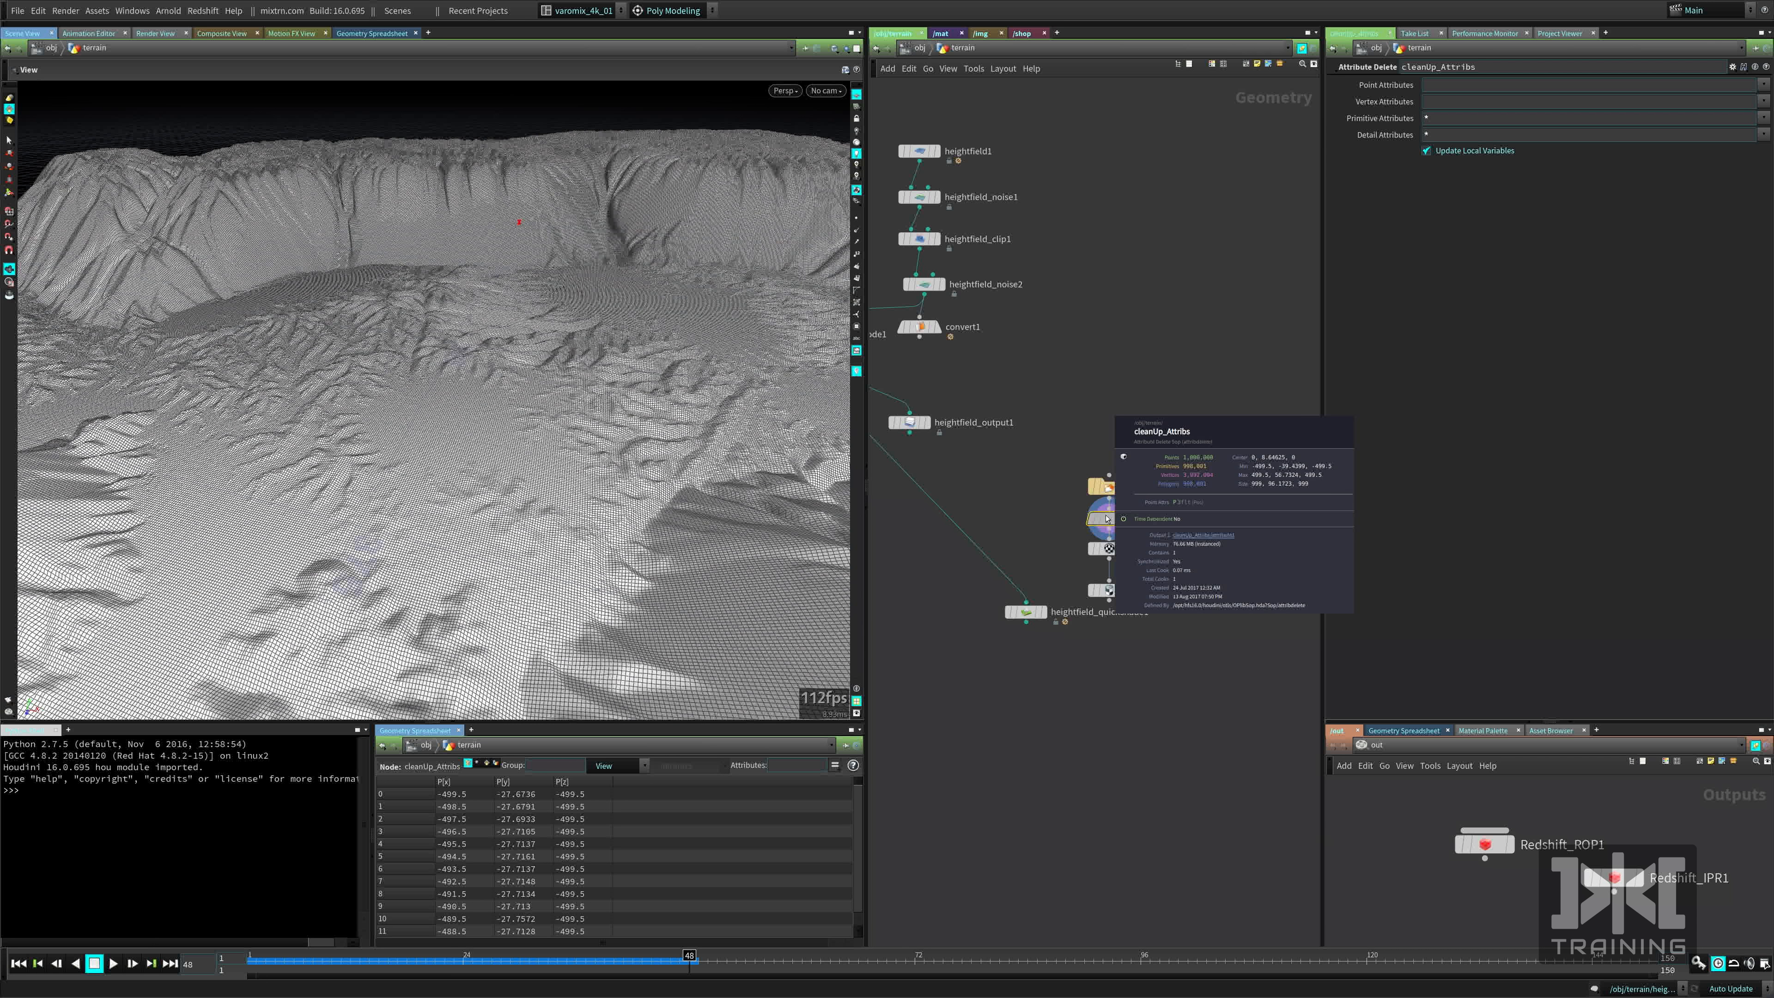
{"action": "middle_click", "coordinate": [1112, 491]}
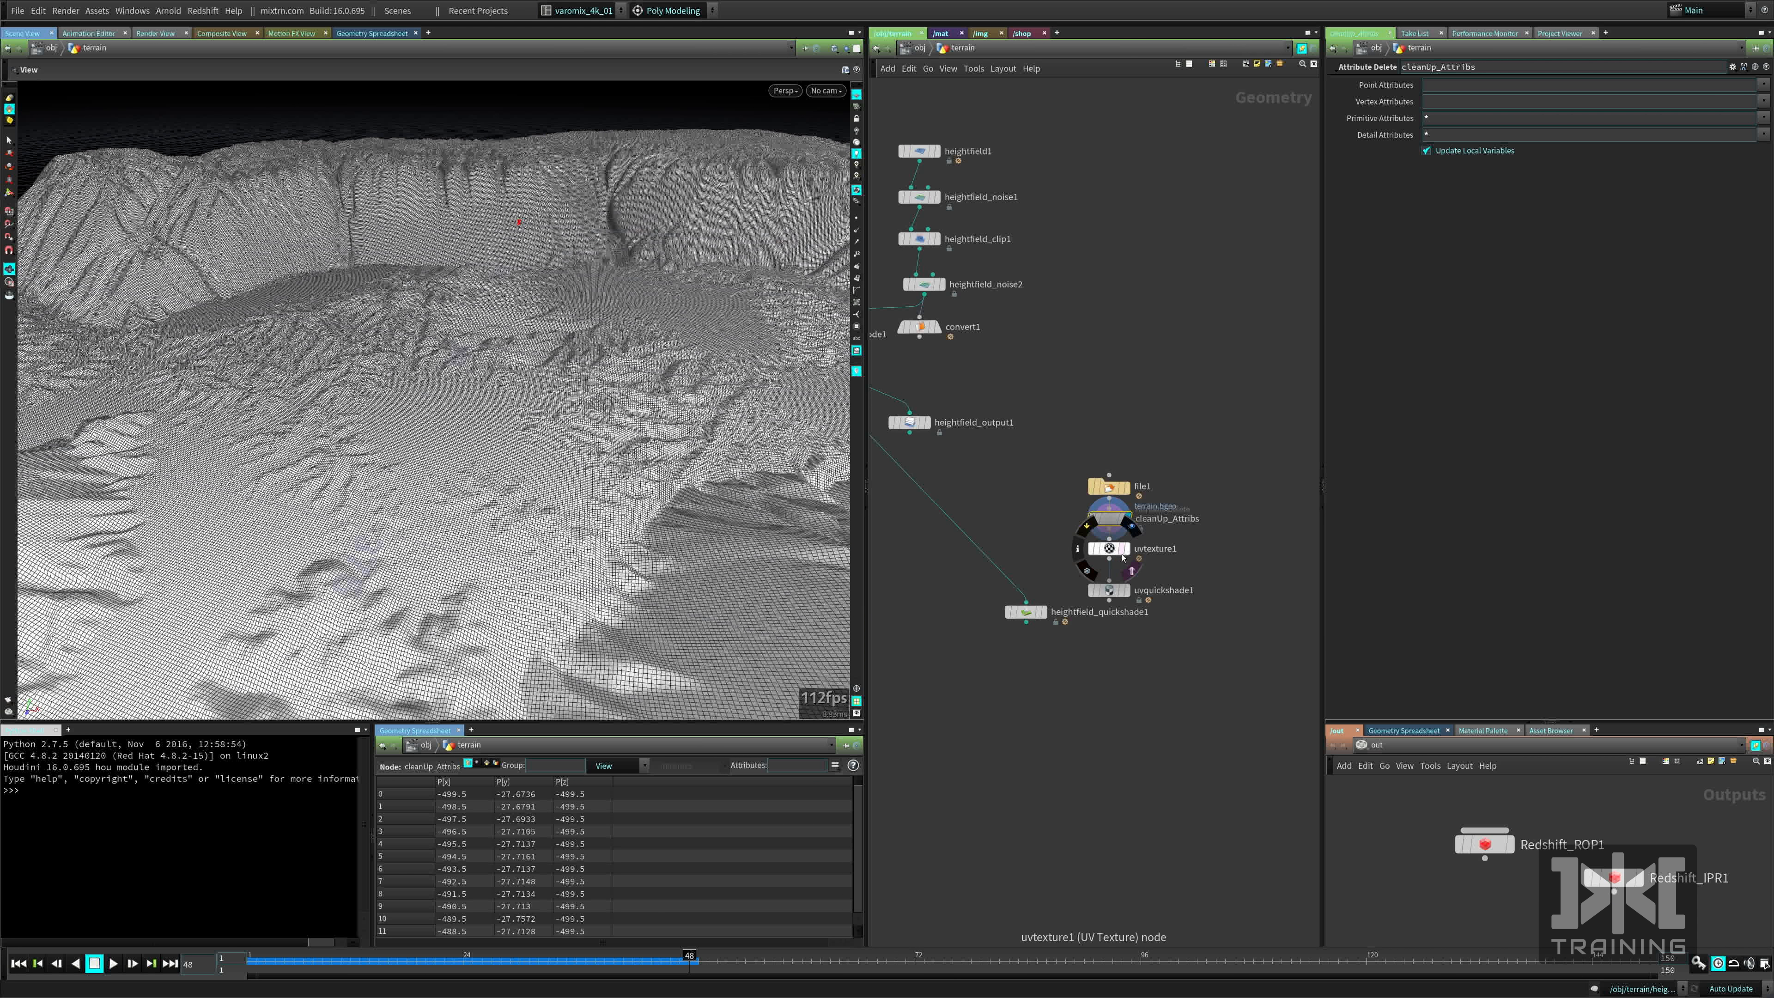
Display uvtexture1 and uvquickshade1 in turn, and examine the terrain.exr texture on the mesh.
{"action": "left_click", "coordinate": [1118, 551]}
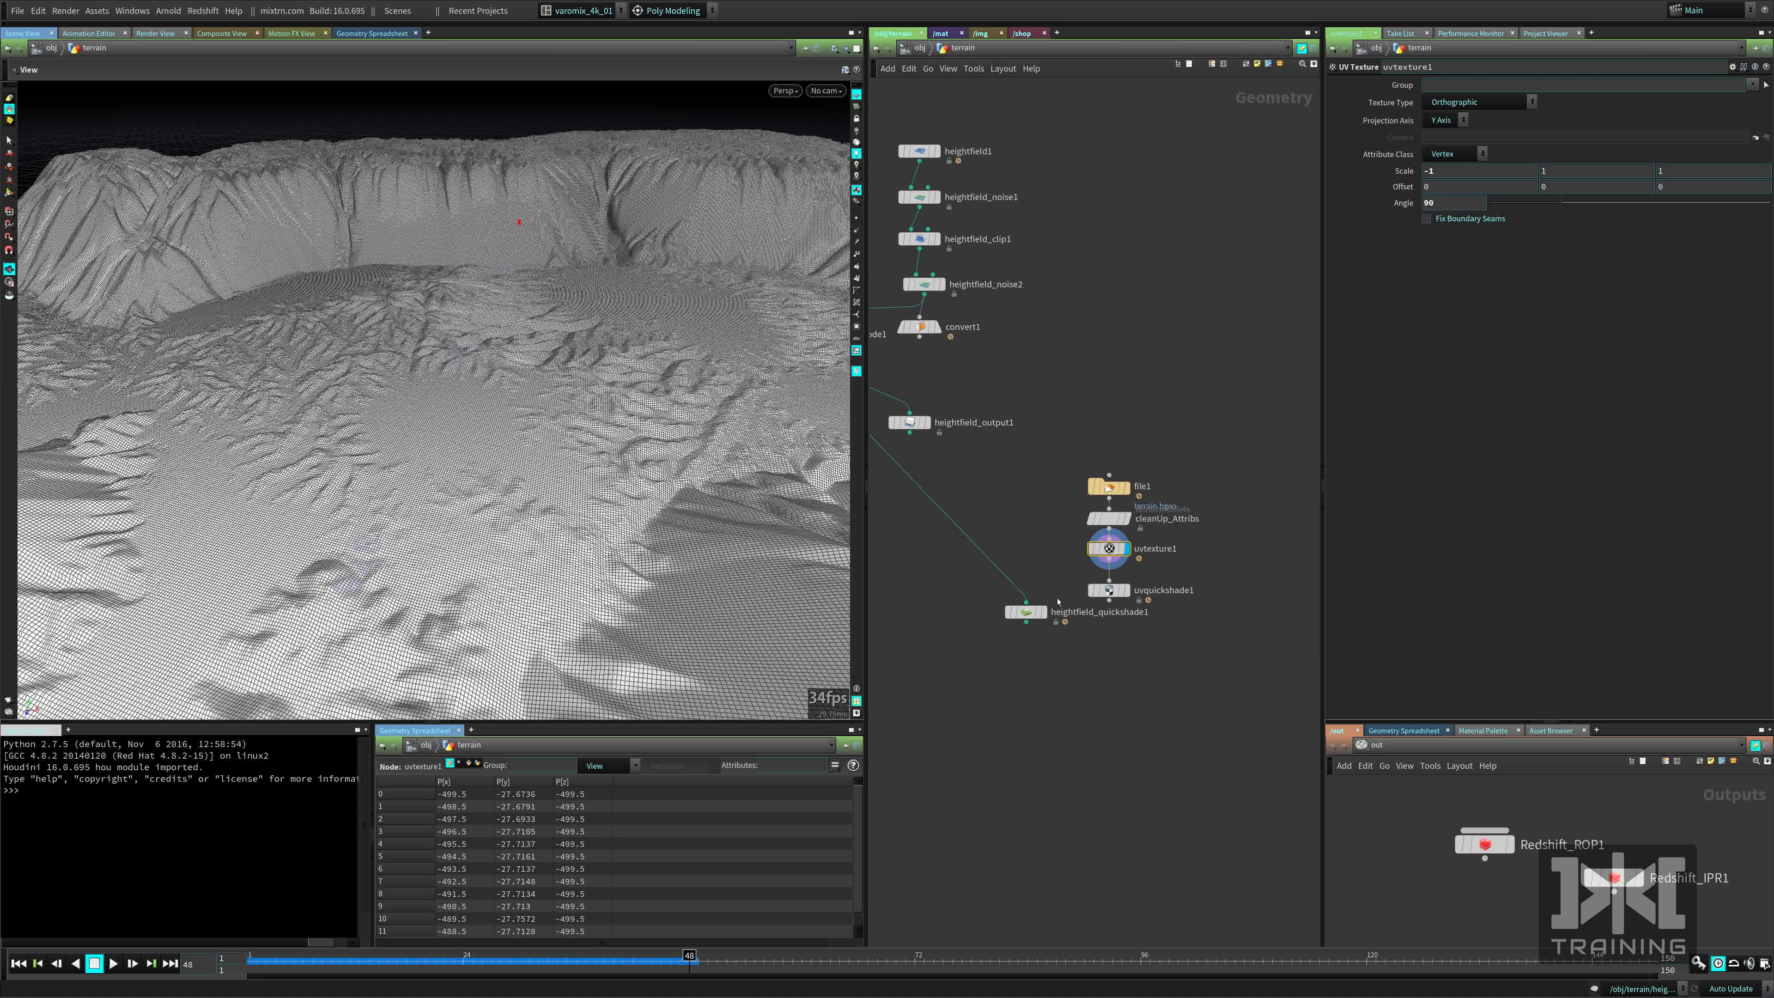
{"action": "left_click", "coordinate": [1132, 567]}
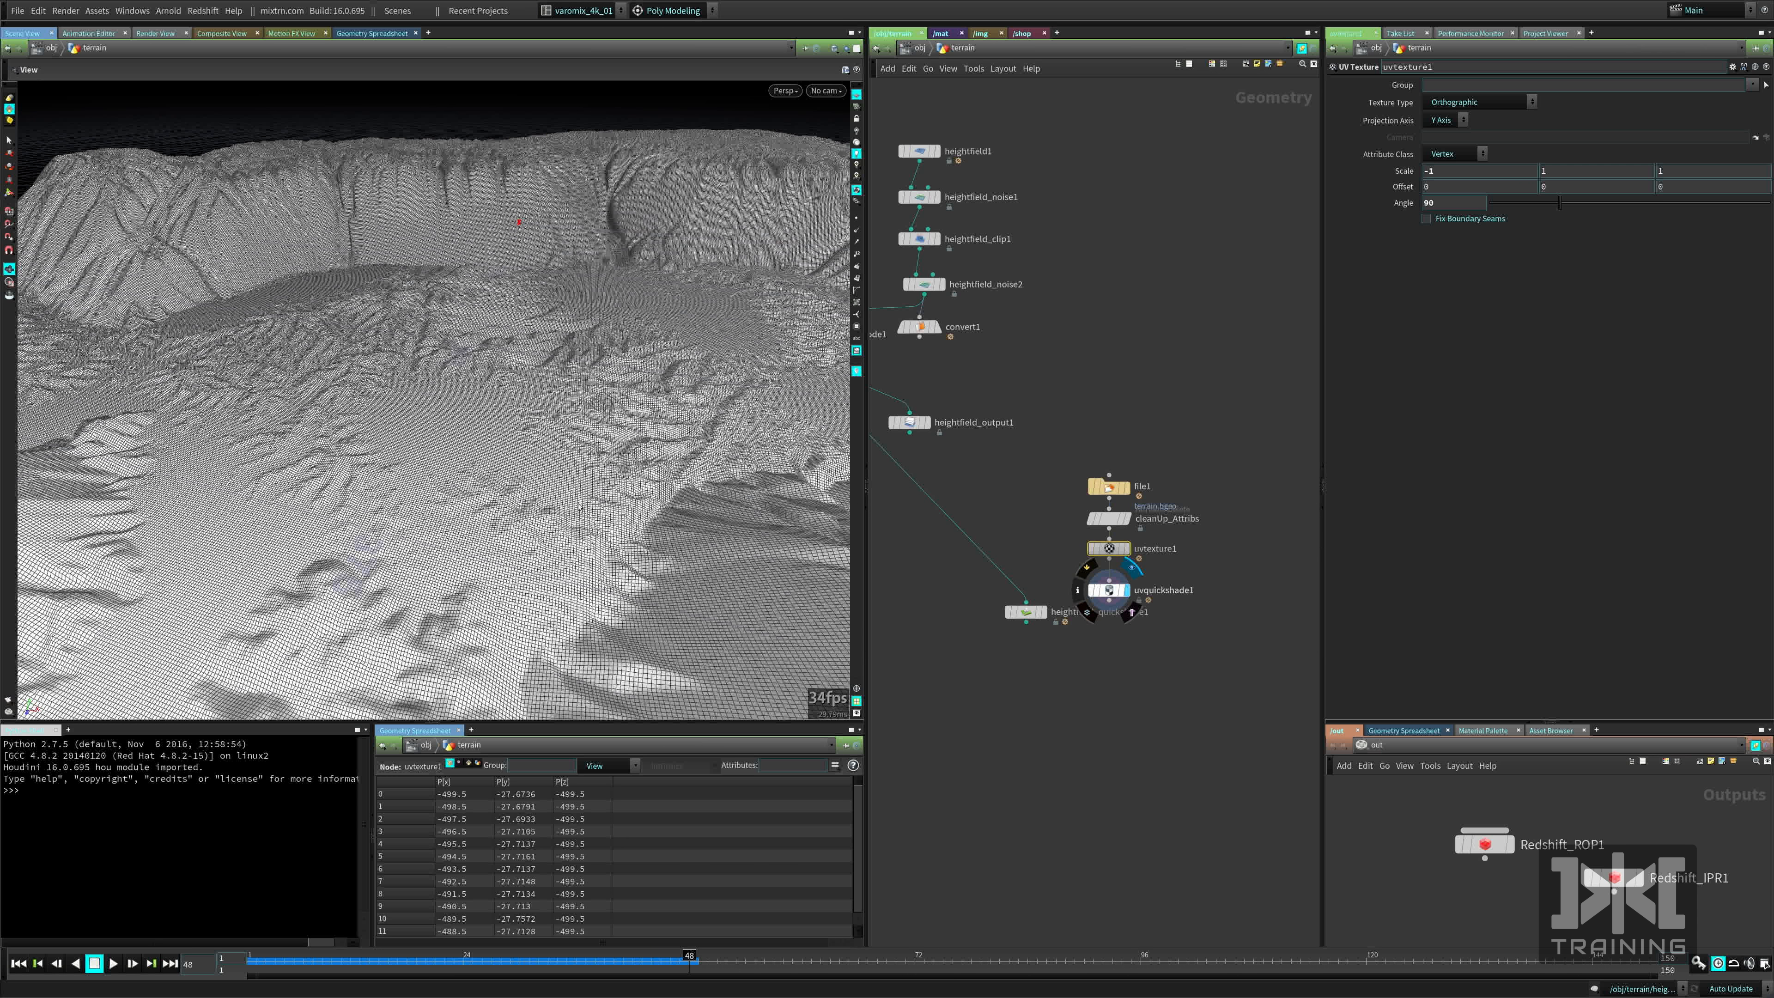
{"action": "left_click_drag", "start_coordinate": [360, 456], "coordinate": [506, 486]}
{"action": "right_click_drag", "start_coordinate": [506, 486], "coordinate": [408, 495]}
{"action": "left_click_drag", "start_coordinate": [413, 498], "coordinate": [288, 505]}
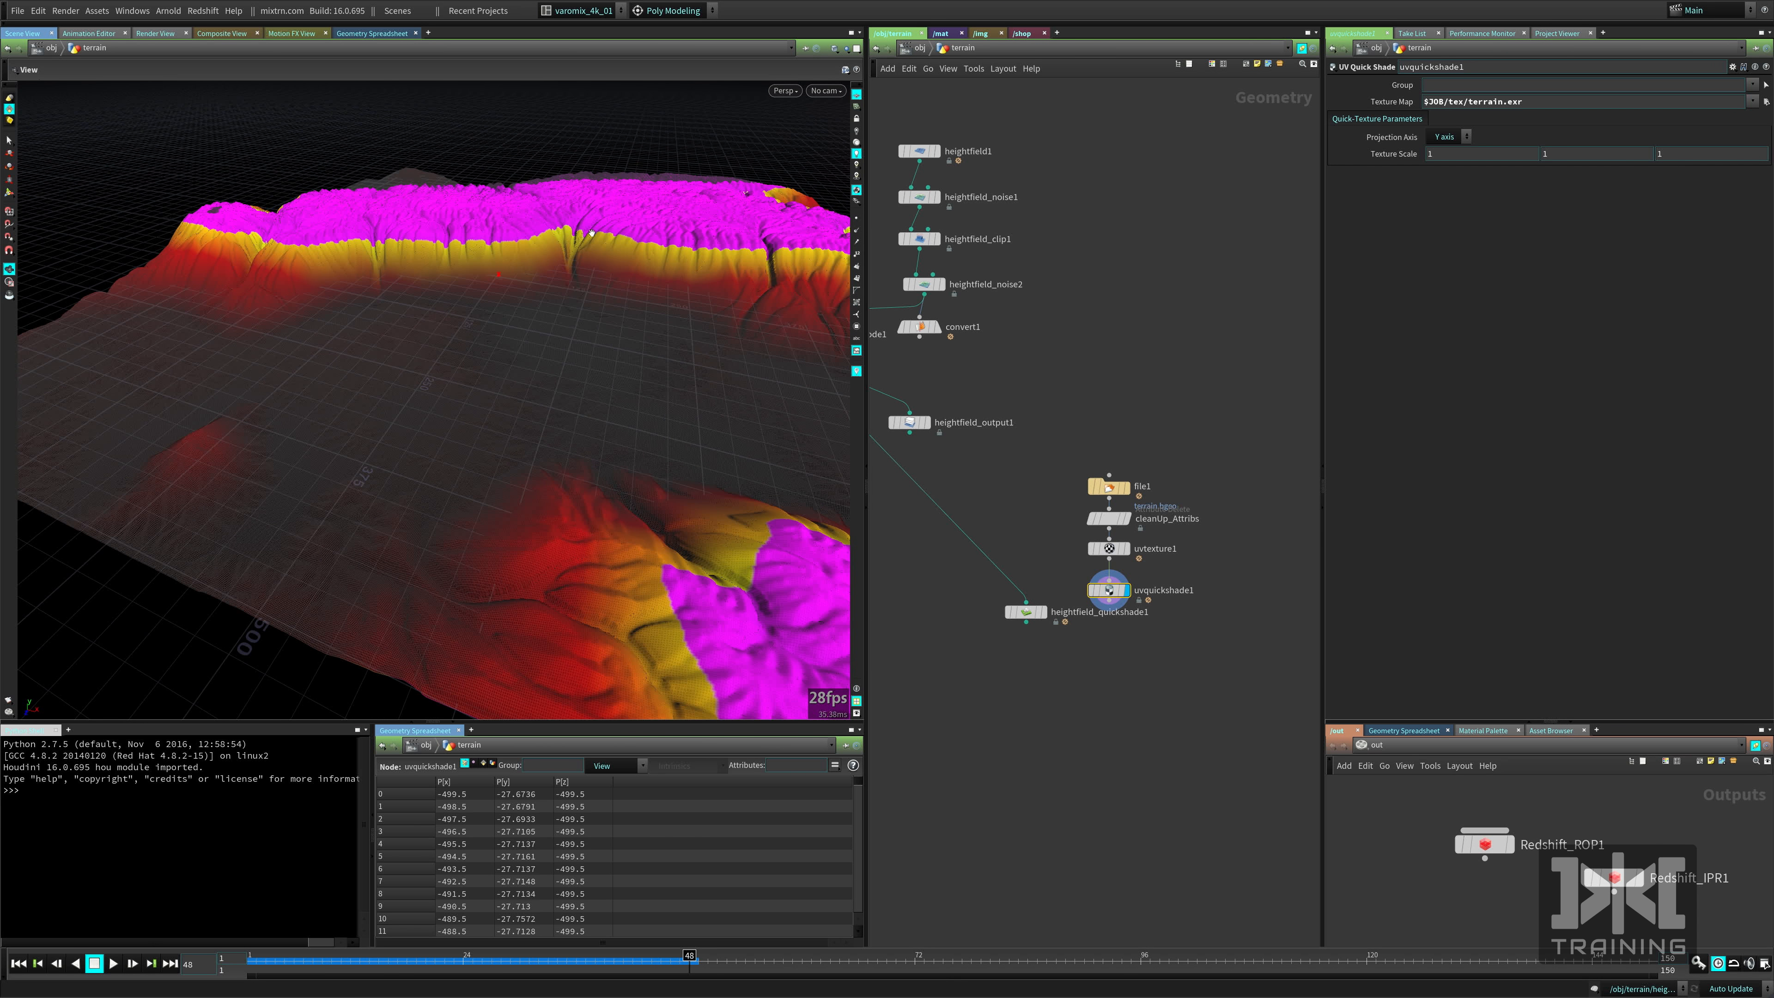
{"action": "left_click_drag", "start_coordinate": [514, 529], "coordinate": [475, 483]}
Set uvtexture1 as the displayed node in the terrain network and return to the object level.
{"action": "left_click", "coordinate": [1017, 496]}
{"action": "middle_click_drag", "start_coordinate": [1017, 496], "coordinate": [1041, 450]}
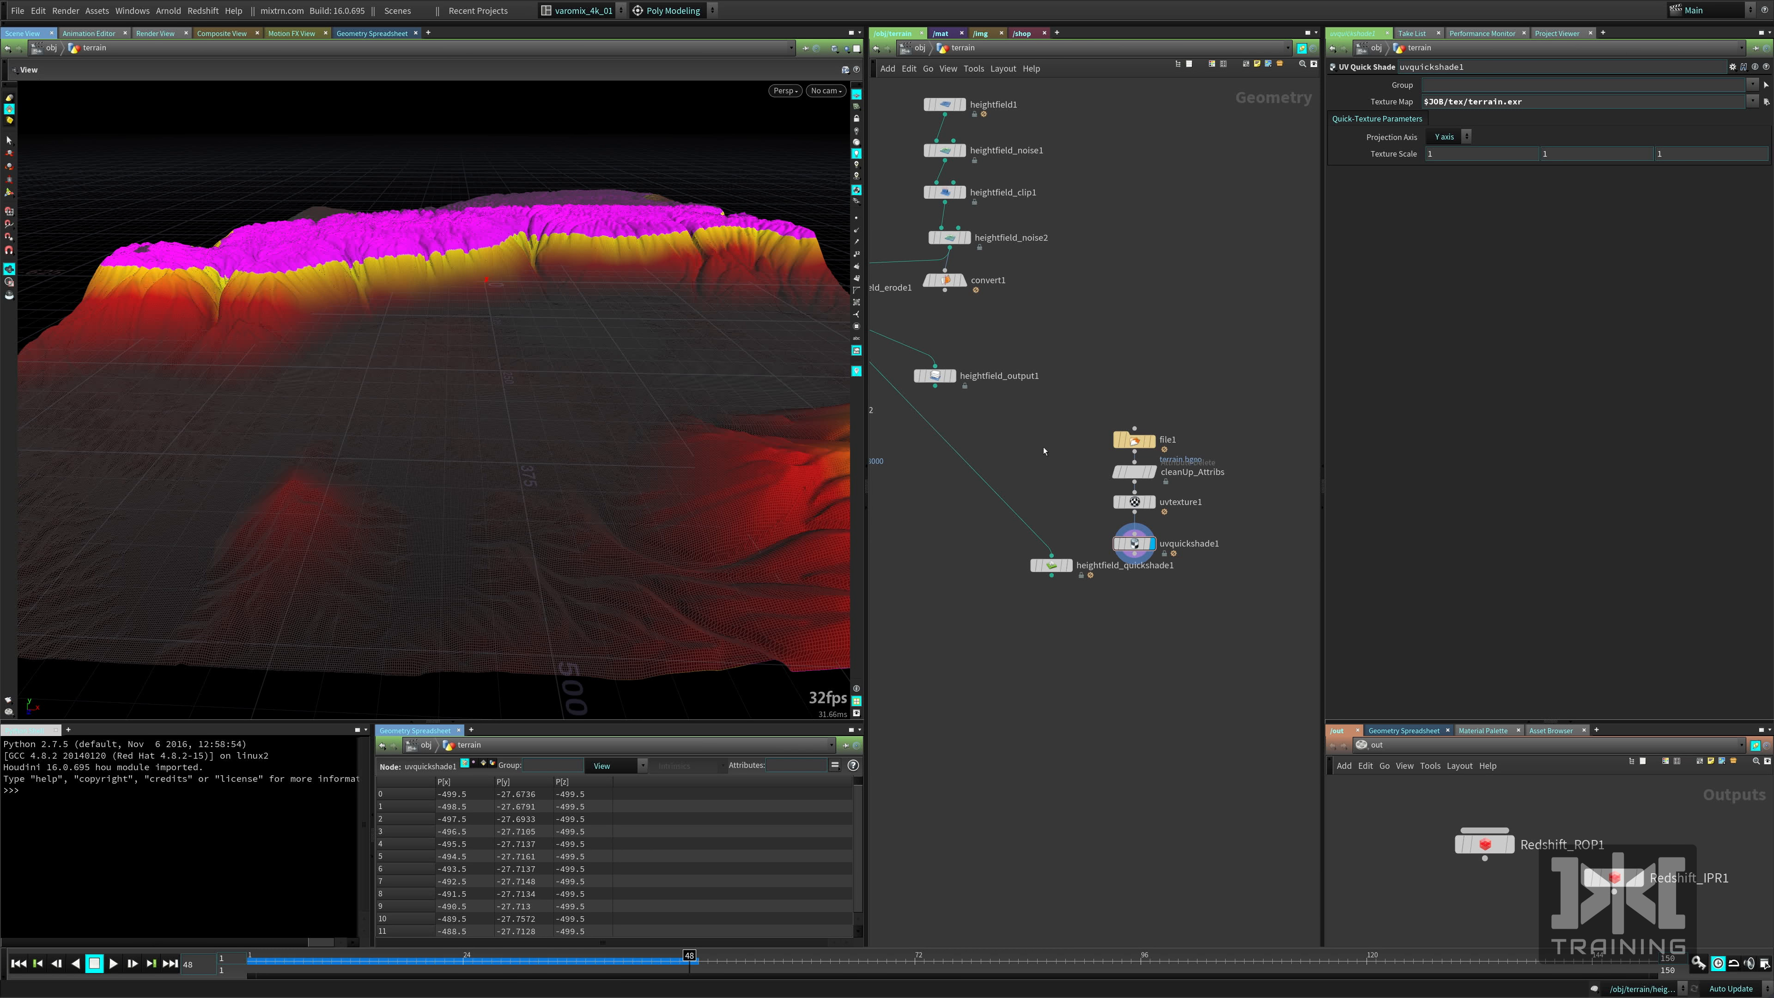
{"action": "key", "text": "u"}
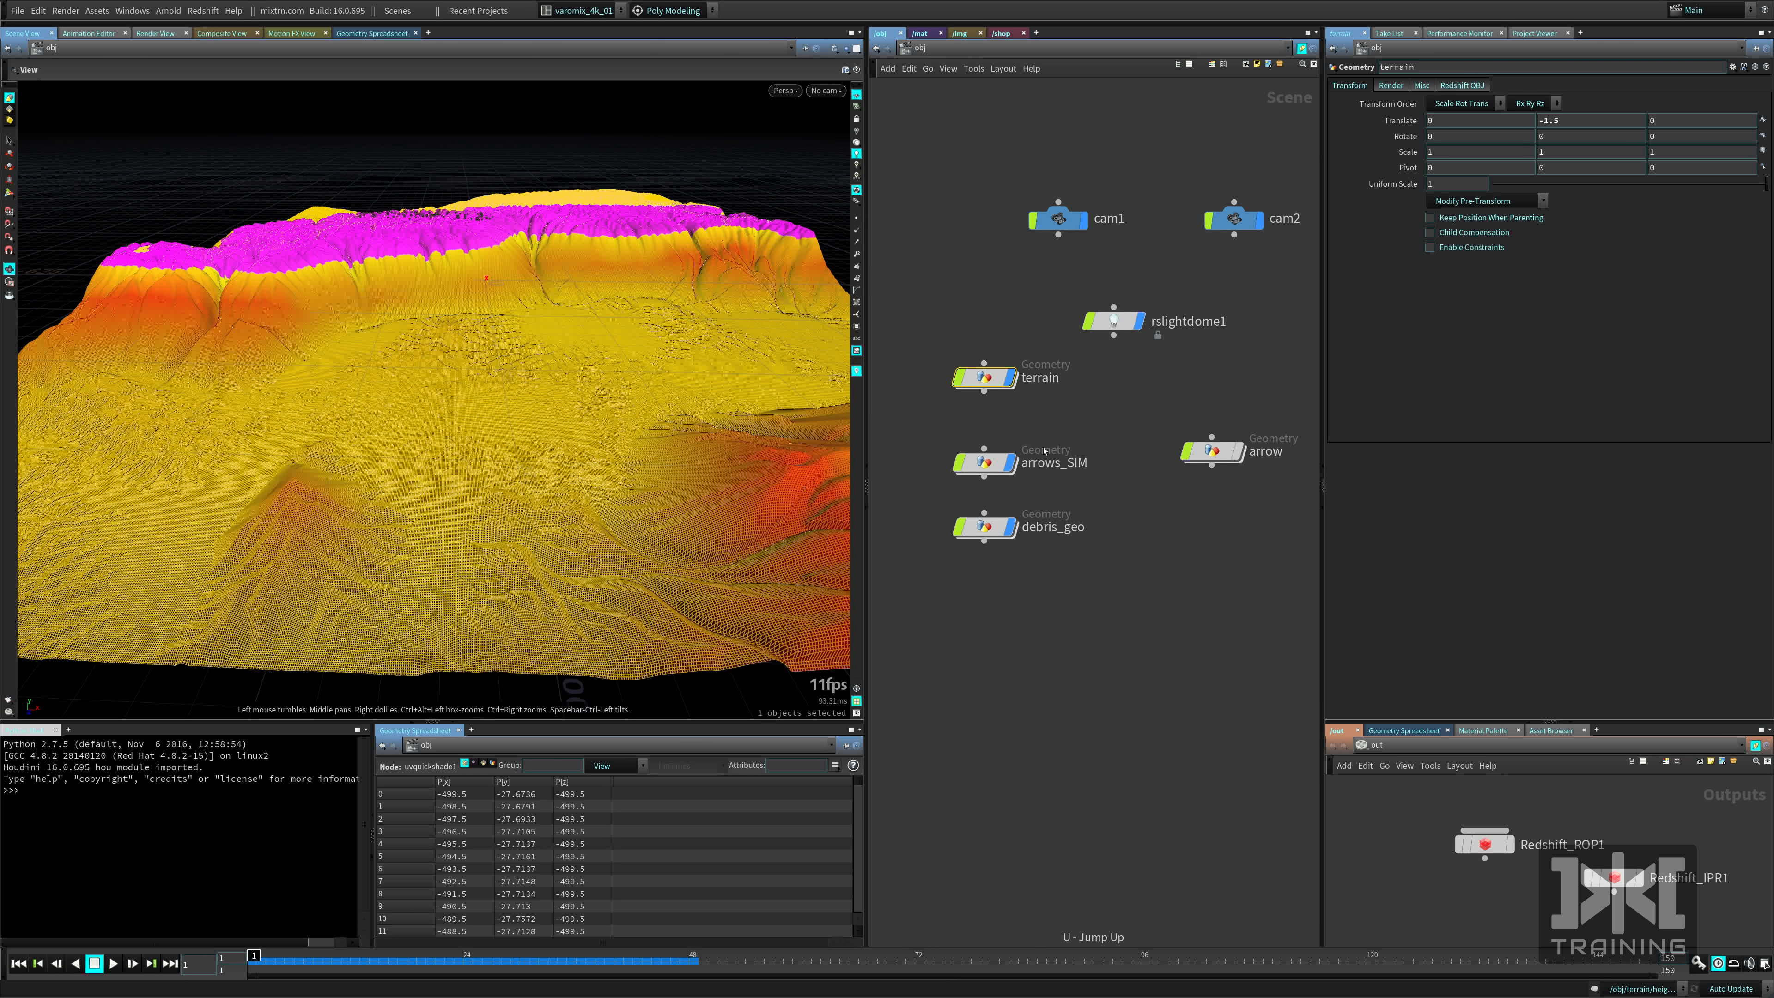
{"action": "left_click", "coordinate": [1011, 378]}
{"action": "left_click", "coordinate": [1012, 378]}
{"action": "key", "text": "i"}
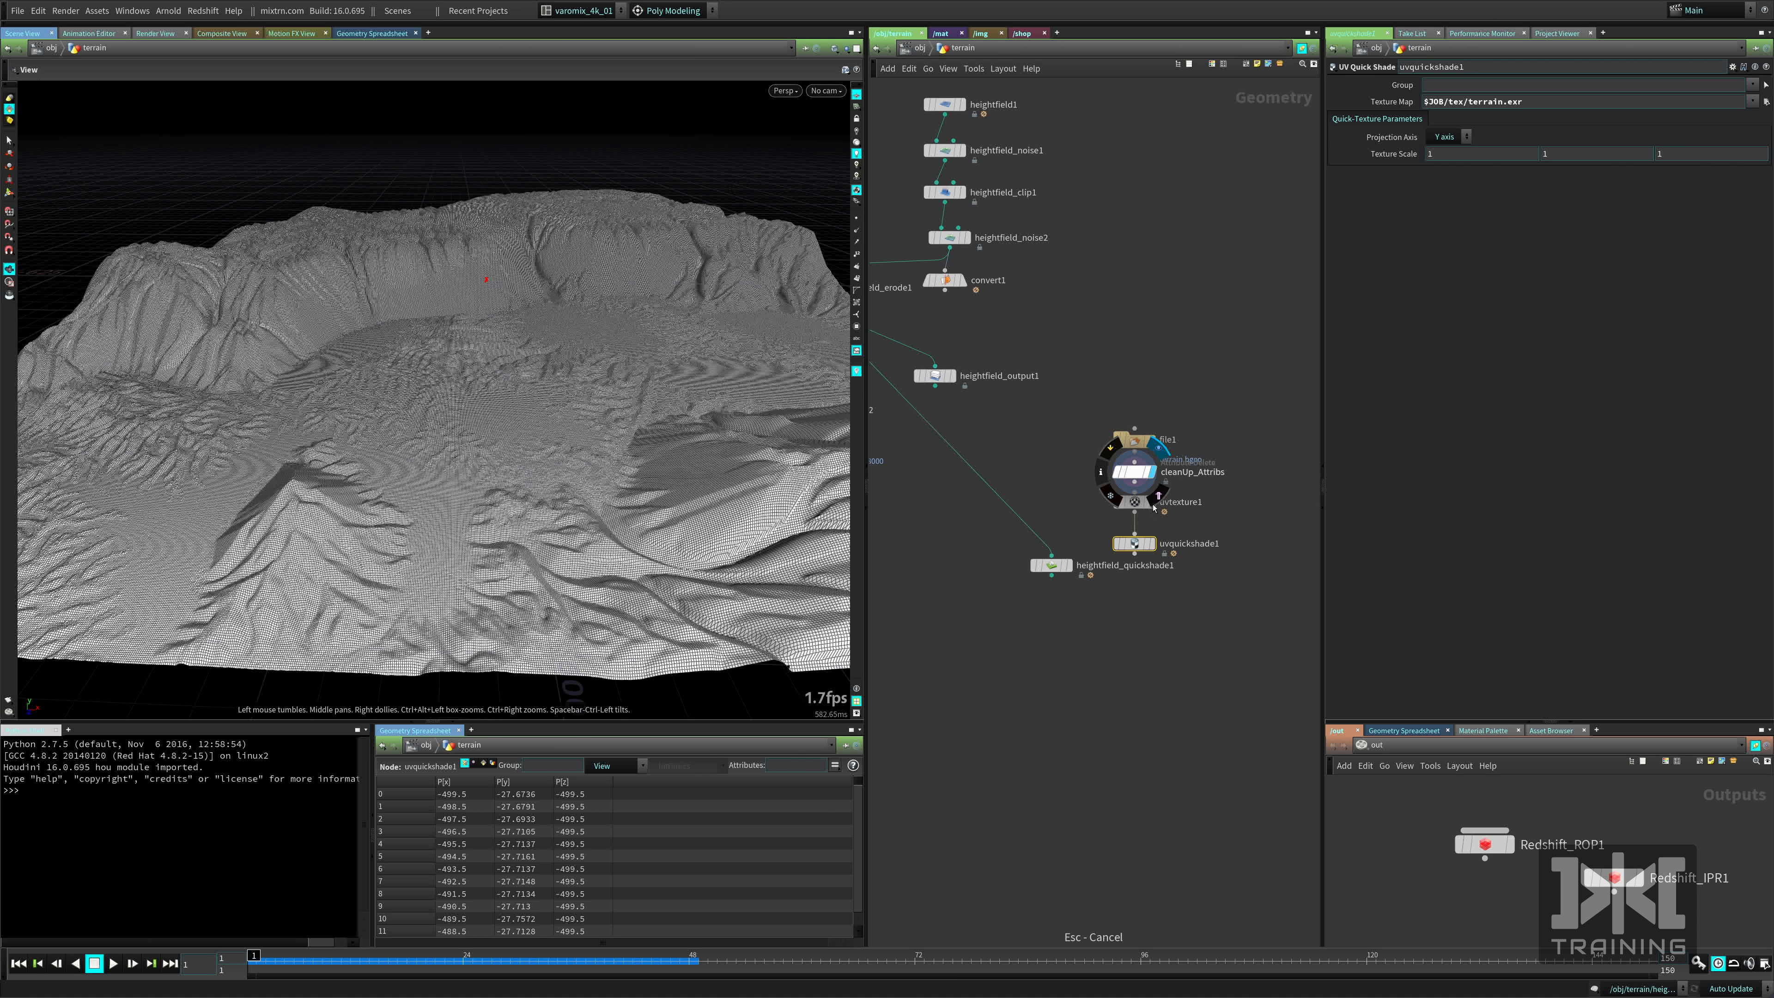
{"action": "left_click", "coordinate": [1152, 494]}
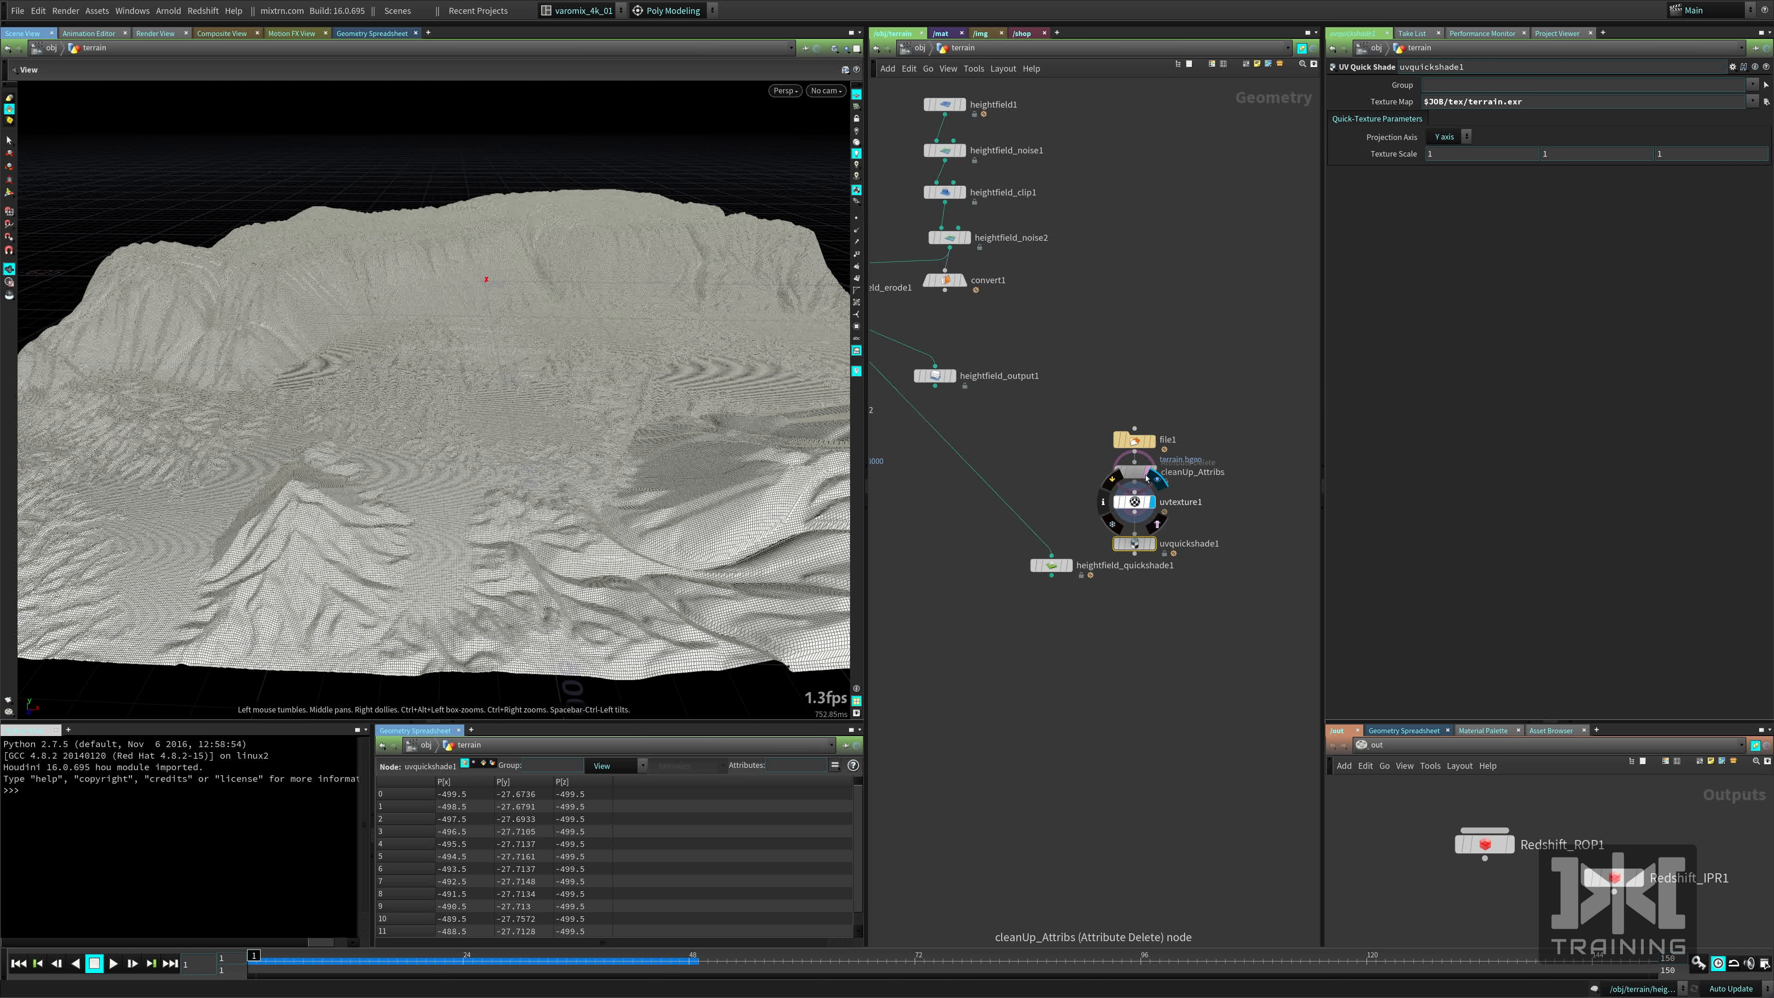
{"action": "key", "text": "u"}
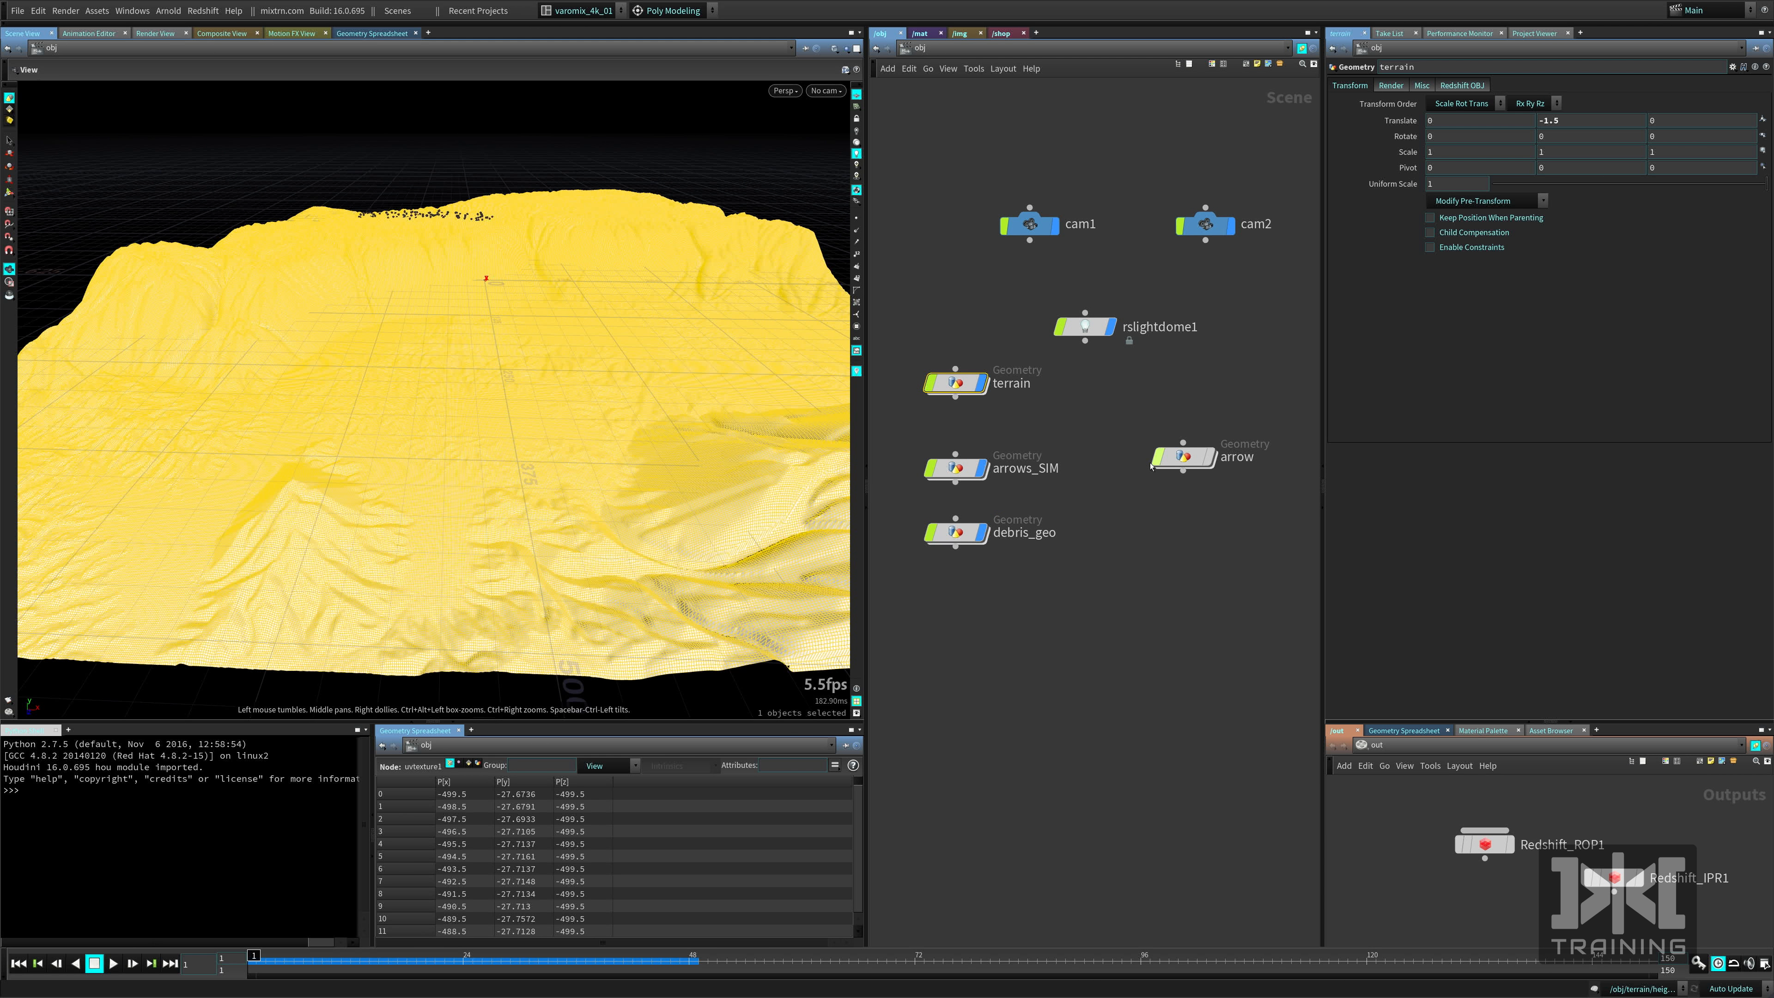
Open the arrows_SIM network, look over its whole node layout, and return to the object level.
{"action": "left_click", "coordinate": [943, 480]}
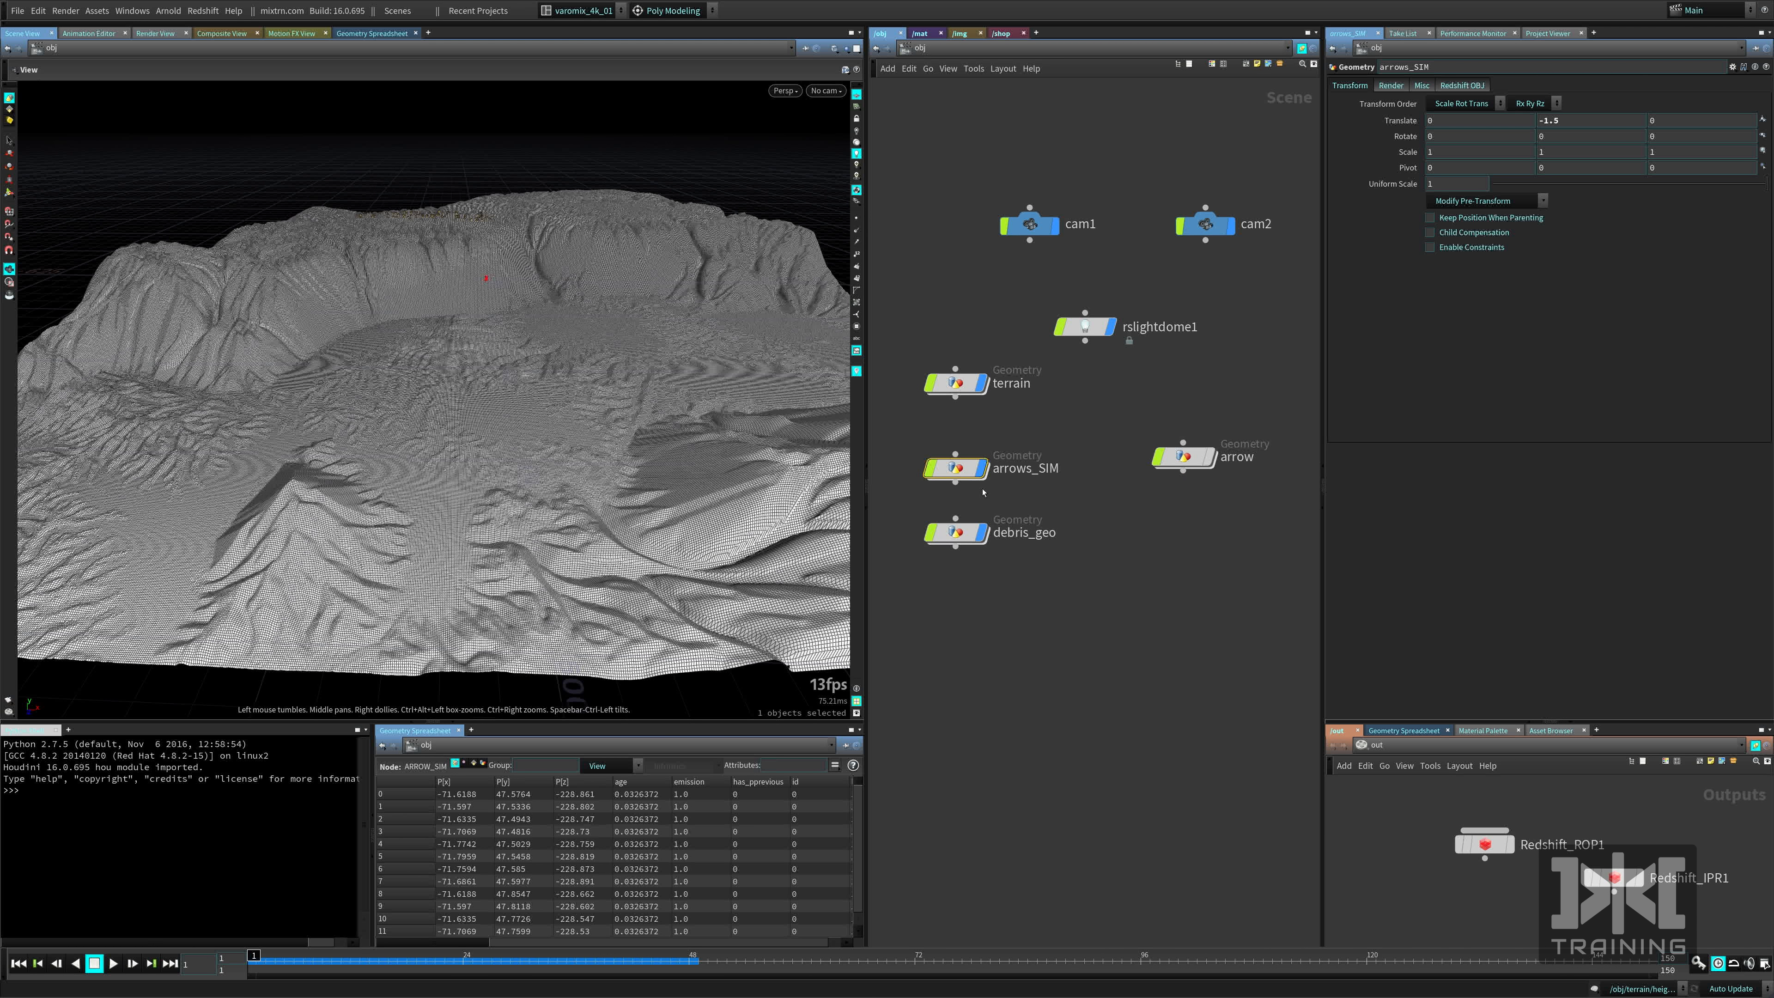
{"action": "mouse_move", "coordinate": [977, 473]}
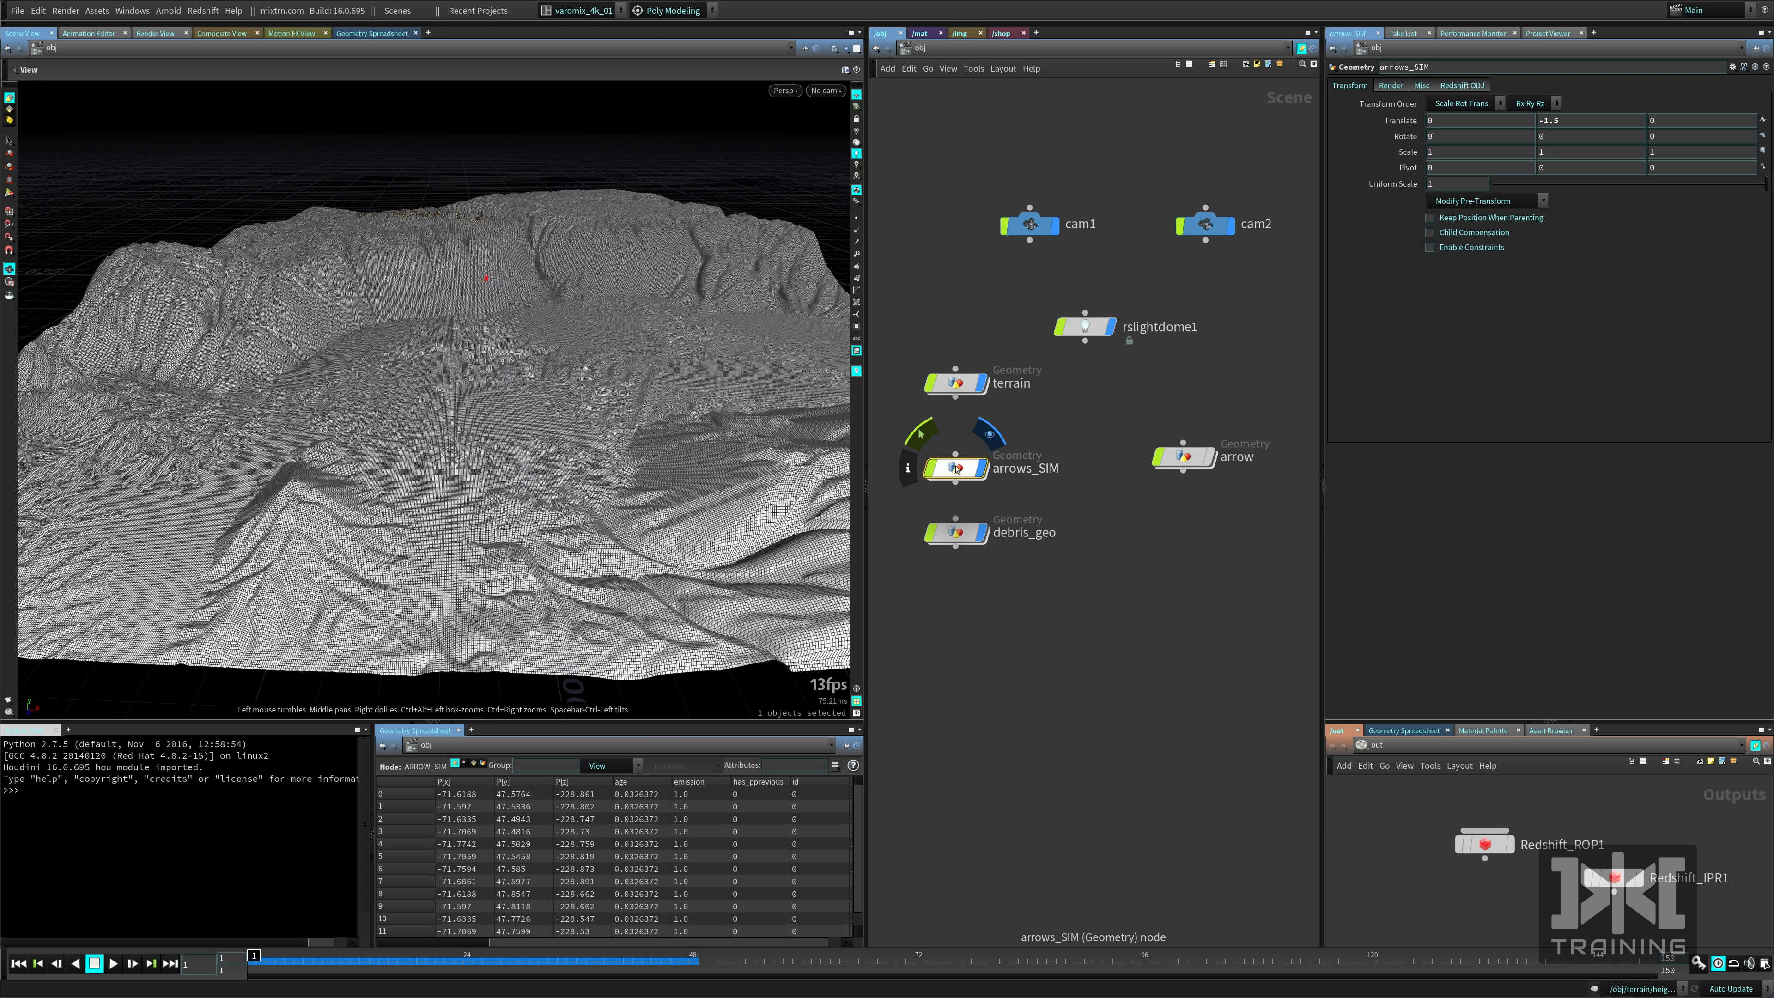
{"action": "double_click", "coordinate": [957, 468]}
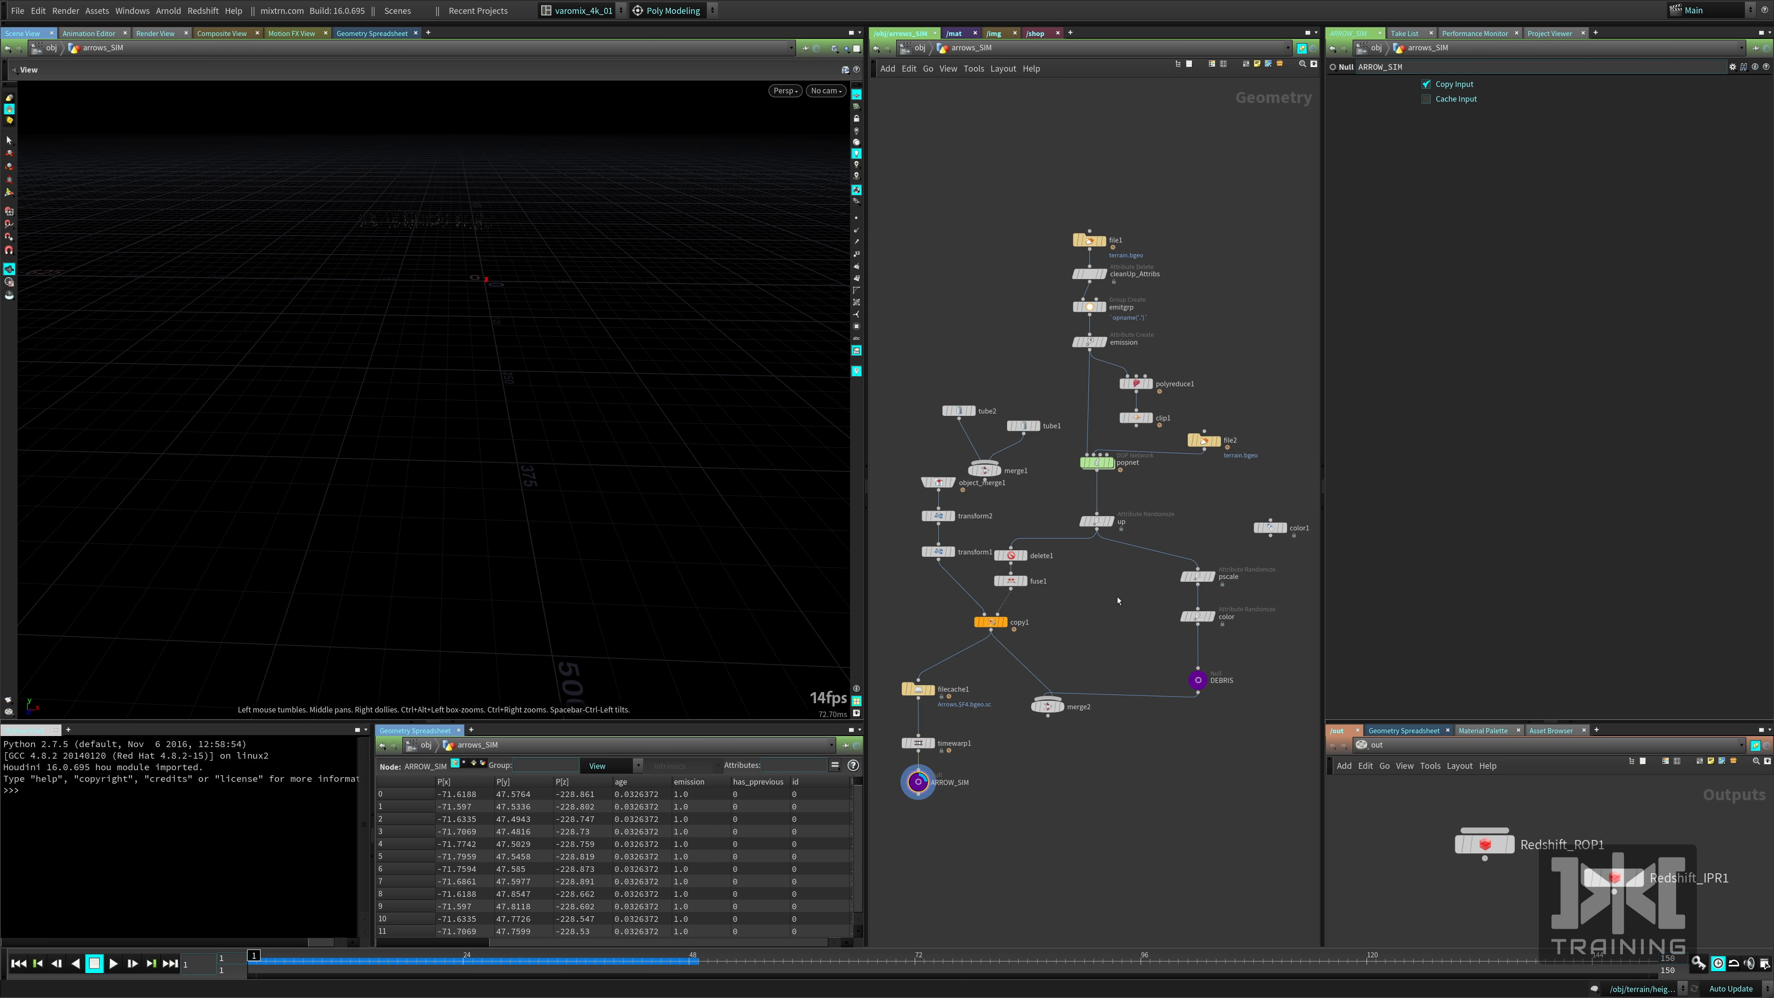
{"action": "middle_click_drag", "start_coordinate": [1117, 600], "coordinate": [1102, 542]}
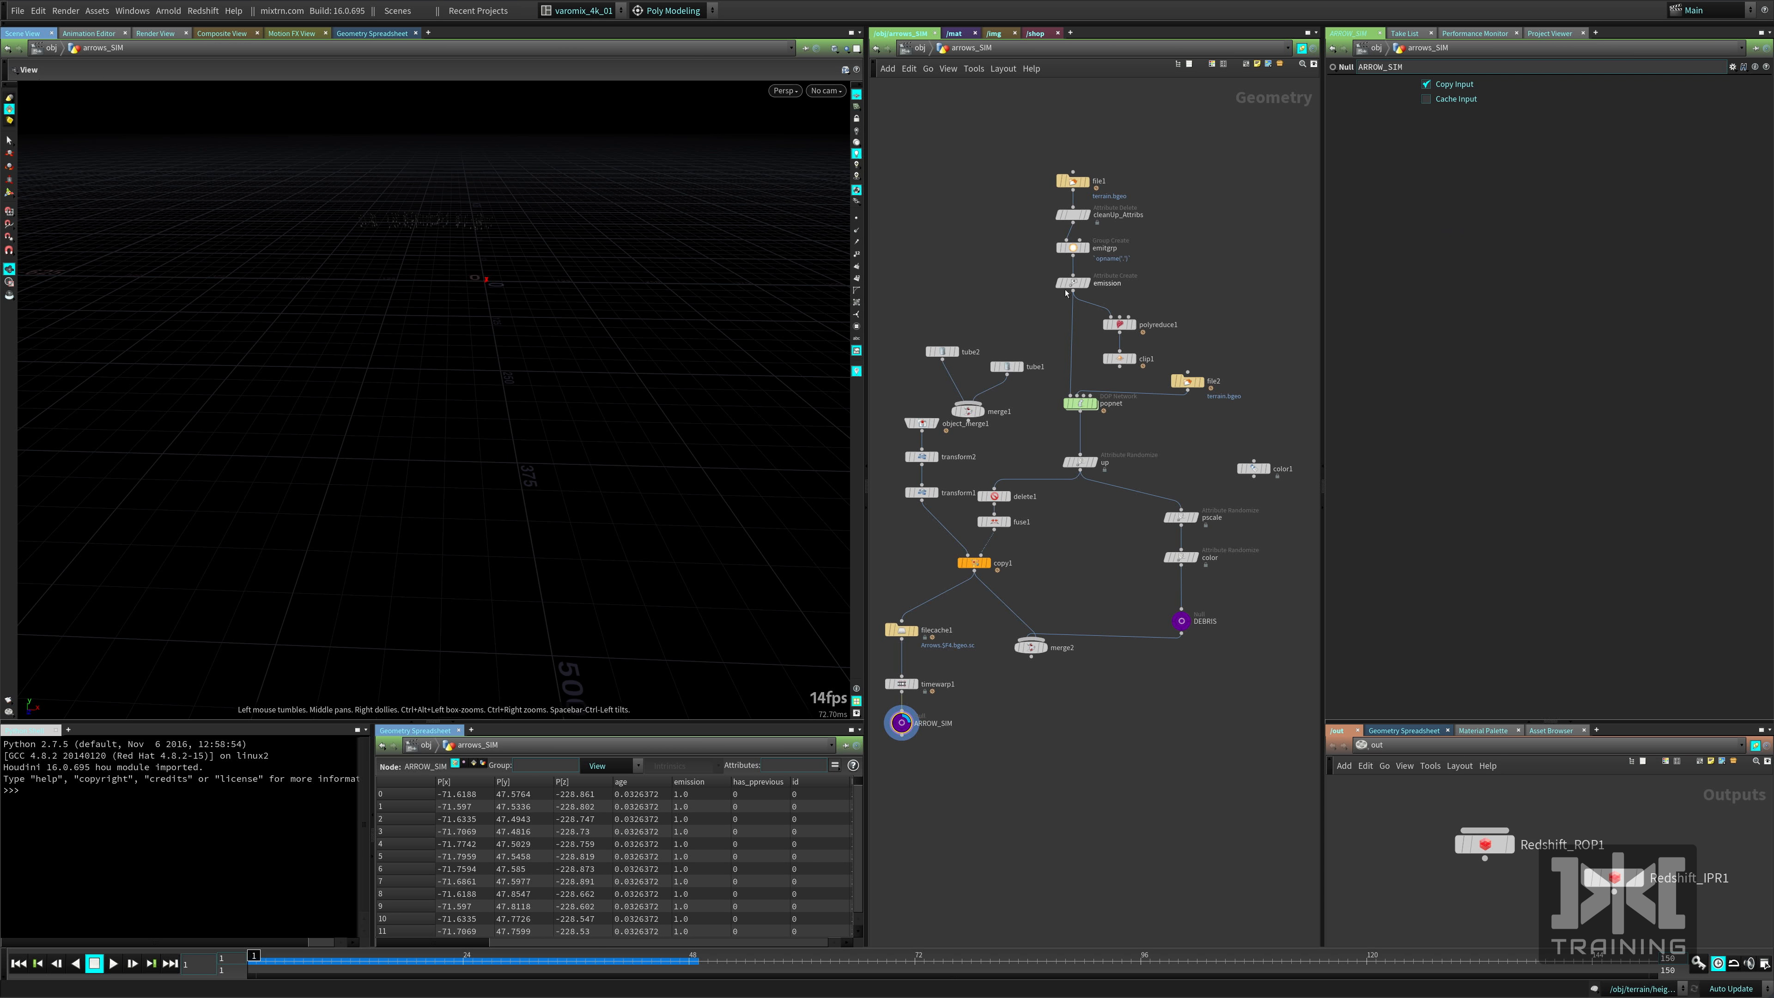
{"action": "left_click_drag", "start_coordinate": [867, 293], "coordinate": [805, 294]}
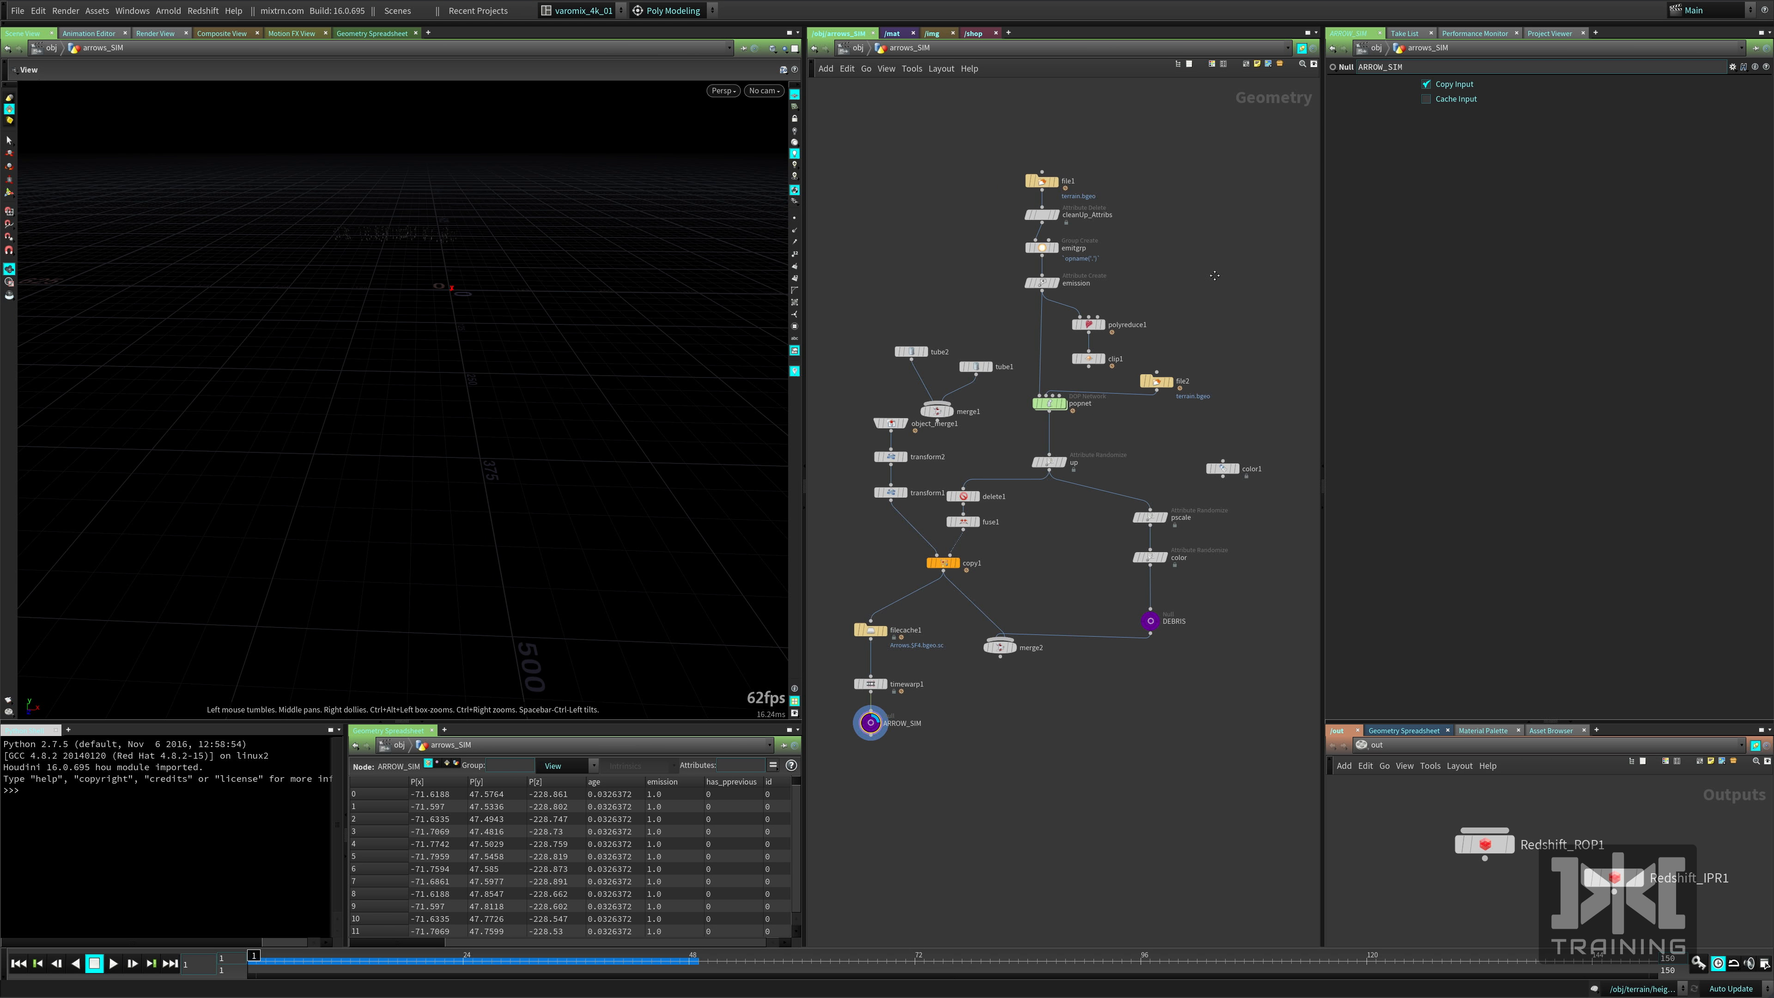
{"action": "middle_click_drag", "start_coordinate": [1217, 276], "coordinate": [1176, 267]}
{"action": "middle_click_drag", "start_coordinate": [874, 295], "coordinate": [980, 285]}
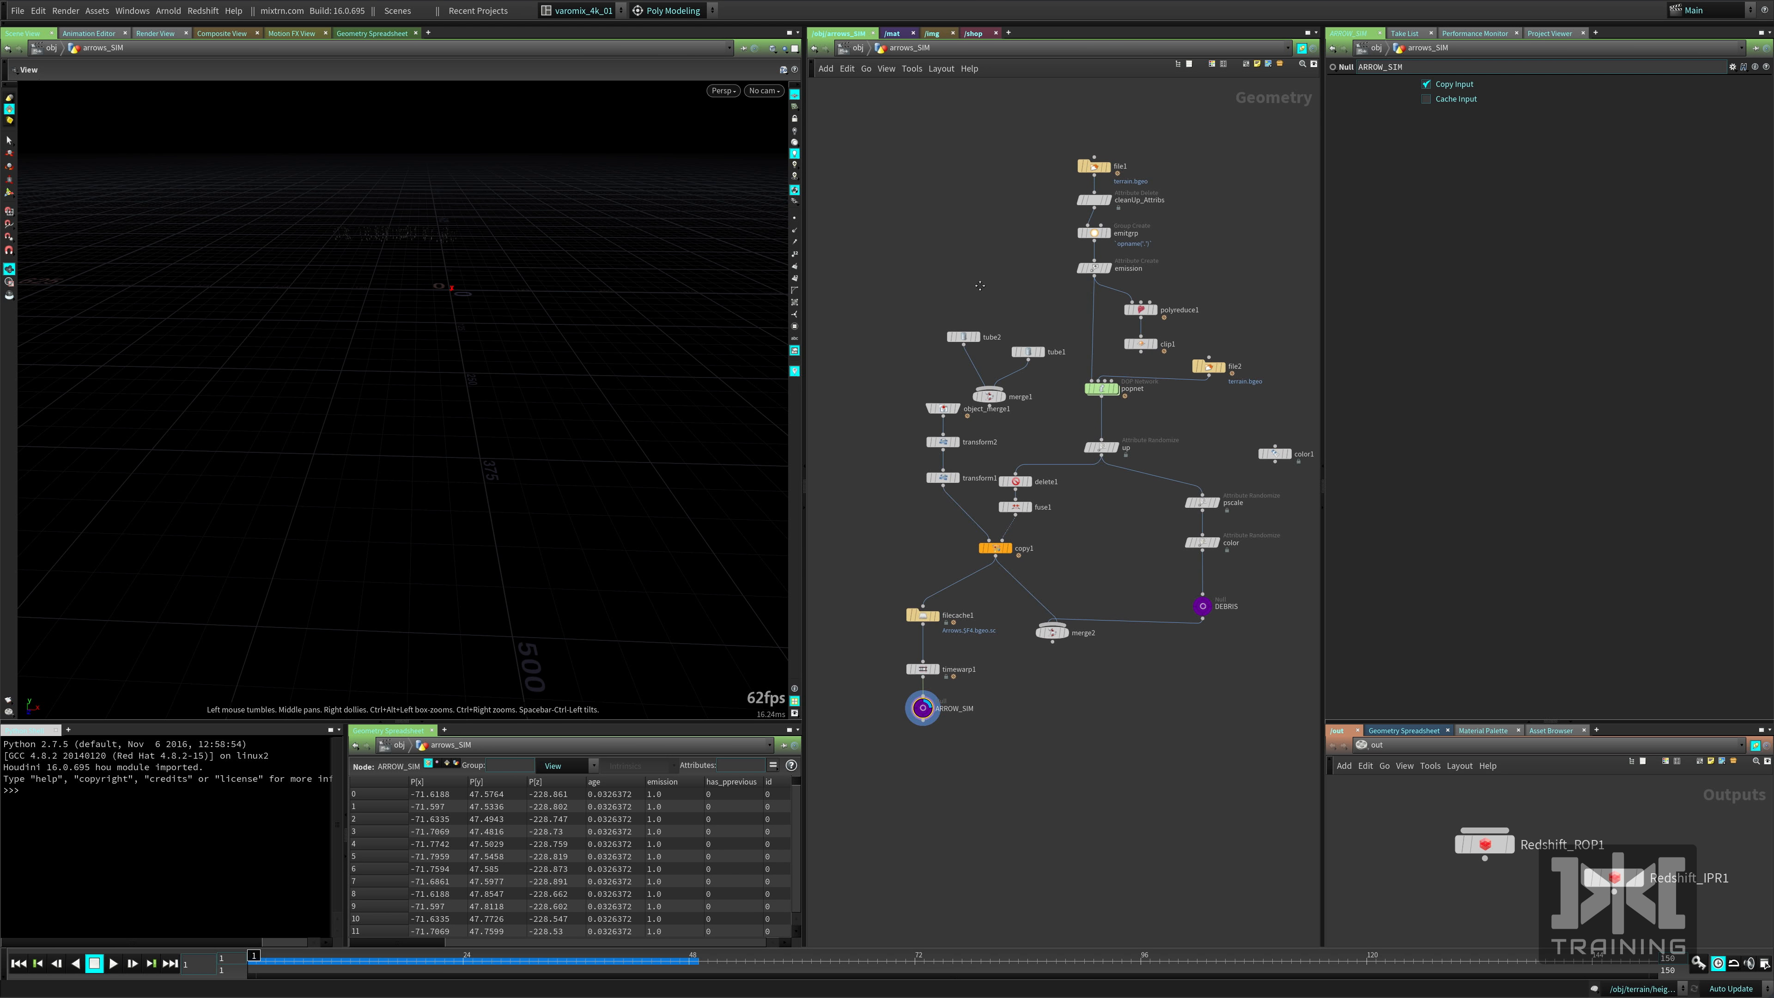
{"action": "key", "text": "u"}
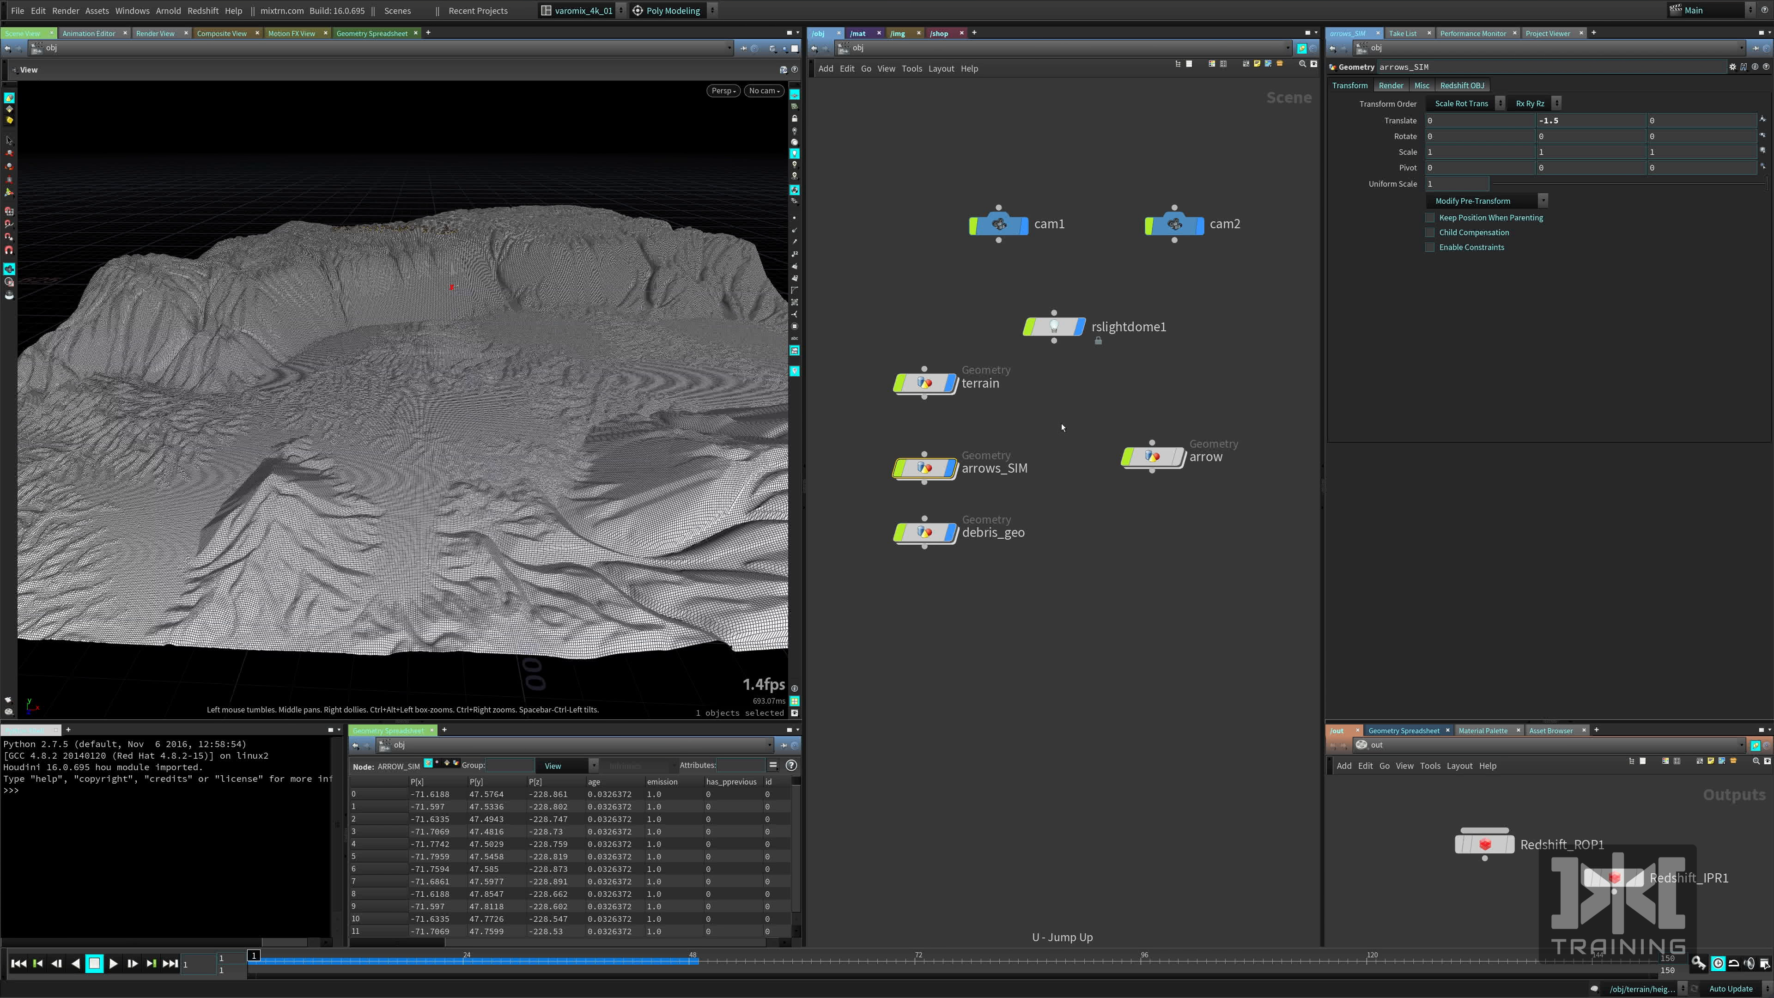
Save the scene as a new file named mixtrn_VMT_034_RainOfArrows_TUT_v01.hip.
{"action": "left_click_drag", "start_coordinate": [1033, 426], "coordinate": [1028, 353]}
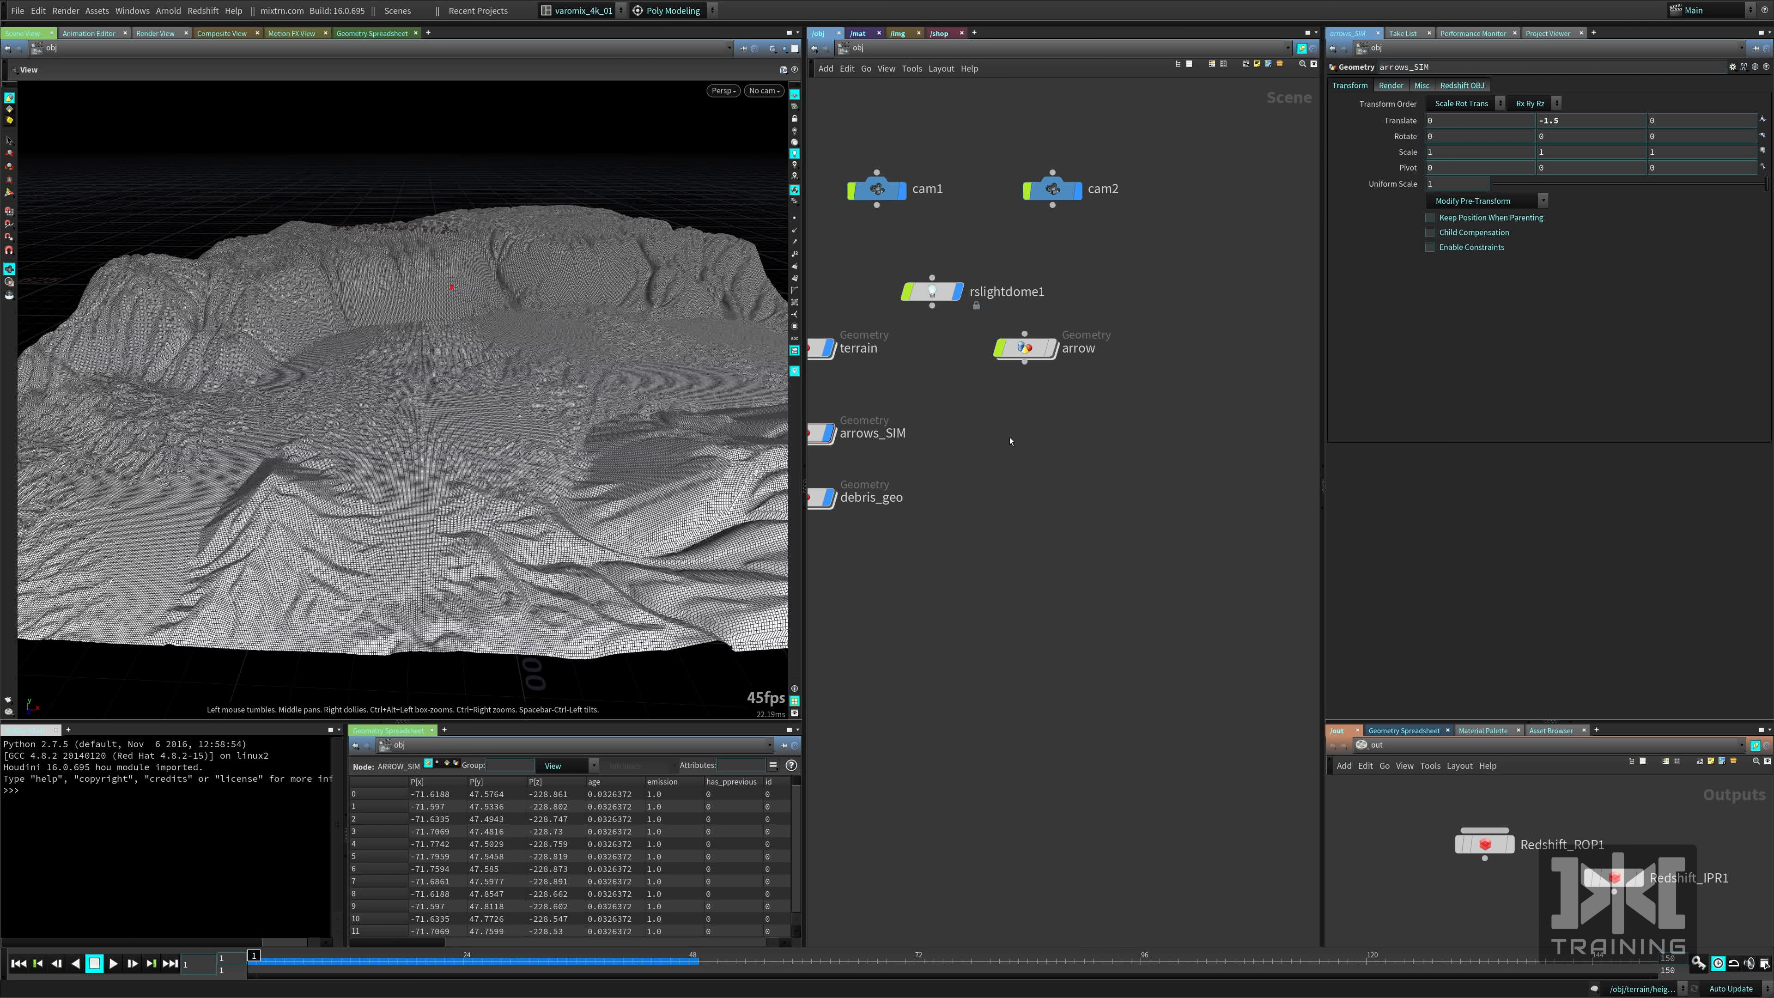
{"action": "key", "text": "Tab"}
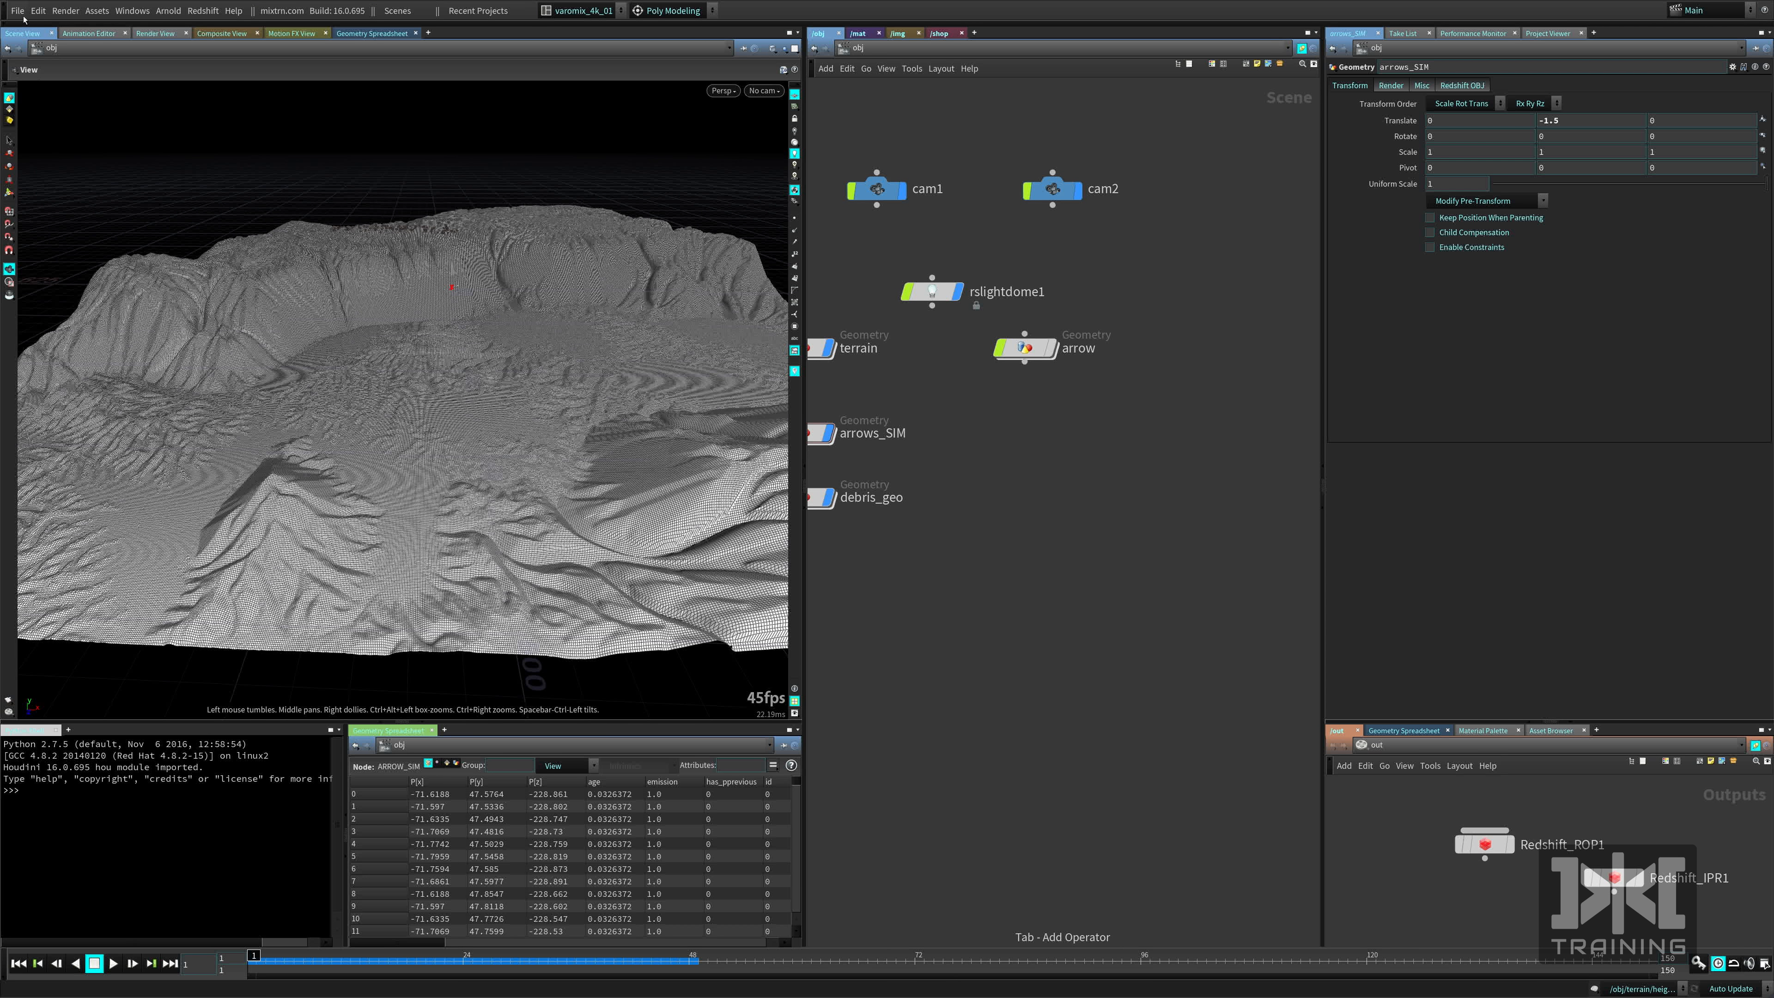
{"action": "left_click", "coordinate": [17, 10]}
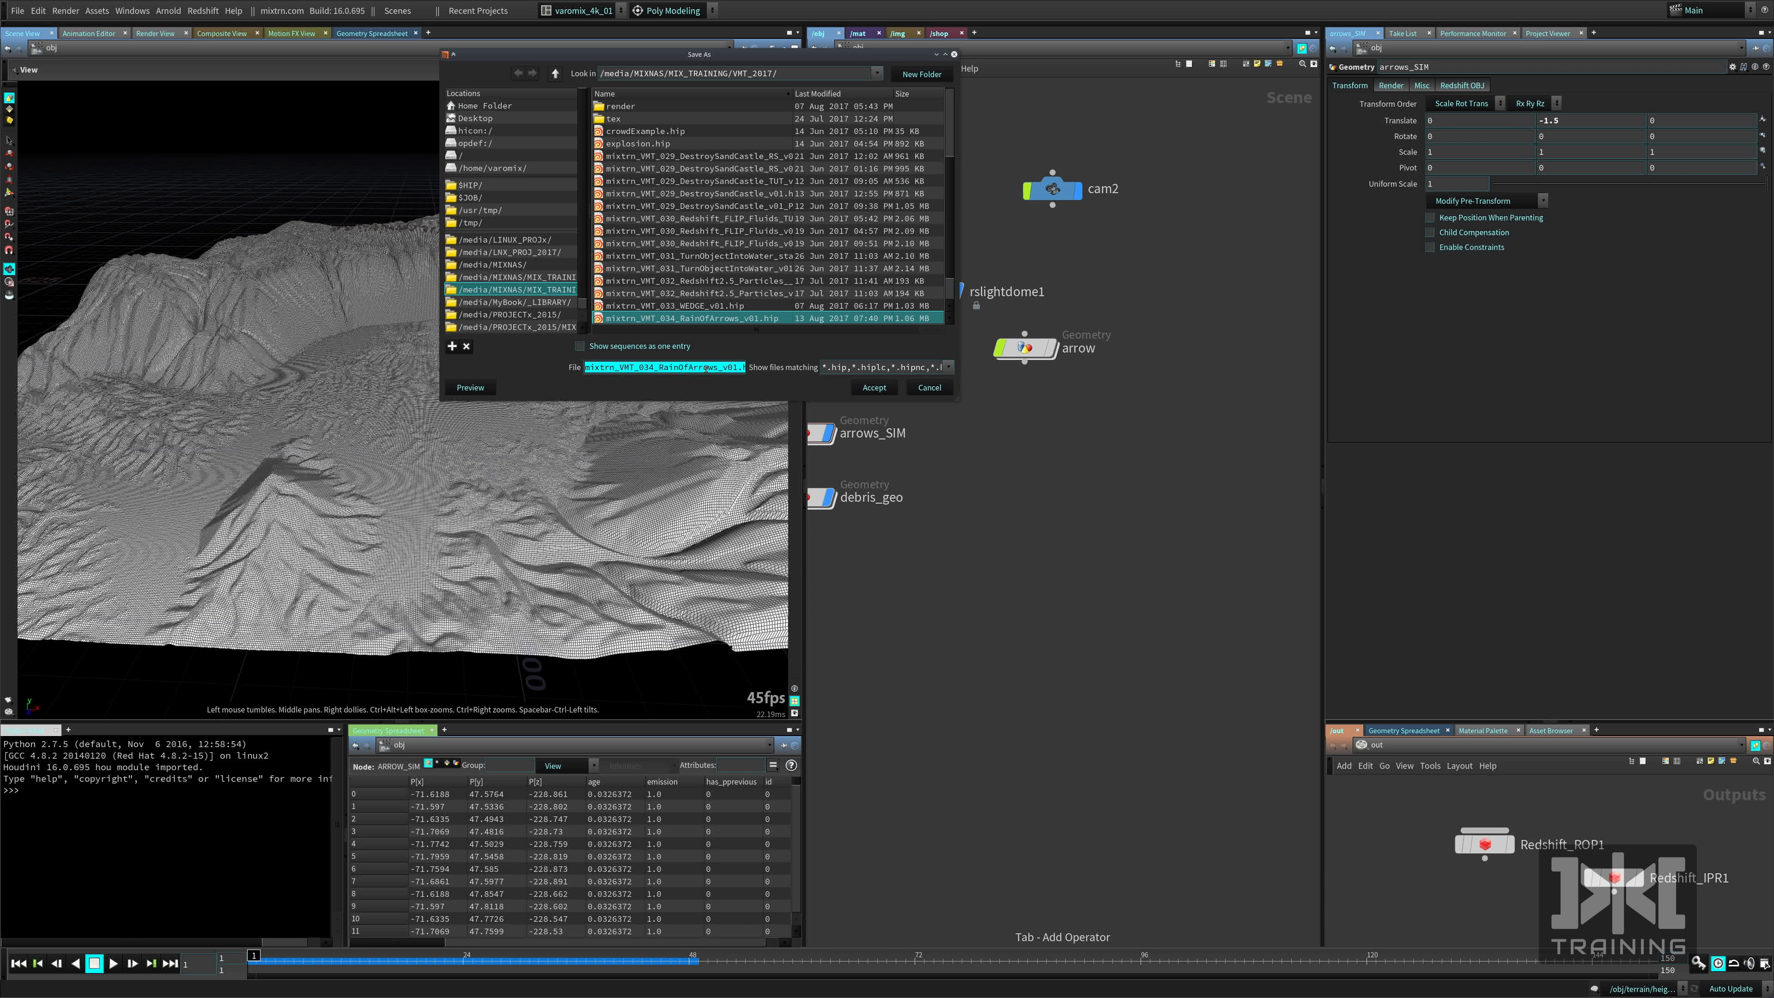
{"action": "left_click", "coordinate": [719, 368]}
{"action": "type", "text": "_TUT_"}
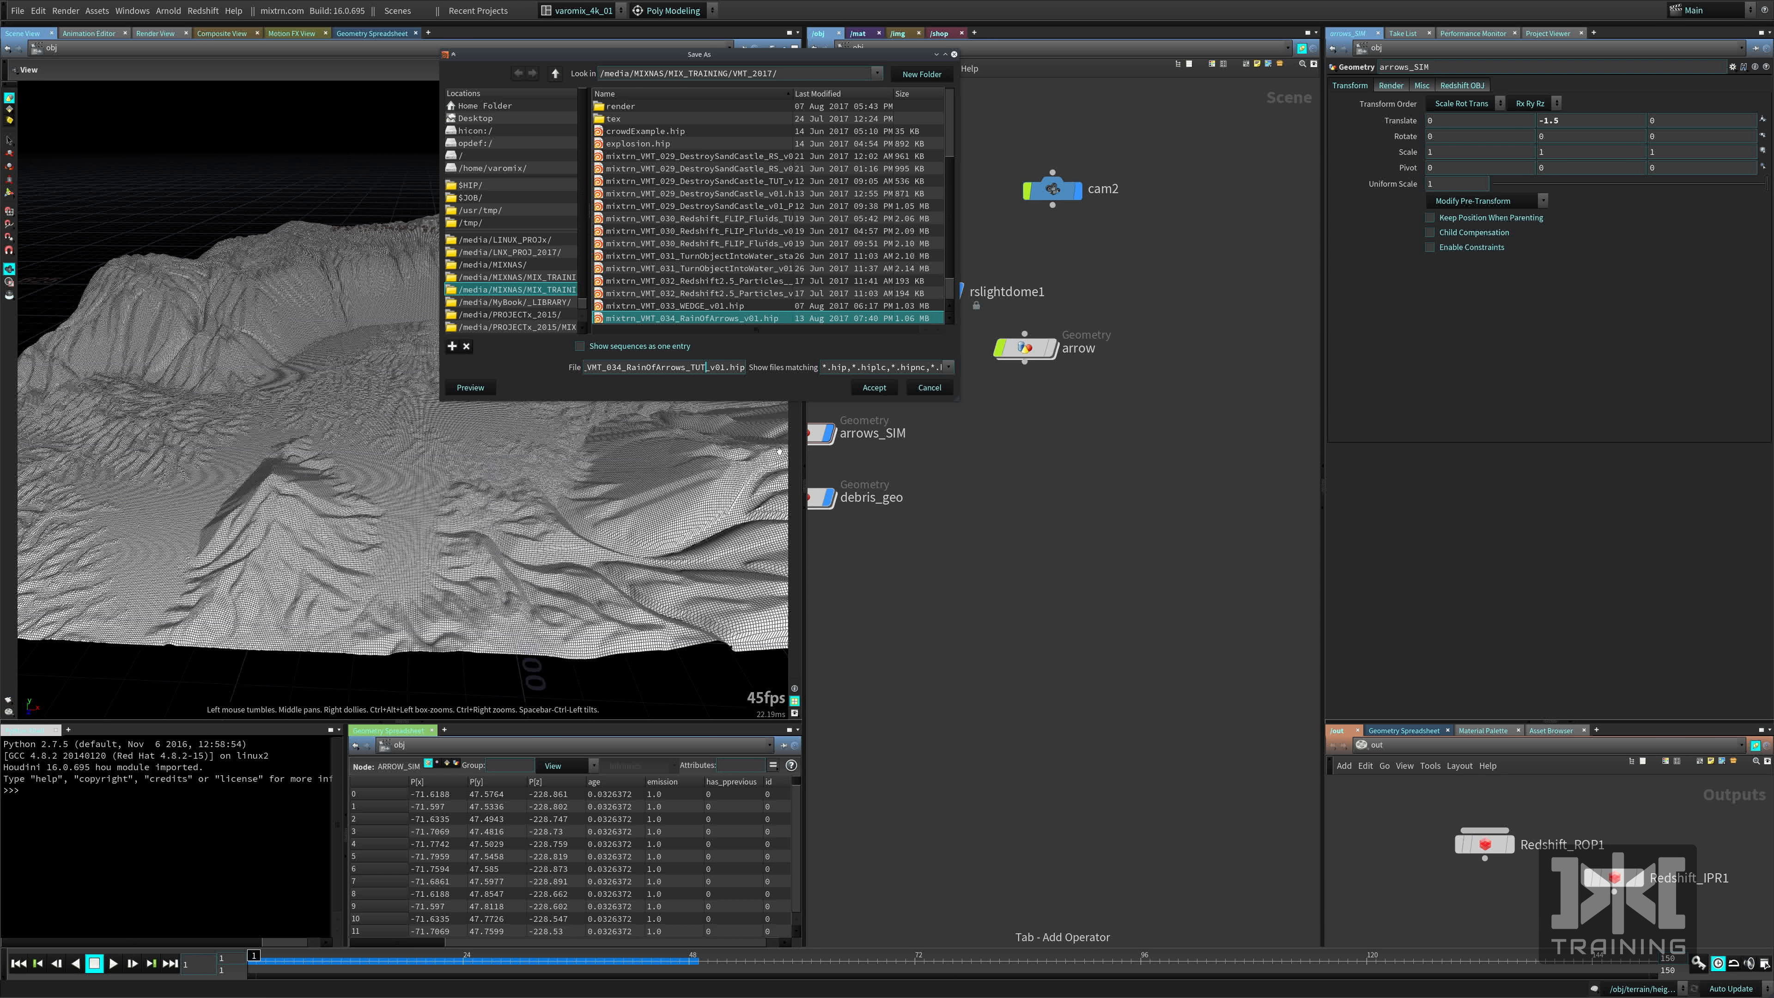
{"action": "key", "text": "Return"}
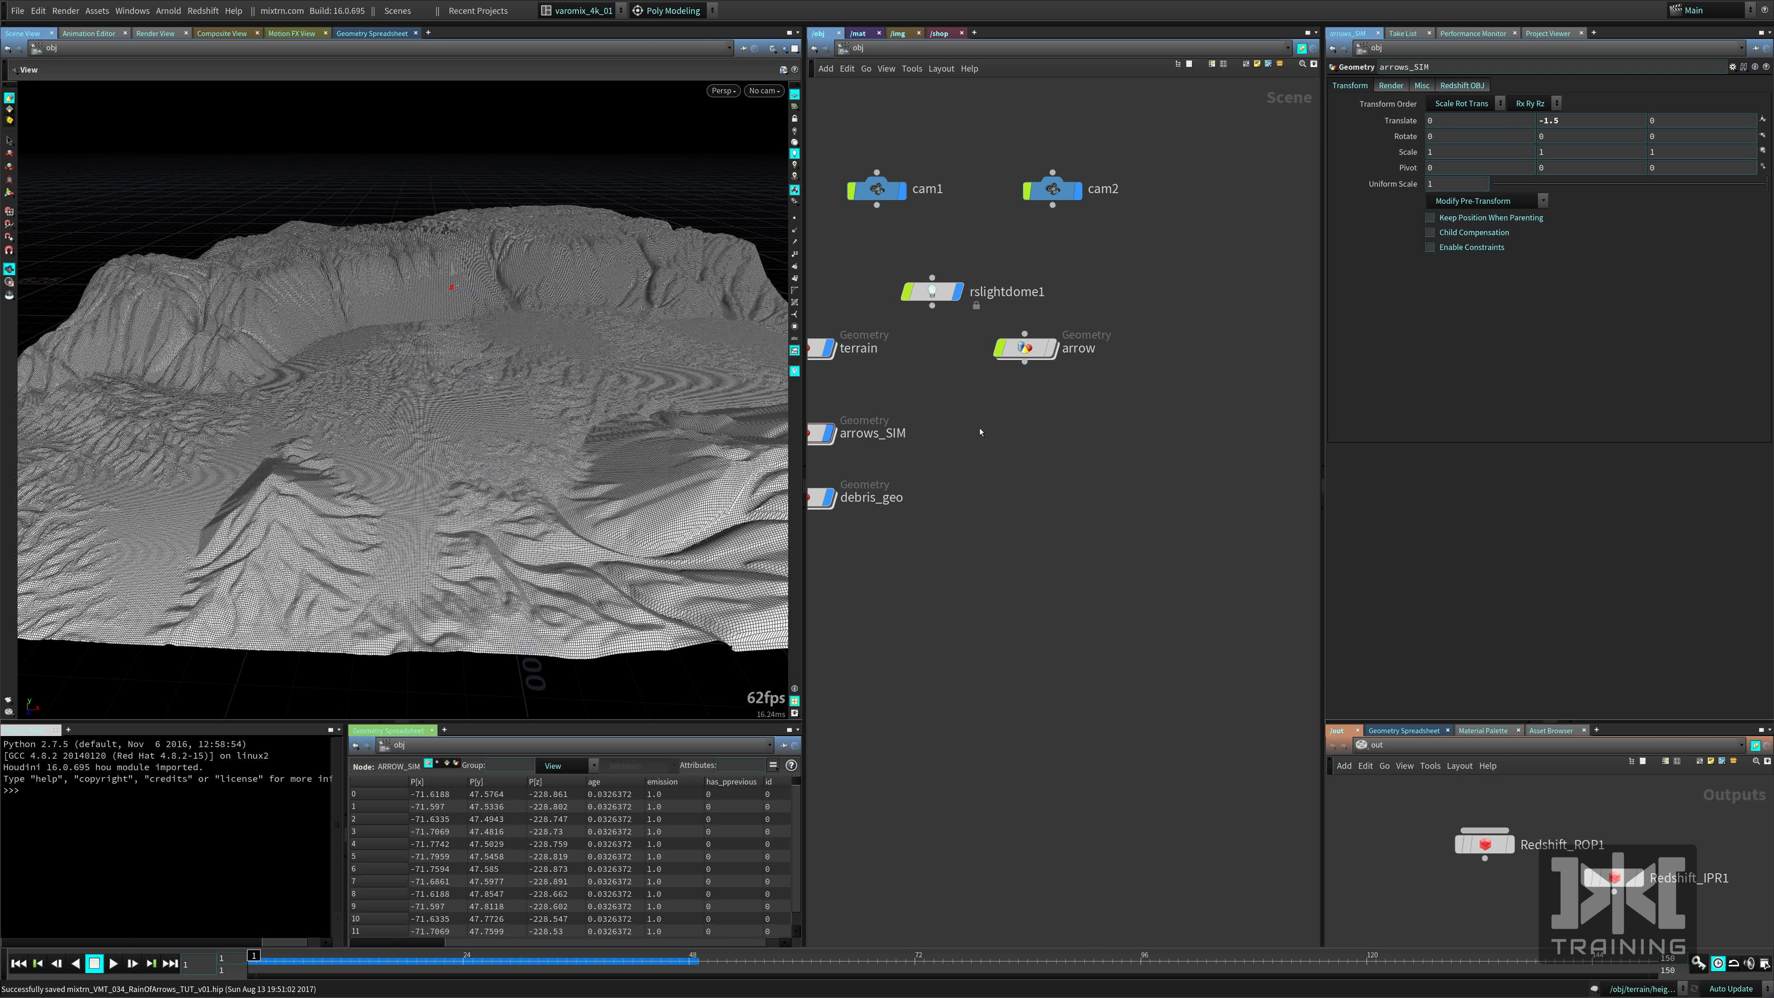
Add a new geometry object below the arrow object and name it ArrowsSIM_2.
{"action": "key", "text": "Tab"}
{"action": "type", "text": "geo"}
{"action": "key", "text": "Return"}
{"action": "left_click", "coordinate": [1053, 427]}
{"action": "double_click", "coordinate": [1104, 422]}
{"action": "double_click", "coordinate": [1104, 423]}
{"action": "type", "text": "Arr"}
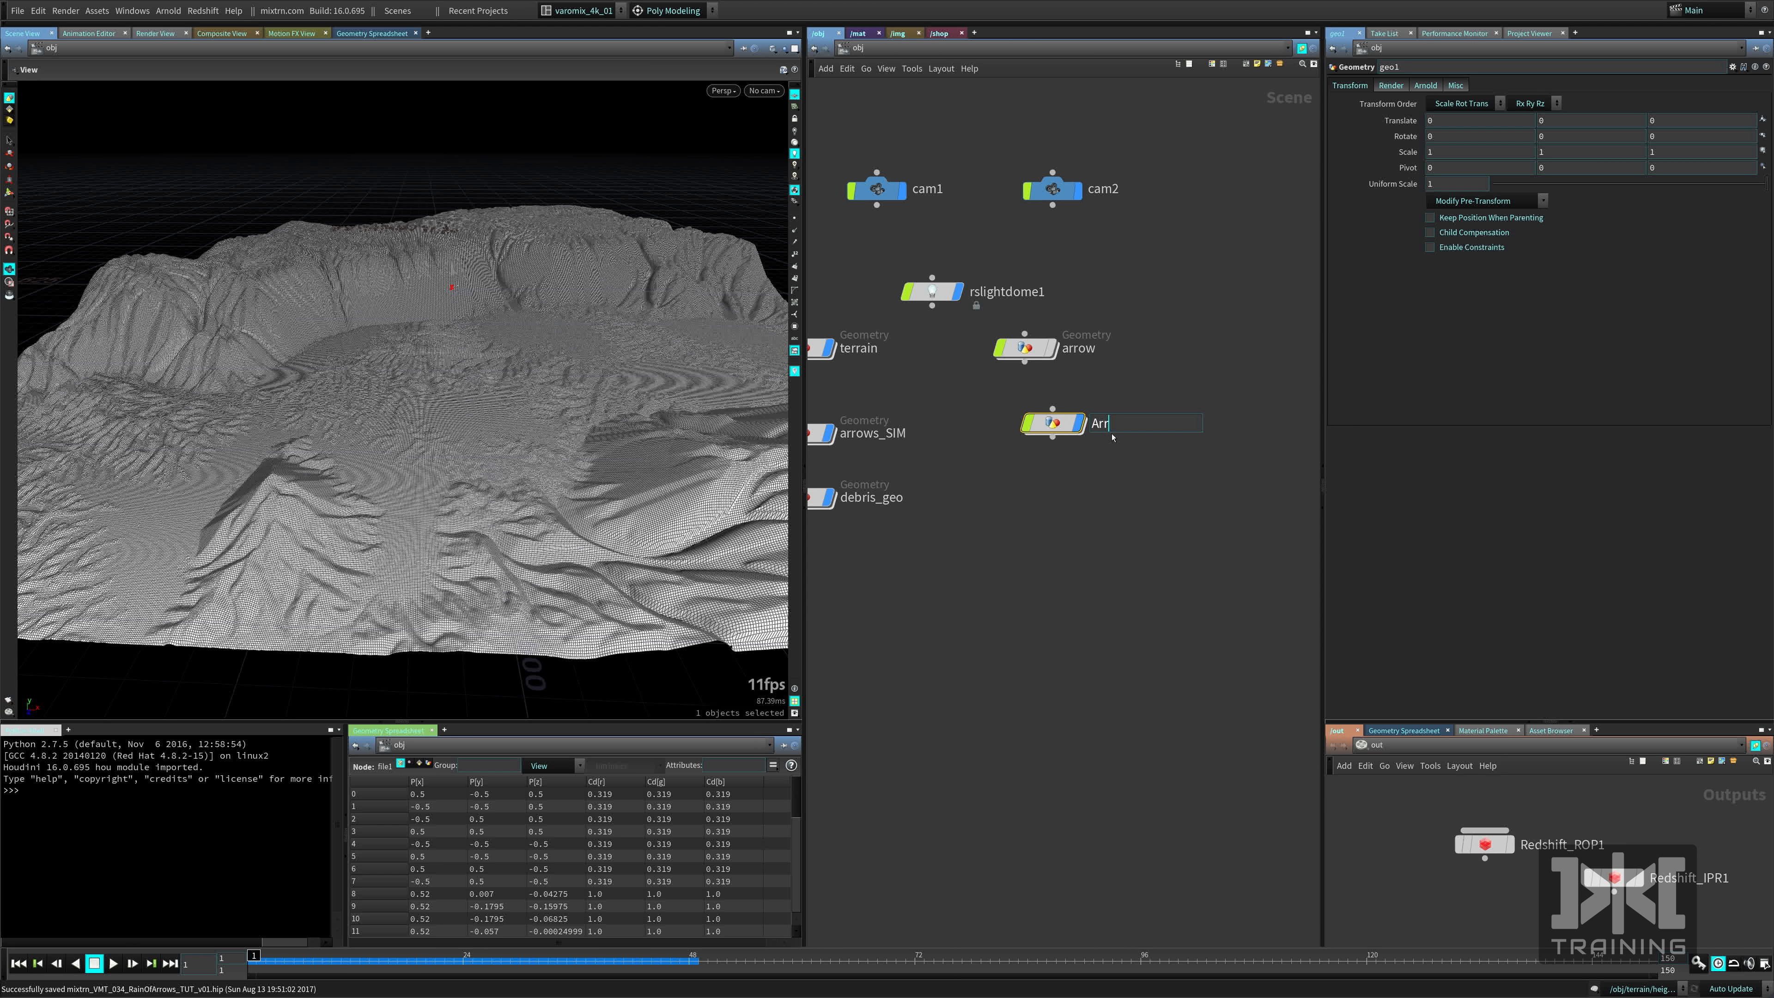
{"action": "type", "text": "owsSIM"}
{"action": "type", "text": "_2"}
{"action": "key", "text": "Return"}
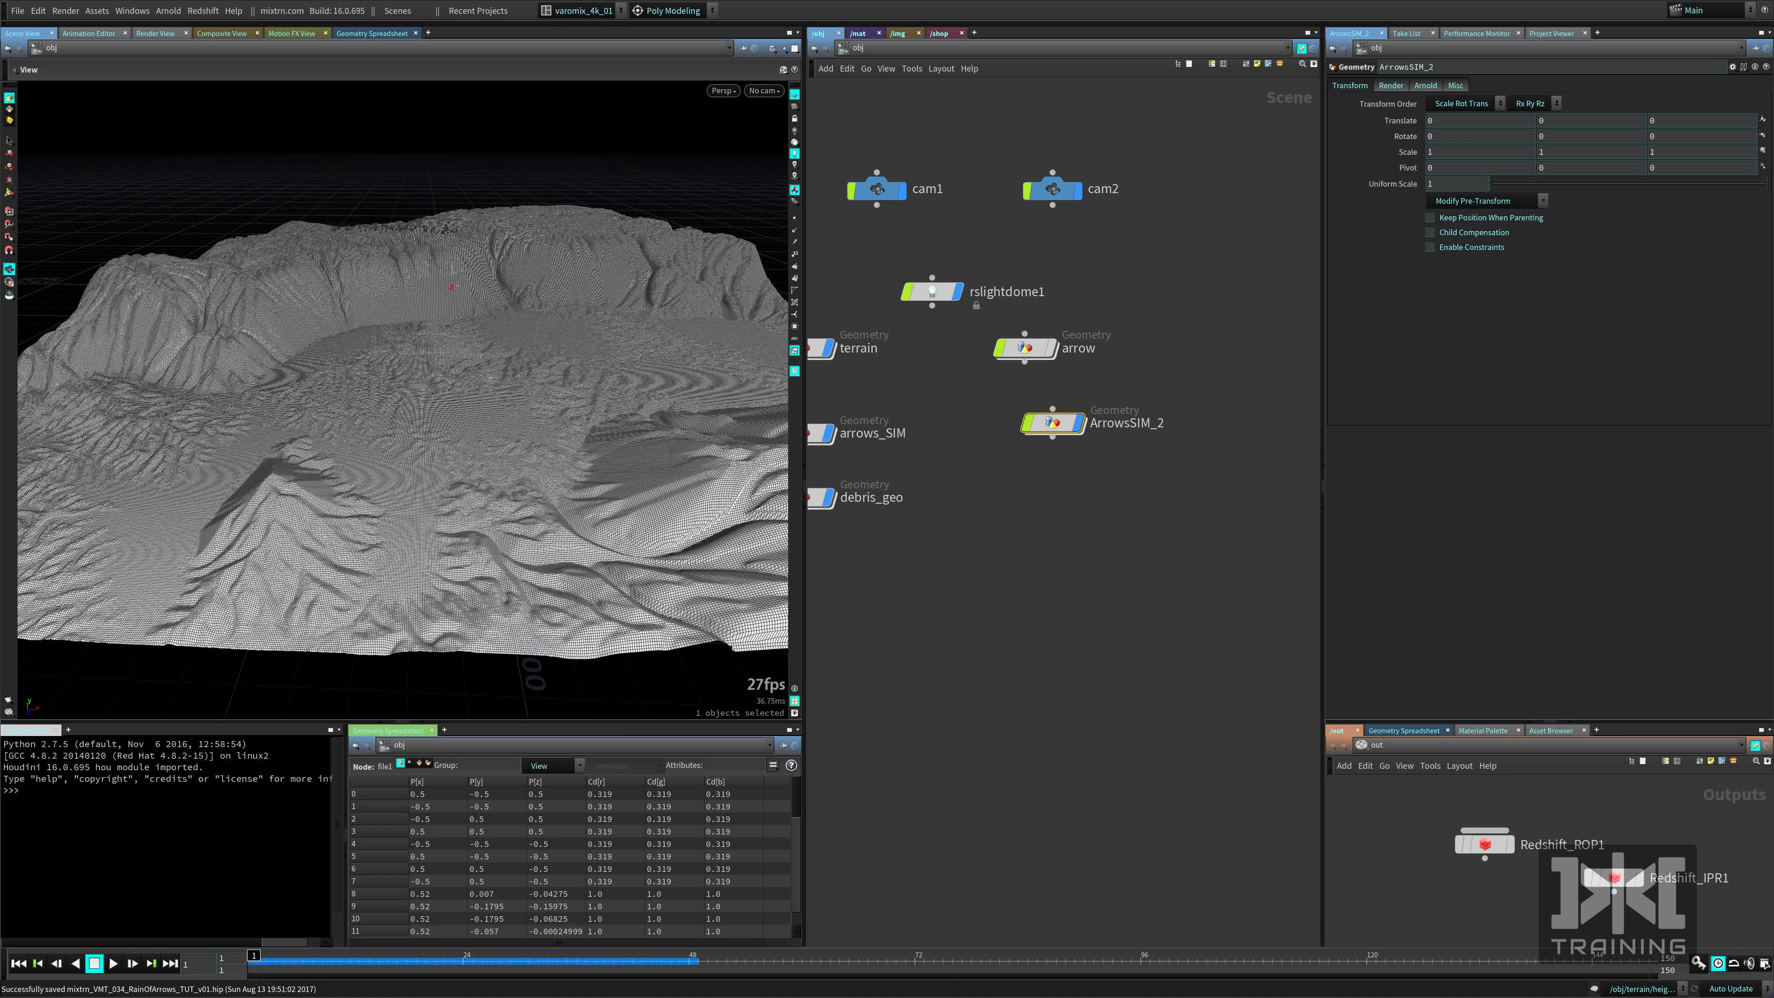
Go inside ArrowsSIM_2 and delete its default file node.
{"action": "double_click", "coordinate": [1052, 423]}
{"action": "left_click_drag", "start_coordinate": [1062, 514], "coordinate": [998, 380]}
{"action": "left_click_drag", "start_coordinate": [858, 187], "coordinate": [1027, 410]}
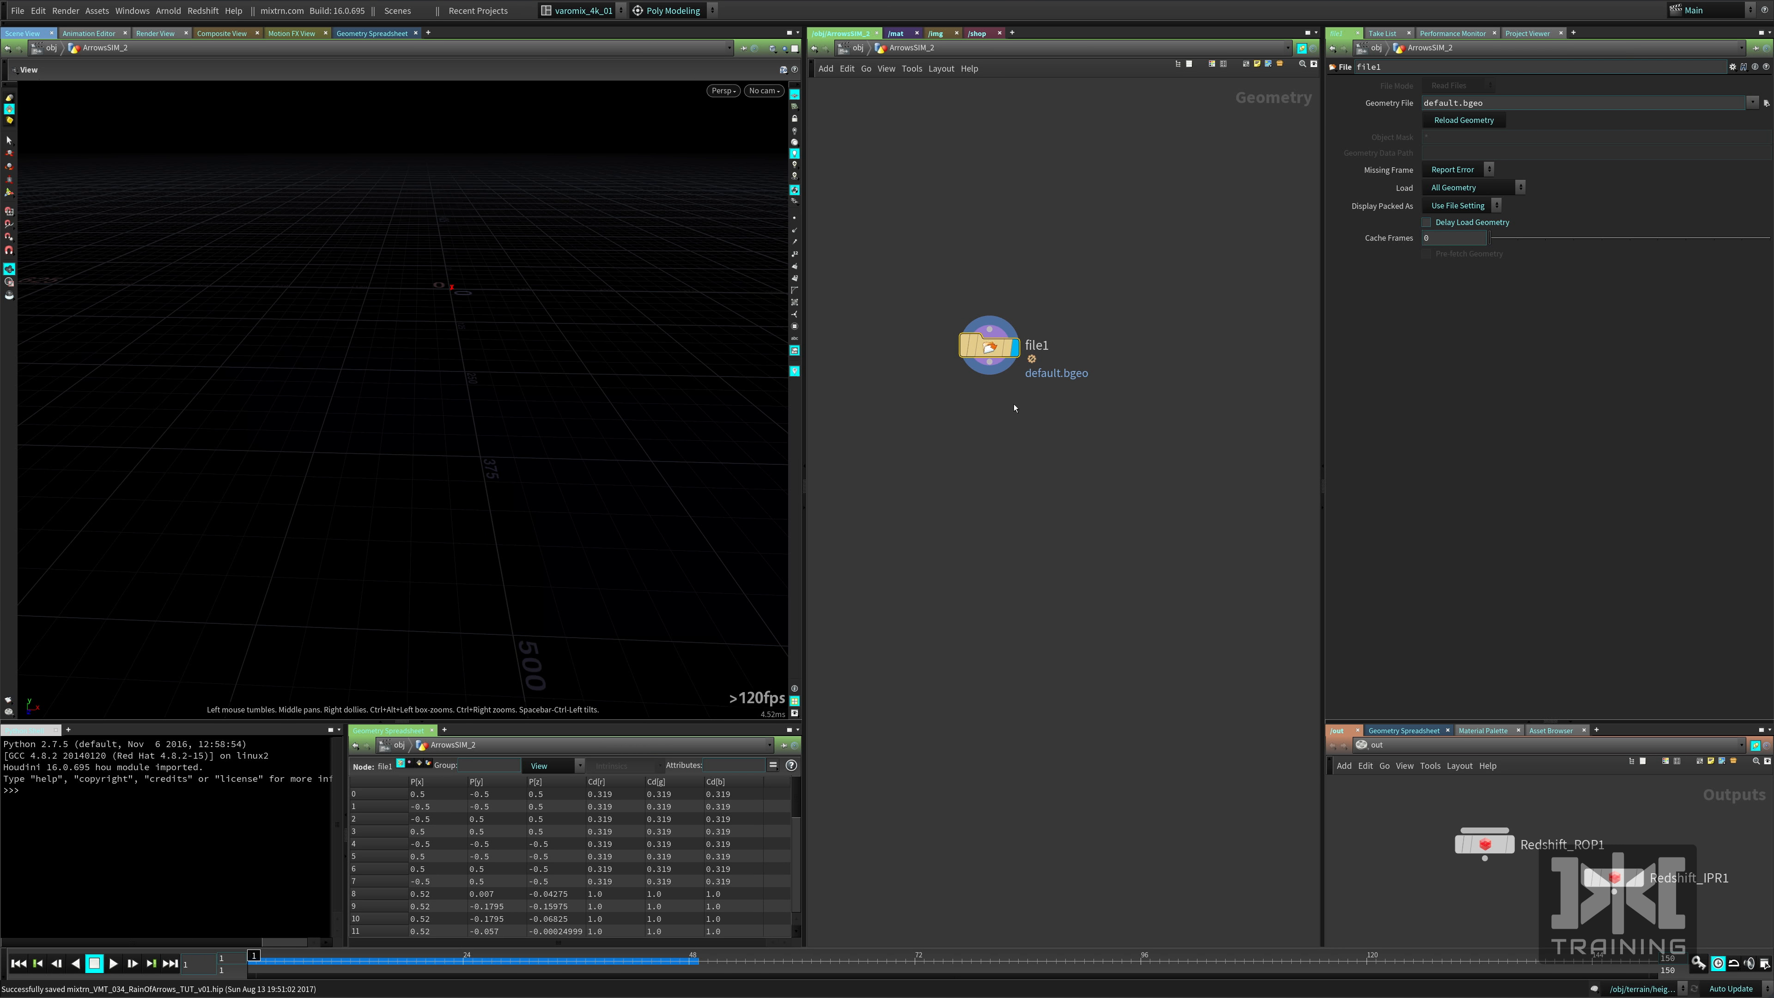
{"action": "key", "text": "Delete"}
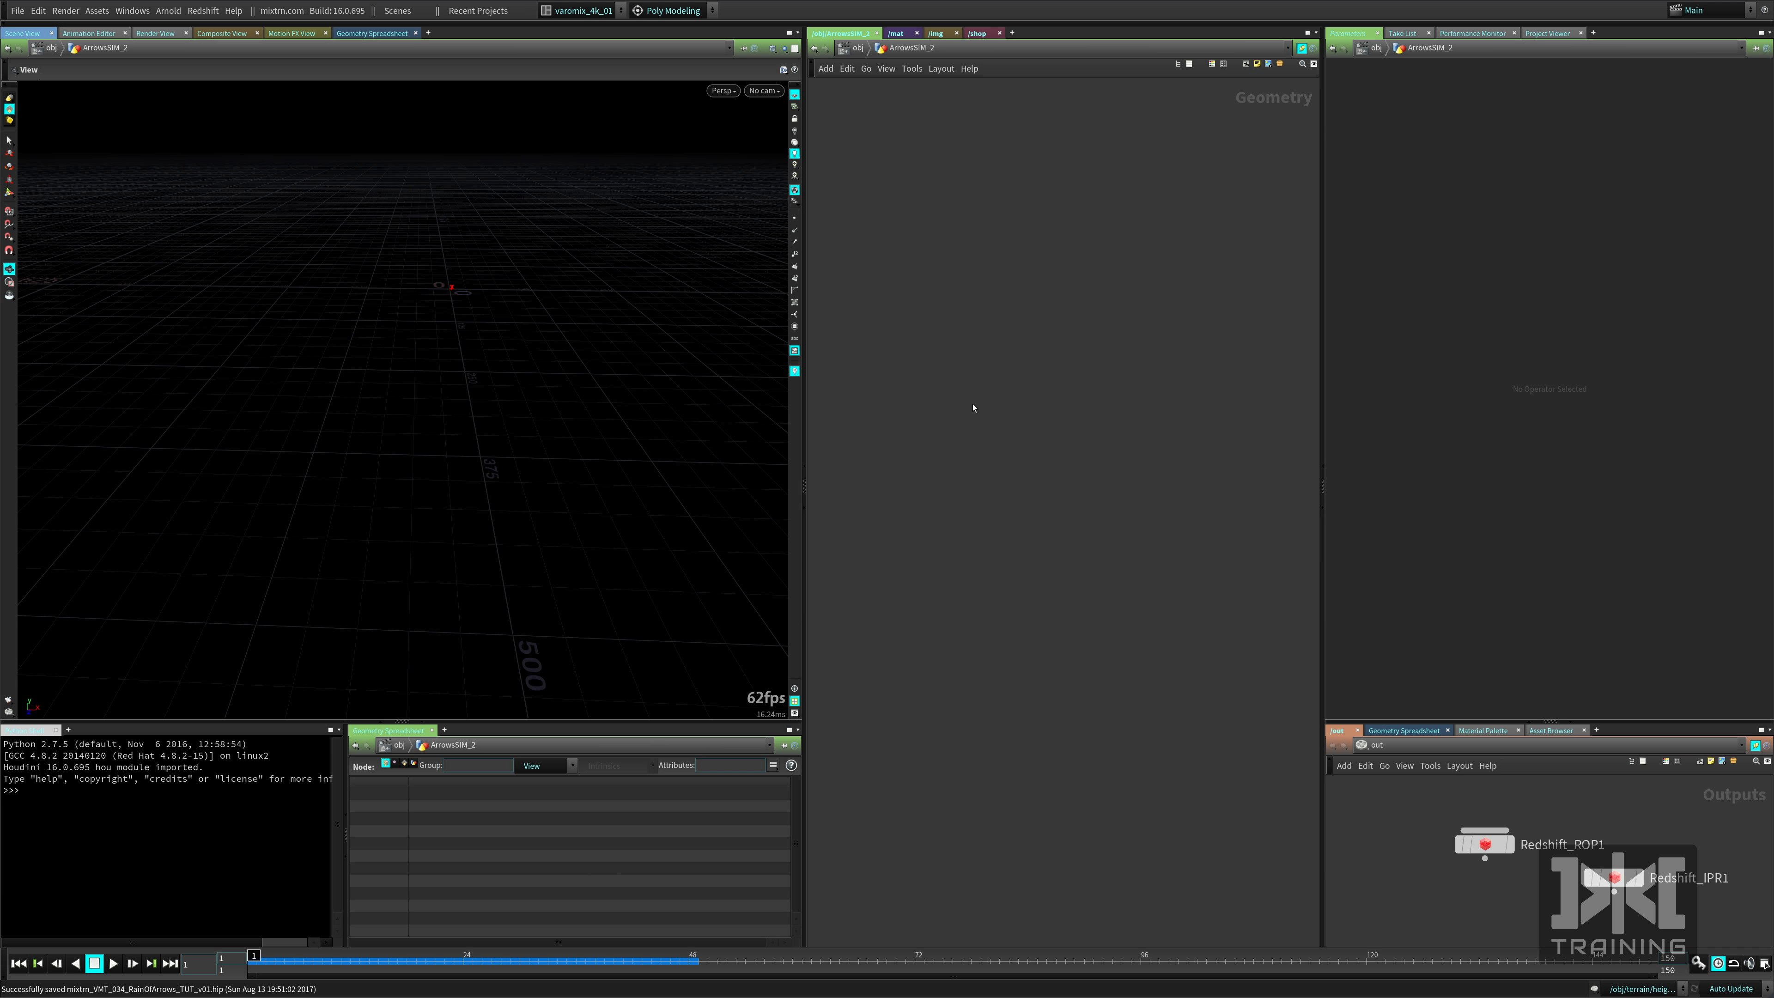
Paste the copied terrain.bgeo file node and cleanUp_Attribs node into the empty ArrowsSIM_2 network.
{"action": "key", "text": "ctrl+v"}
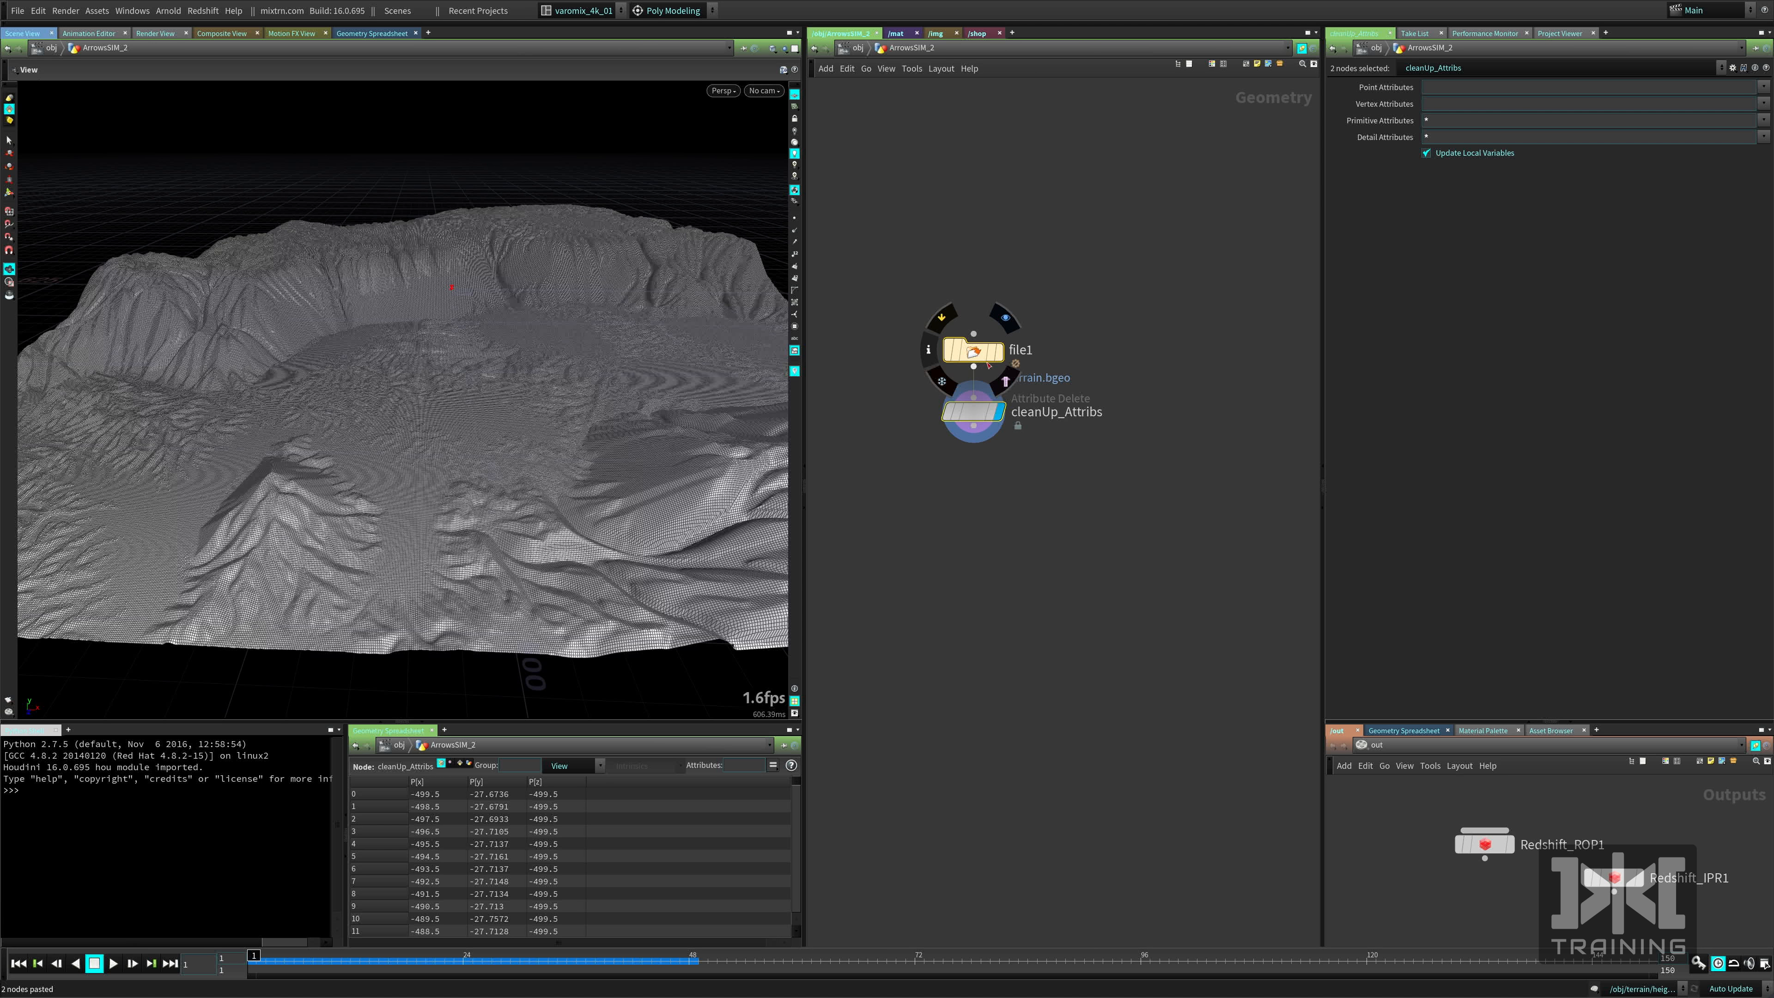
{"action": "left_click", "coordinate": [978, 352]}
{"action": "left_click", "coordinate": [985, 419]}
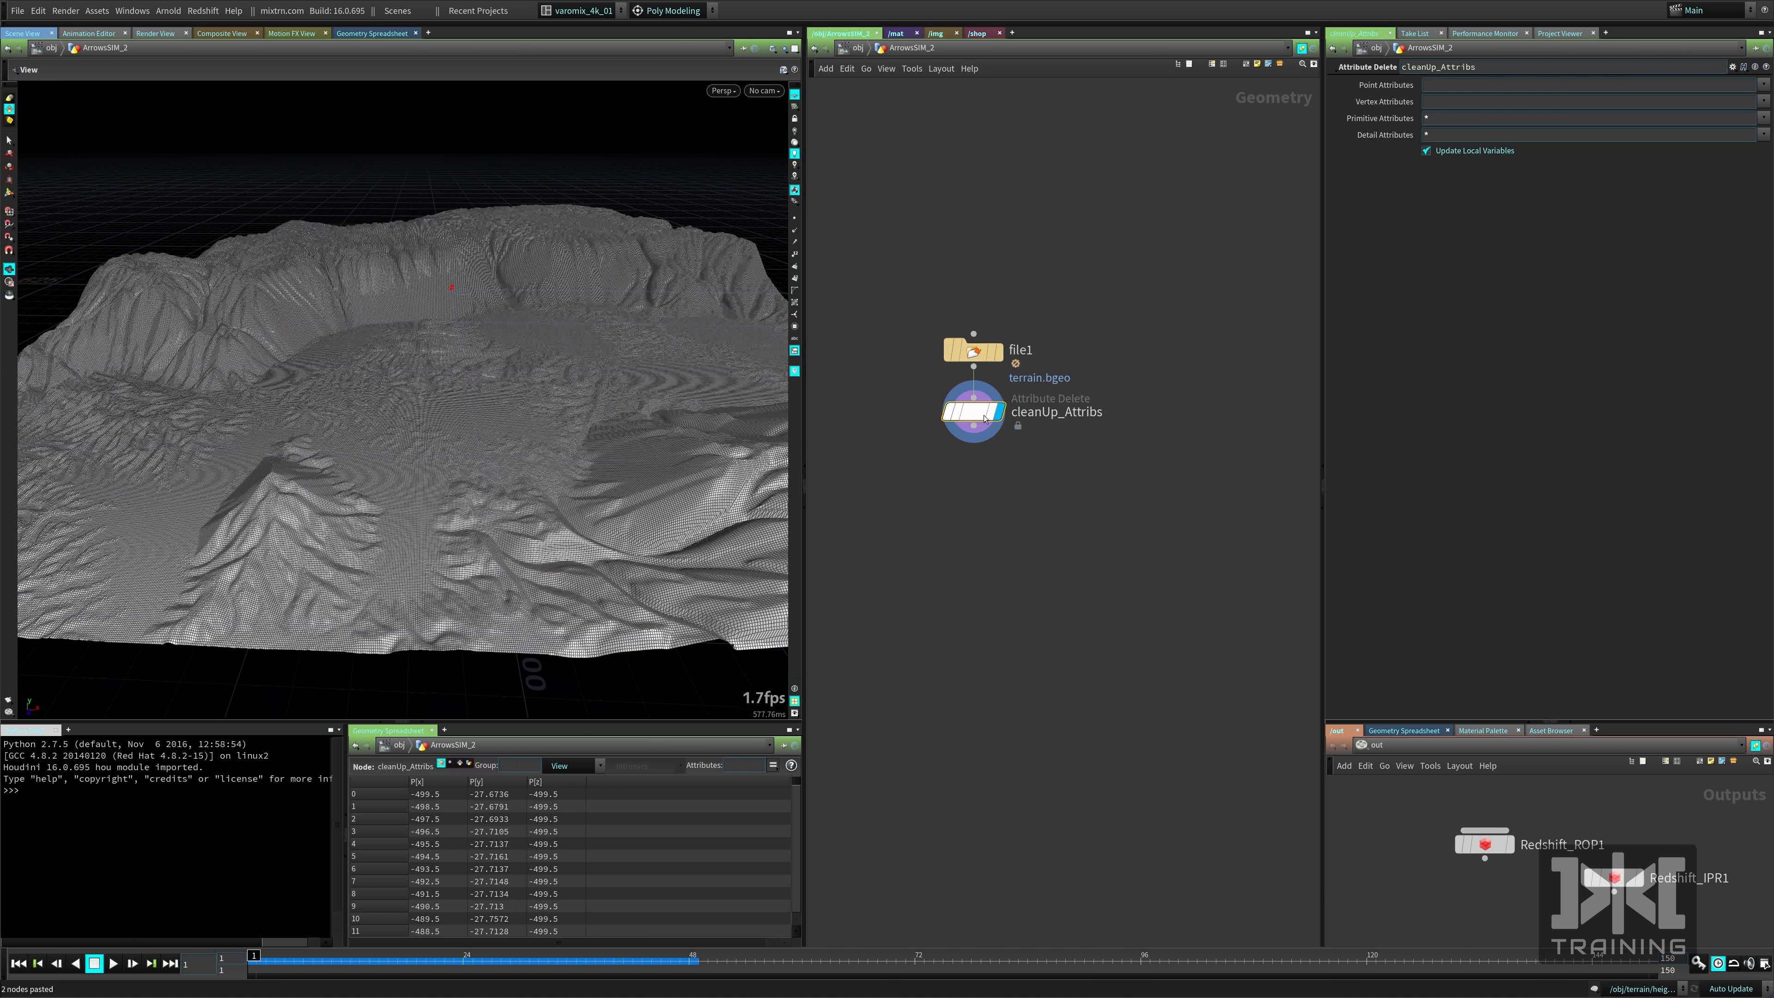
{"action": "mouse_move", "coordinate": [984, 419]}
{"action": "key", "text": "ctrl+v"}
{"action": "mouse_move", "coordinate": [983, 453]}
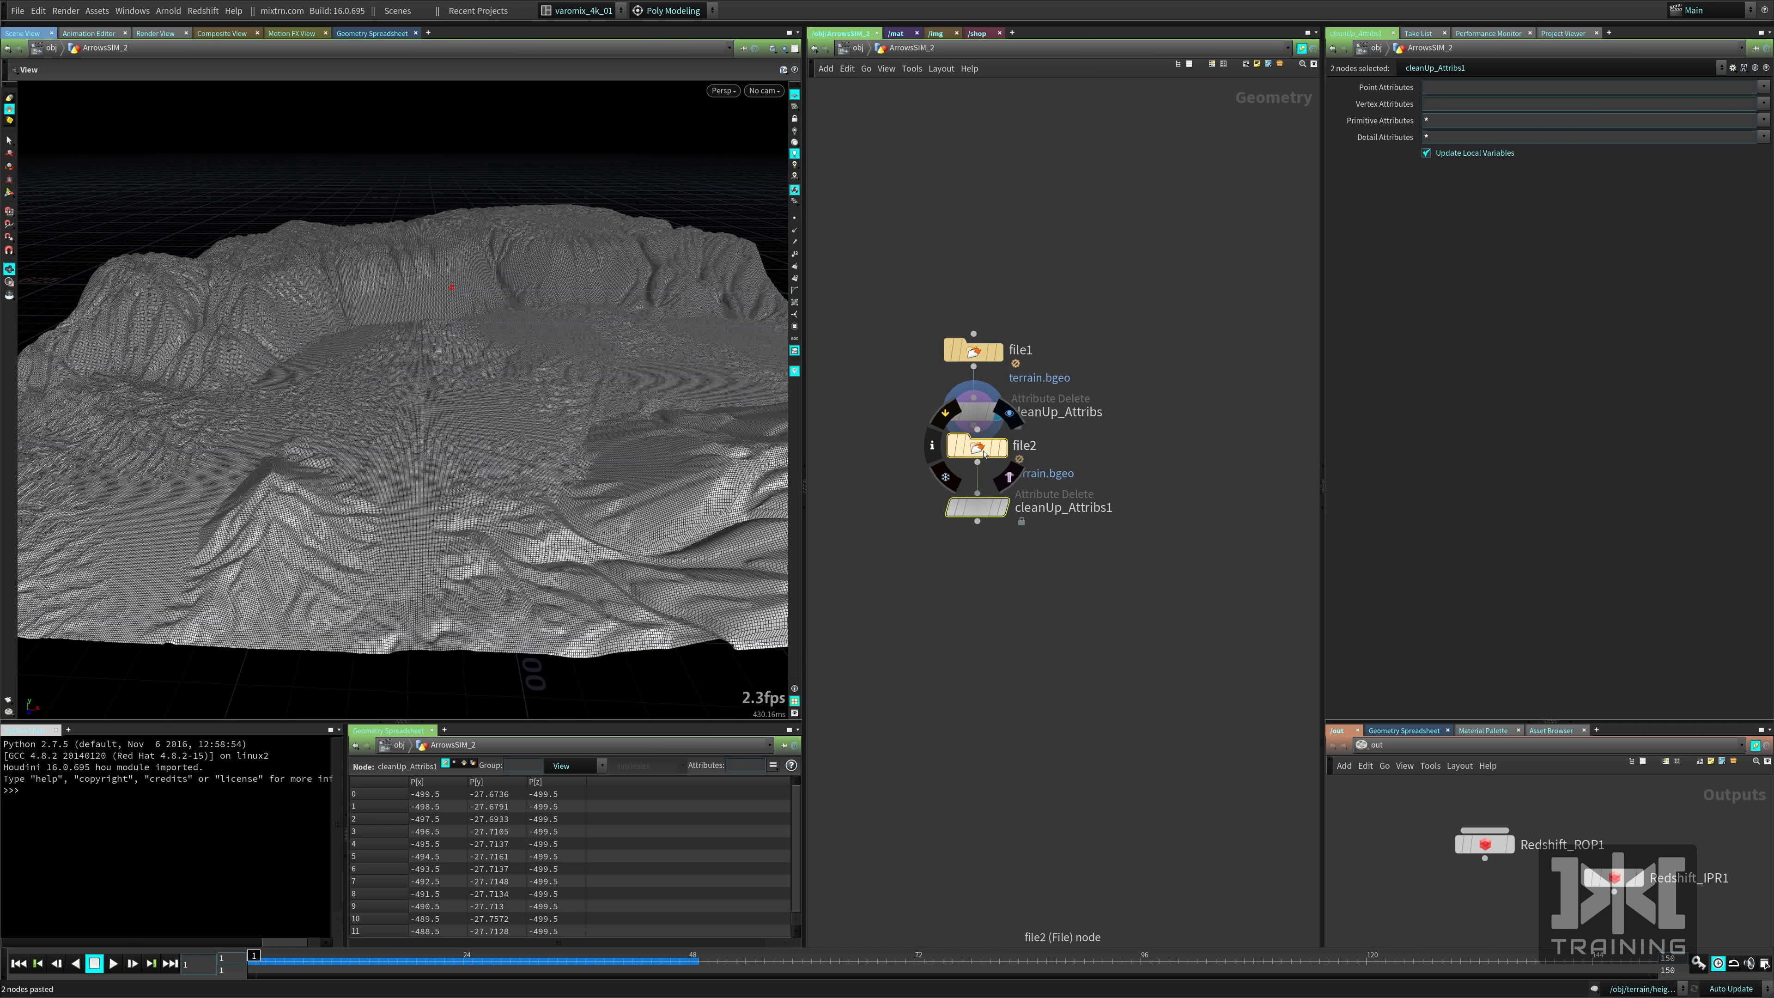
{"action": "left_click_drag", "start_coordinate": [984, 452], "coordinate": [957, 506]}
{"action": "left_click_drag", "start_coordinate": [1106, 640], "coordinate": [894, 471]}
{"action": "key", "text": "Delete"}
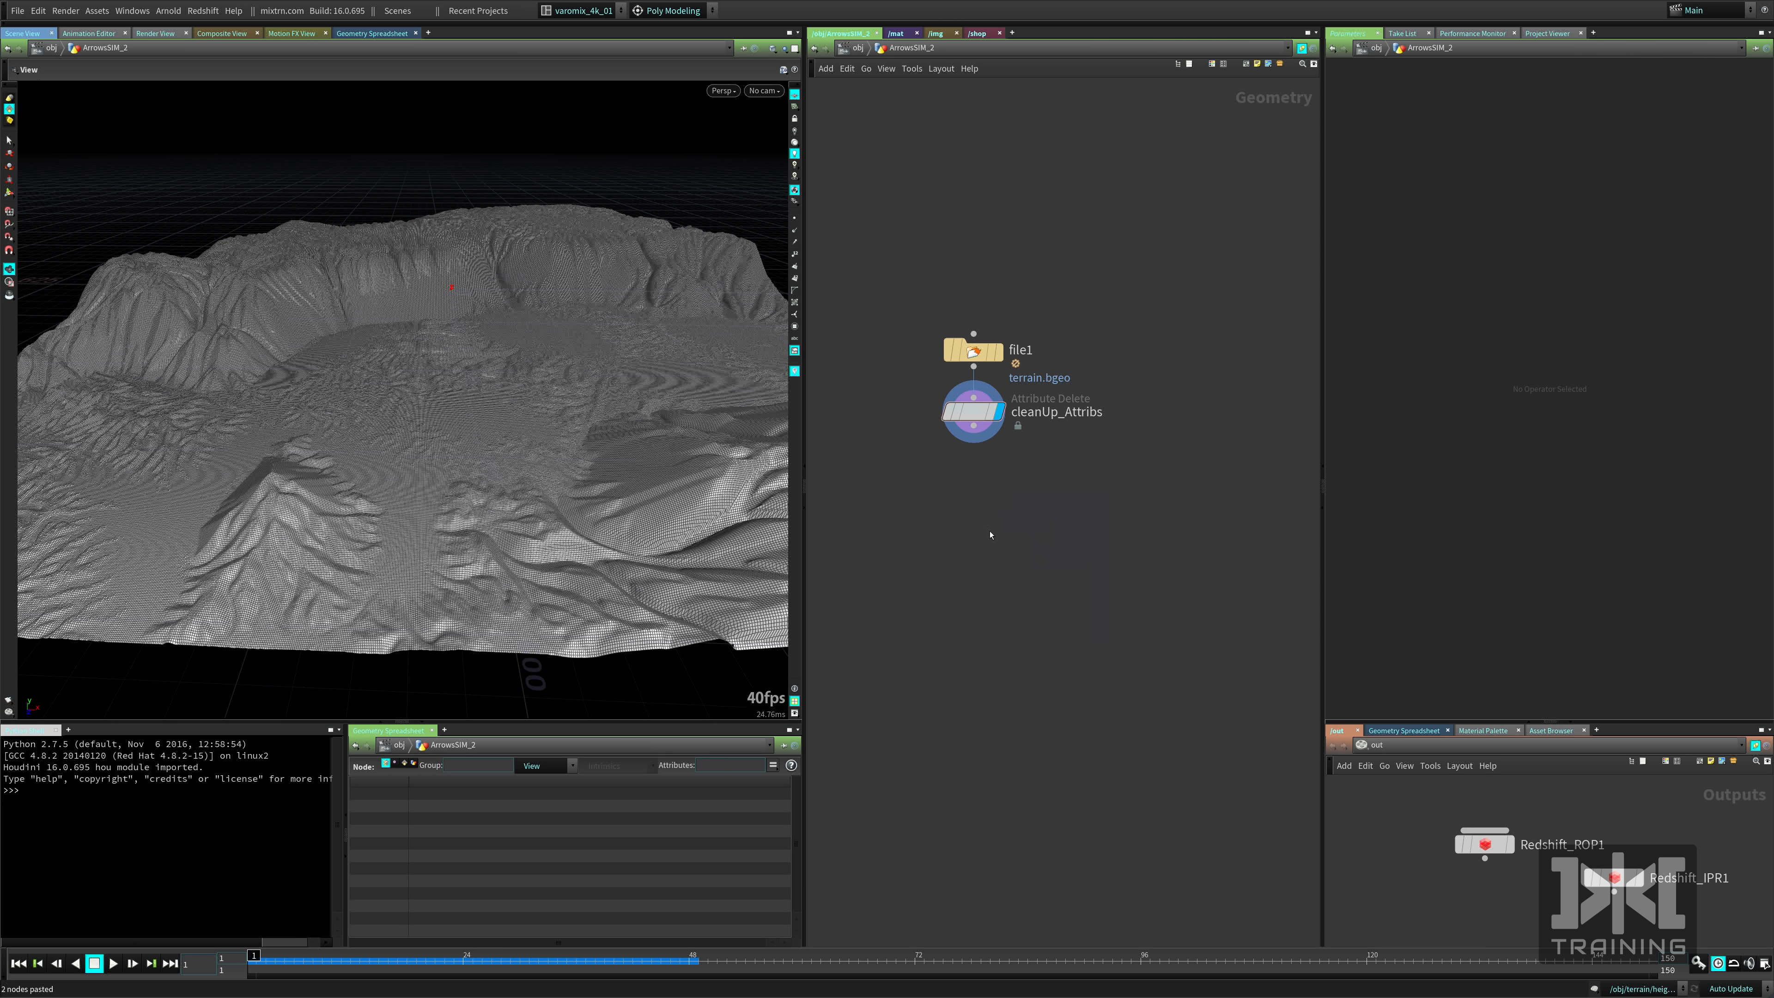
Paste the emitgrp and emission nodes below cleanUp_Attribs, and display emitgrp's bounding-box group on the terrain with its handles.
{"action": "key", "text": "ctrl+v"}
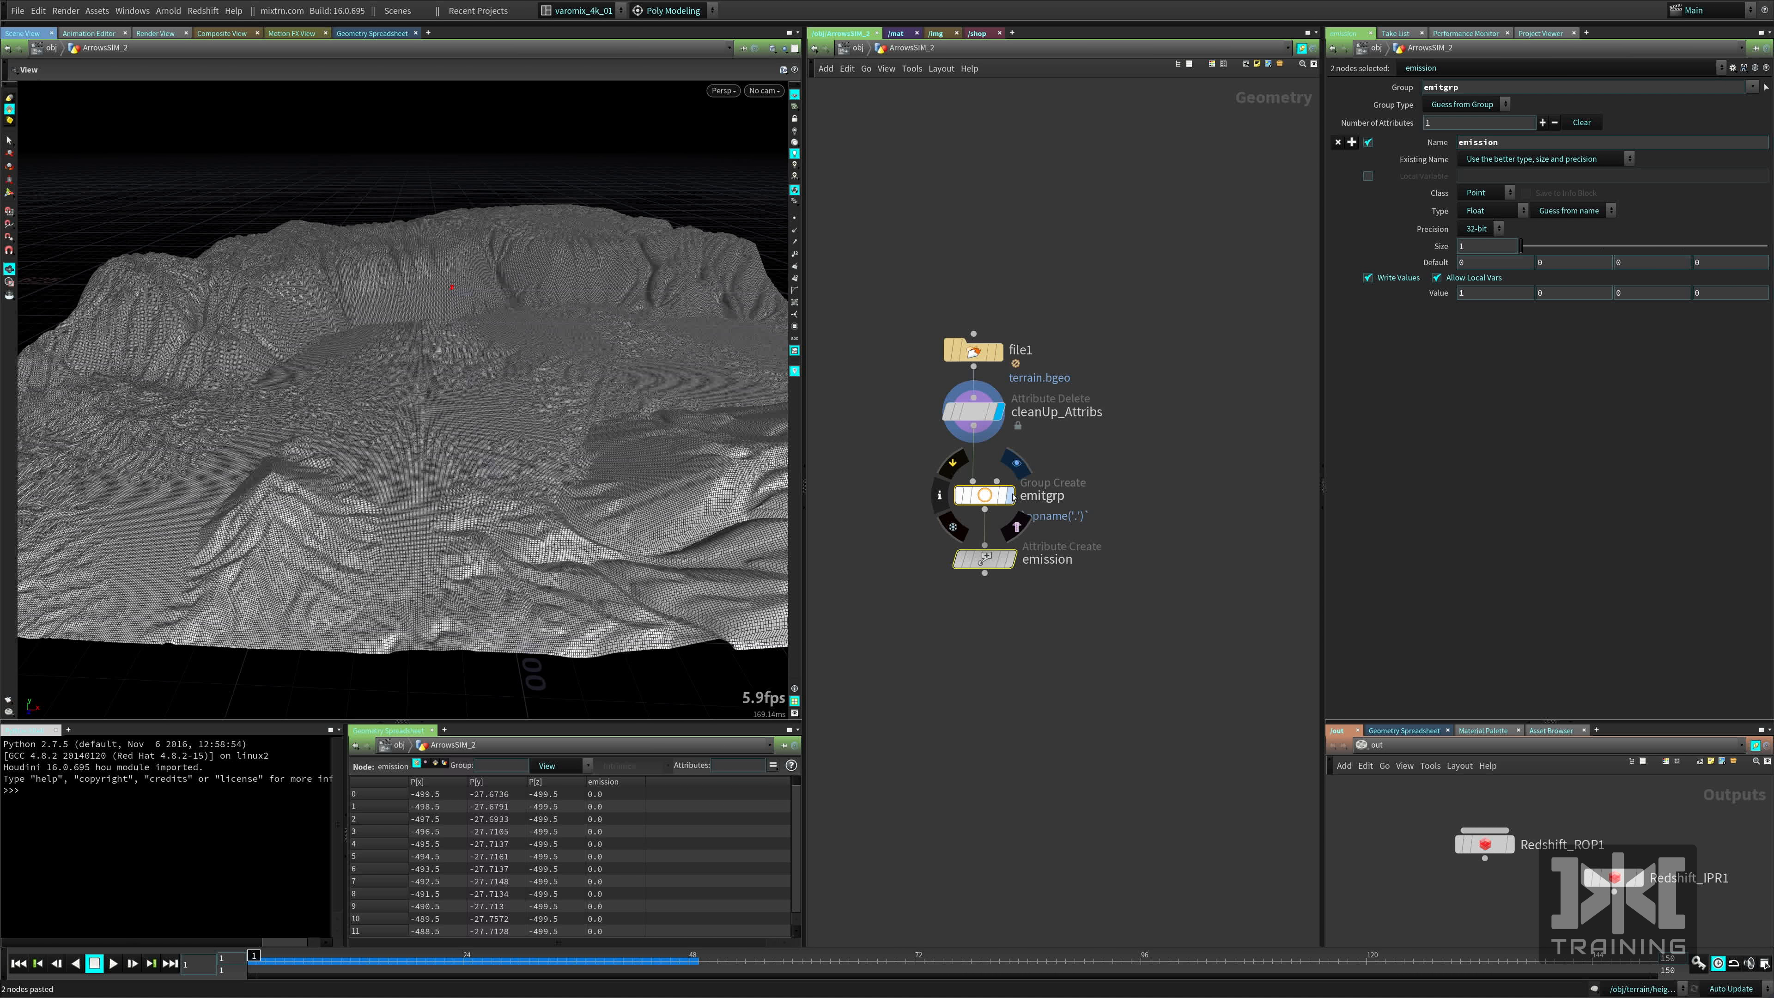
{"action": "left_click", "coordinate": [986, 495]}
{"action": "left_click_drag", "start_coordinate": [383, 276], "coordinate": [377, 317]}
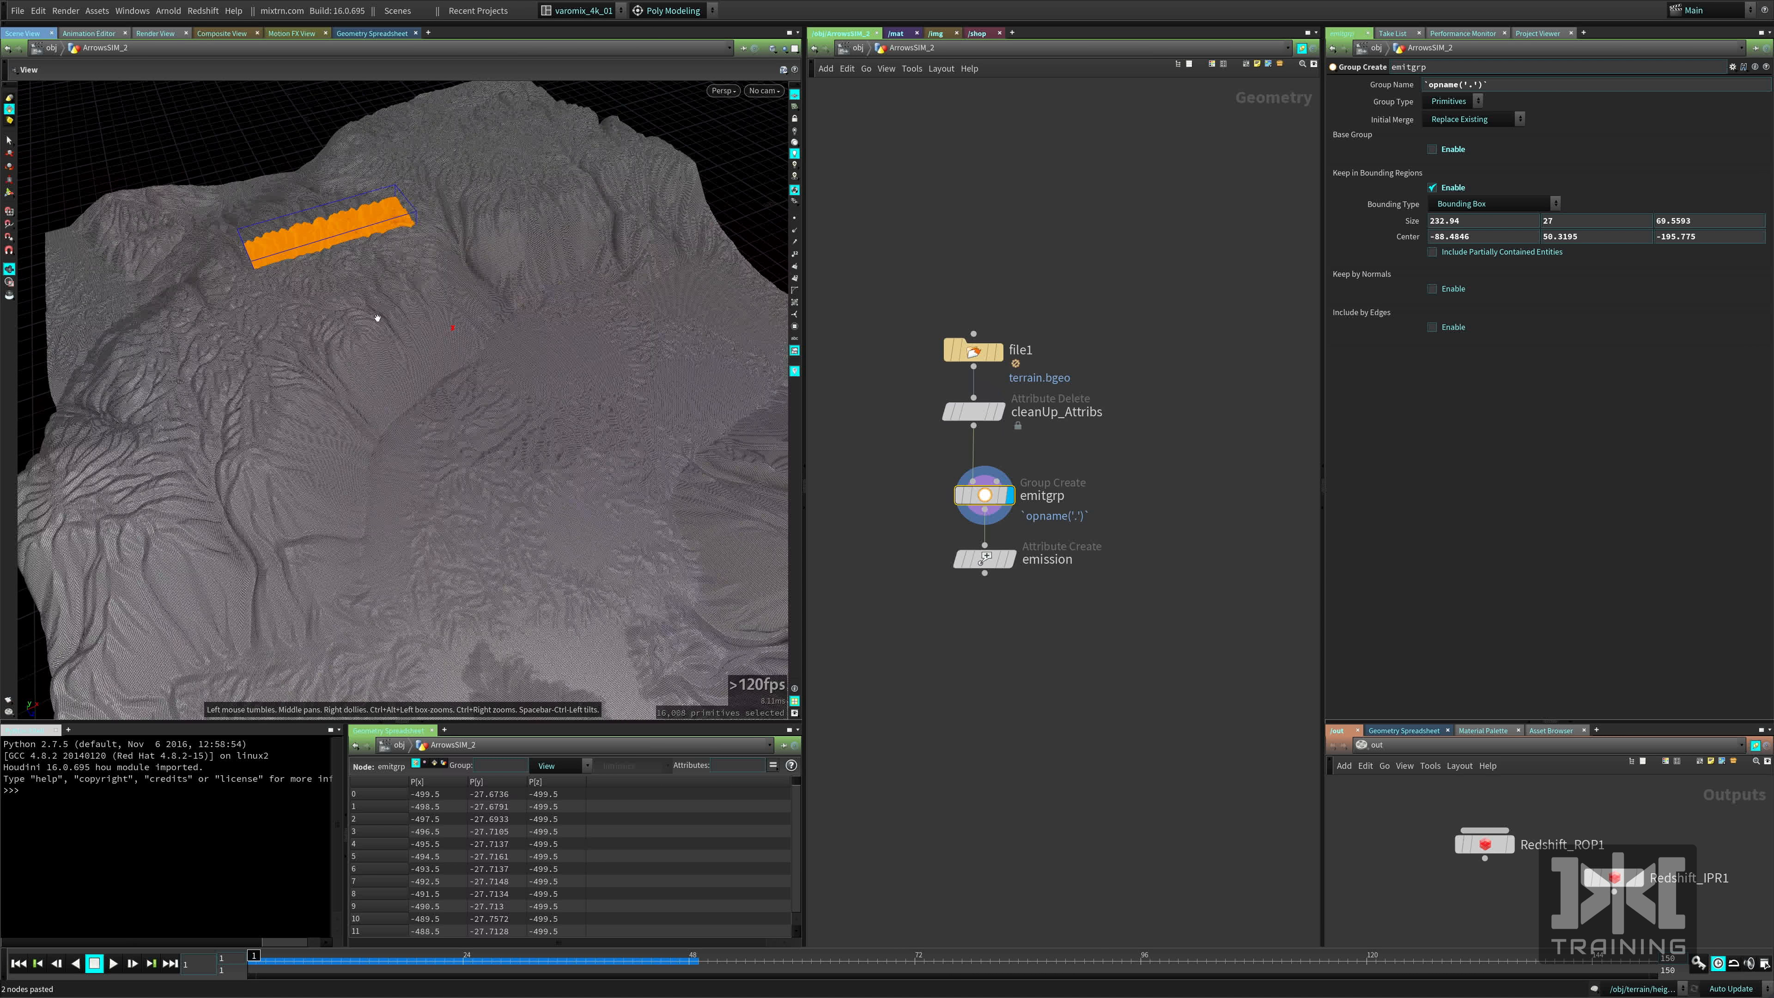
{"action": "middle_click_drag", "start_coordinate": [376, 317], "coordinate": [413, 476]}
{"action": "right_click_drag", "start_coordinate": [412, 476], "coordinate": [685, 447]}
{"action": "middle_click_drag", "start_coordinate": [685, 447], "coordinate": [708, 633]}
{"action": "right_click_drag", "start_coordinate": [708, 633], "coordinate": [448, 521]}
{"action": "left_click_drag", "start_coordinate": [447, 520], "coordinate": [504, 483]}
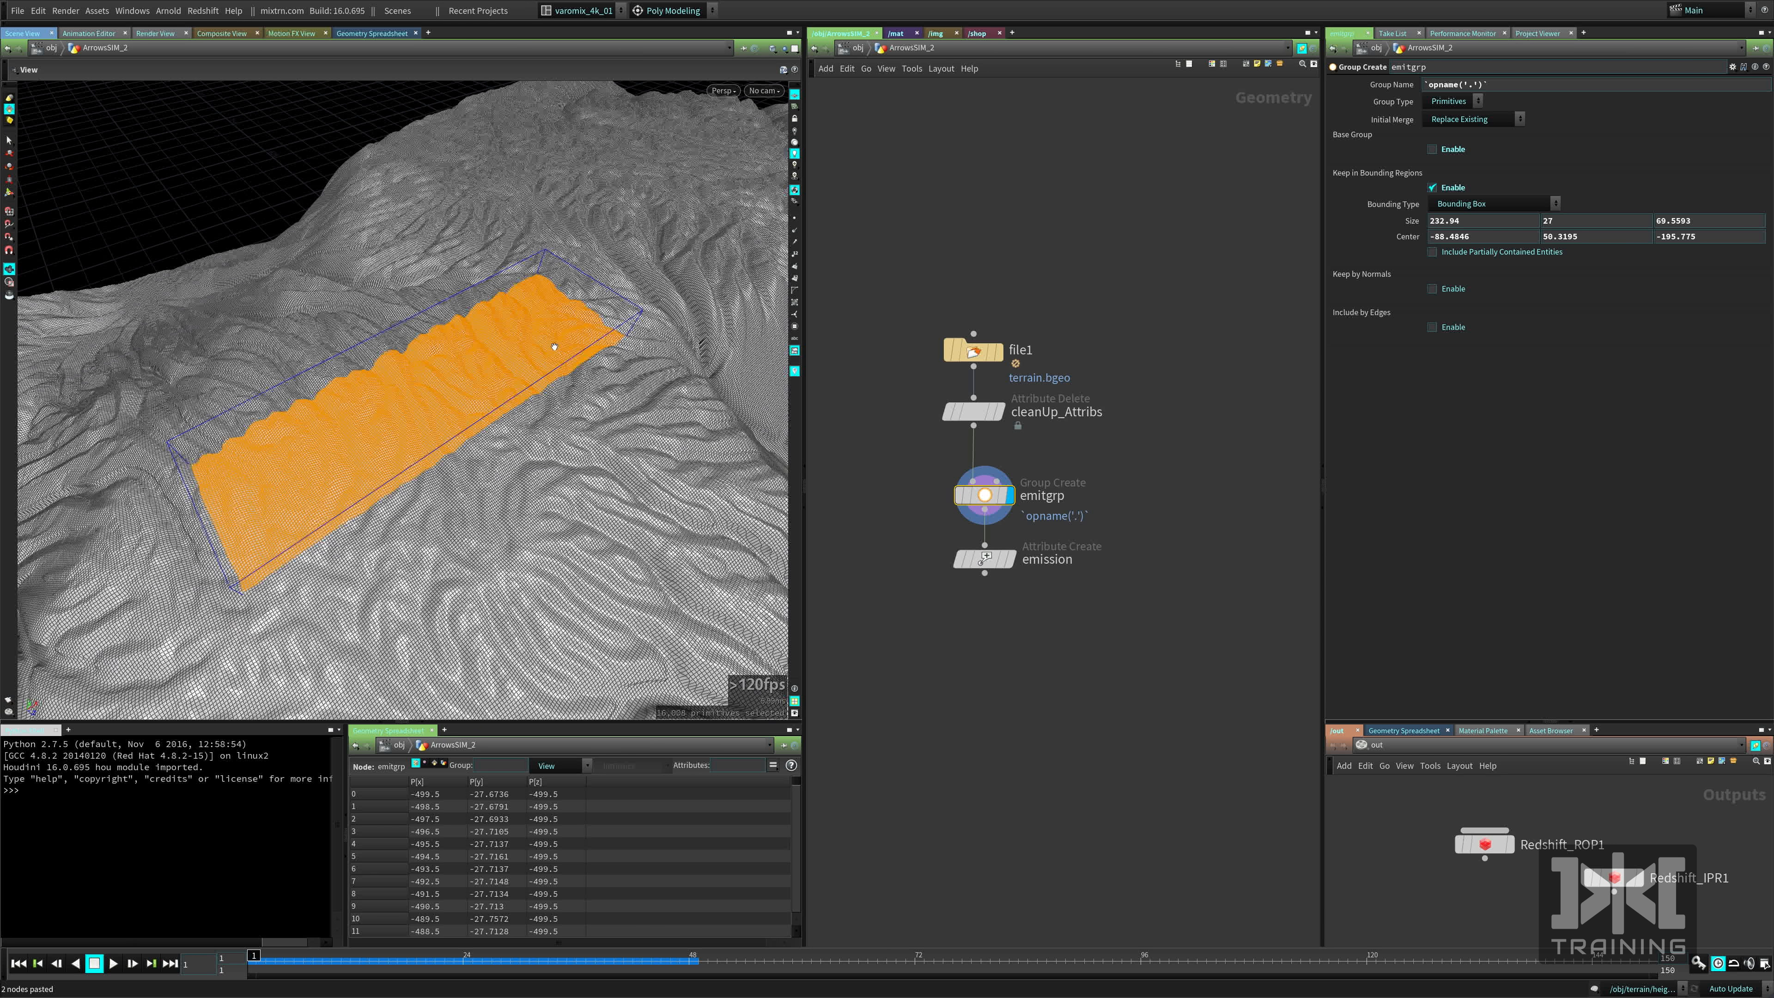
{"action": "left_click_drag", "start_coordinate": [991, 497], "coordinate": [992, 486]}
{"action": "left_click_drag", "start_coordinate": [982, 562], "coordinate": [976, 487]}
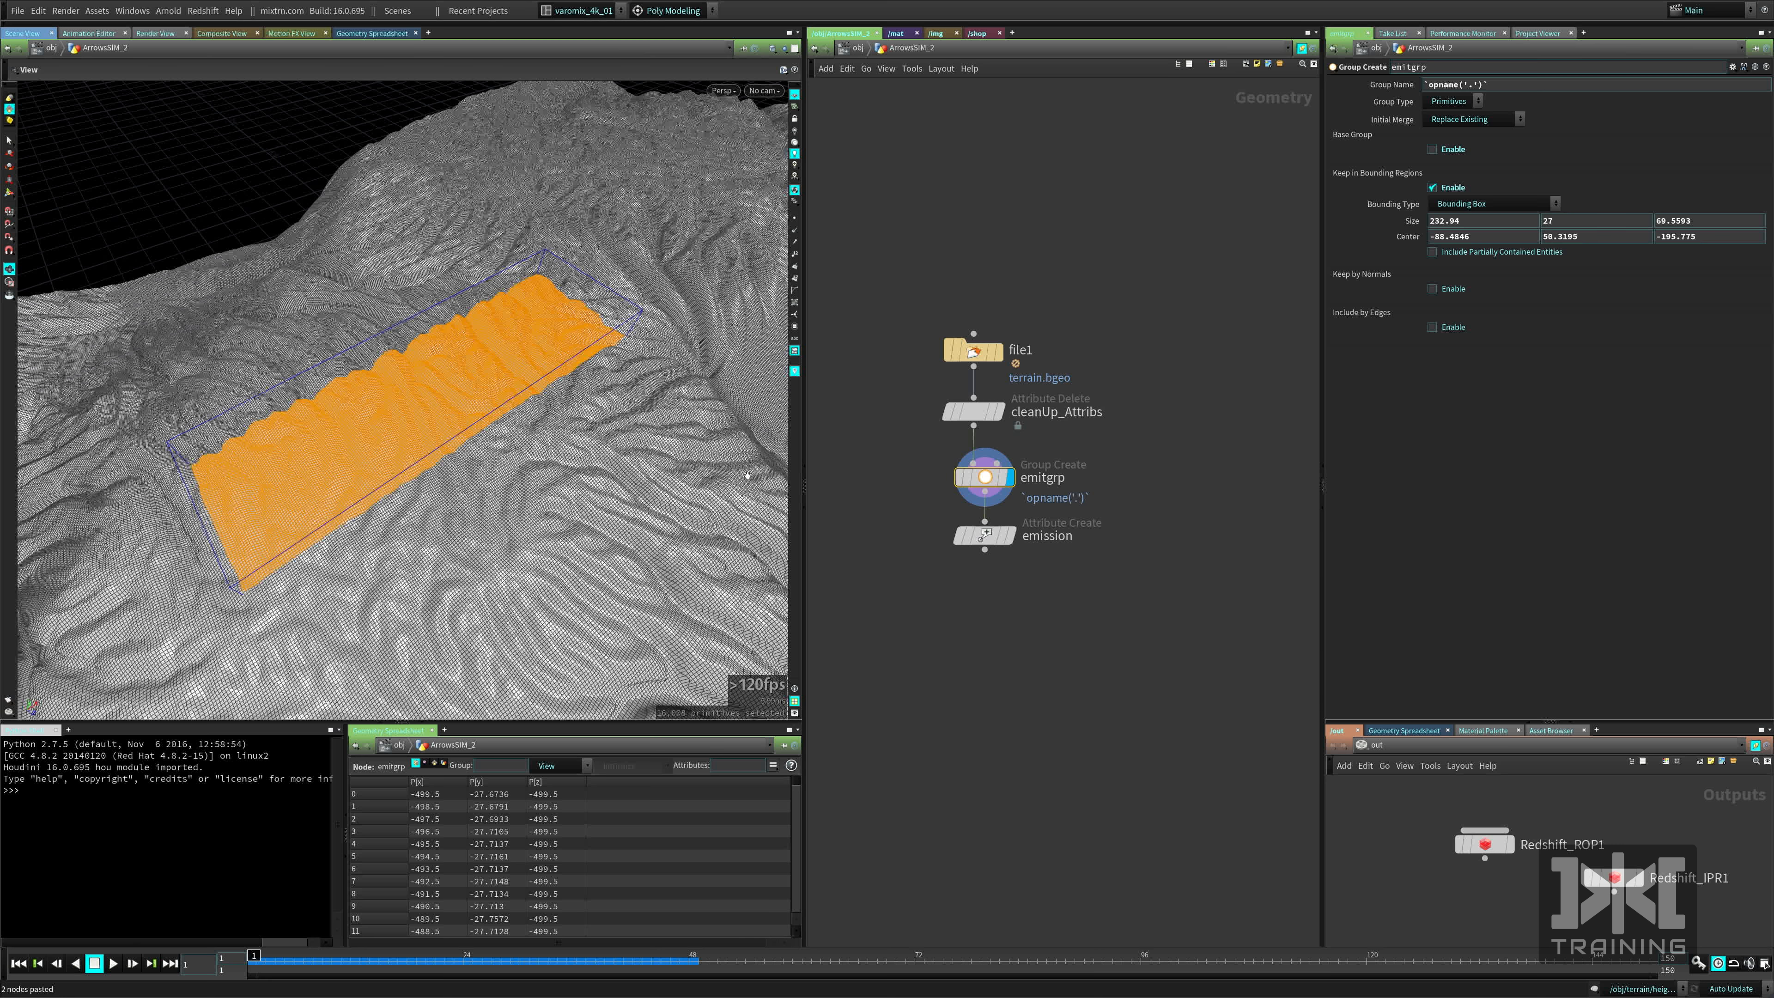
{"action": "left_click_drag", "start_coordinate": [422, 386], "coordinate": [314, 334]}
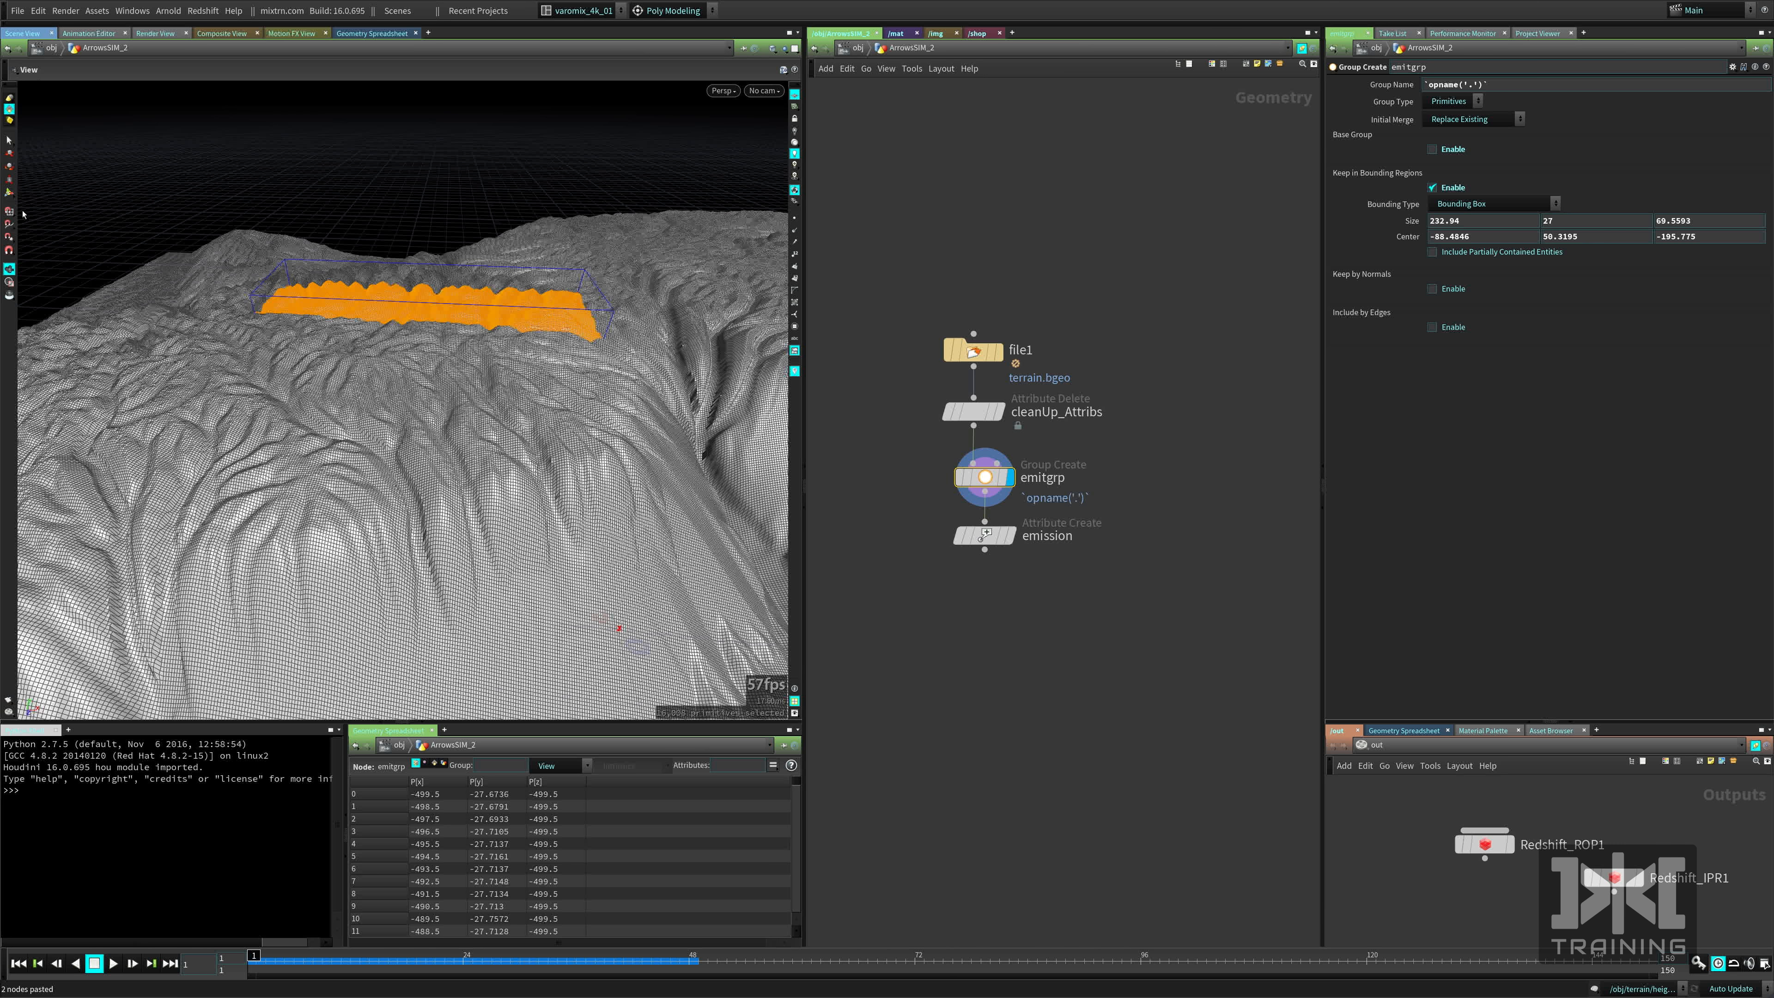
{"action": "left_click", "coordinate": [9, 192]}
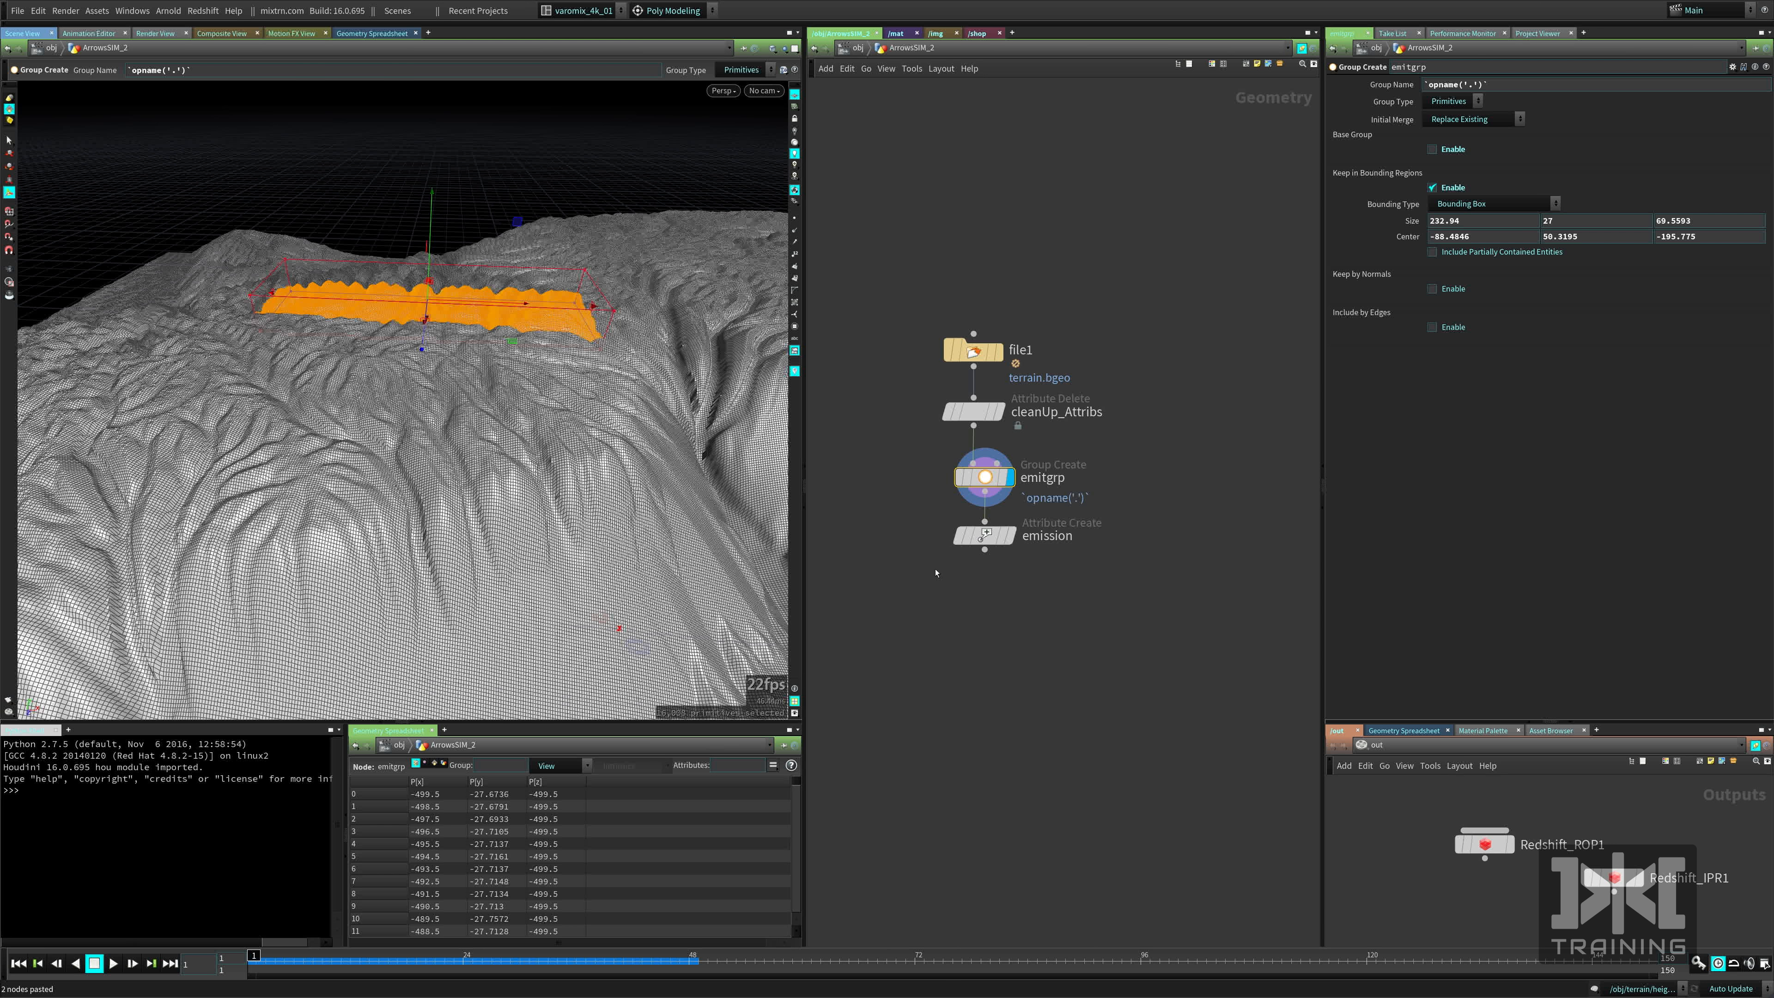
Display the emission node and check its attribute name and group against the emitgrp node.
{"action": "left_click_drag", "start_coordinate": [985, 548], "coordinate": [987, 532]}
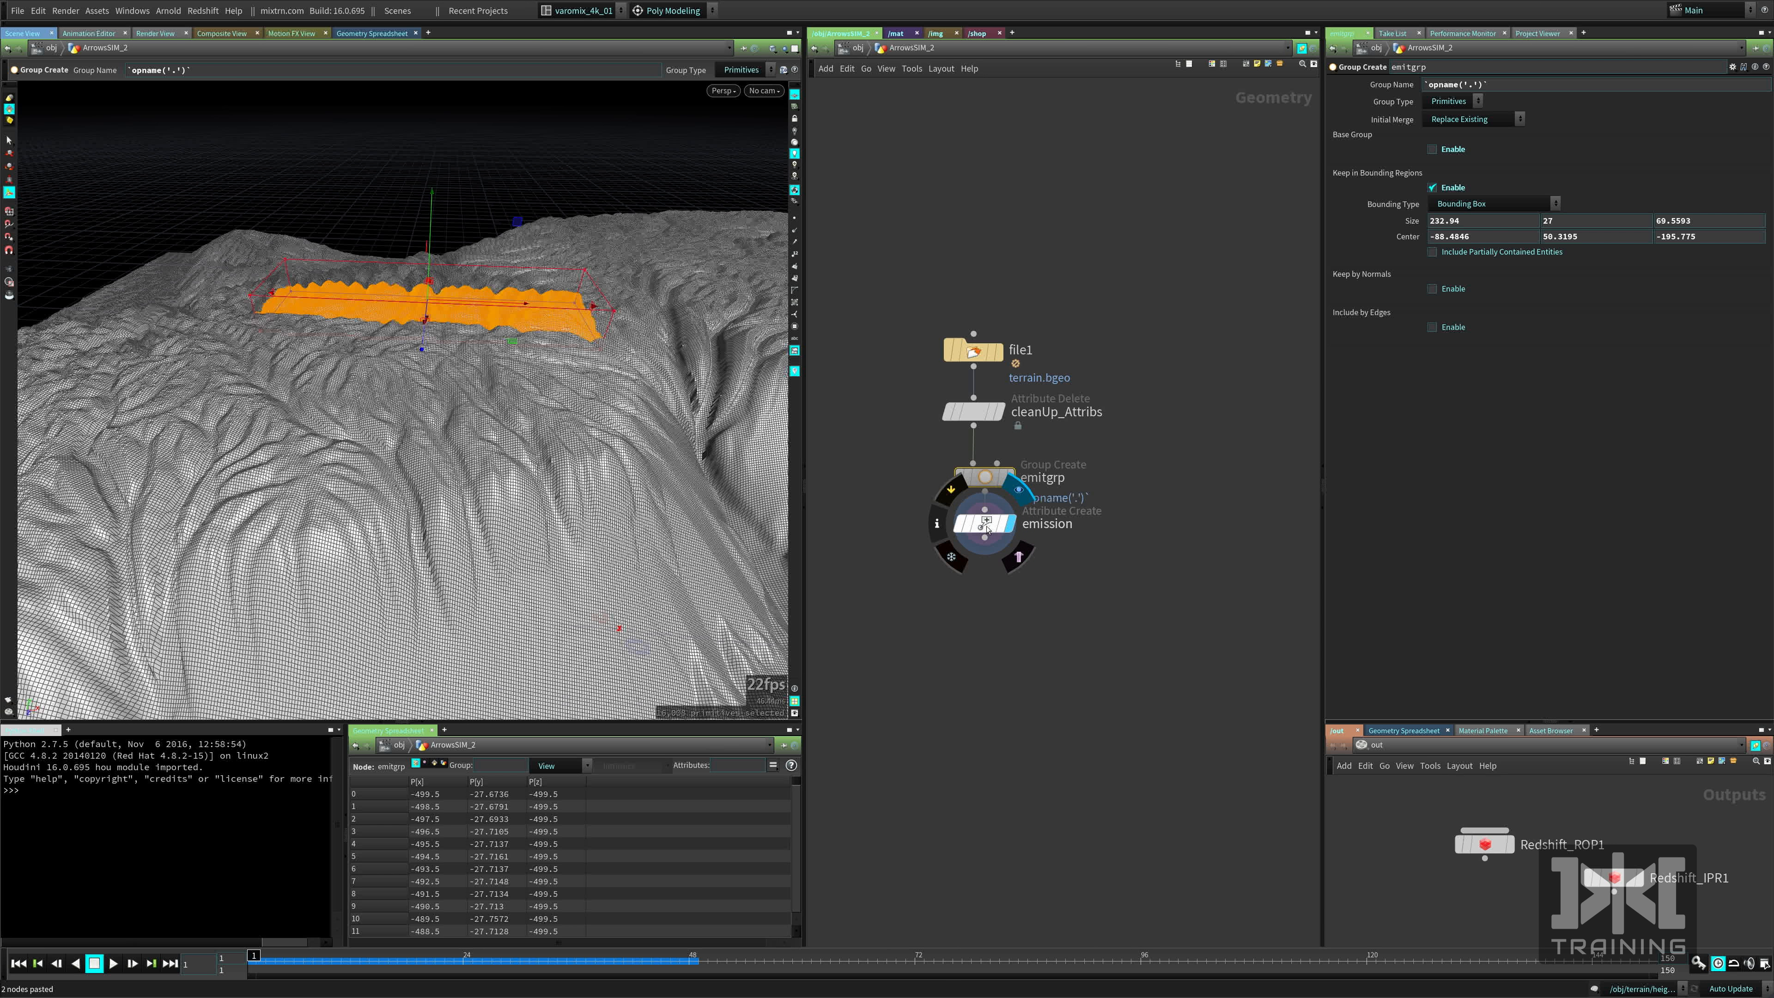
{"action": "left_click", "coordinate": [987, 531]}
{"action": "left_click_drag", "start_coordinate": [1494, 140], "coordinate": [1385, 110]}
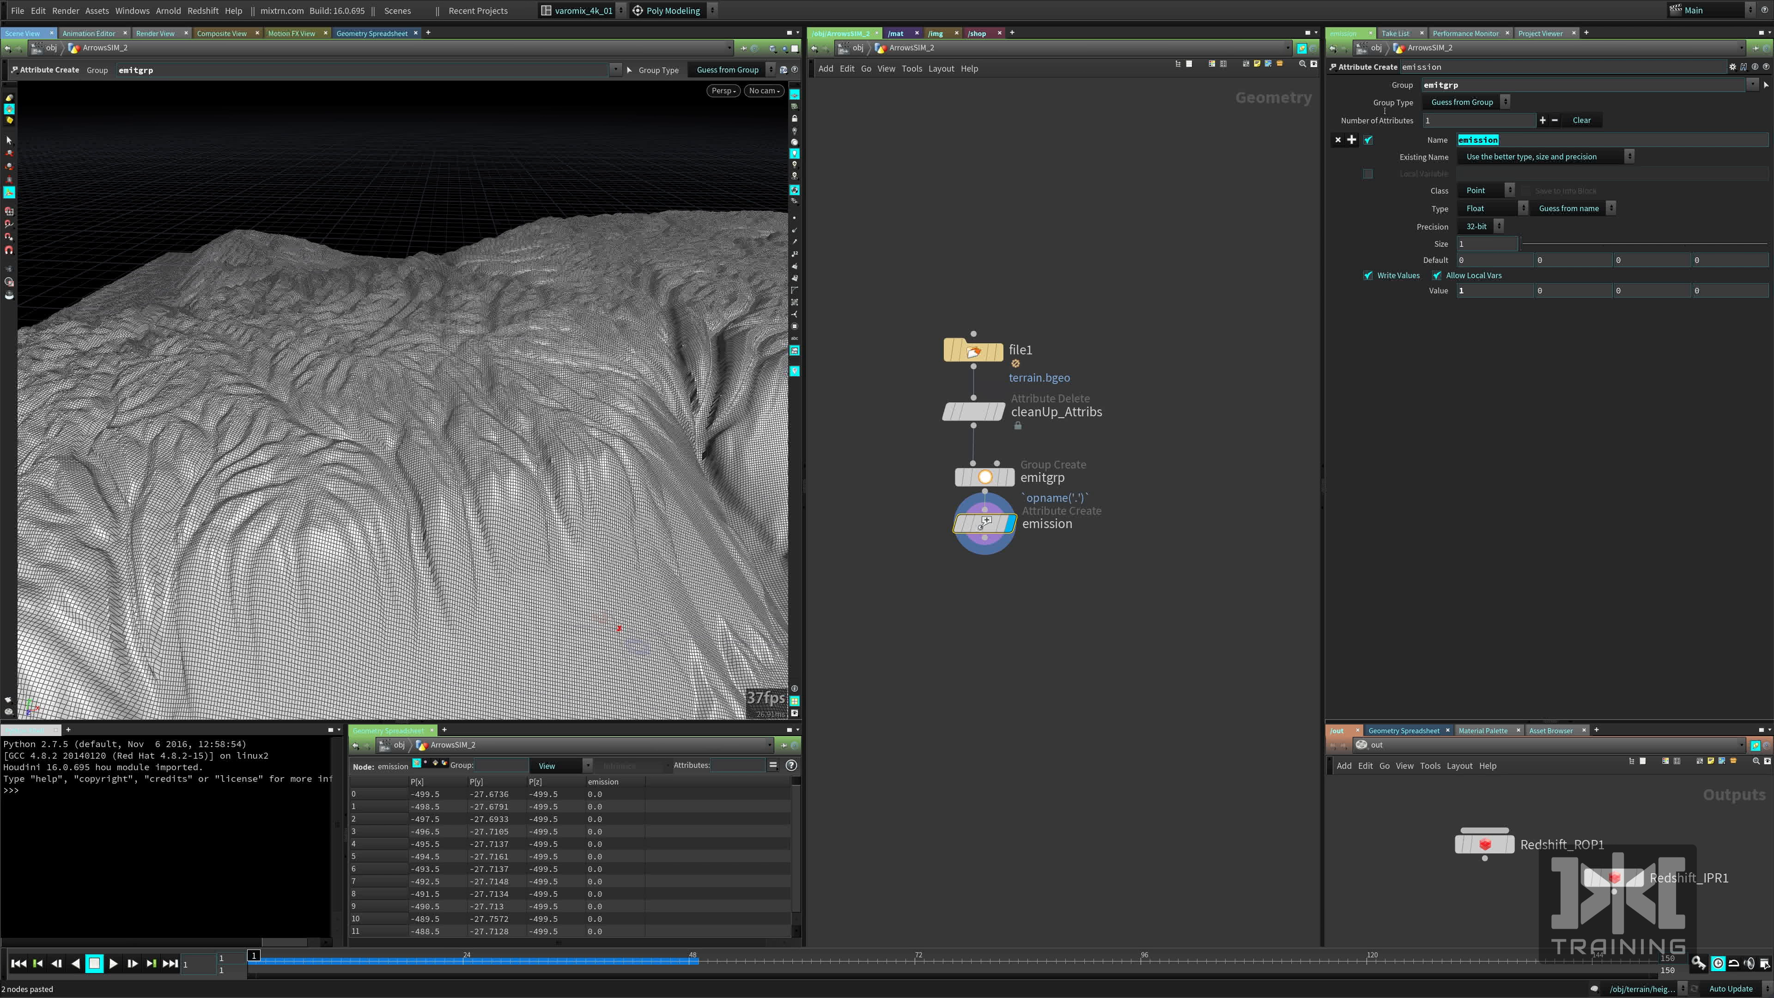
{"action": "double_click", "coordinate": [1469, 85]}
{"action": "left_click", "coordinate": [1001, 478]}
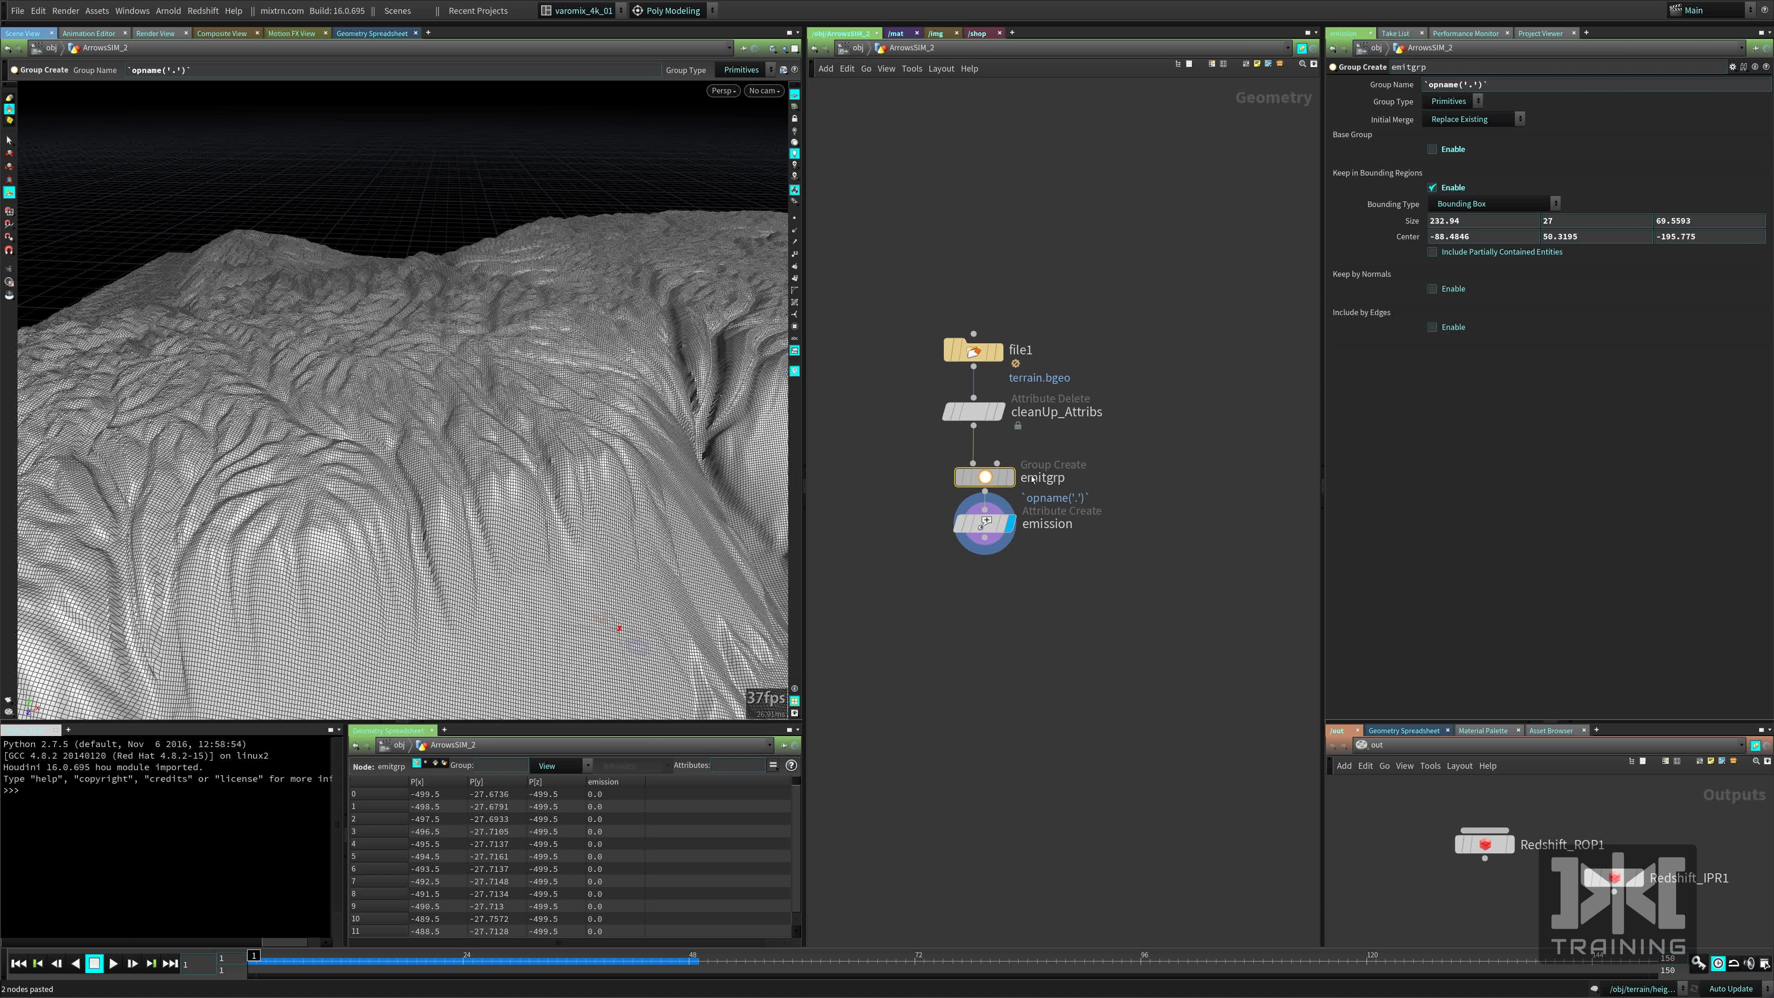
{"action": "left_click", "coordinate": [1001, 523]}
{"action": "double_click", "coordinate": [1486, 140]}
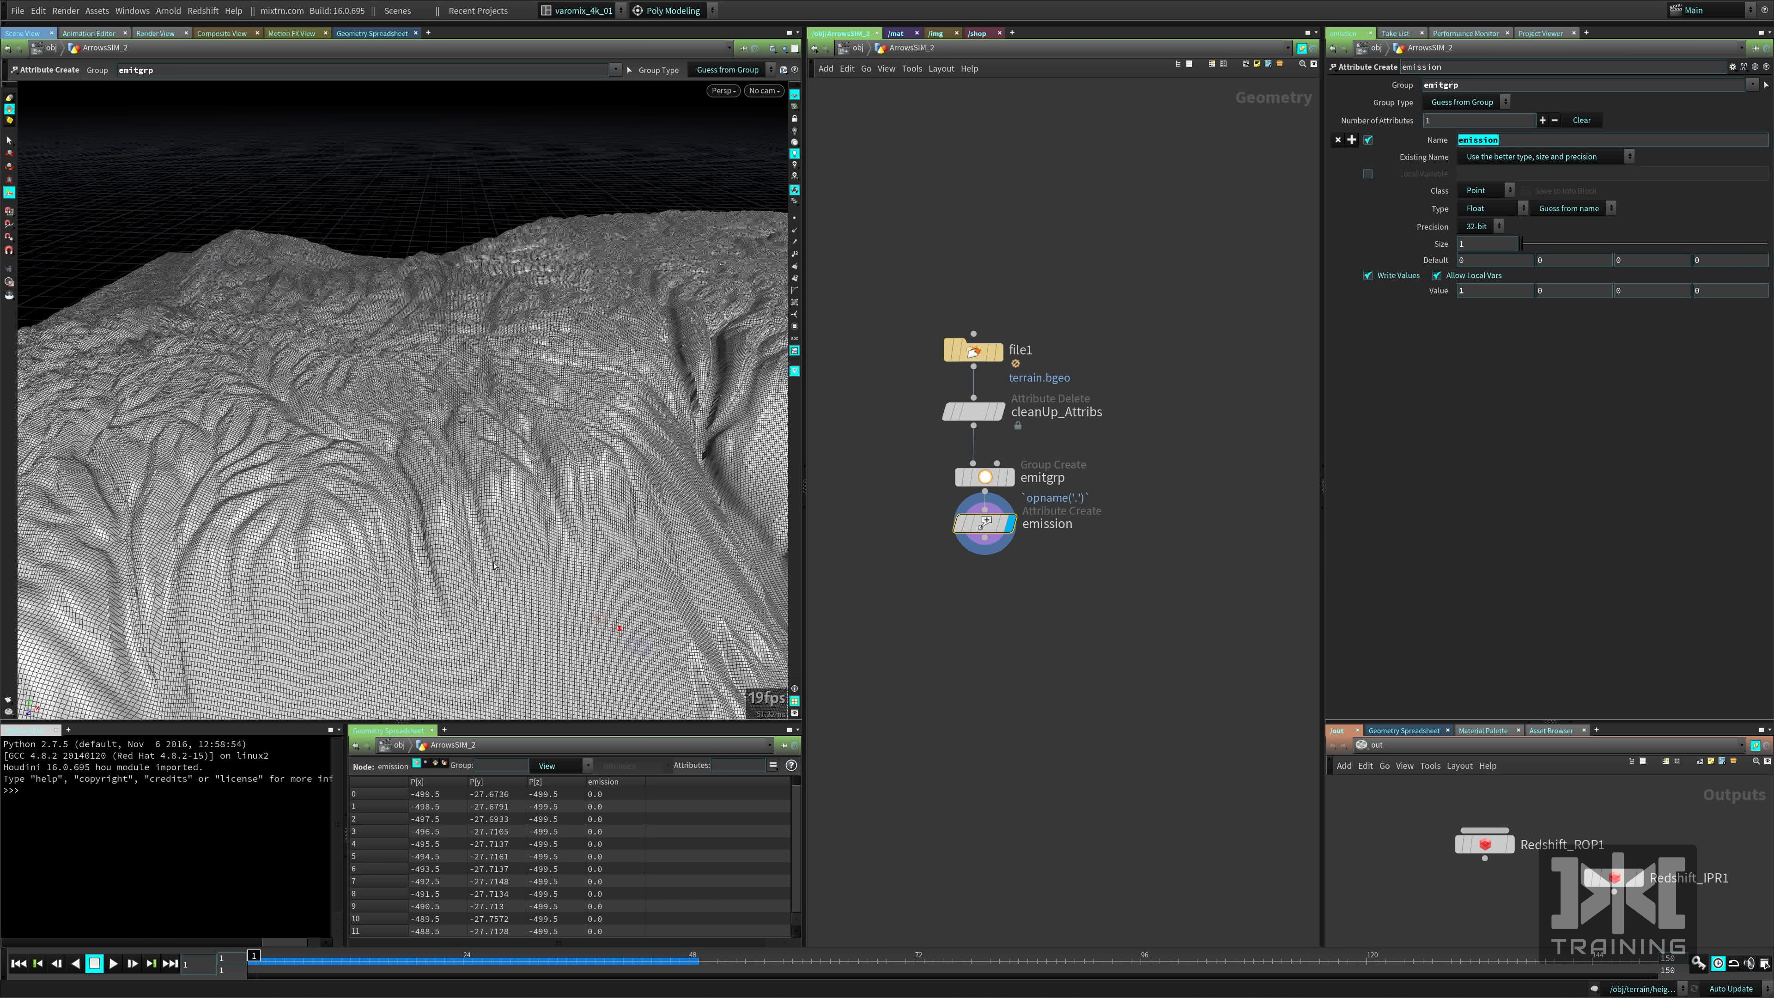
Space out the emission node and add a Delete node connected below it.
{"action": "middle_click_drag", "start_coordinate": [975, 570], "coordinate": [976, 472]}
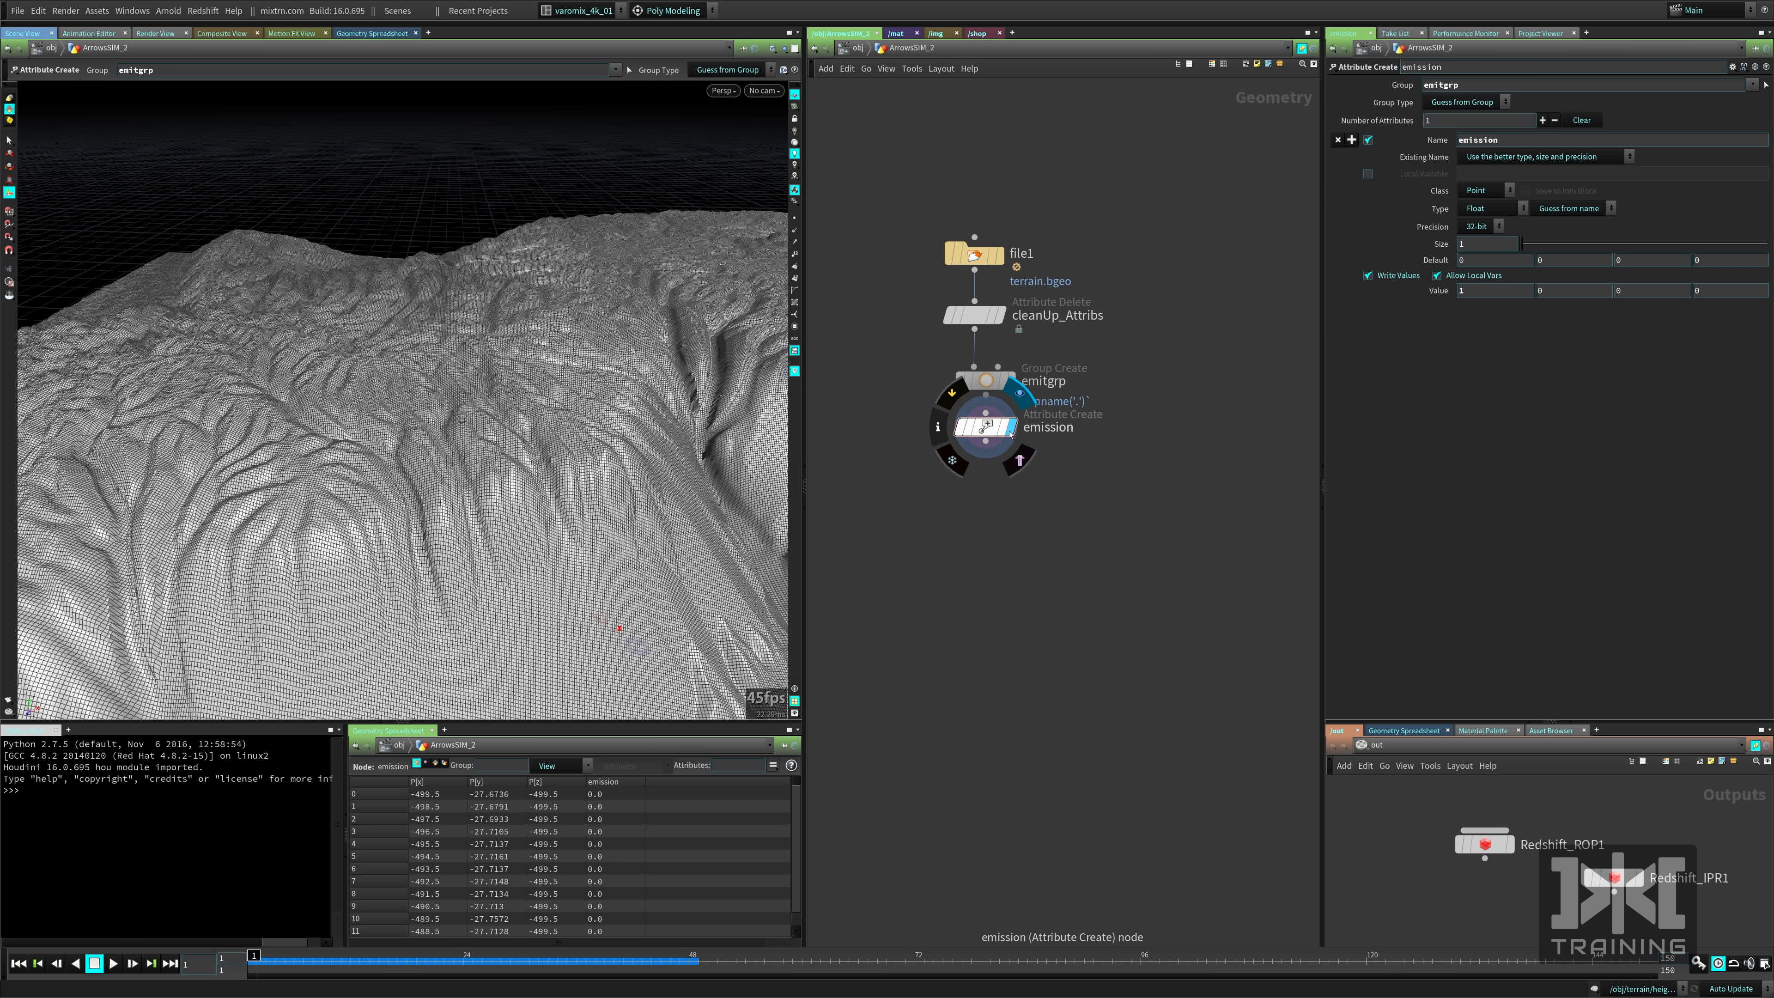
{"action": "left_click_drag", "start_coordinate": [983, 425], "coordinate": [983, 439]}
{"action": "left_click", "coordinate": [978, 470]}
{"action": "middle_click_drag", "start_coordinate": [977, 470], "coordinate": [948, 412]}
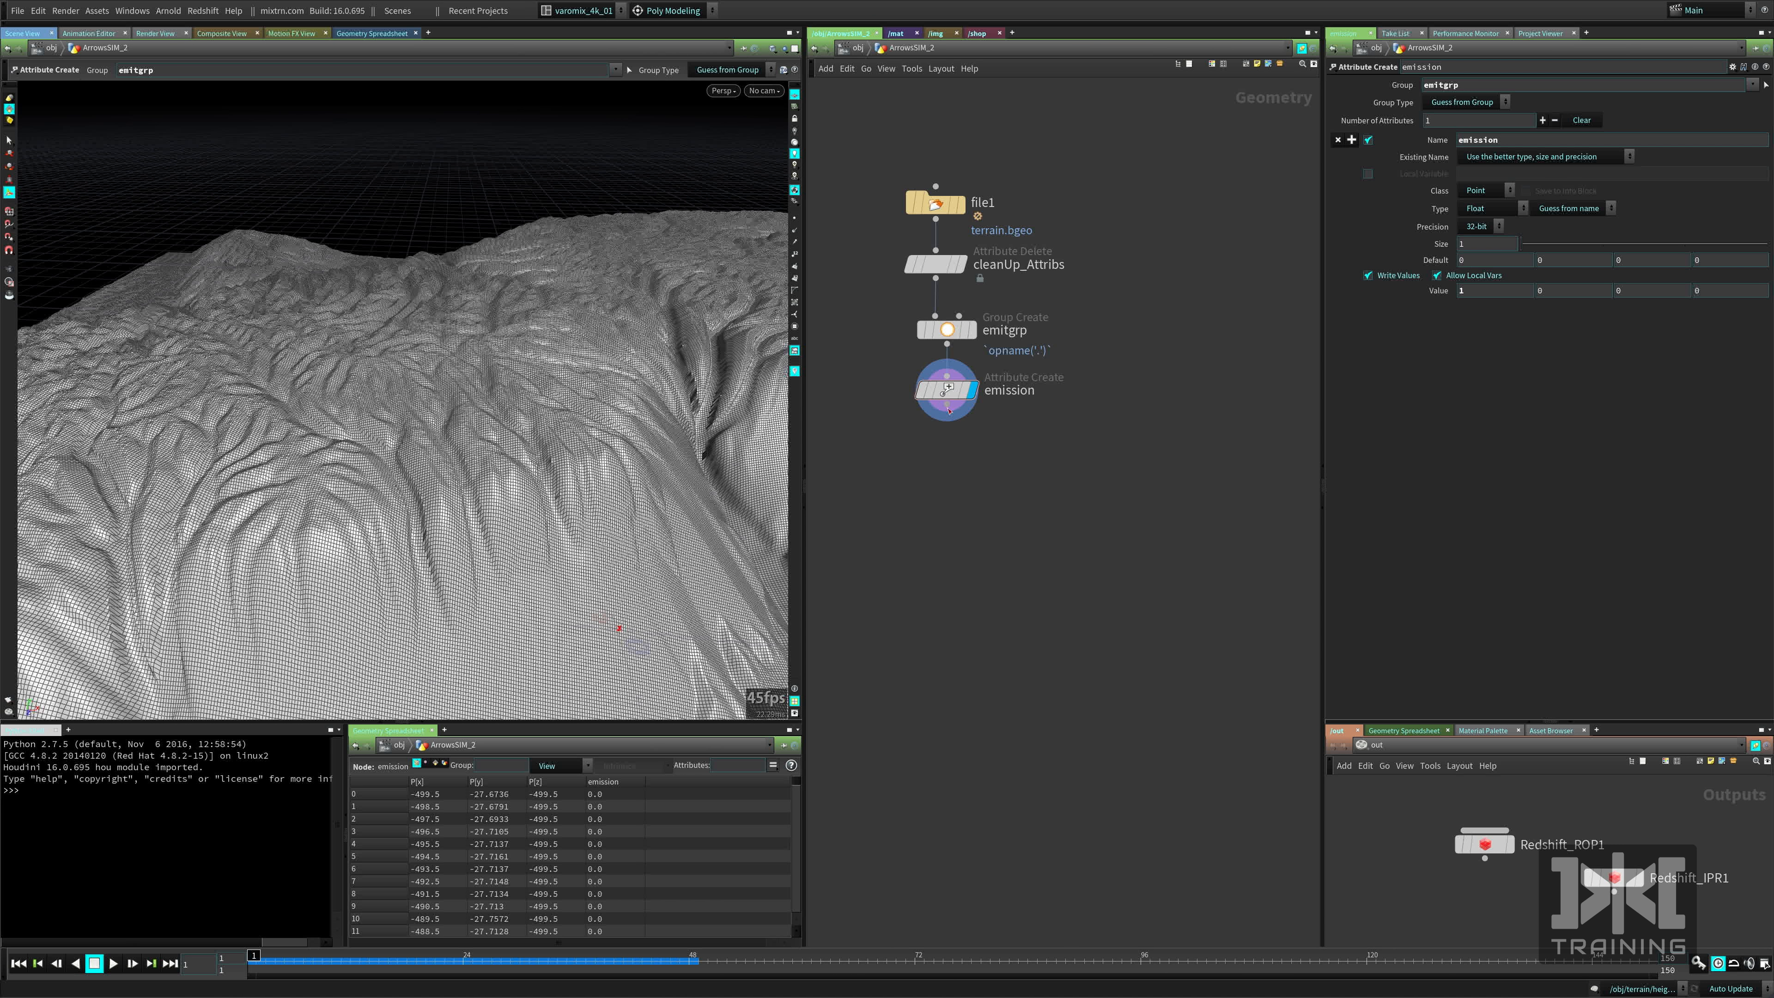
{"action": "key", "text": "Tab"}
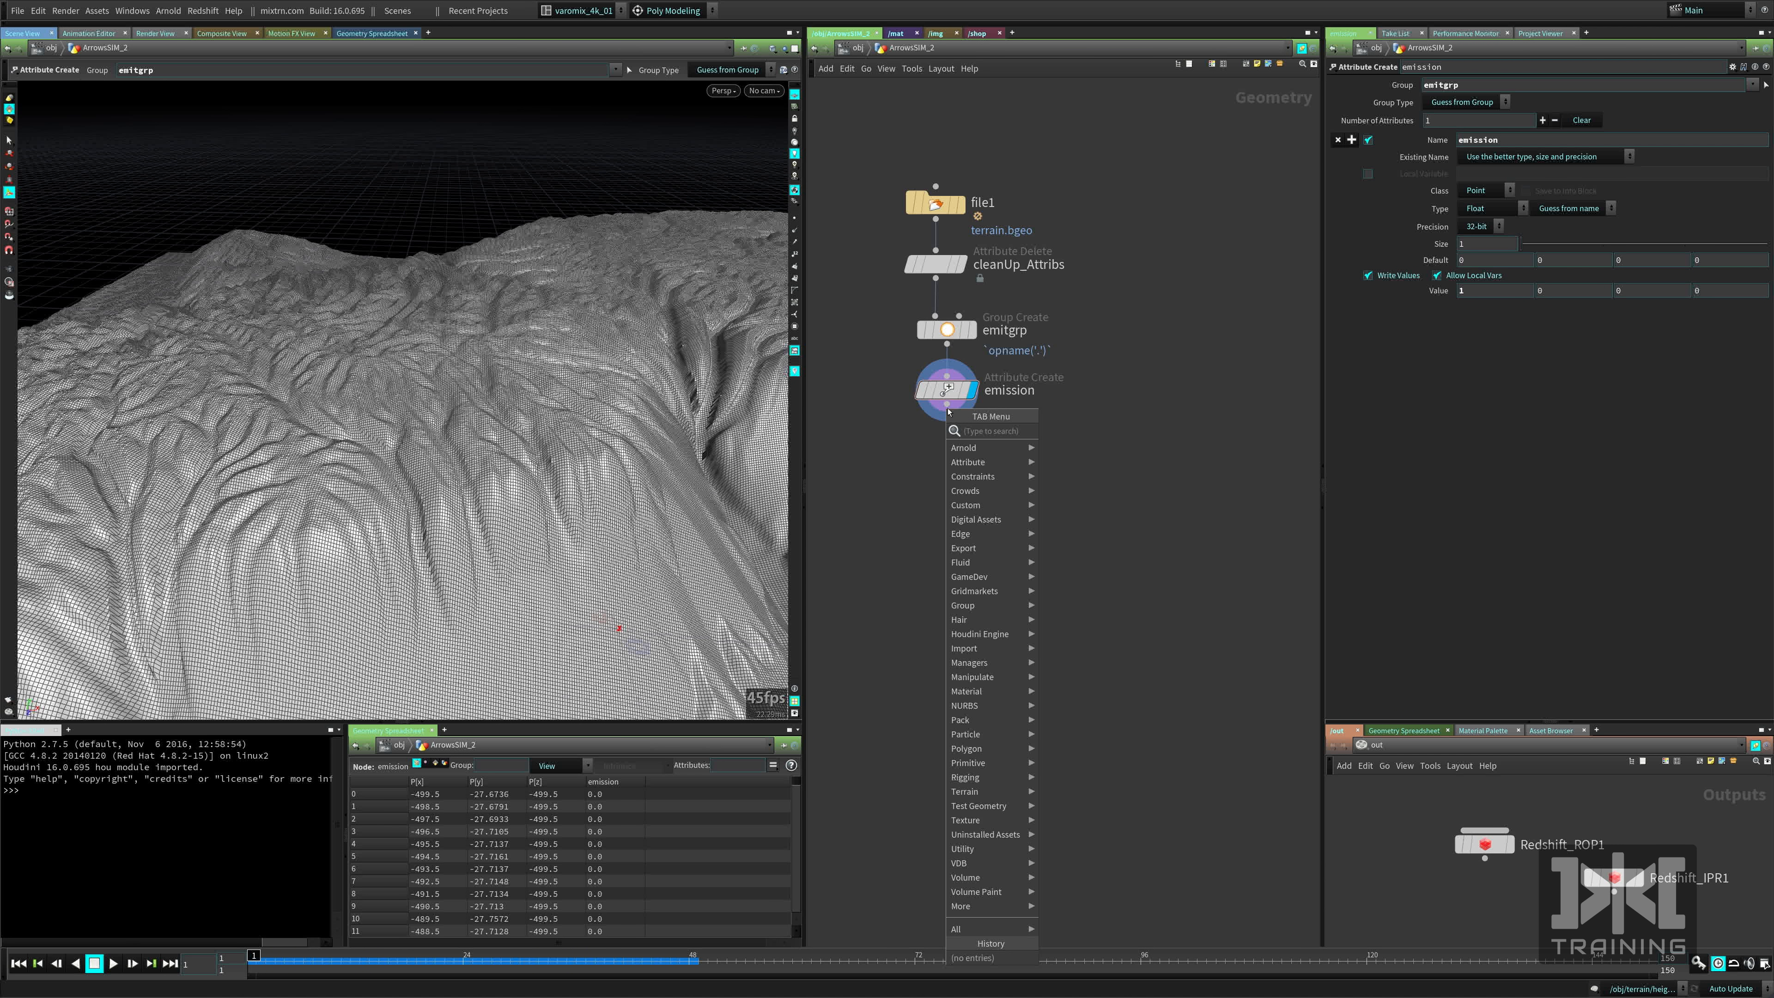
{"action": "type", "text": "null"}
{"action": "key", "text": "Return"}
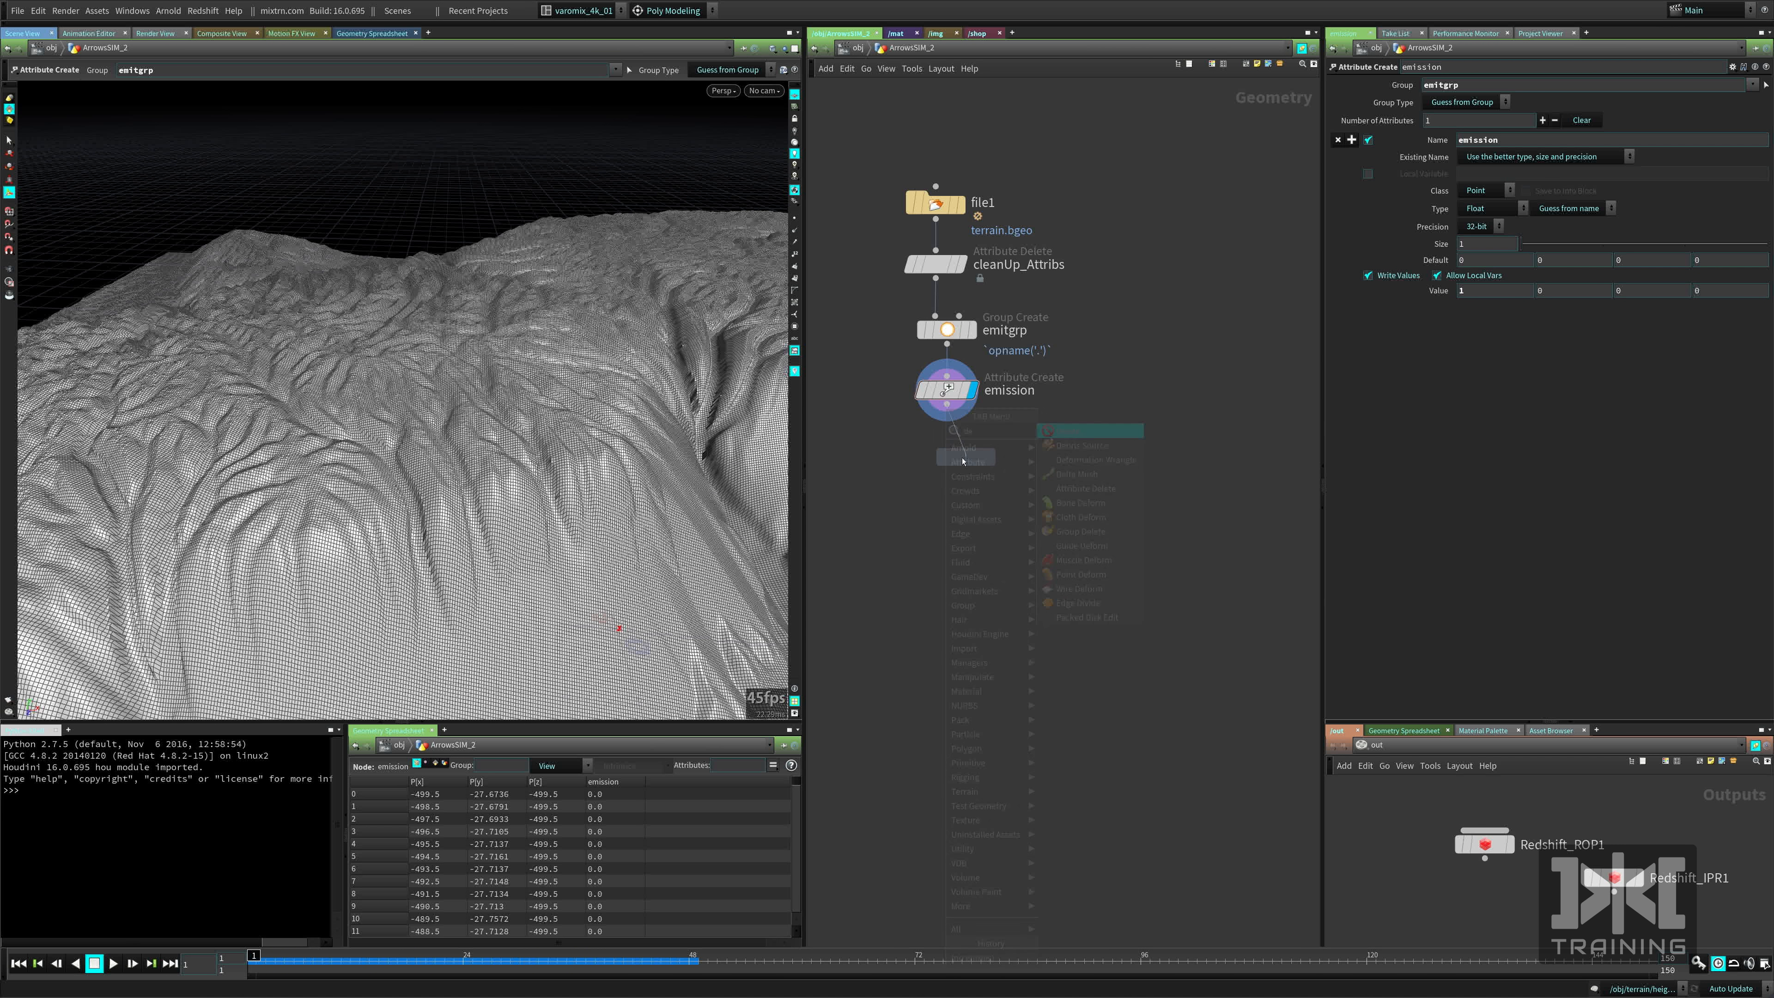
{"action": "left_click", "coordinate": [961, 466]}
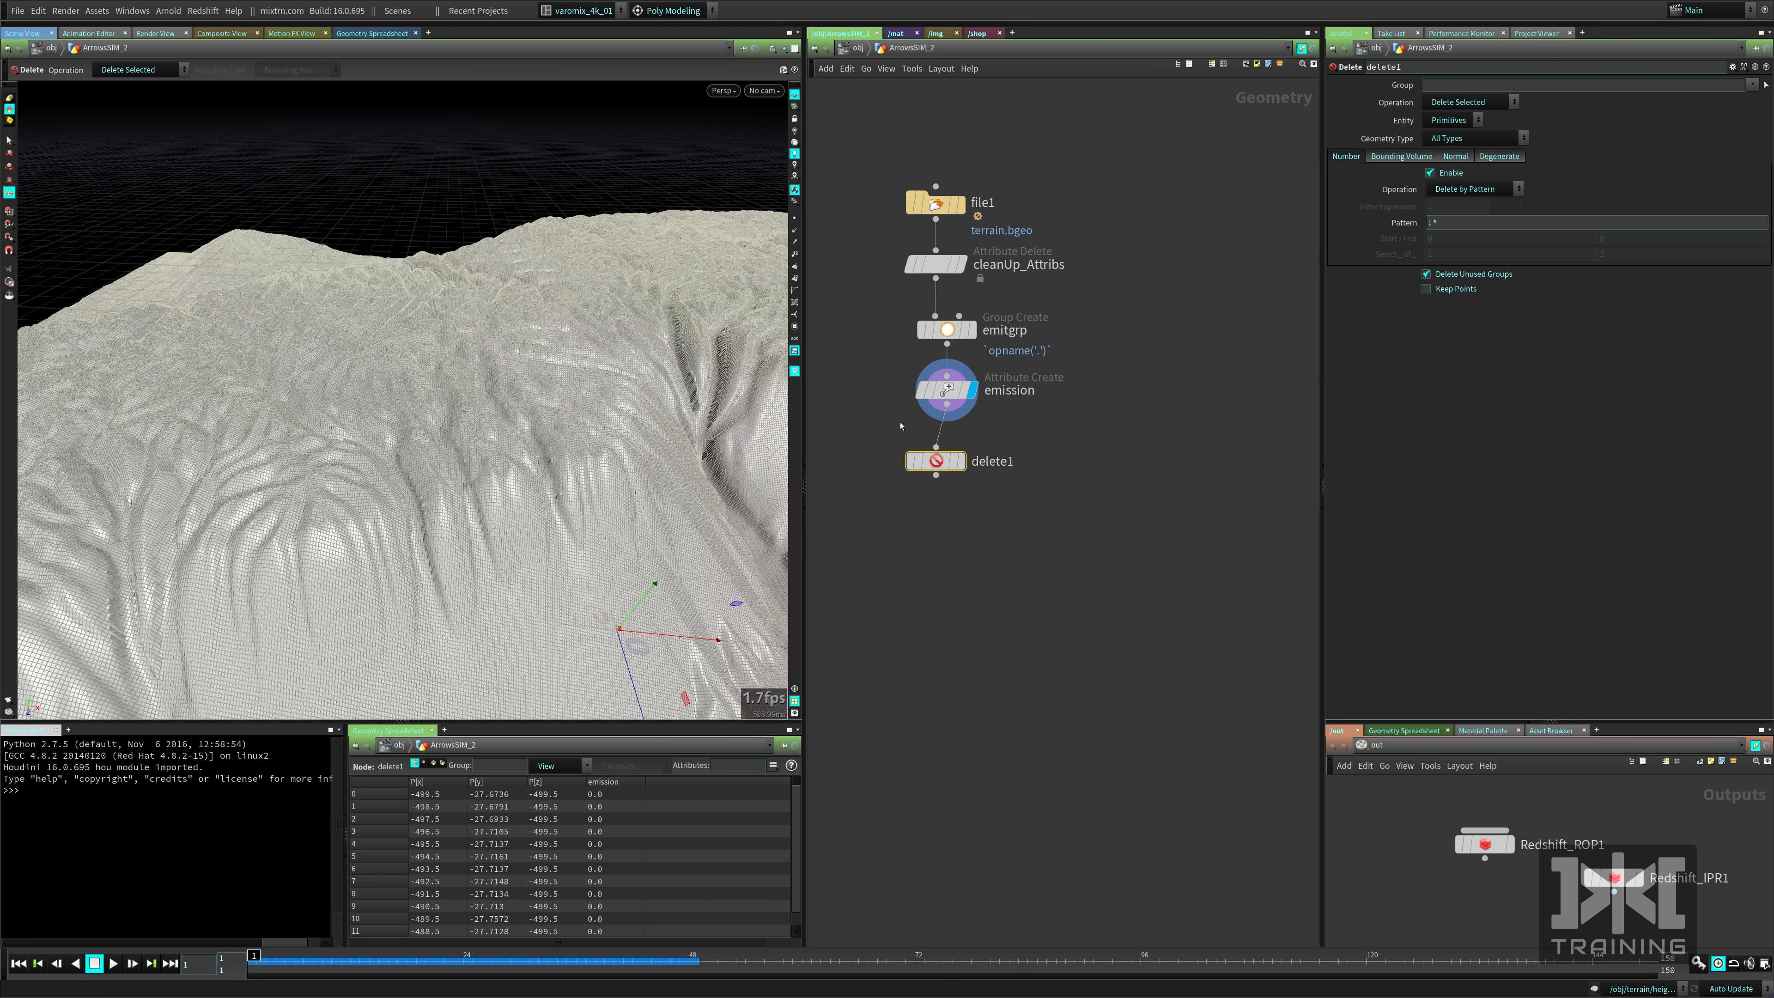
Display delete1 and set it to Delete Non-Selected with group emitgrp, keeping only the emission strip of the terrain.
{"action": "left_click", "coordinate": [961, 462]}
{"action": "left_click_drag", "start_coordinate": [941, 463], "coordinate": [953, 452]}
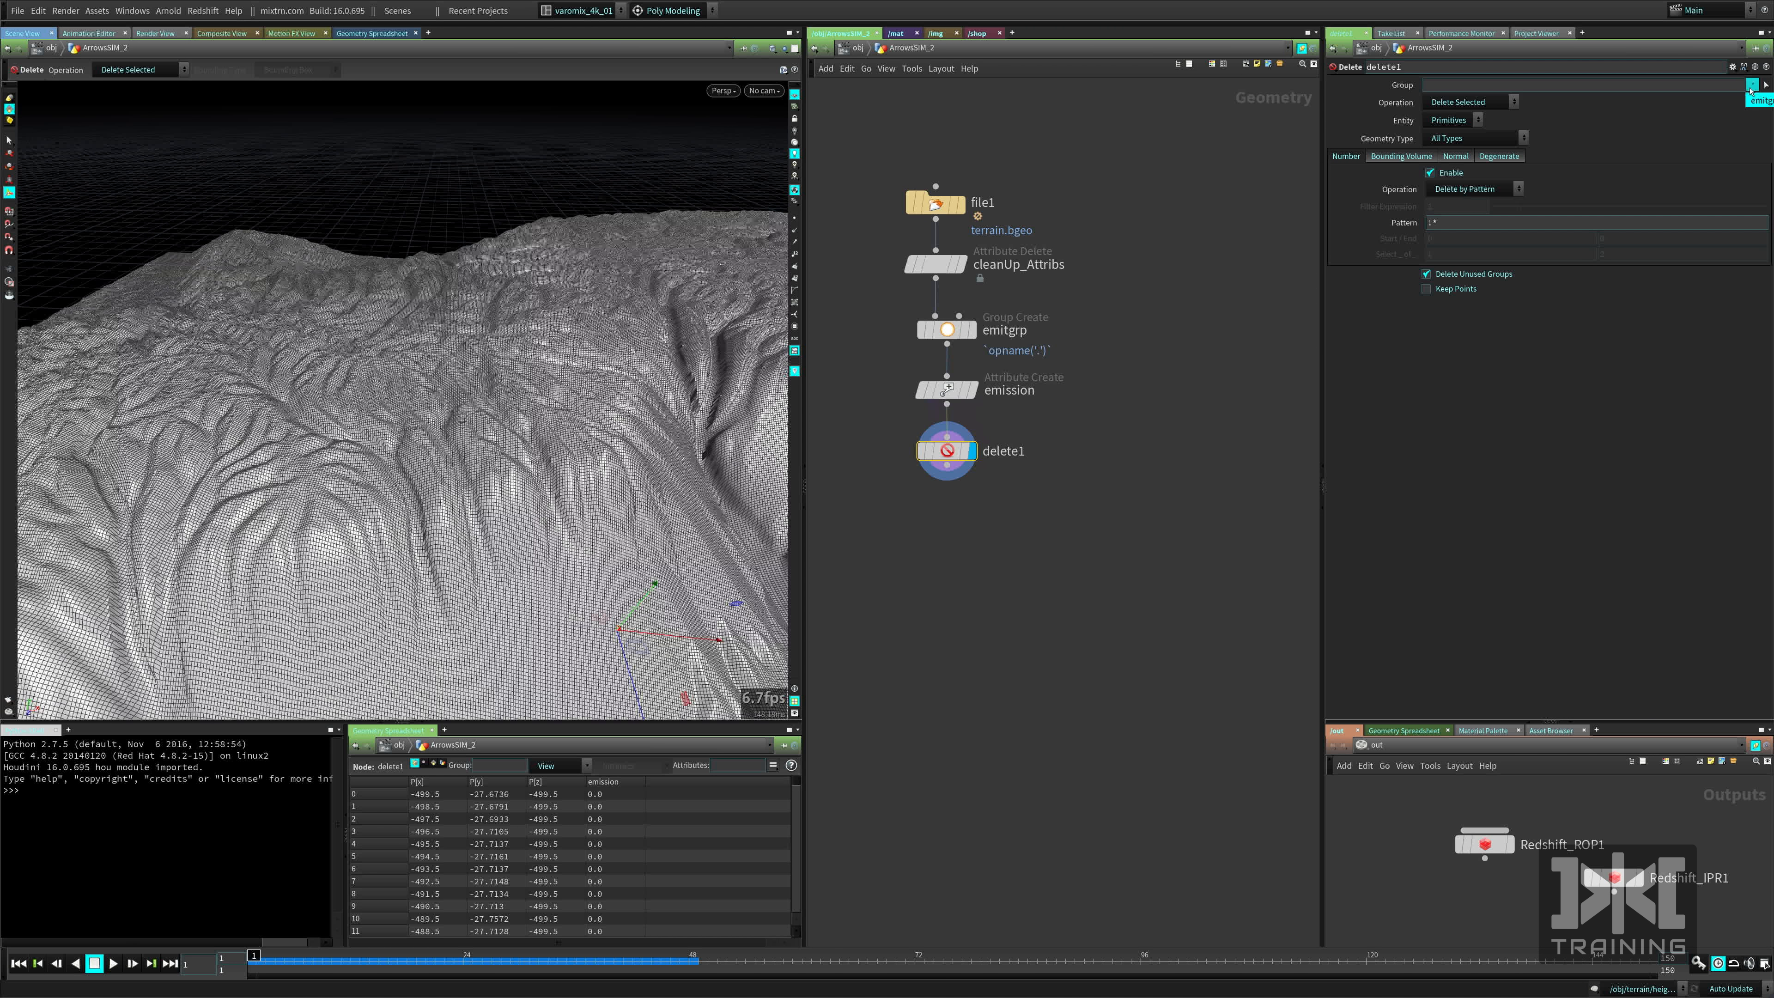
{"action": "left_click", "coordinate": [1478, 103]}
{"action": "left_click", "coordinate": [1467, 119]}
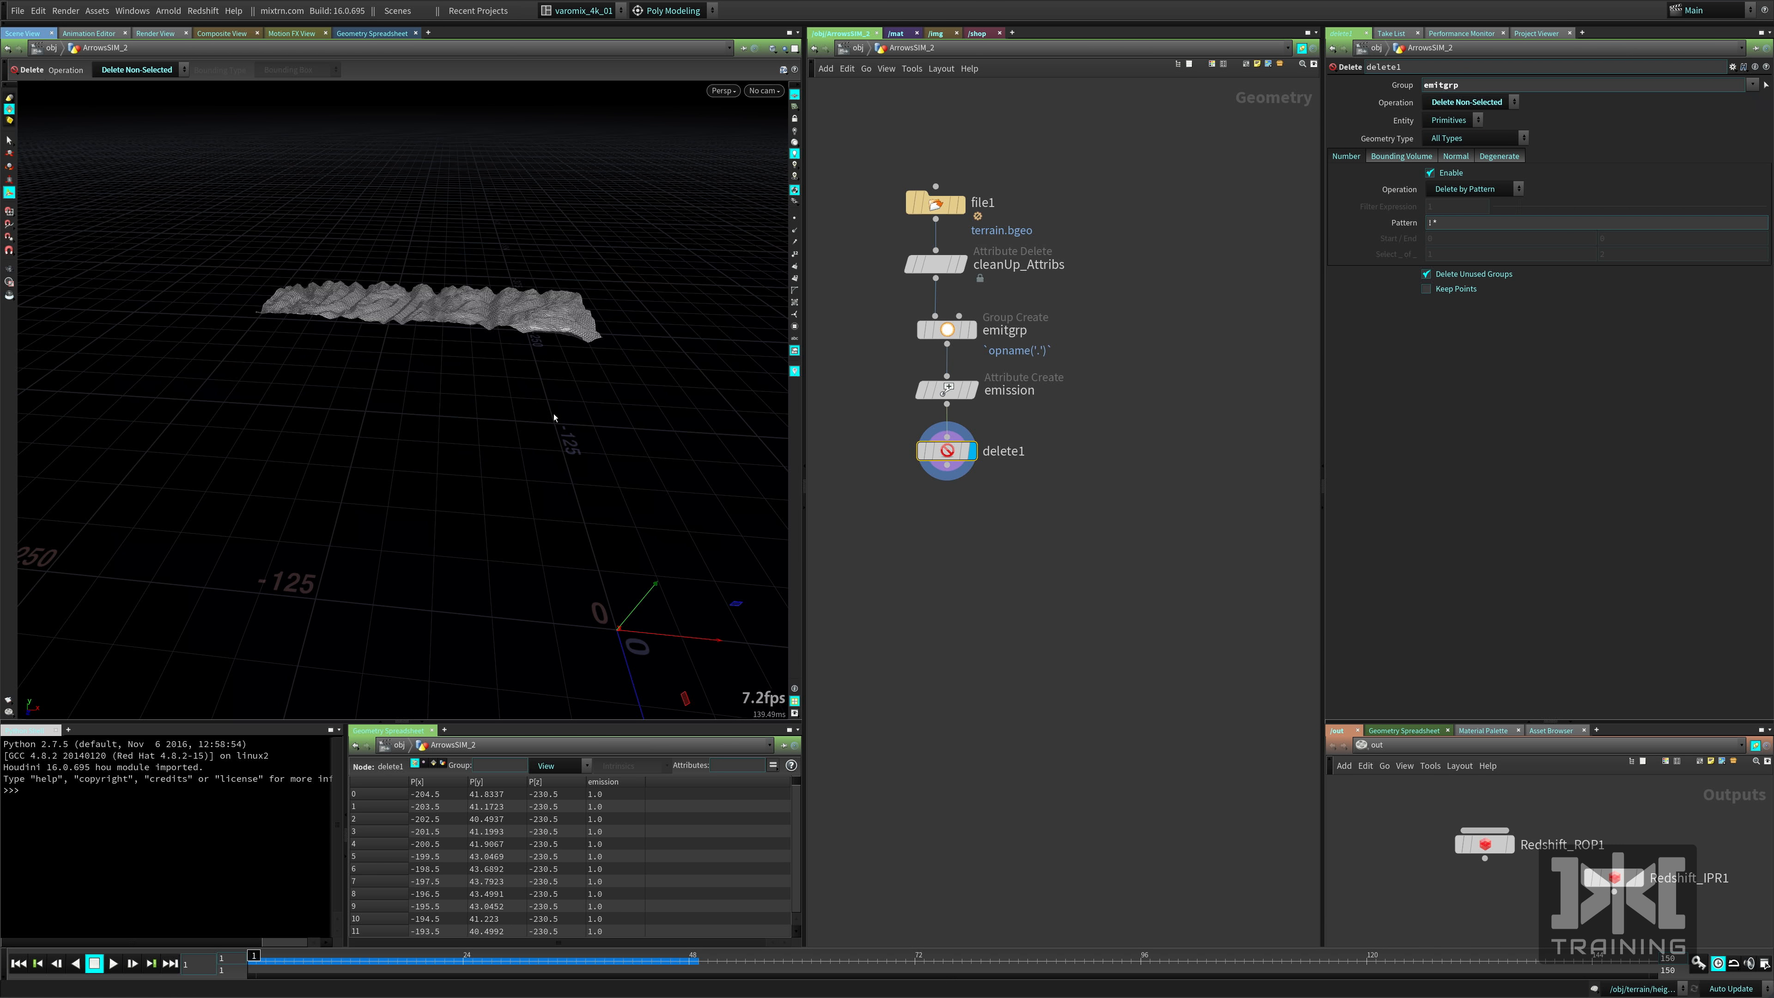
{"action": "left_click_drag", "start_coordinate": [555, 418], "coordinate": [307, 431], "text": "alt"}
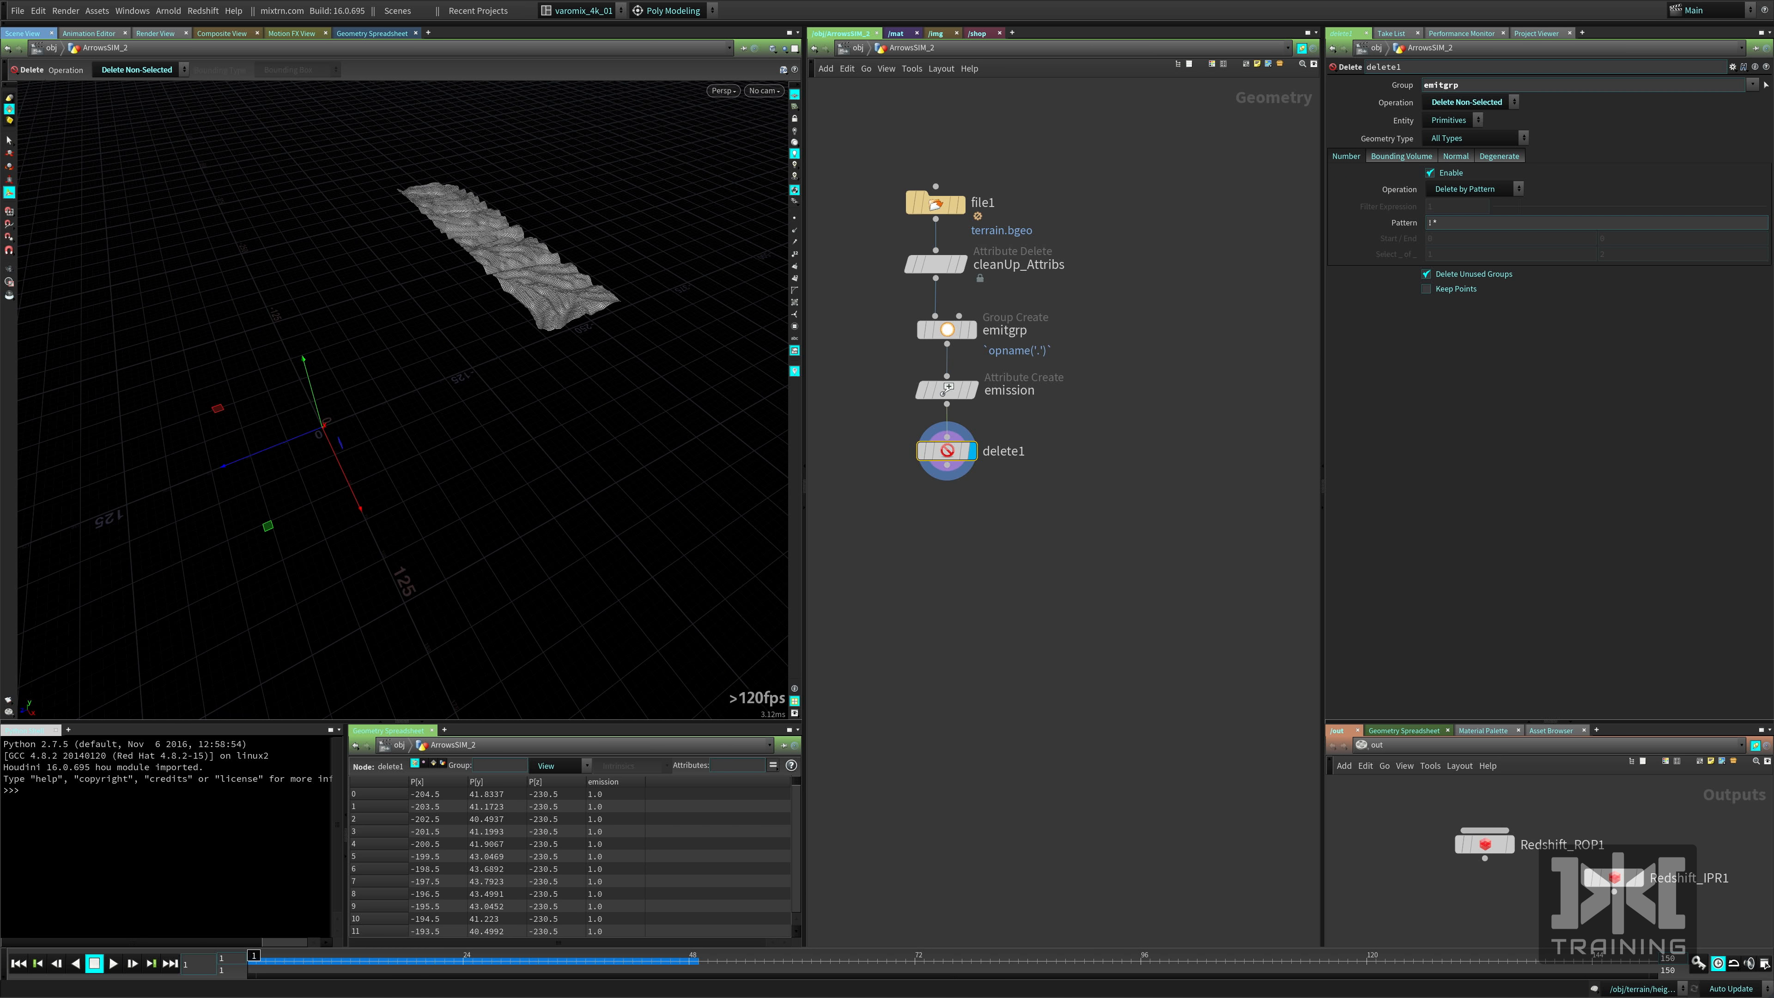
Add a POP Network node connected below delete1 and display it.
{"action": "left_click_drag", "start_coordinate": [947, 451], "coordinate": [948, 432]}
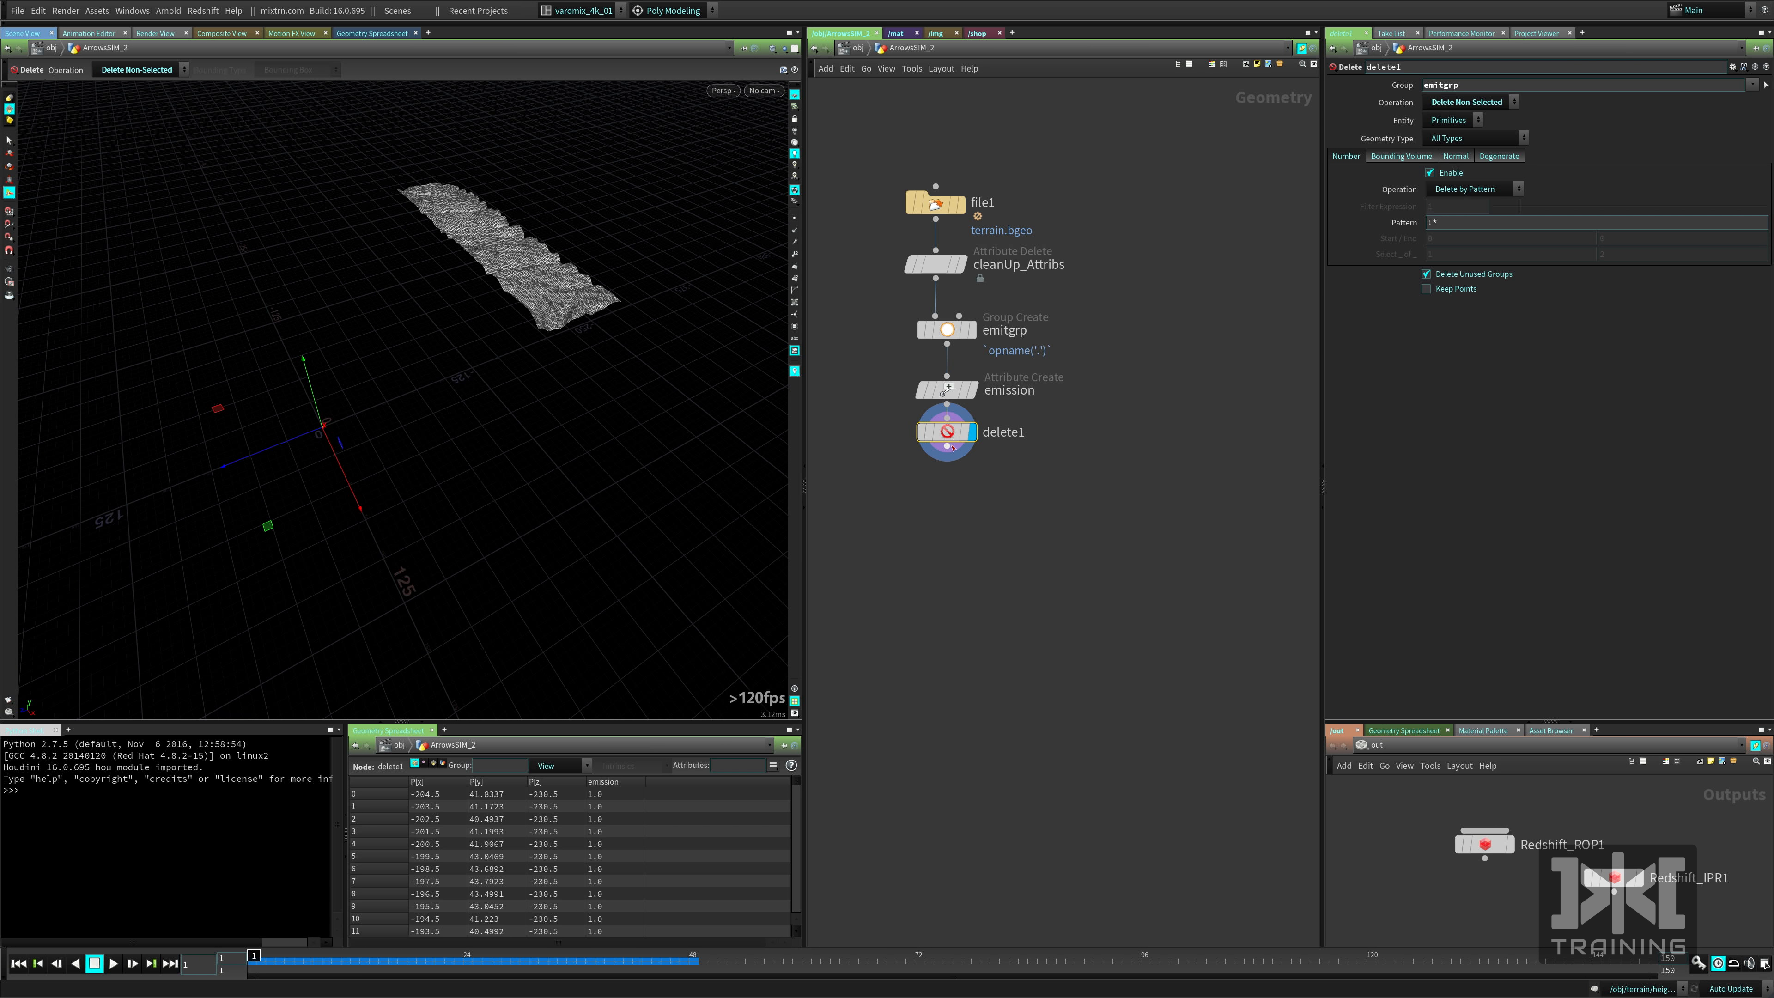
{"action": "key", "text": "Tab"}
{"action": "type", "text": "pop"}
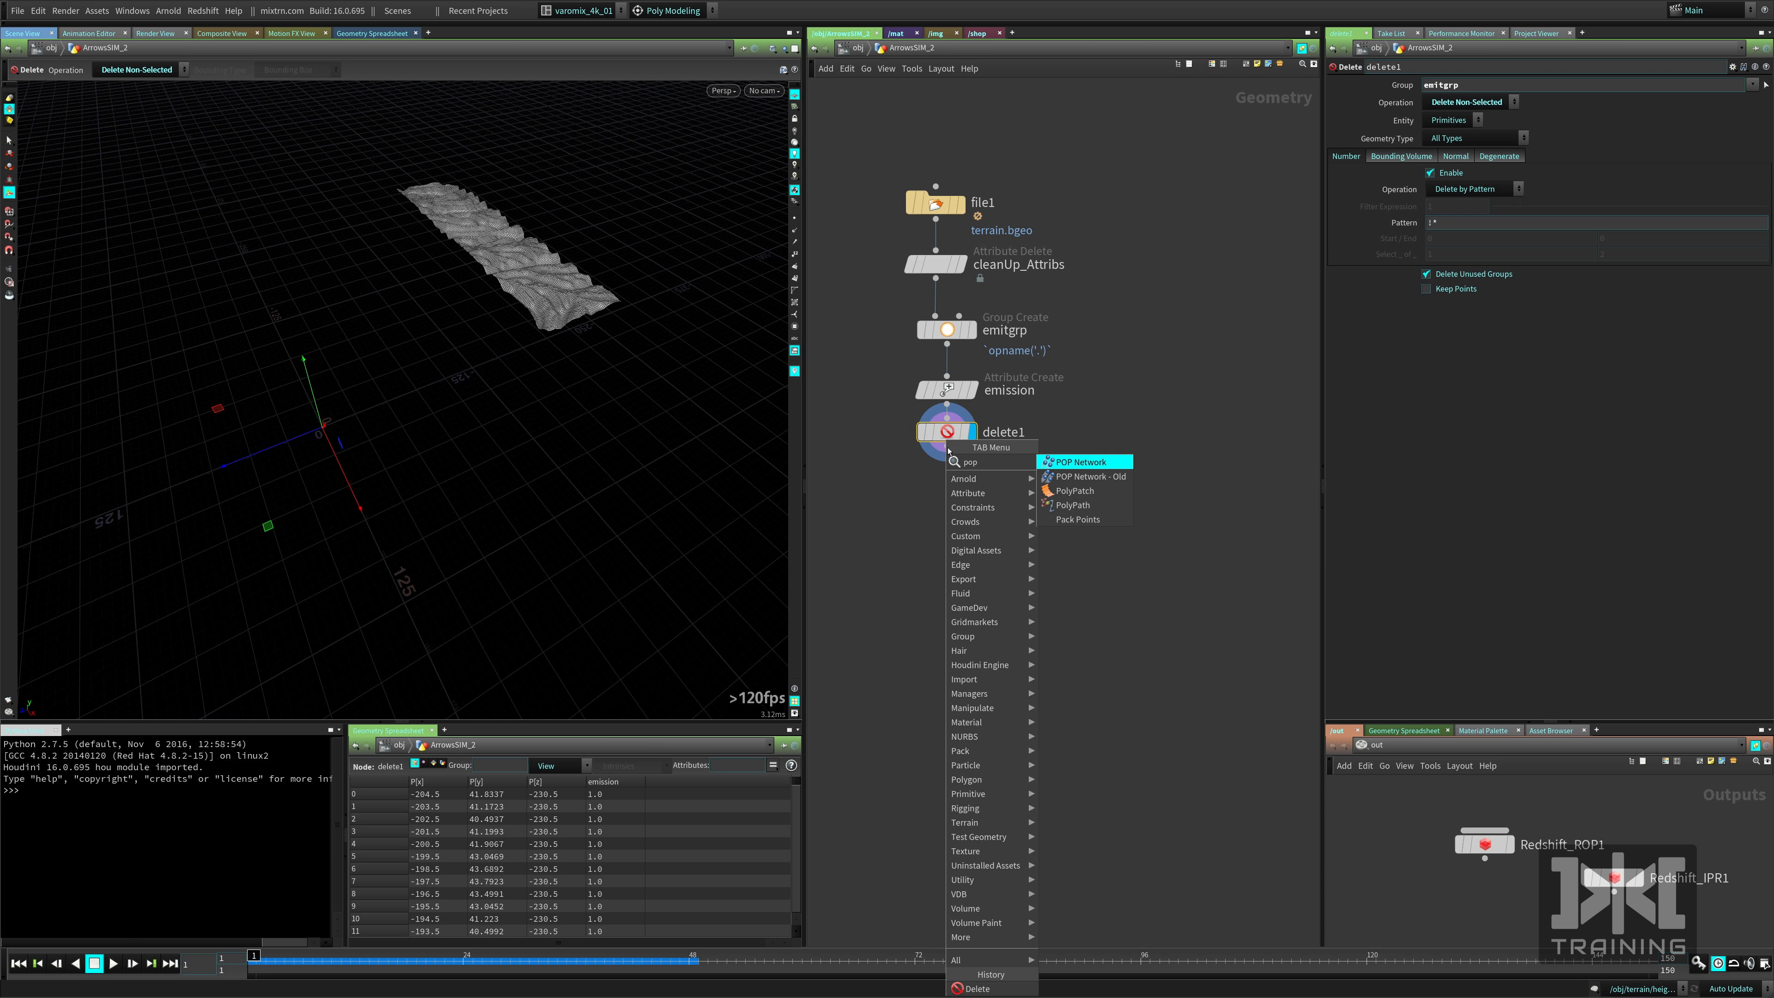
{"action": "left_click", "coordinate": [1074, 464]}
{"action": "left_click", "coordinate": [962, 501]}
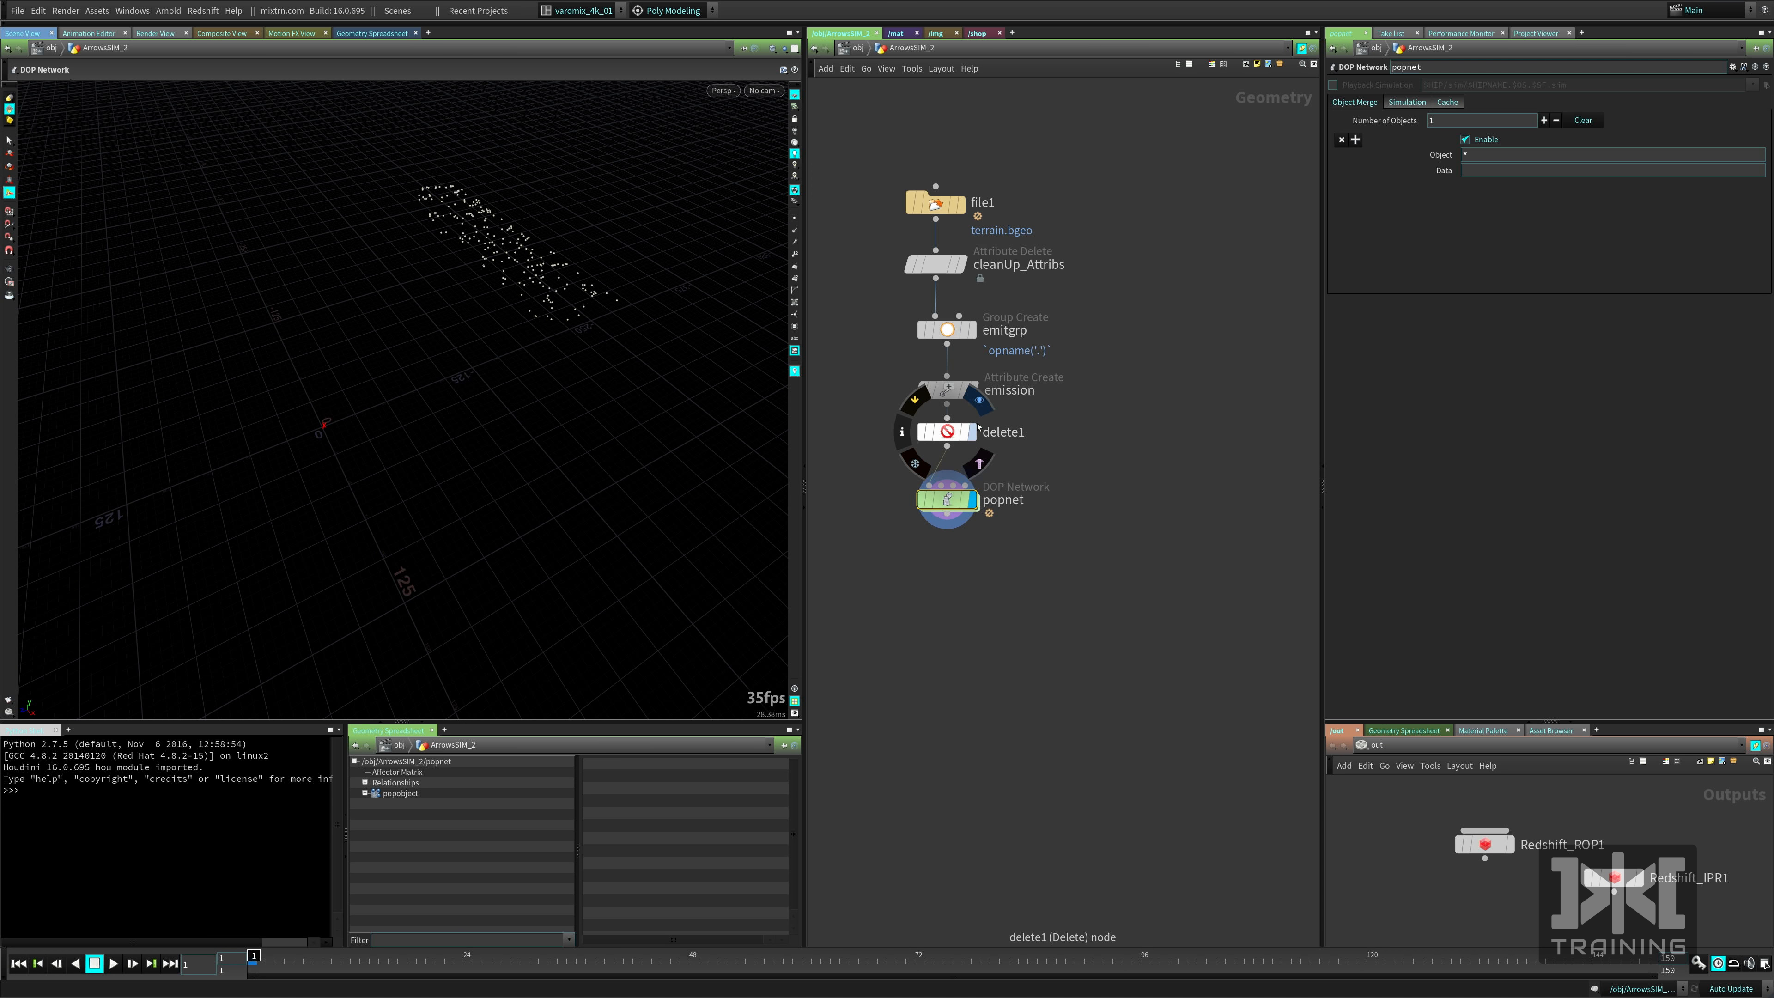
Space delete1 evenly above popnet and check the particle output with the emission node temporarily bypassed.
{"action": "left_click", "coordinate": [947, 390]}
{"action": "left_click_drag", "start_coordinate": [951, 424], "coordinate": [951, 432]}
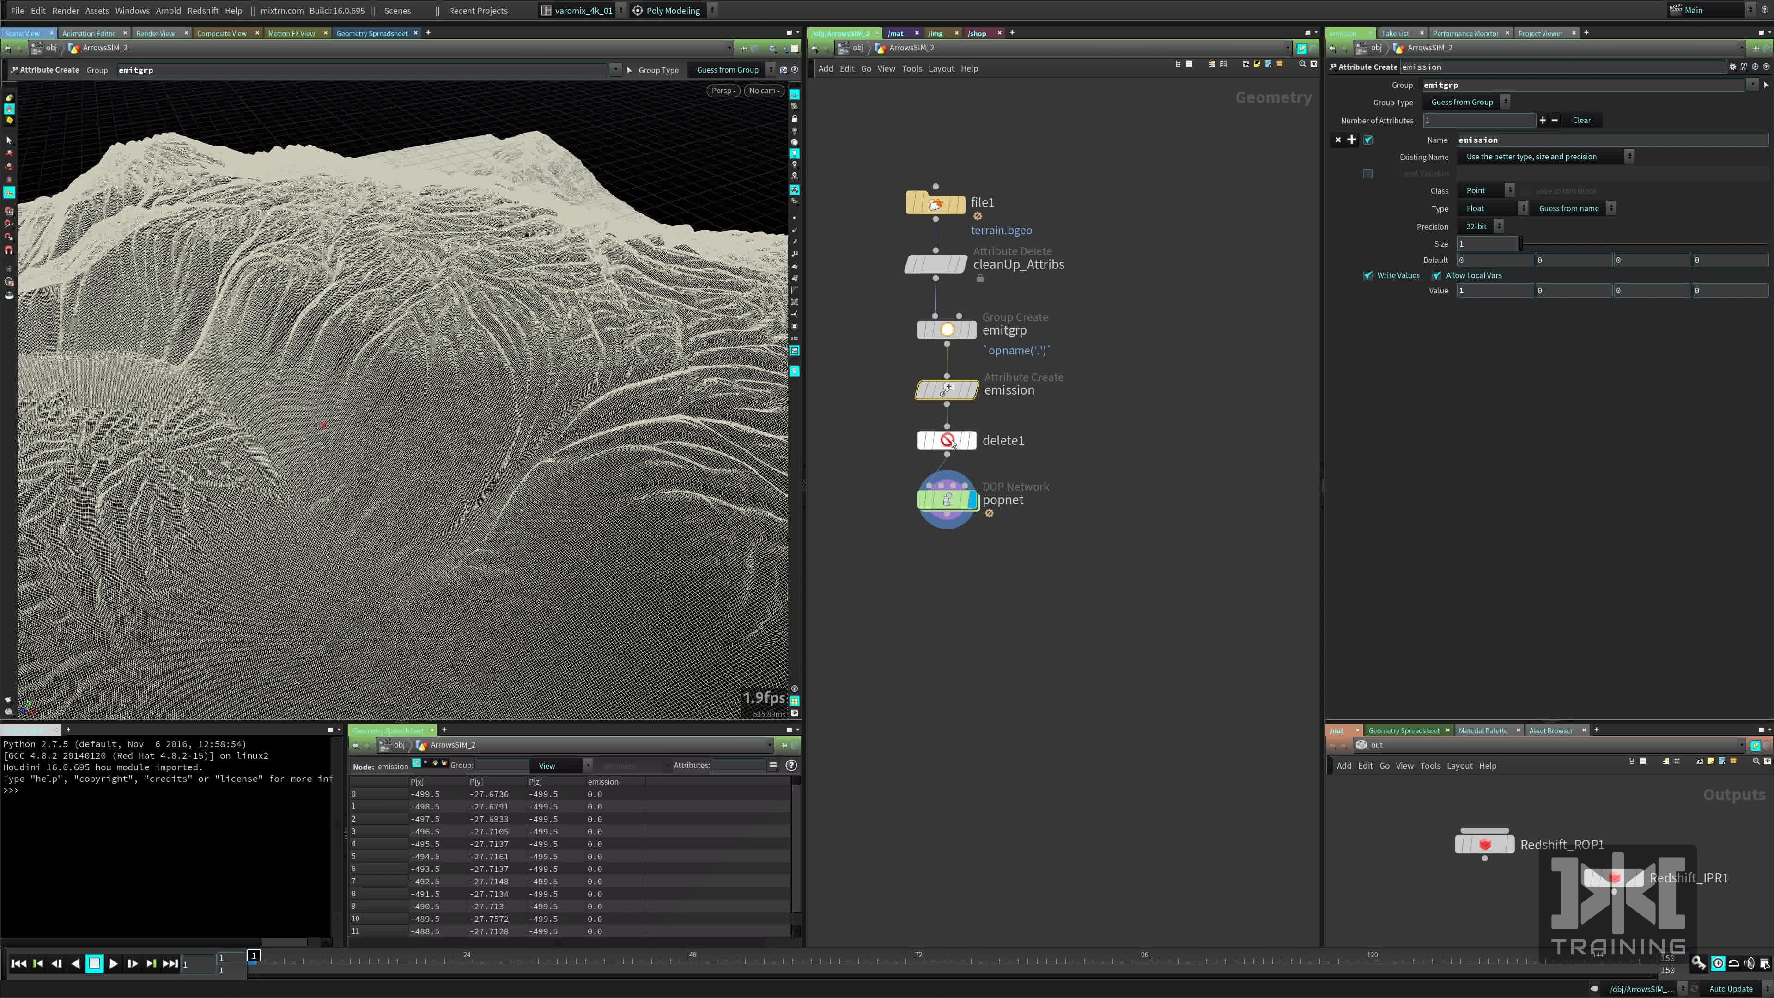
{"action": "left_click", "coordinate": [922, 392]}
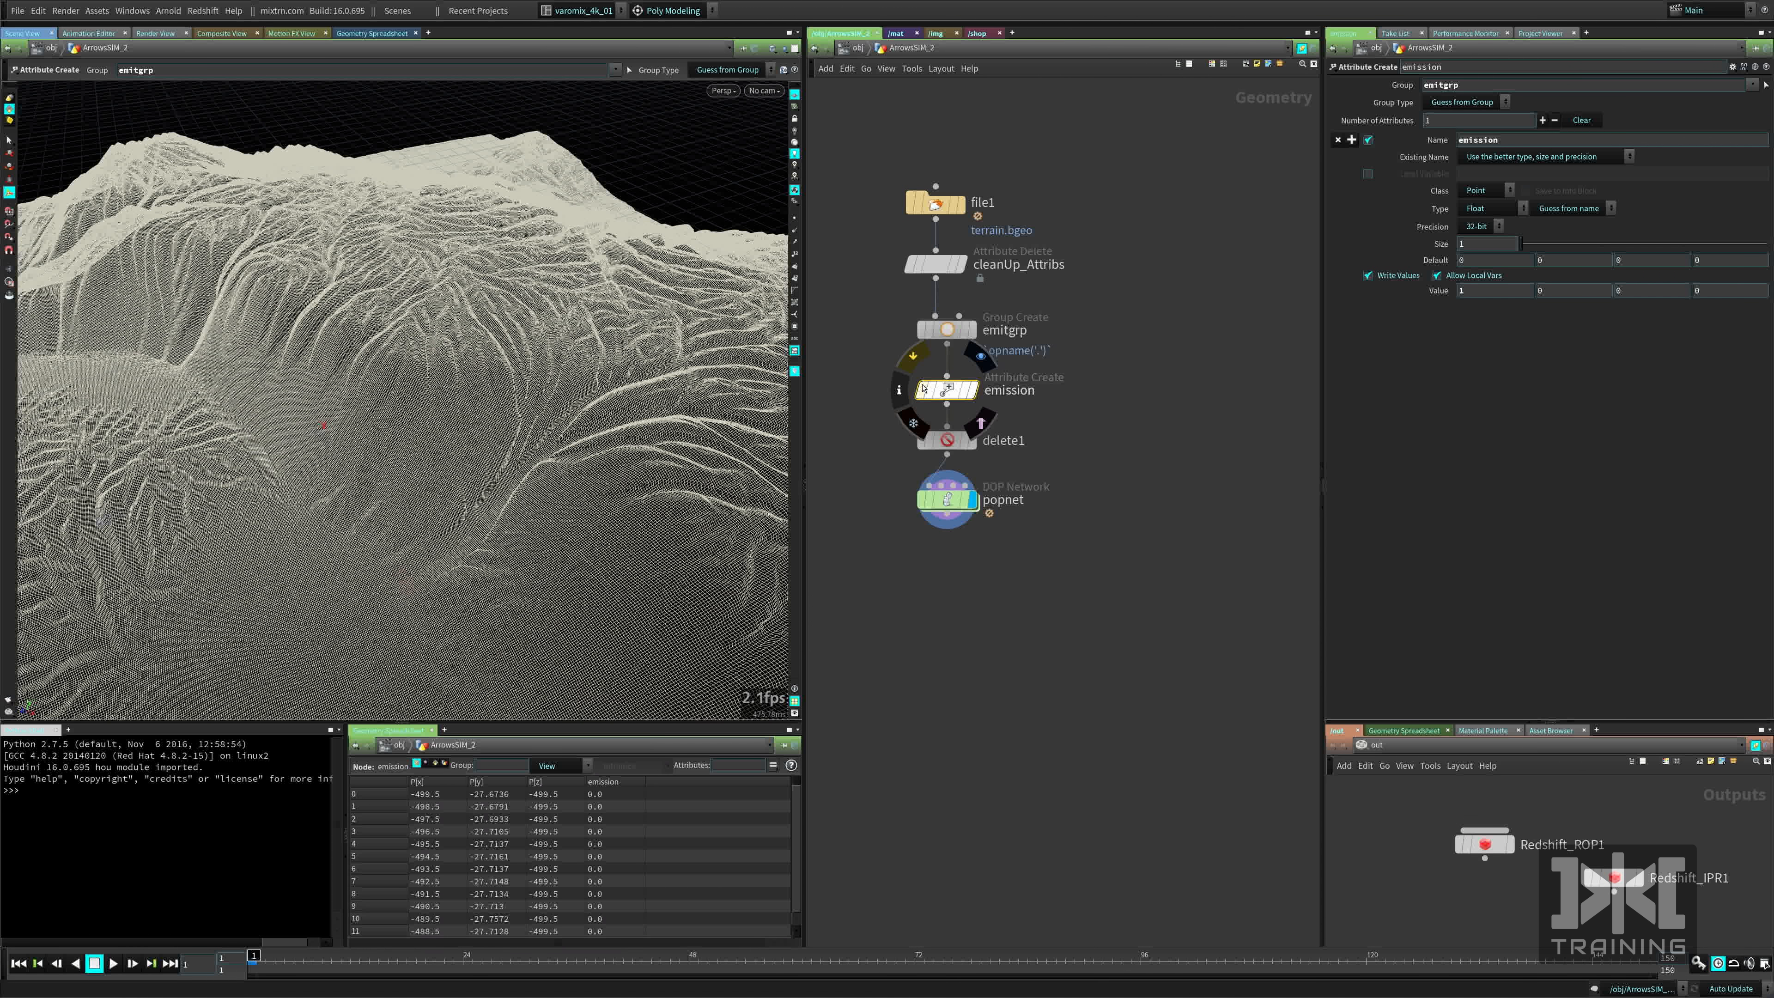
{"action": "left_click", "coordinate": [947, 500]}
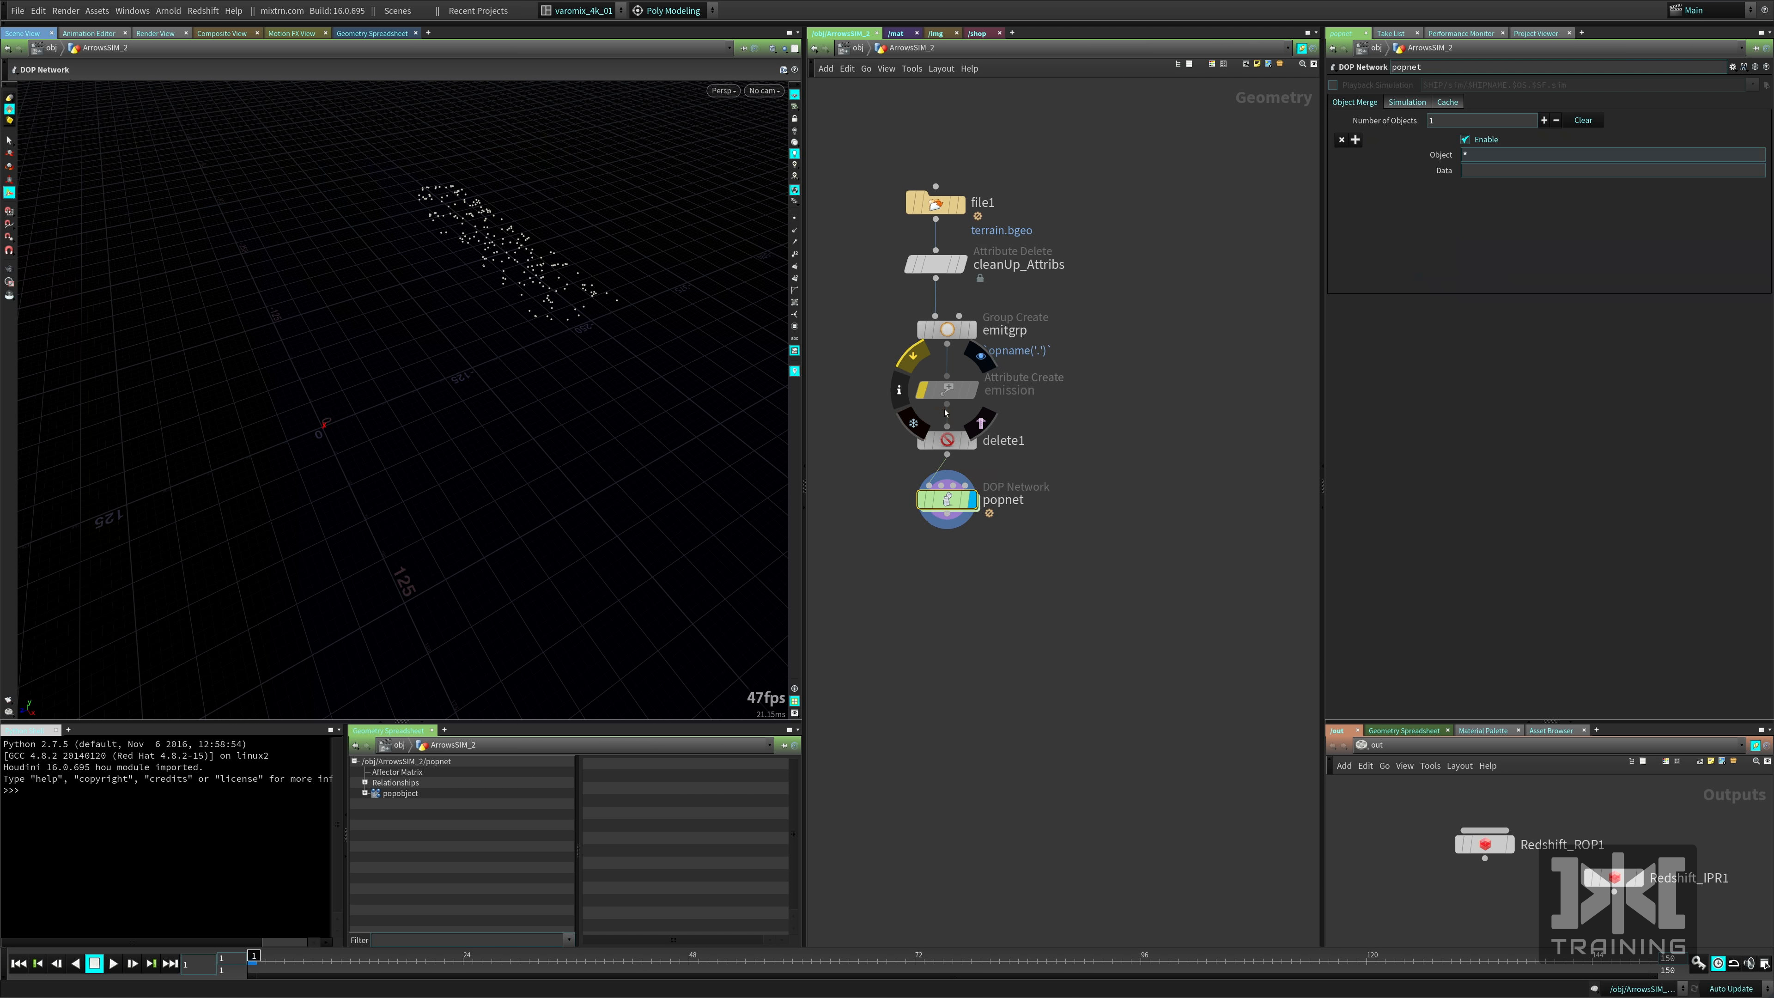
{"action": "left_click", "coordinate": [946, 390]}
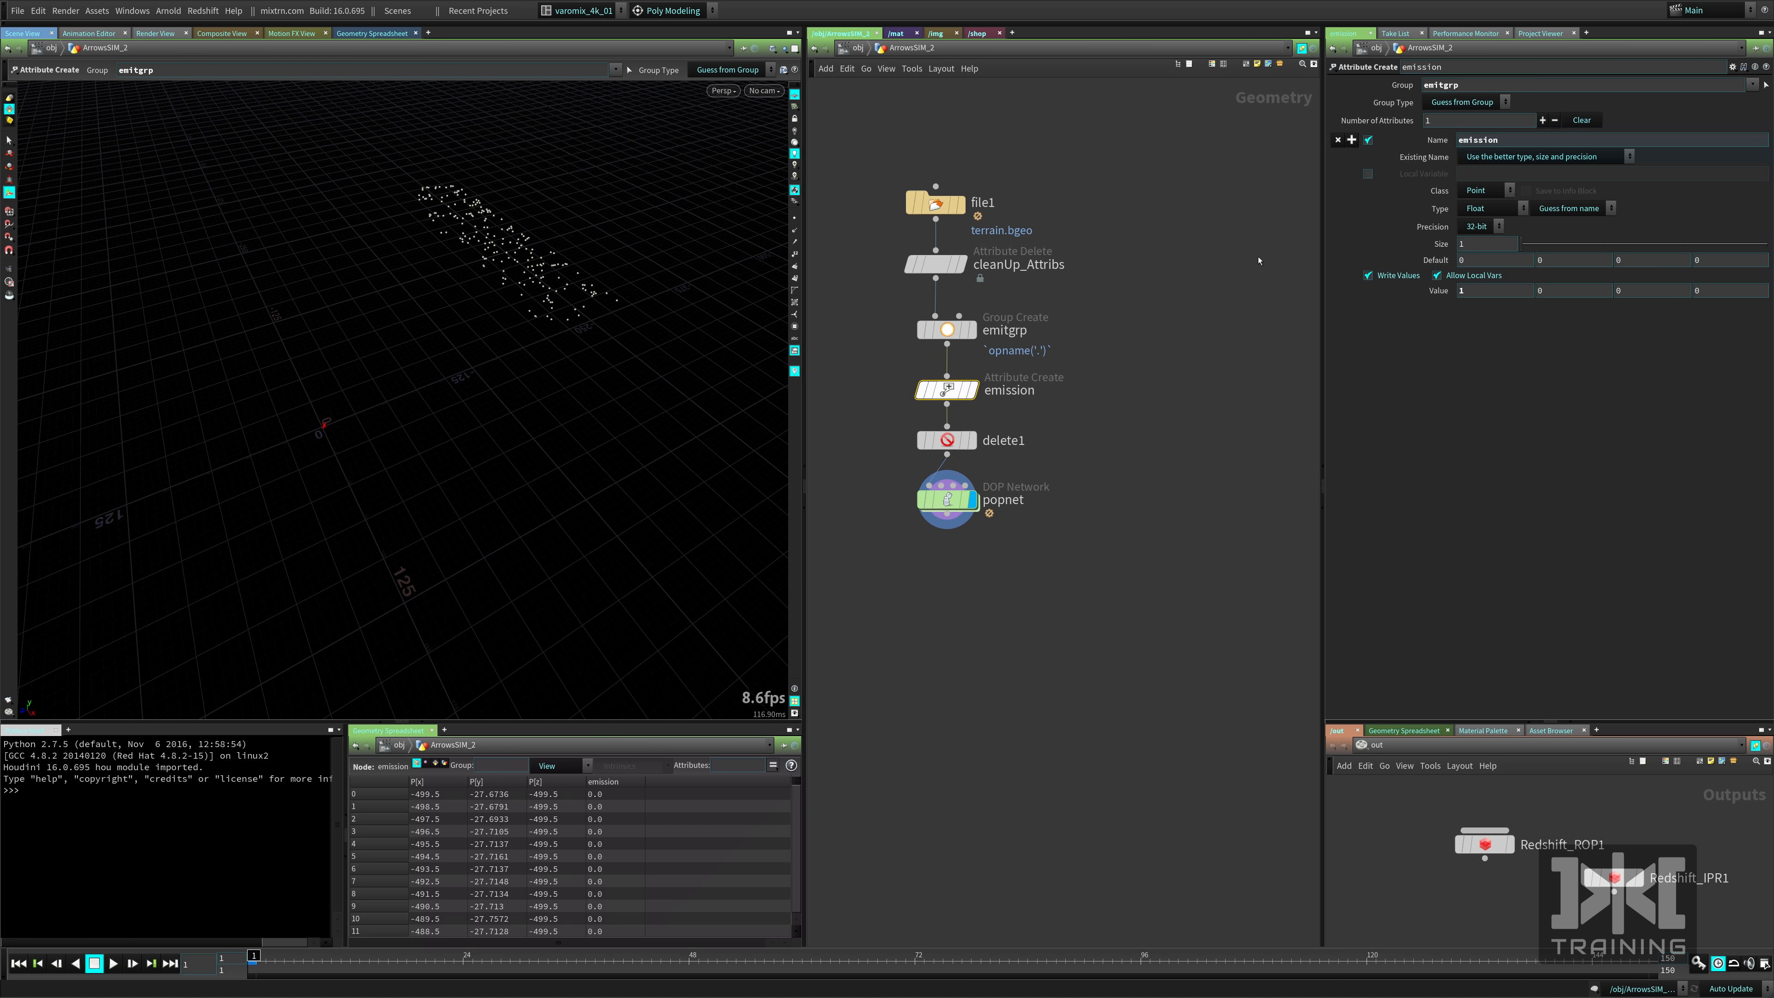
Open the popnet network and move source_first_input higher above wire_pops_into_here to make room between them.
{"action": "double_click", "coordinate": [950, 501]}
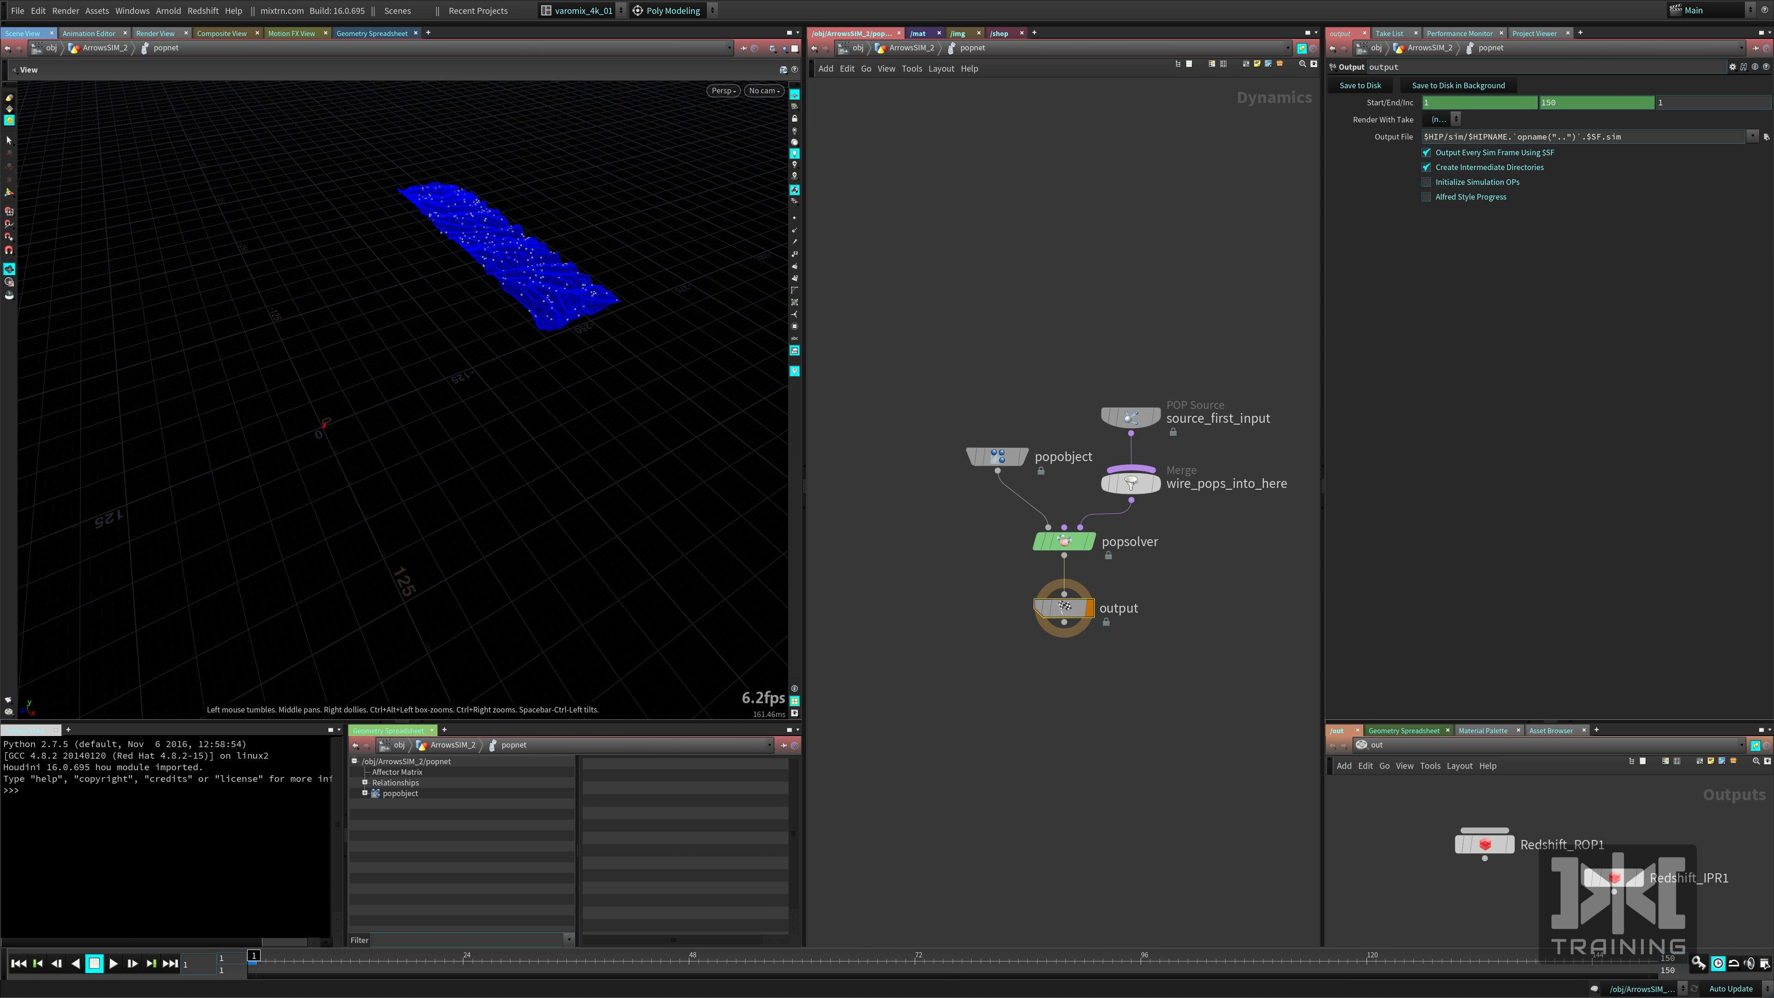
{"action": "middle_click_drag", "start_coordinate": [1136, 487], "coordinate": [1087, 442]}
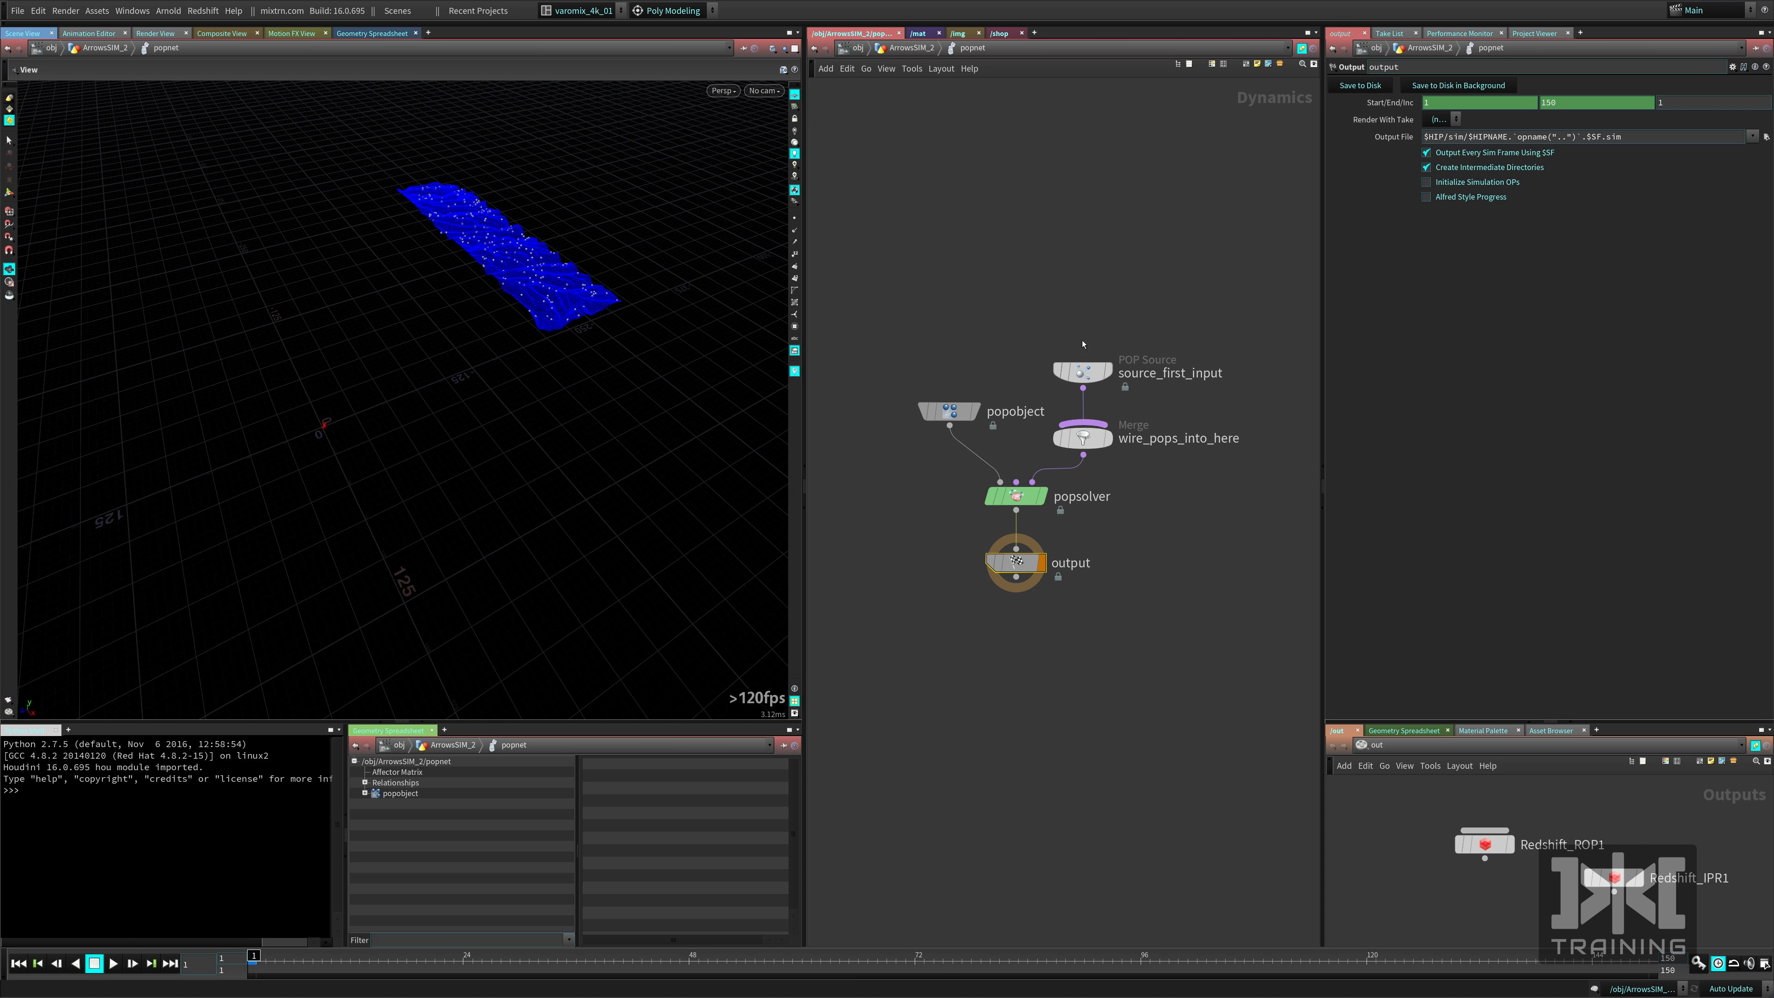
{"action": "left_click_drag", "start_coordinate": [1093, 372], "coordinate": [1092, 264]}
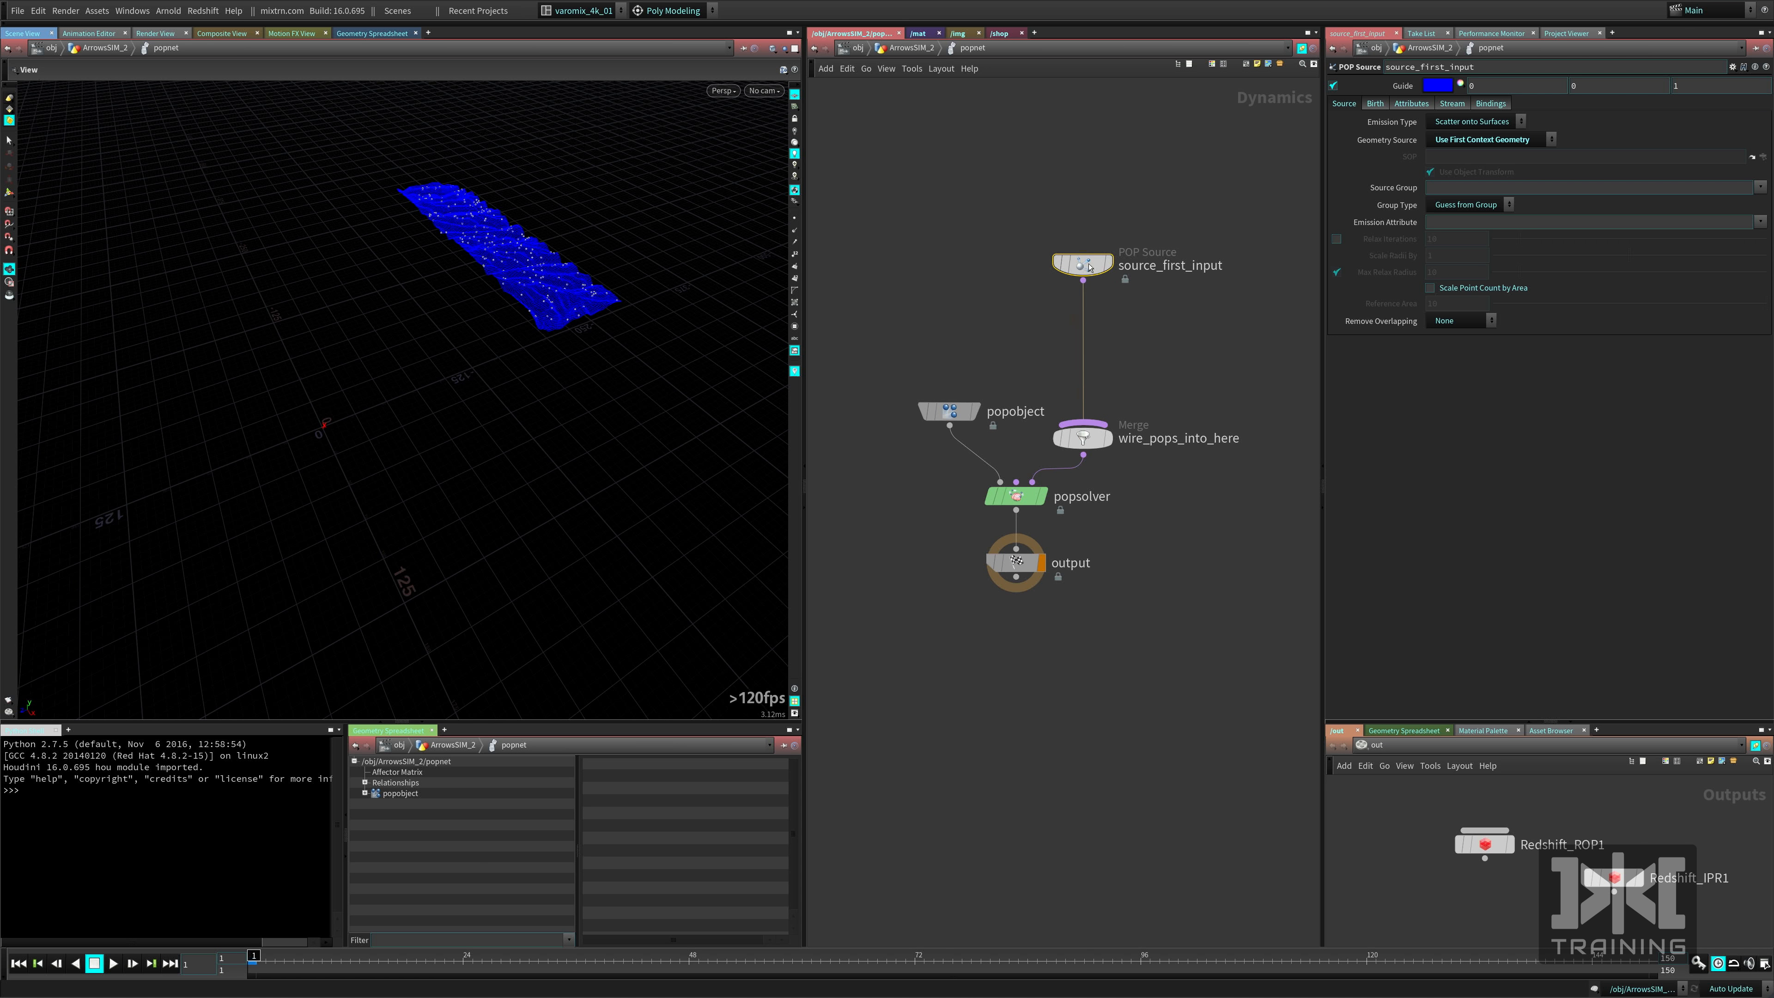
Examine the attributes offered for the Emission Attribute of source_first_input, and return to the ArrowsSIM_2 network.
{"action": "left_click", "coordinate": [1759, 222]}
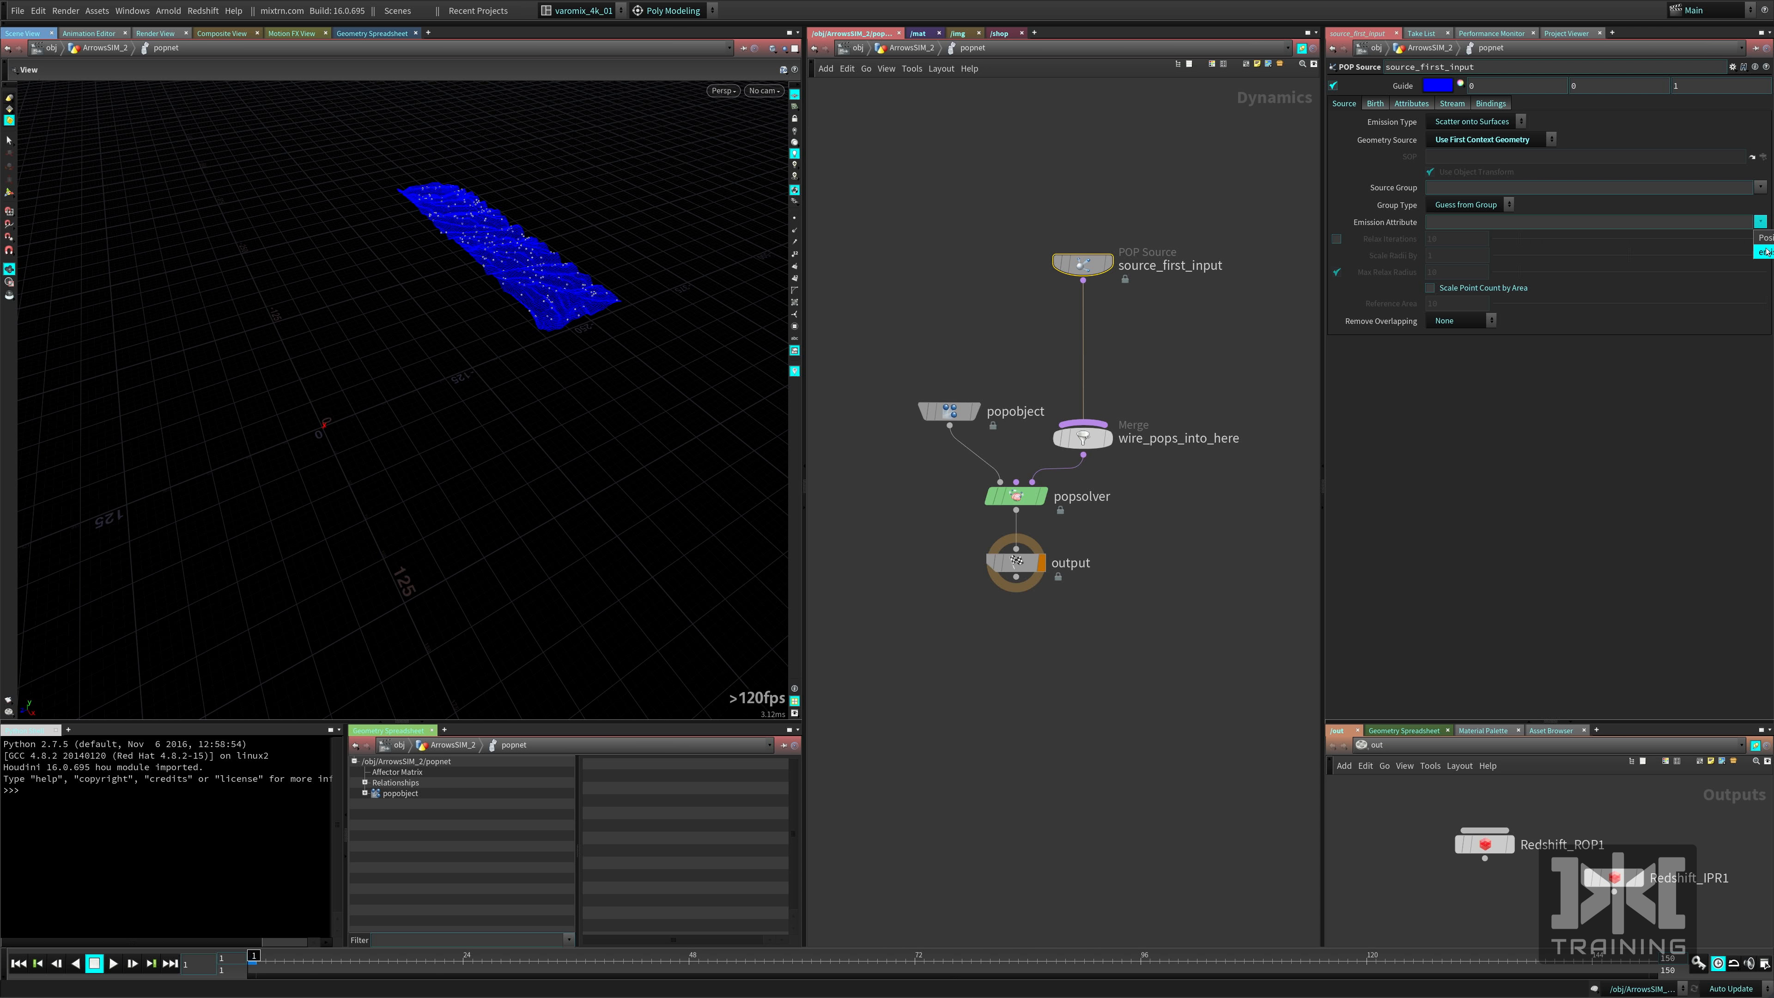
{"action": "left_click", "coordinate": [1691, 364]}
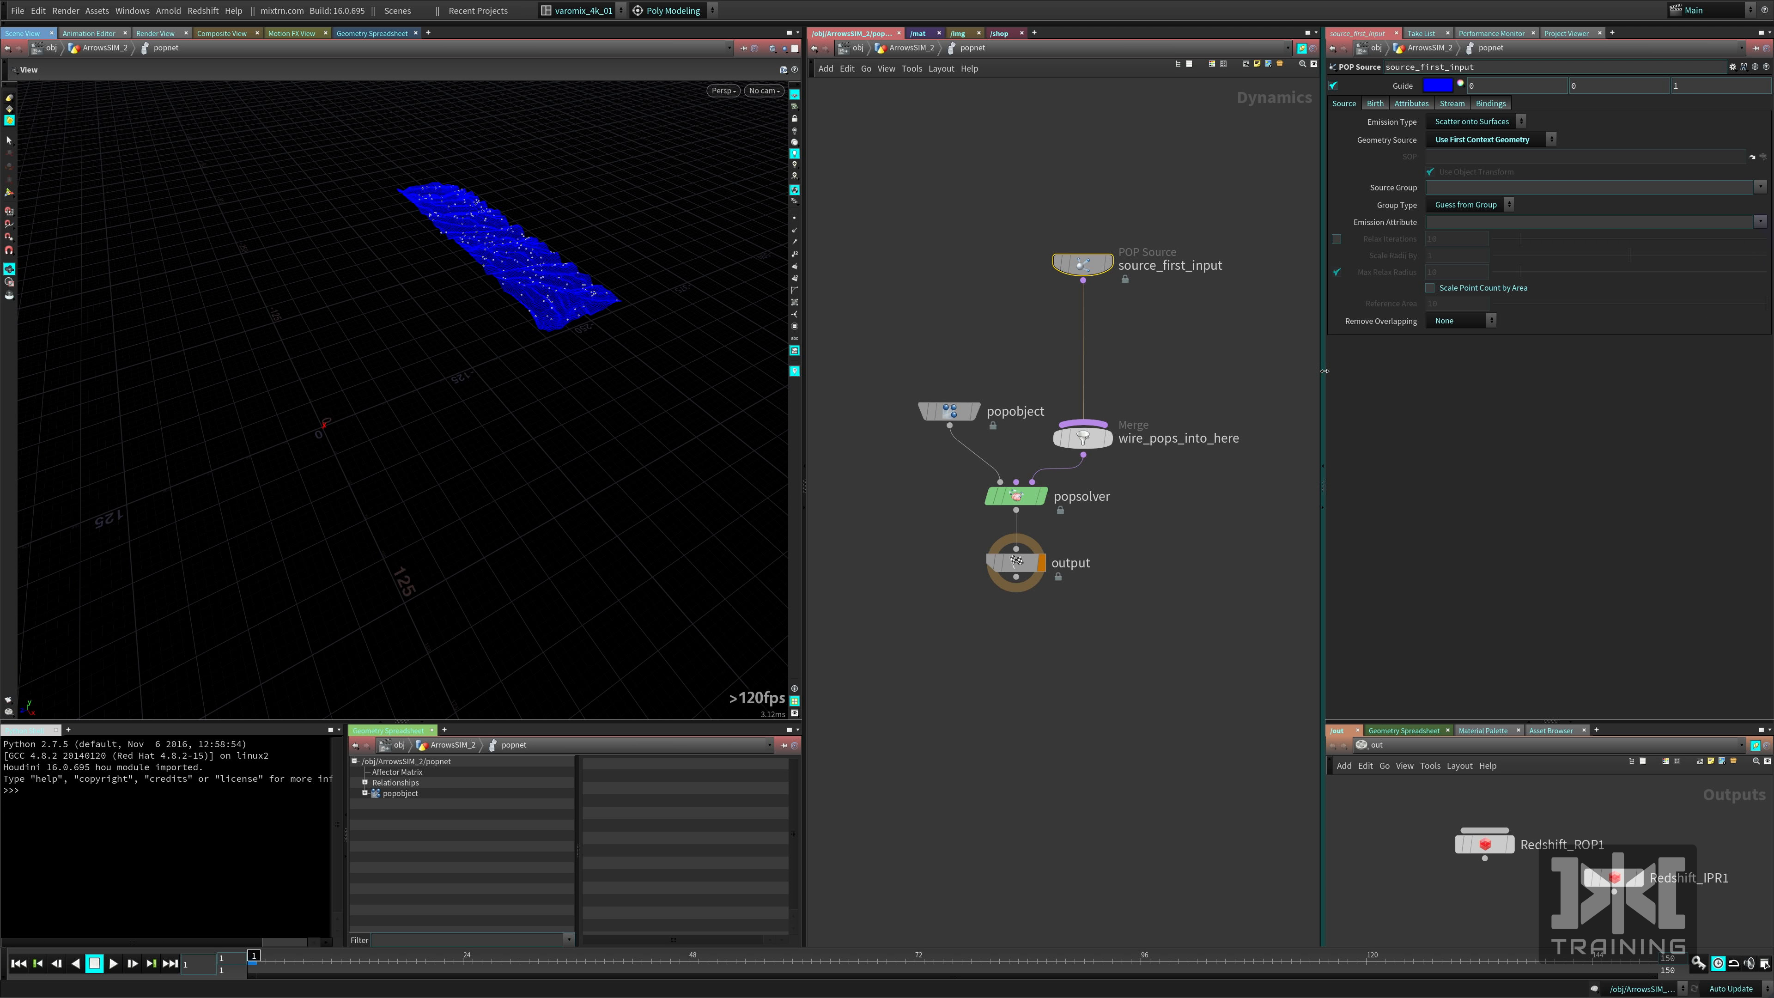
{"action": "left_click", "coordinate": [1323, 490]}
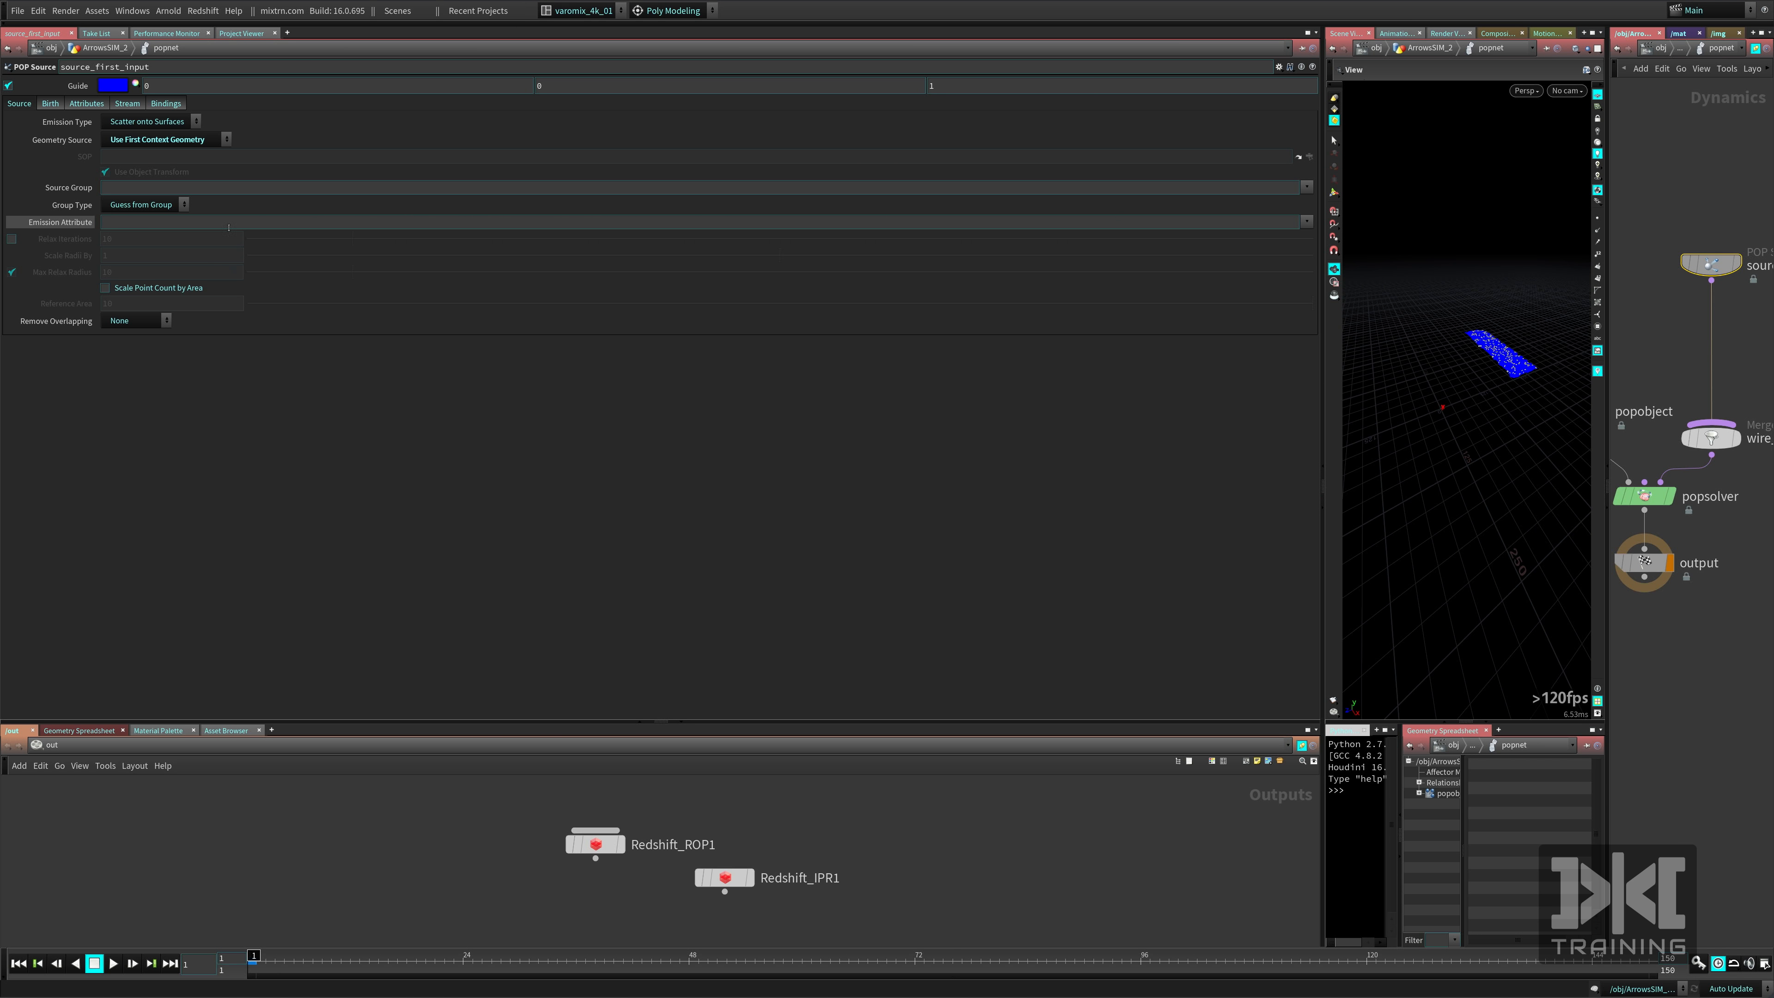
{"action": "left_click", "coordinate": [1306, 221]}
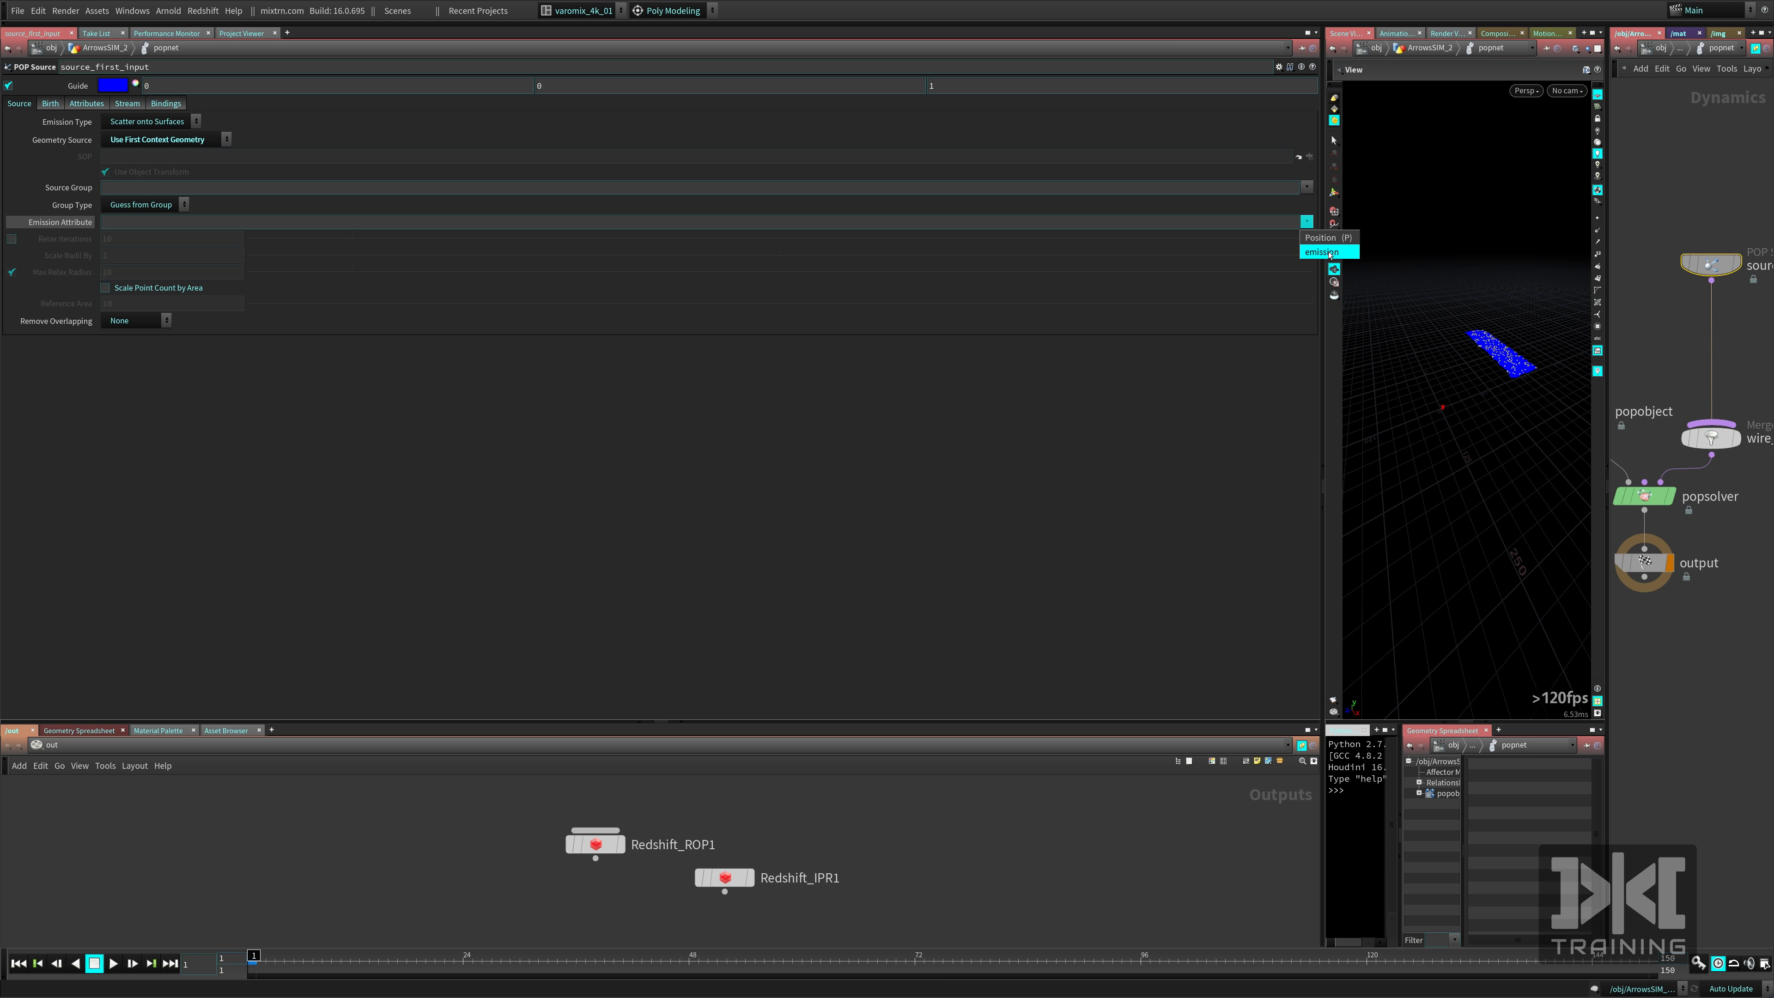
{"action": "left_click", "coordinate": [1173, 310]}
{"action": "left_click", "coordinate": [1307, 223]}
{"action": "left_click", "coordinate": [1306, 233]}
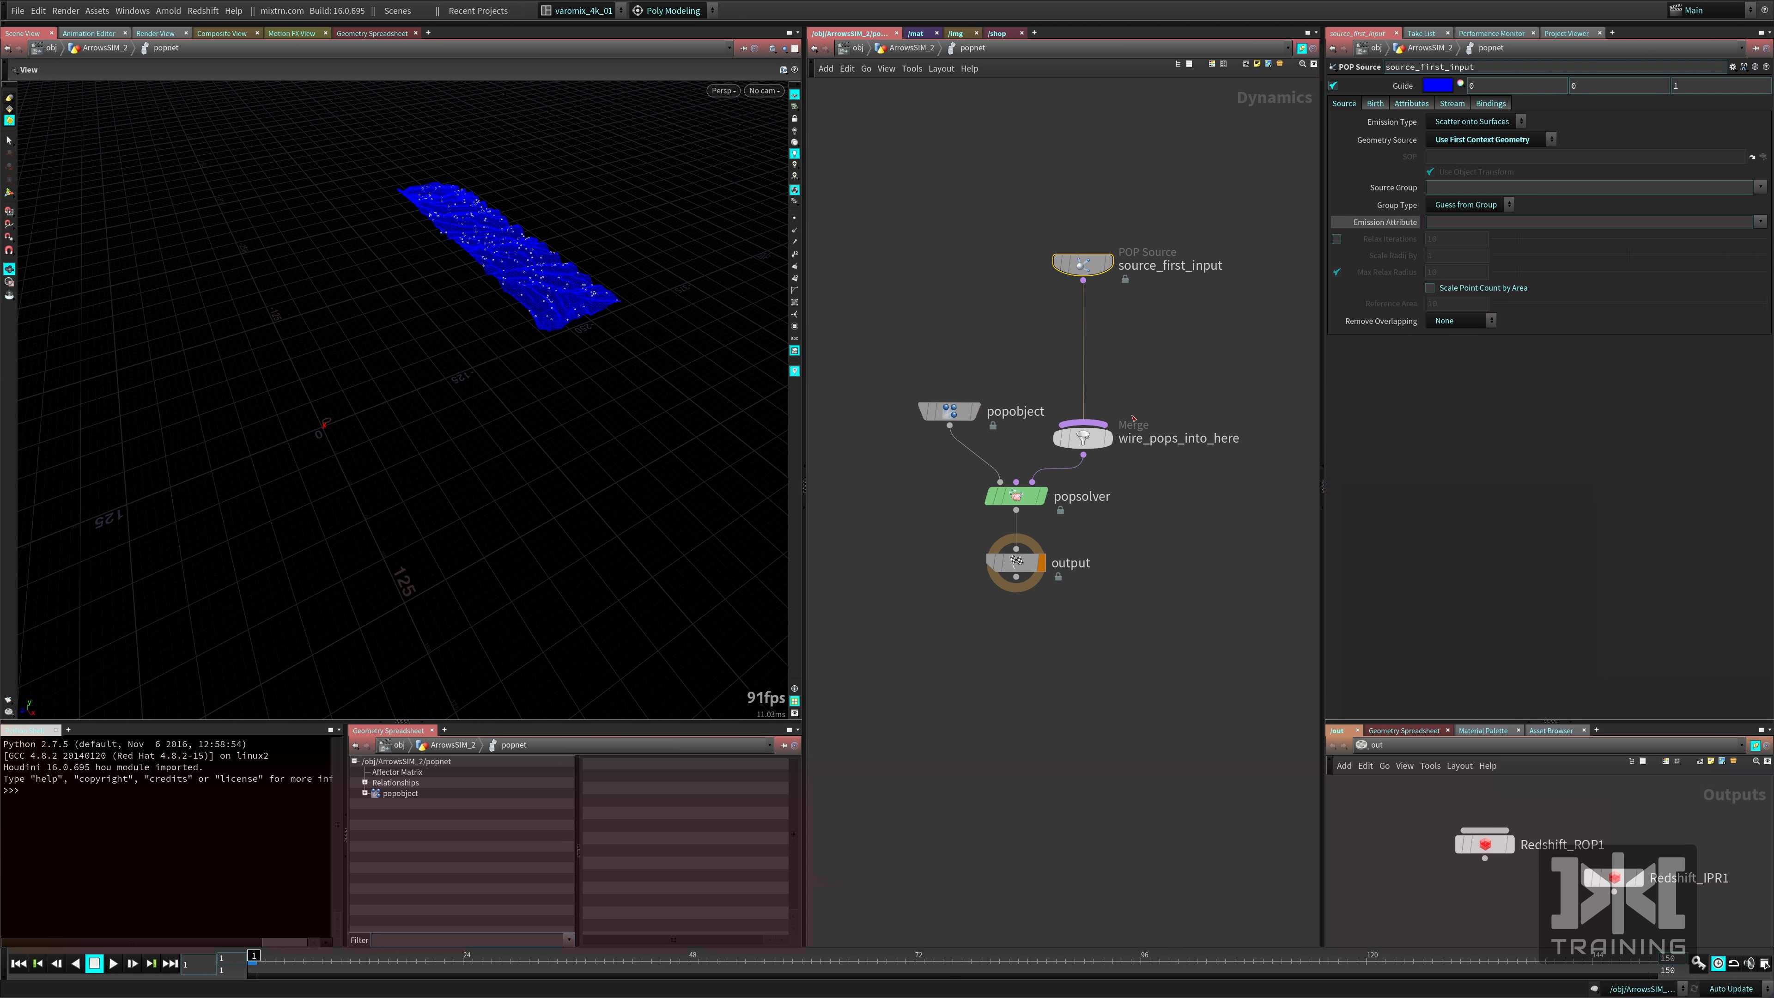
{"action": "left_click", "coordinate": [1765, 222]}
{"action": "left_click", "coordinate": [1765, 237]}
{"action": "key", "text": "u"}
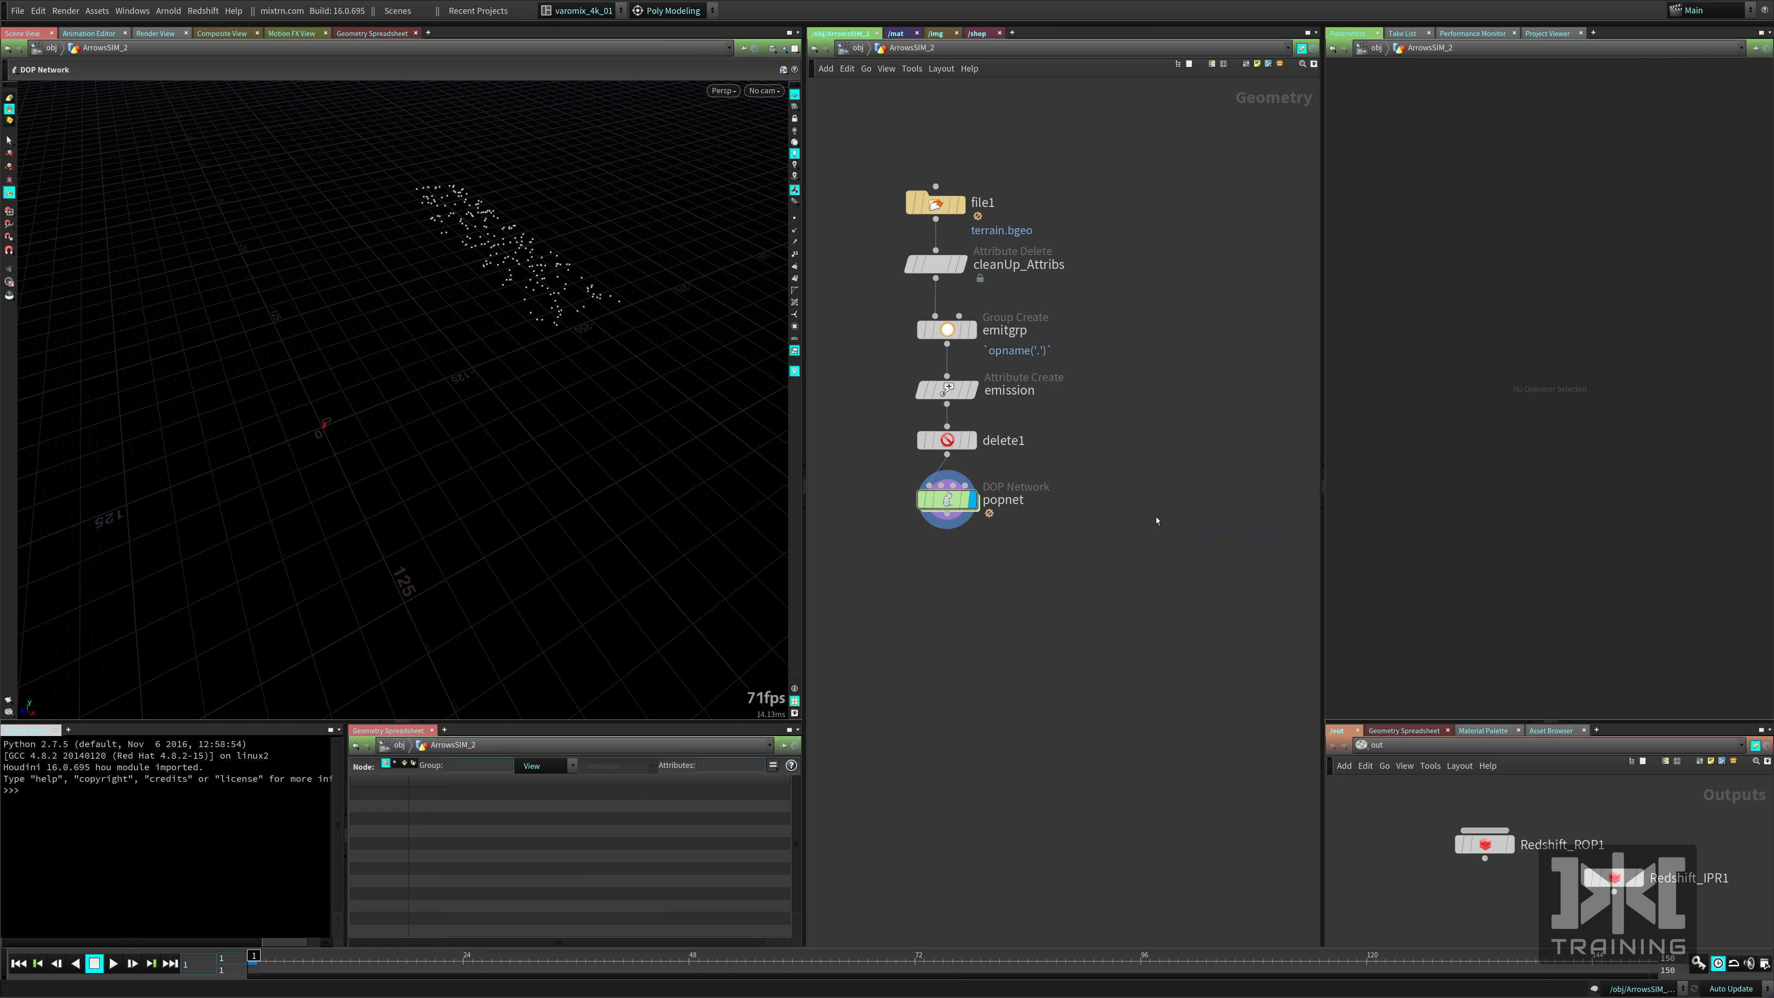
Add a File node beside popnet that loads terraing_collision.bgeo from the project's geo folder.
{"action": "key", "text": "Tab"}
{"action": "type", "text": "file"}
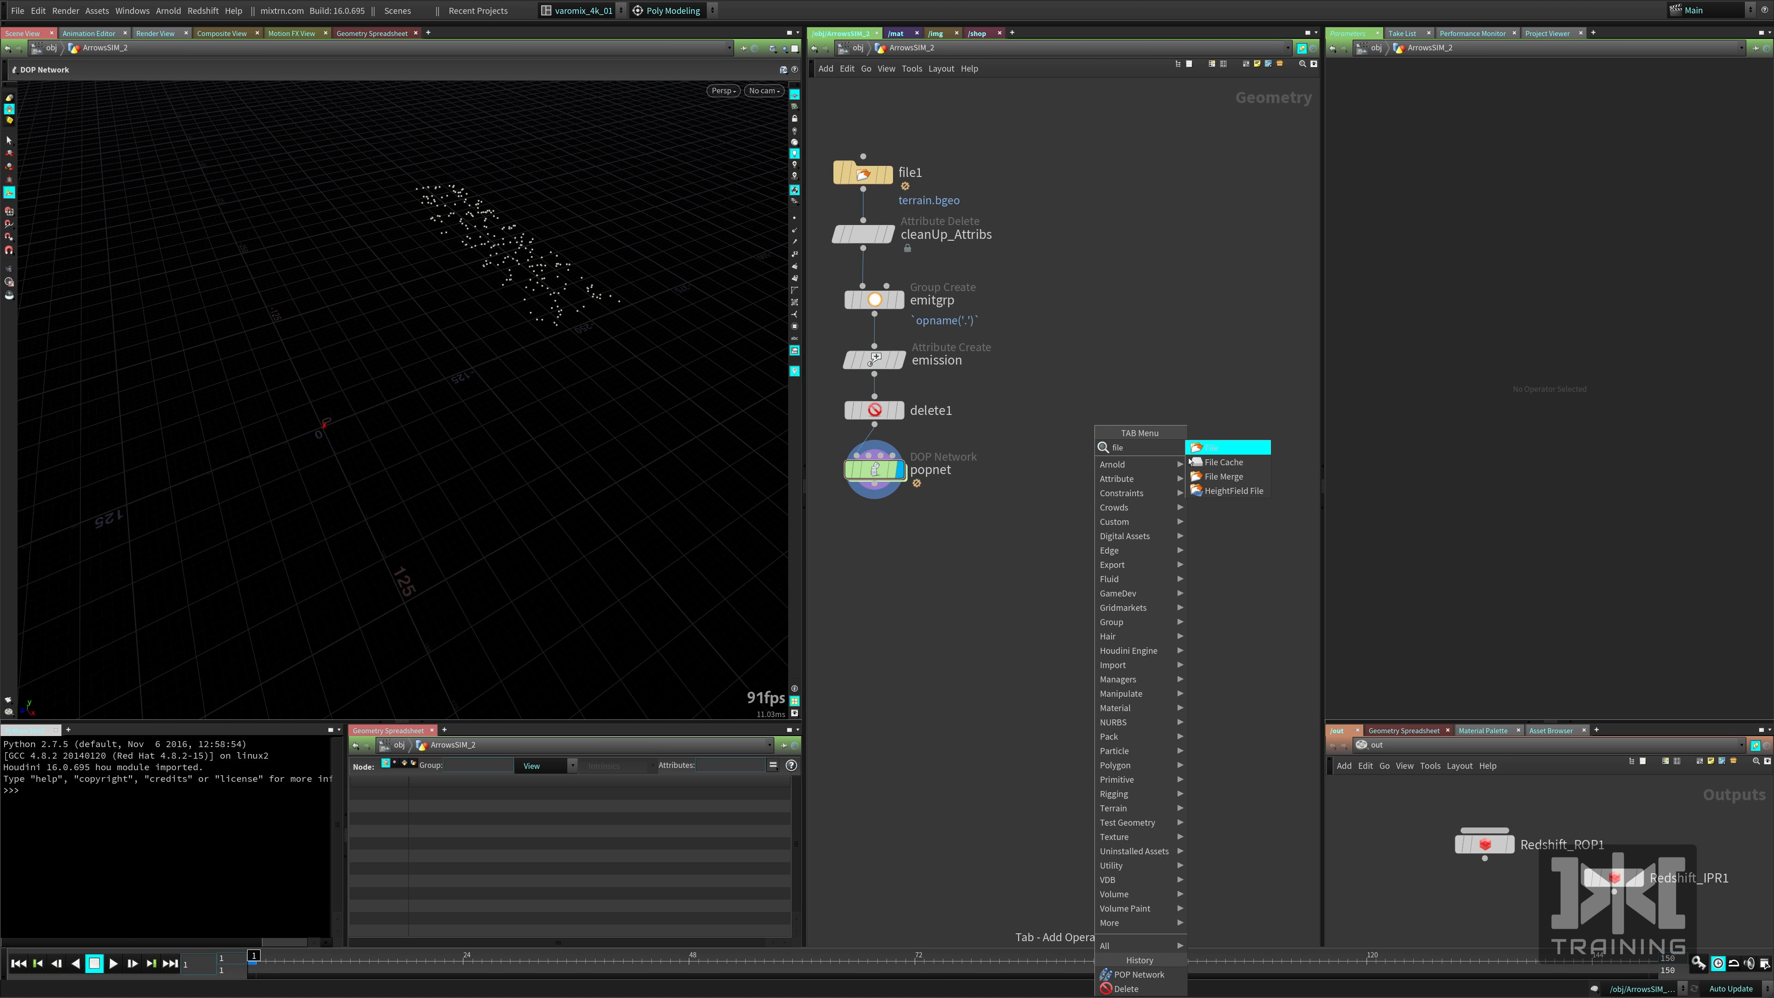
{"action": "key", "text": "Return"}
{"action": "left_click", "coordinate": [1083, 465]}
{"action": "left_click", "coordinate": [1765, 104]}
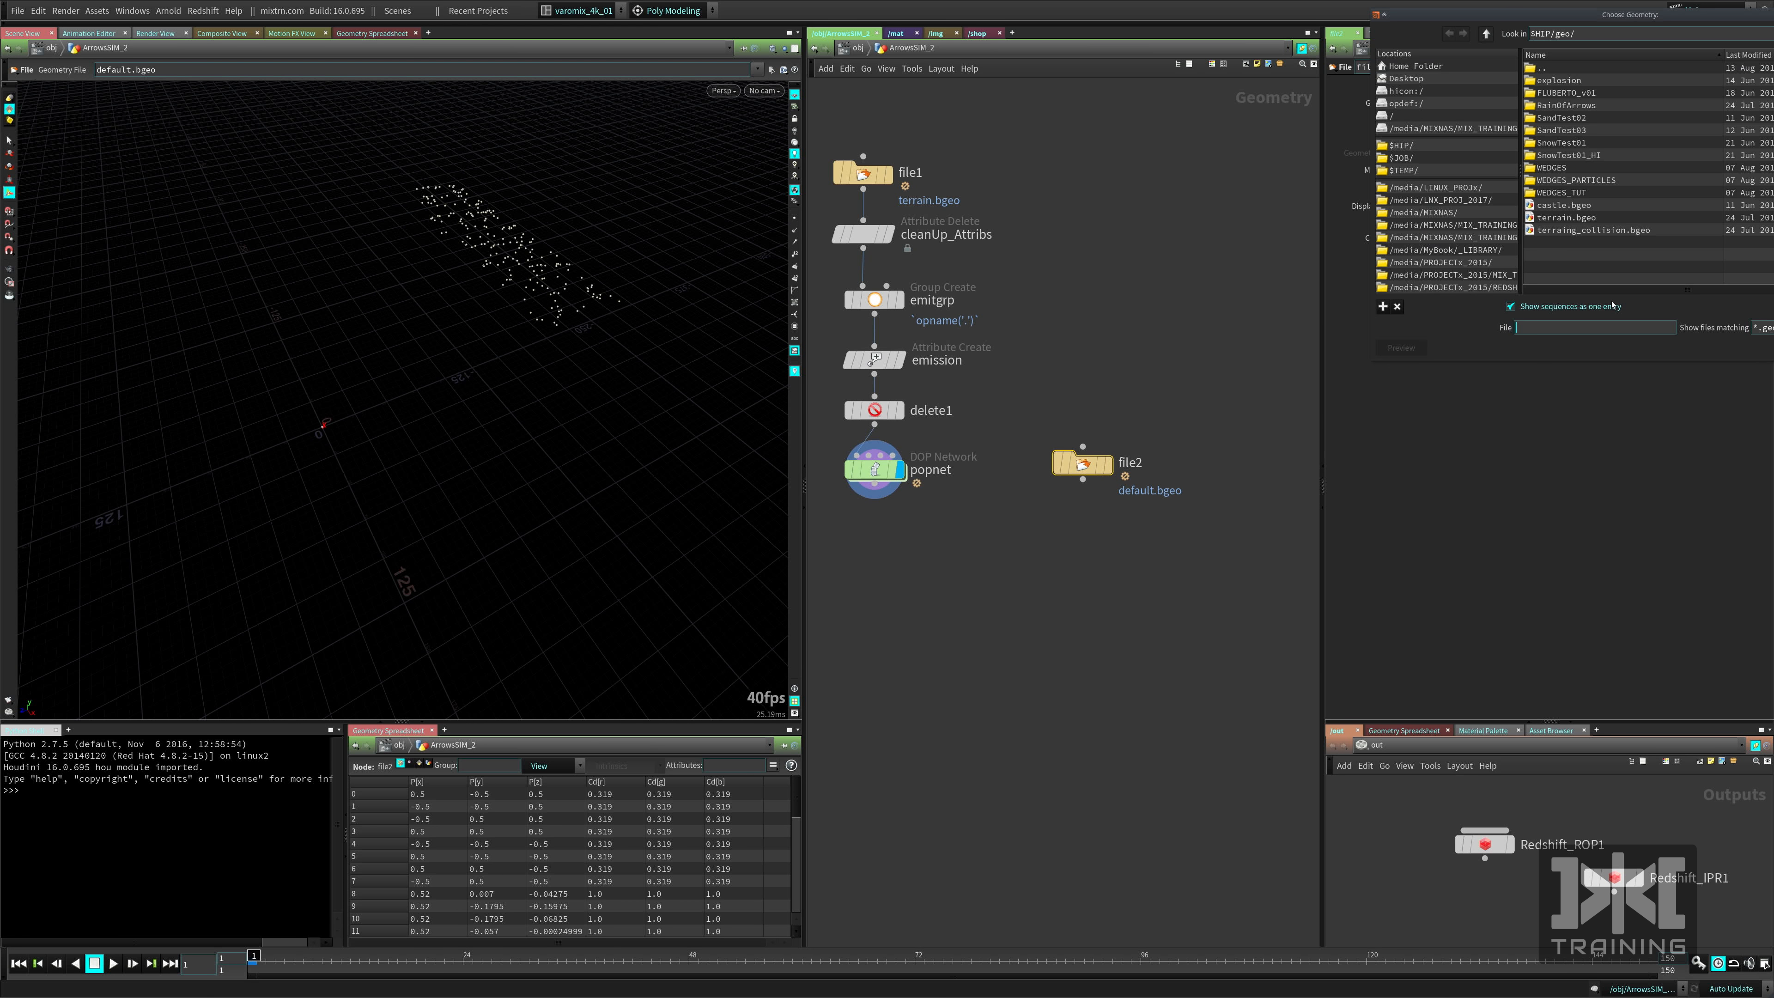
{"action": "double_click", "coordinate": [1562, 230]}
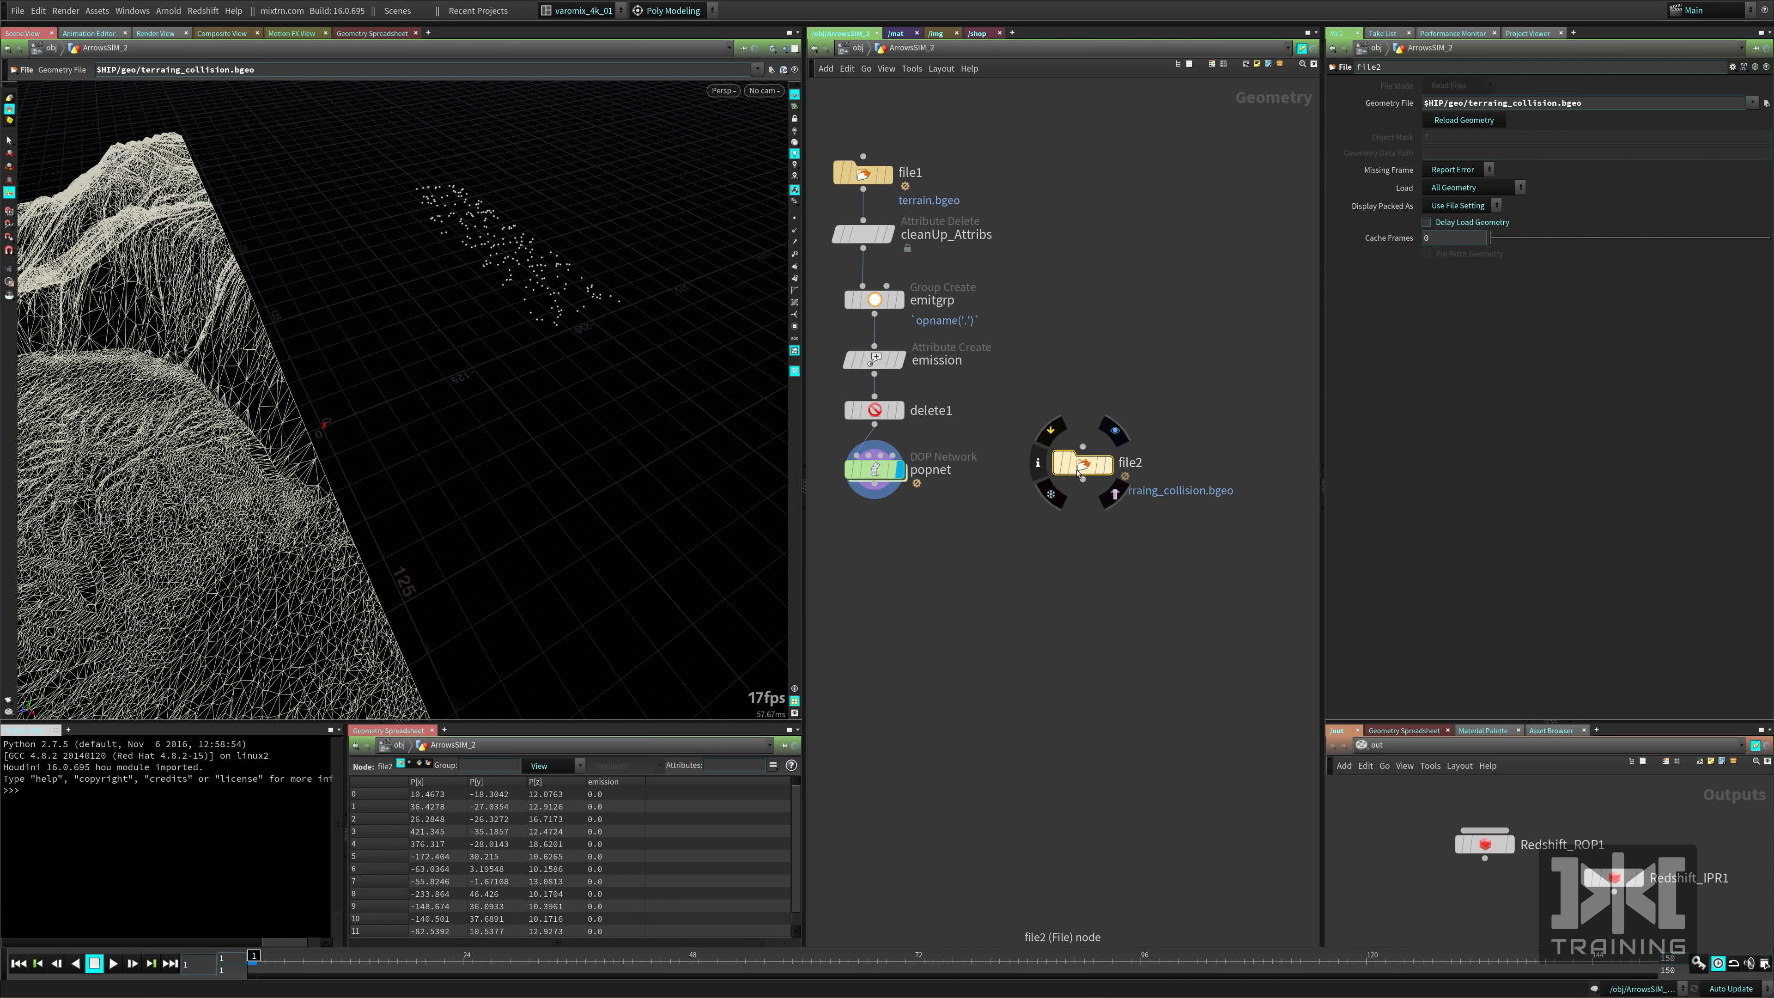
{"action": "left_click", "coordinate": [1085, 486]}
{"action": "right_click_drag", "start_coordinate": [424, 558], "coordinate": [475, 521], "text": "alt"}
{"action": "left_click_drag", "start_coordinate": [475, 521], "coordinate": [559, 489], "text": "alt"}
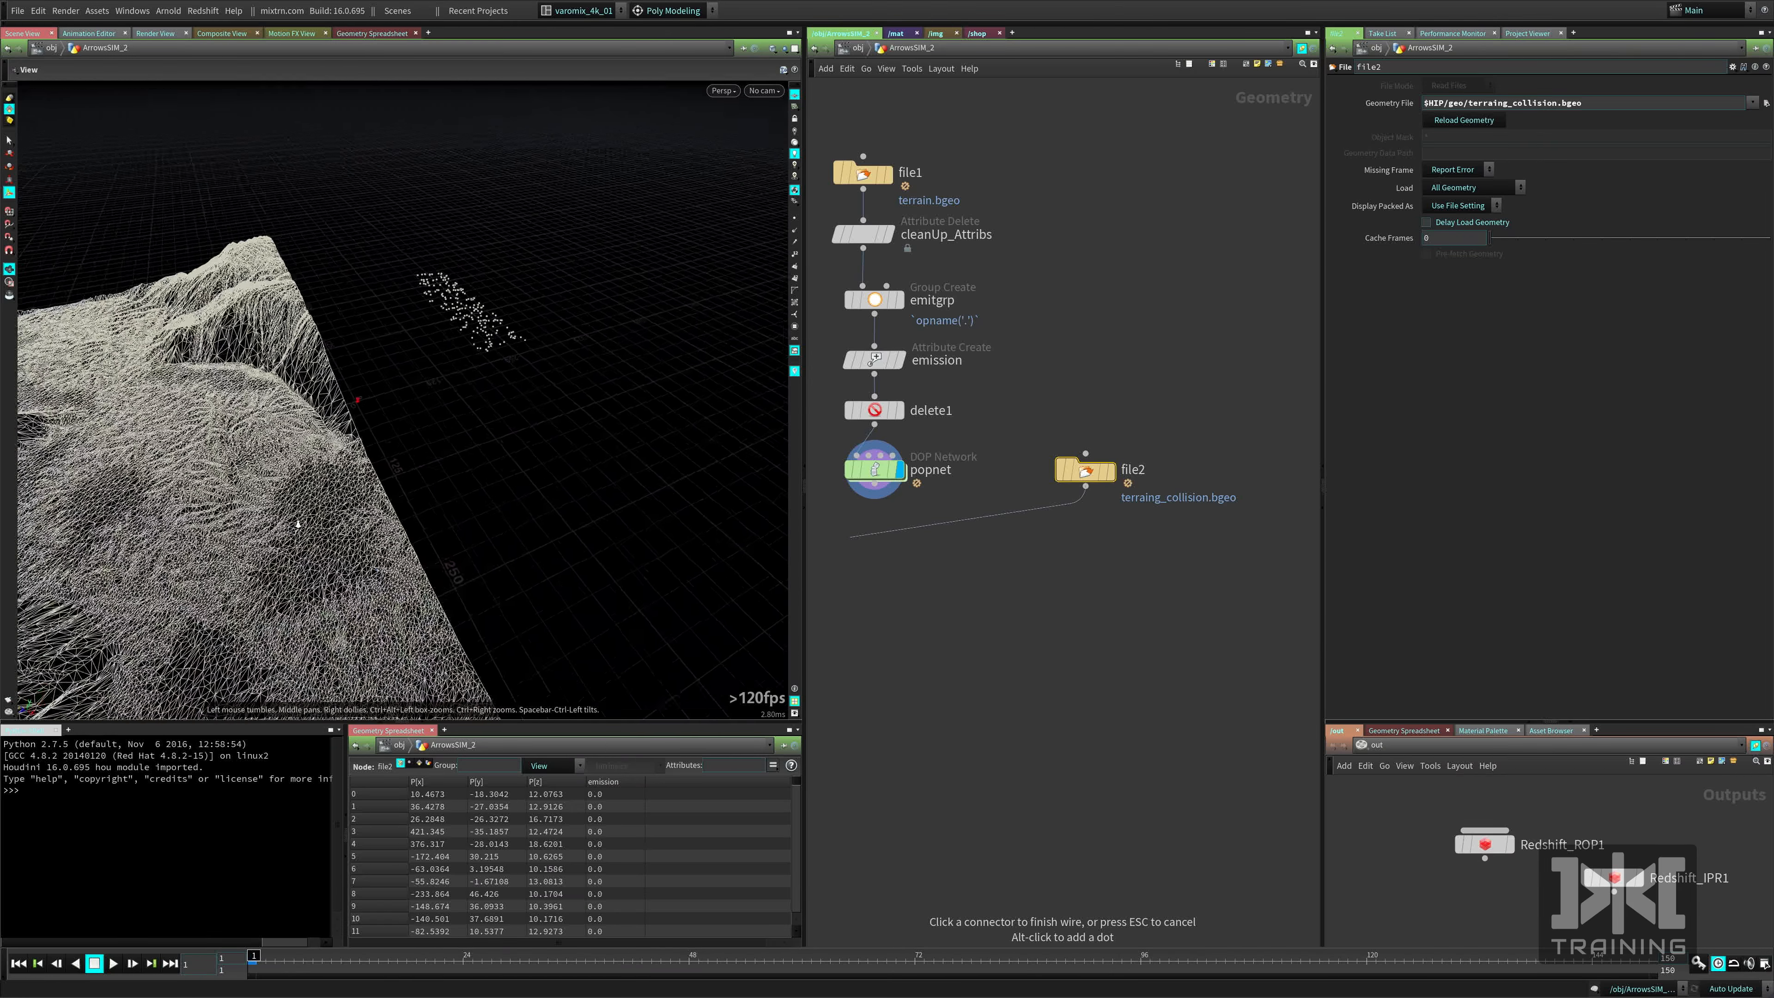
{"action": "middle_click_drag", "start_coordinate": [558, 490], "coordinate": [648, 476], "text": "alt"}
{"action": "key", "text": "Escape"}
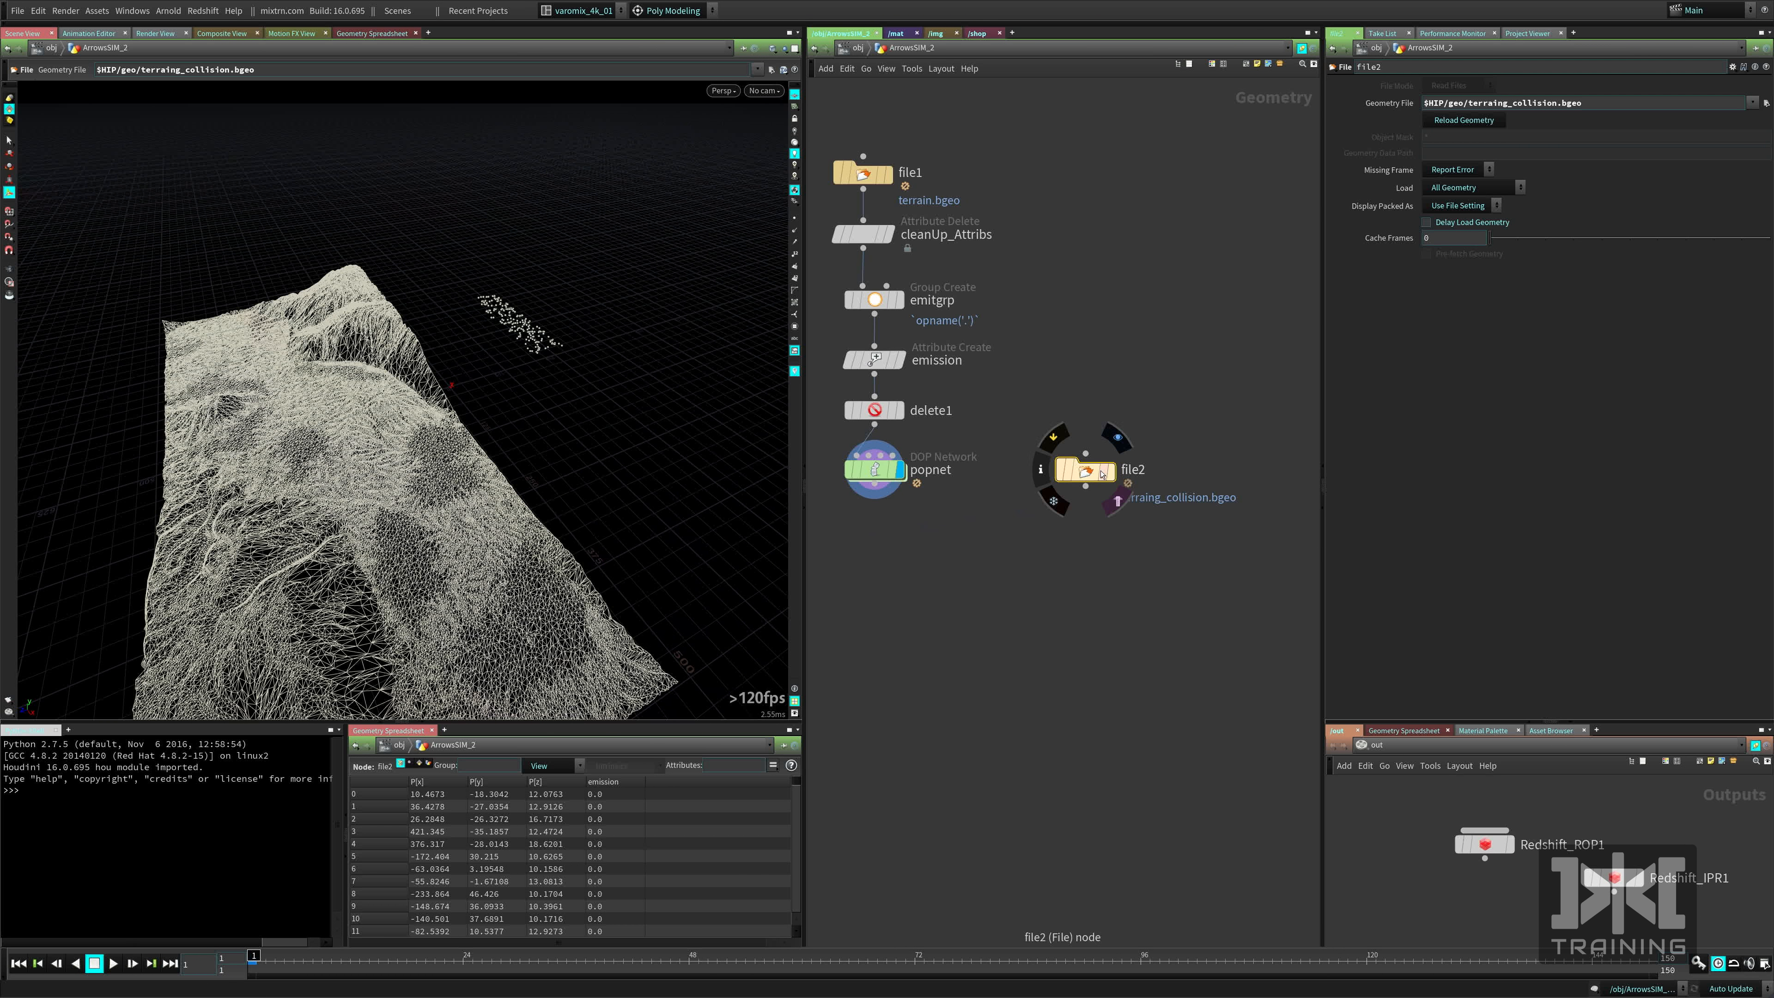
Inspect the polyreduce1 and clip1 settings in the original arrows_SIM network, and return to the scene level.
{"action": "mouse_move", "coordinate": [905, 405]}
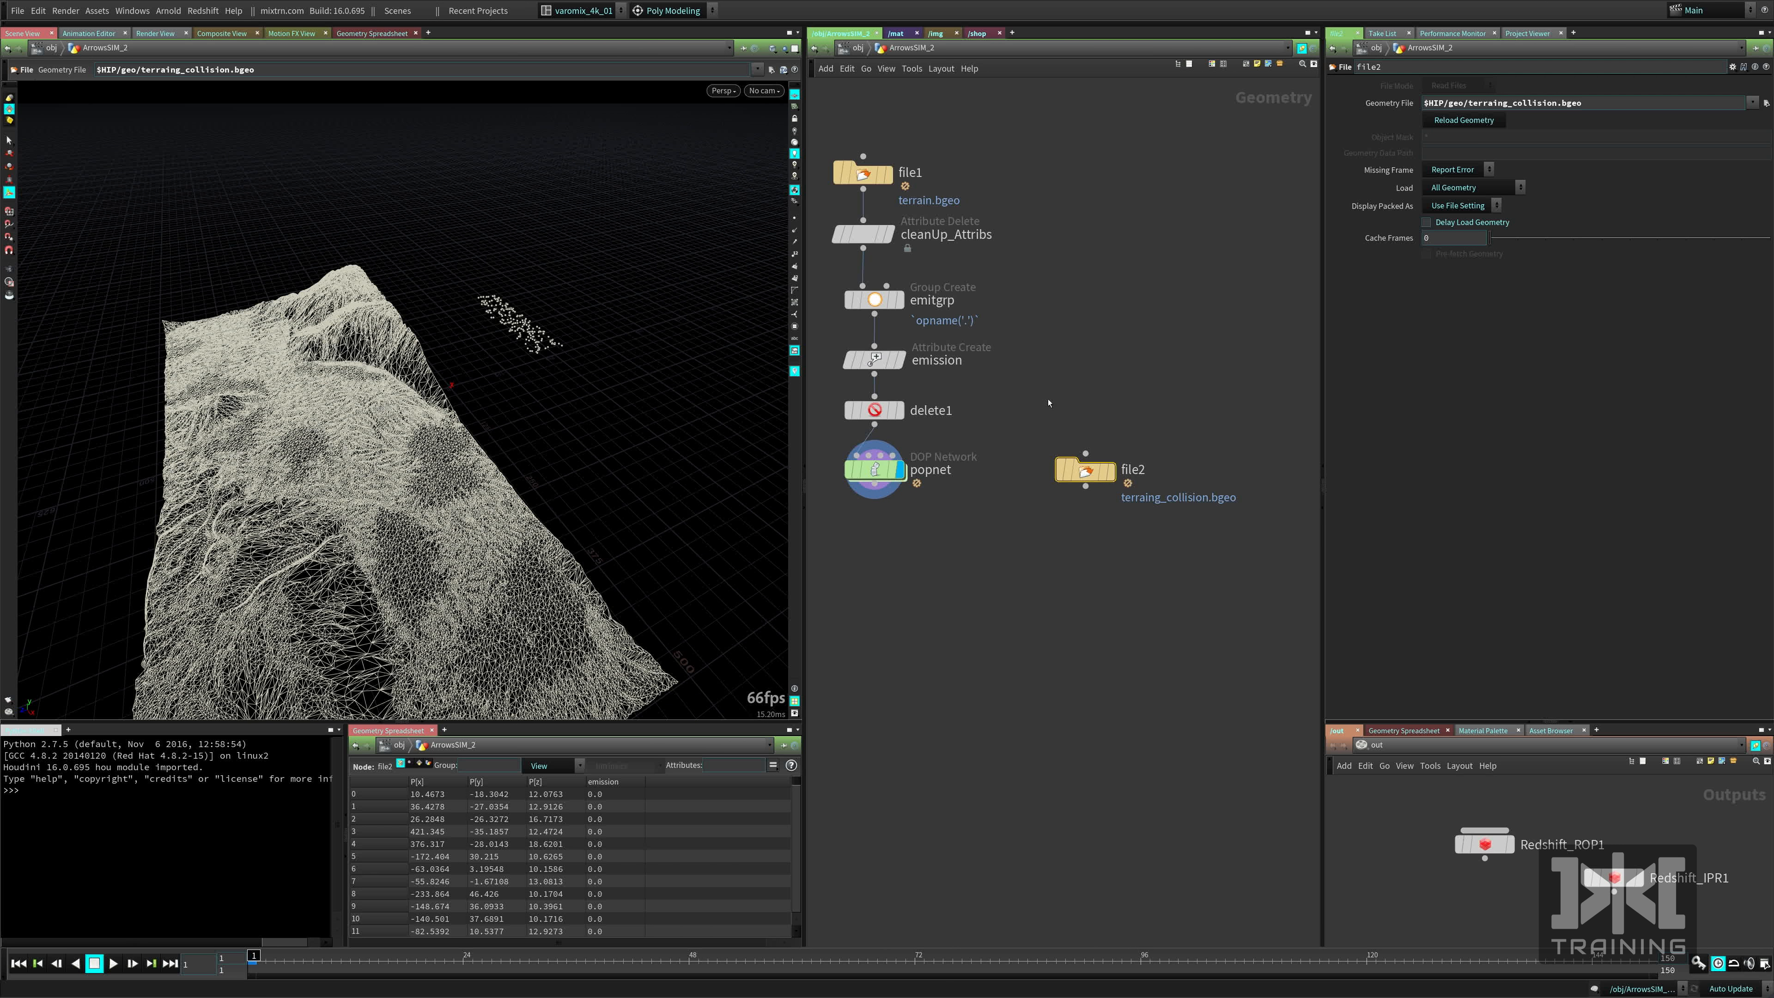
{"action": "key", "text": "u"}
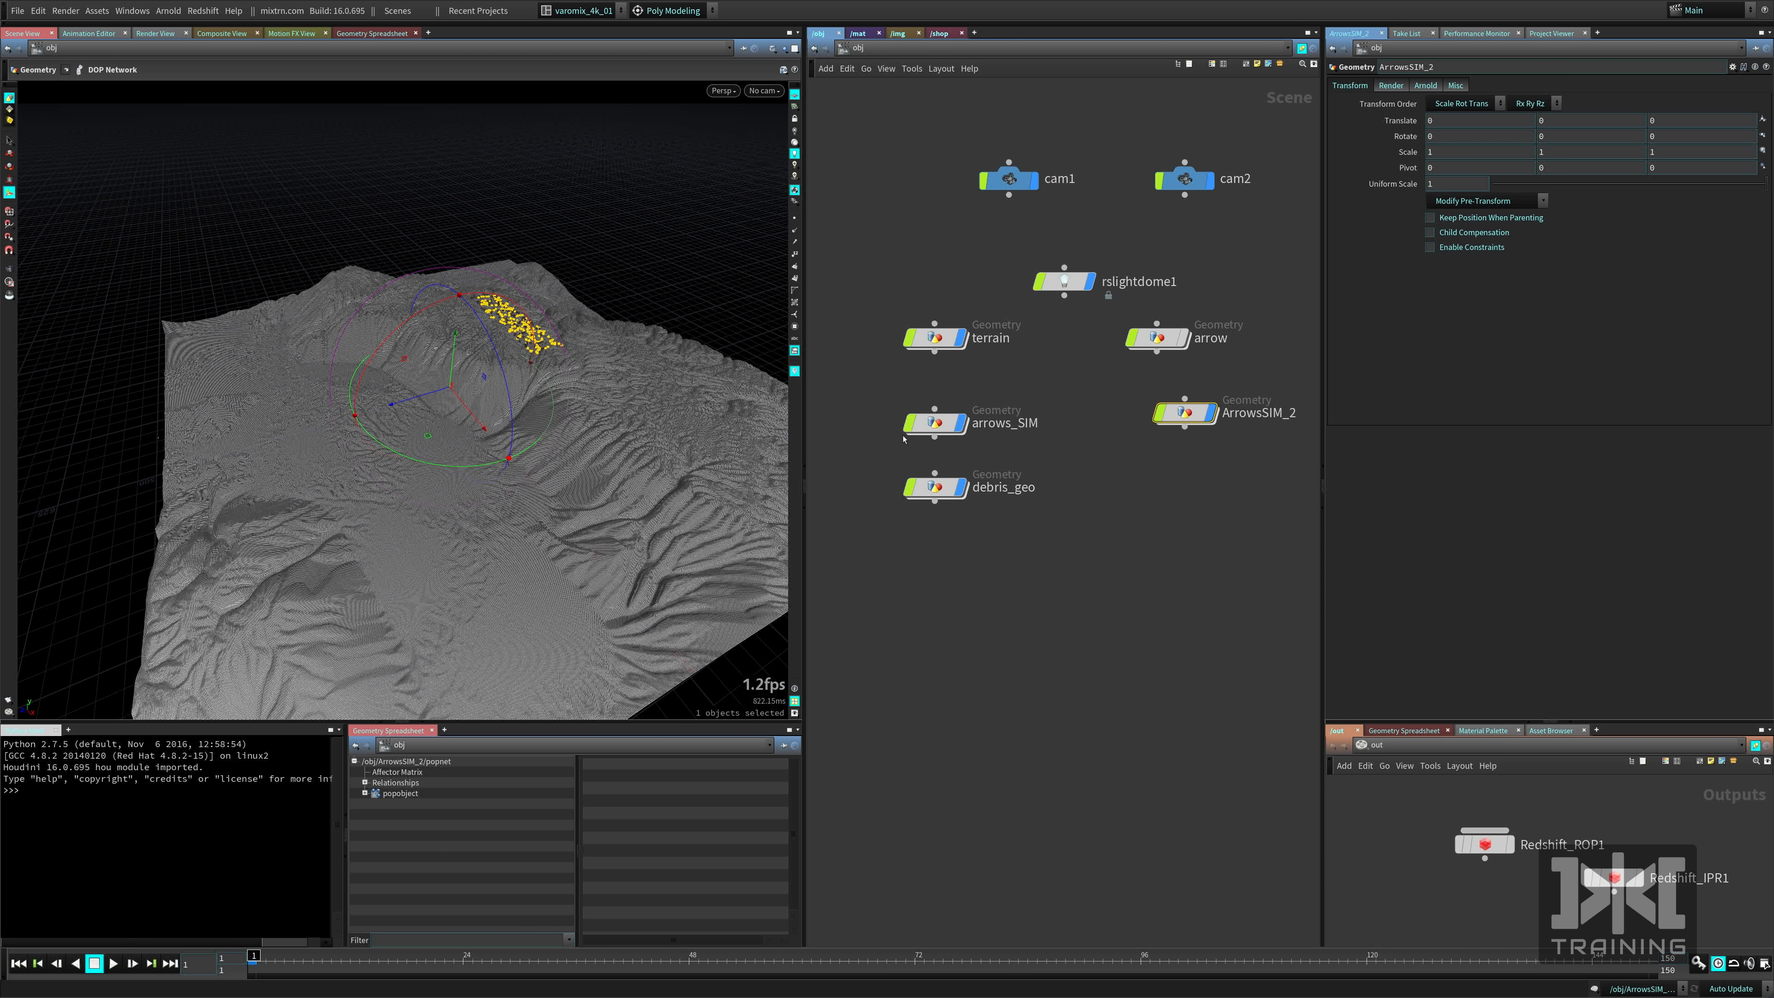
{"action": "double_click", "coordinate": [933, 425]}
{"action": "scroll", "coordinate": [992, 312], "scroll_direction": "up", "scroll_amount": 6}
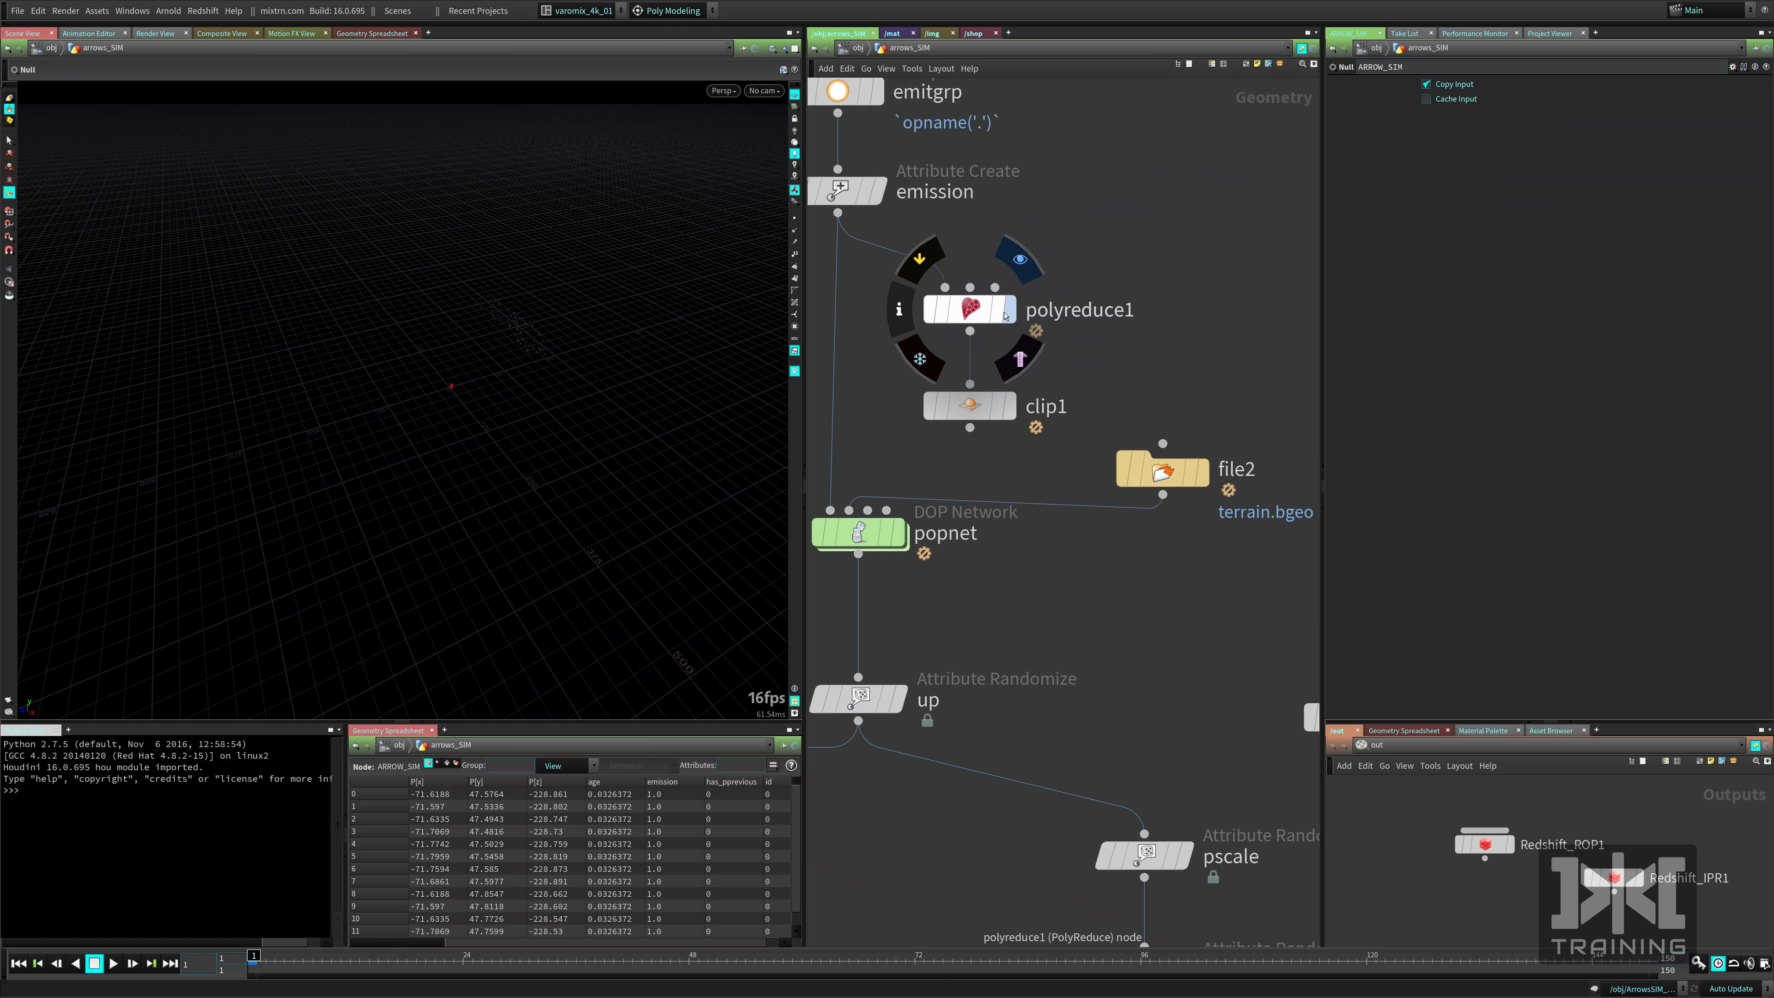
{"action": "left_click", "coordinate": [1011, 316]}
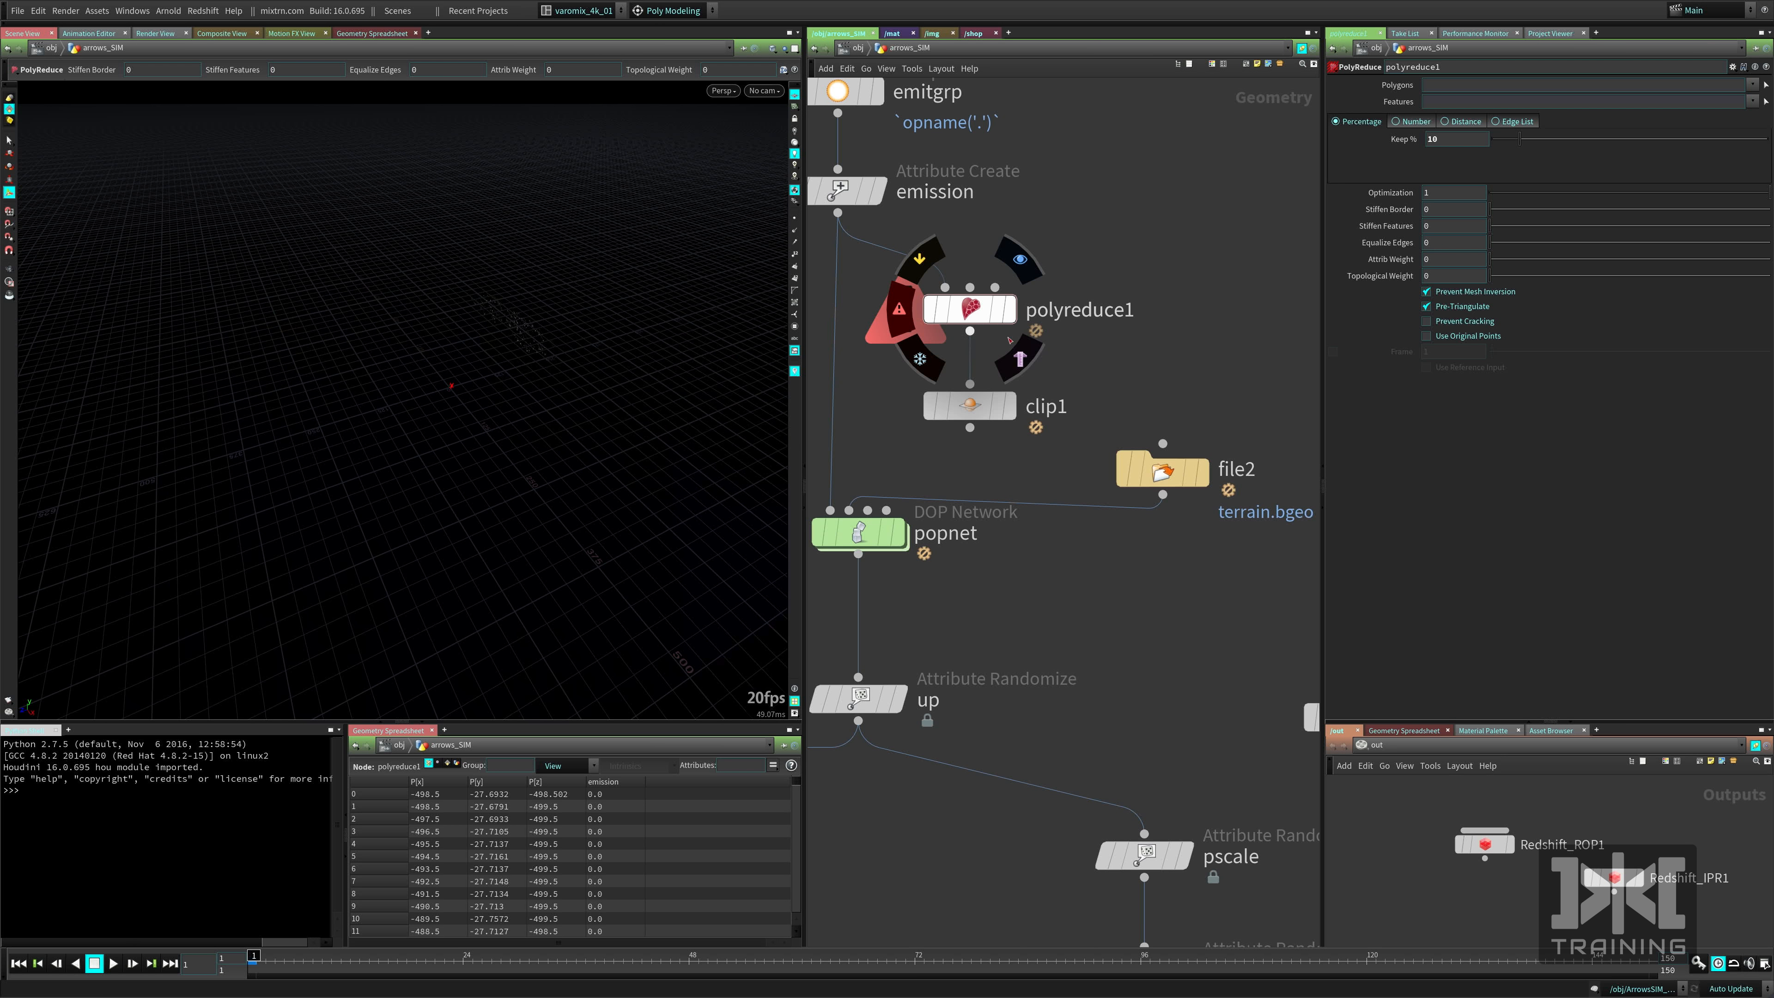
{"action": "left_click", "coordinate": [1012, 416]}
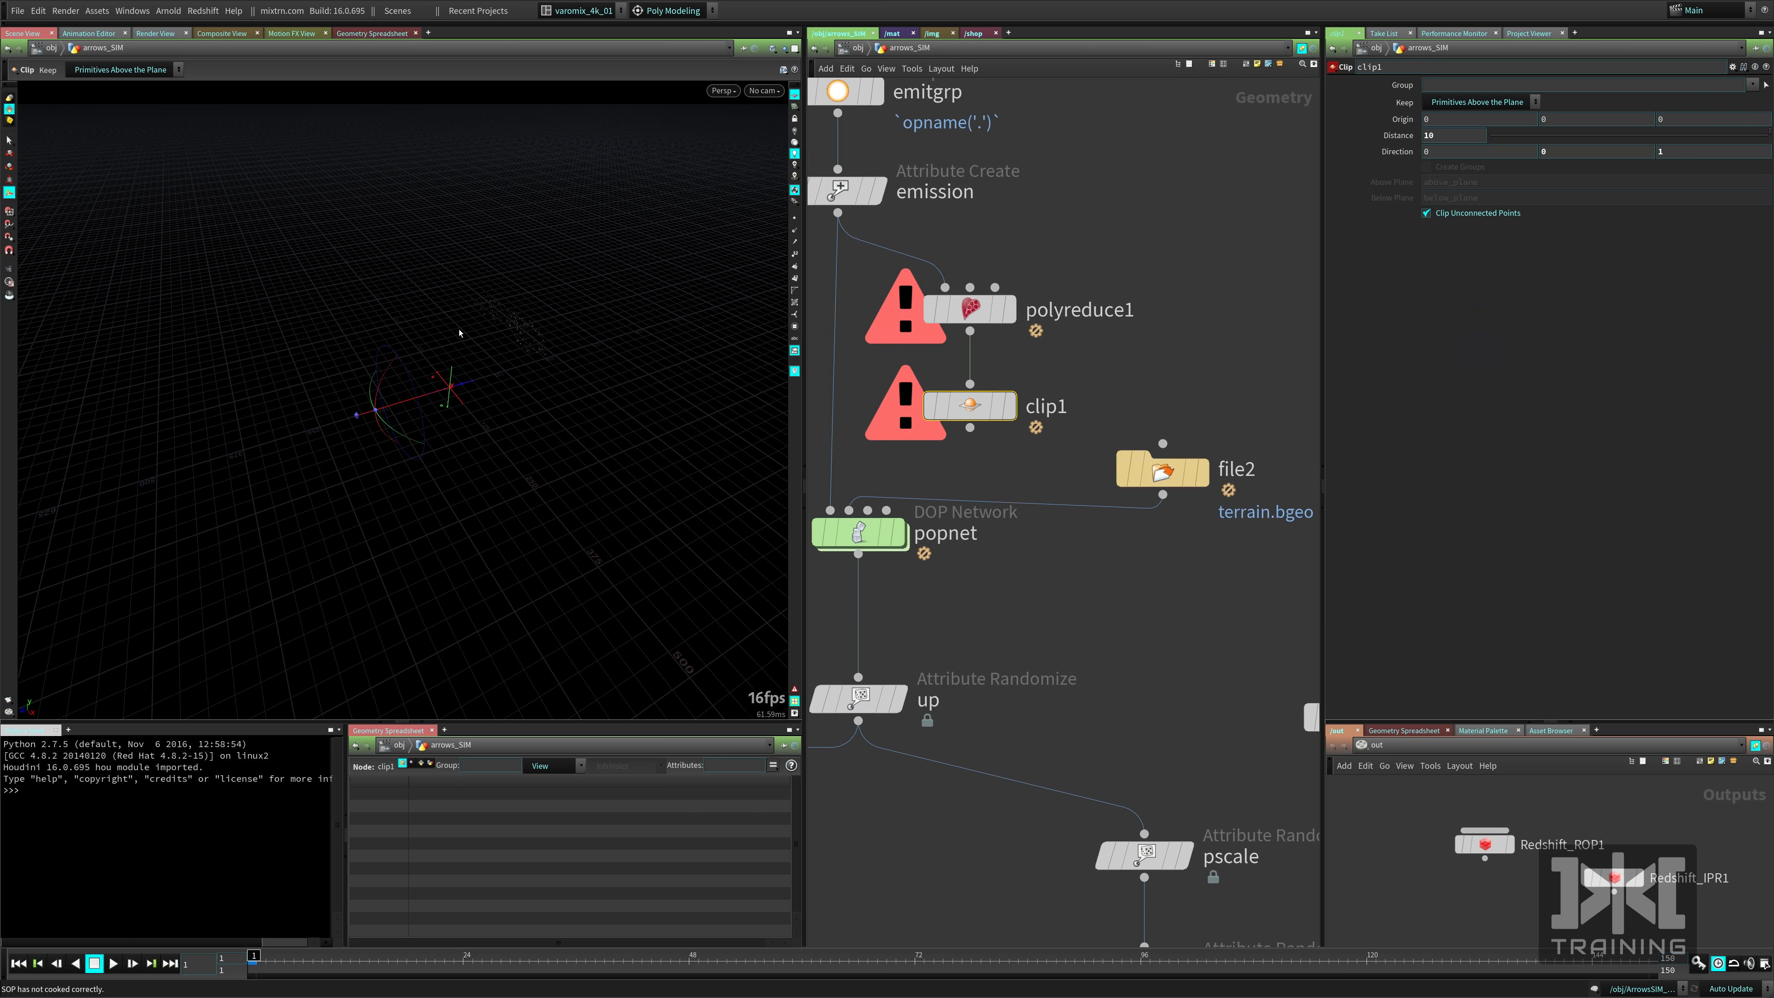
{"action": "middle_click_drag", "start_coordinate": [1148, 572], "coordinate": [1126, 521]}
{"action": "left_click", "coordinate": [1067, 562]}
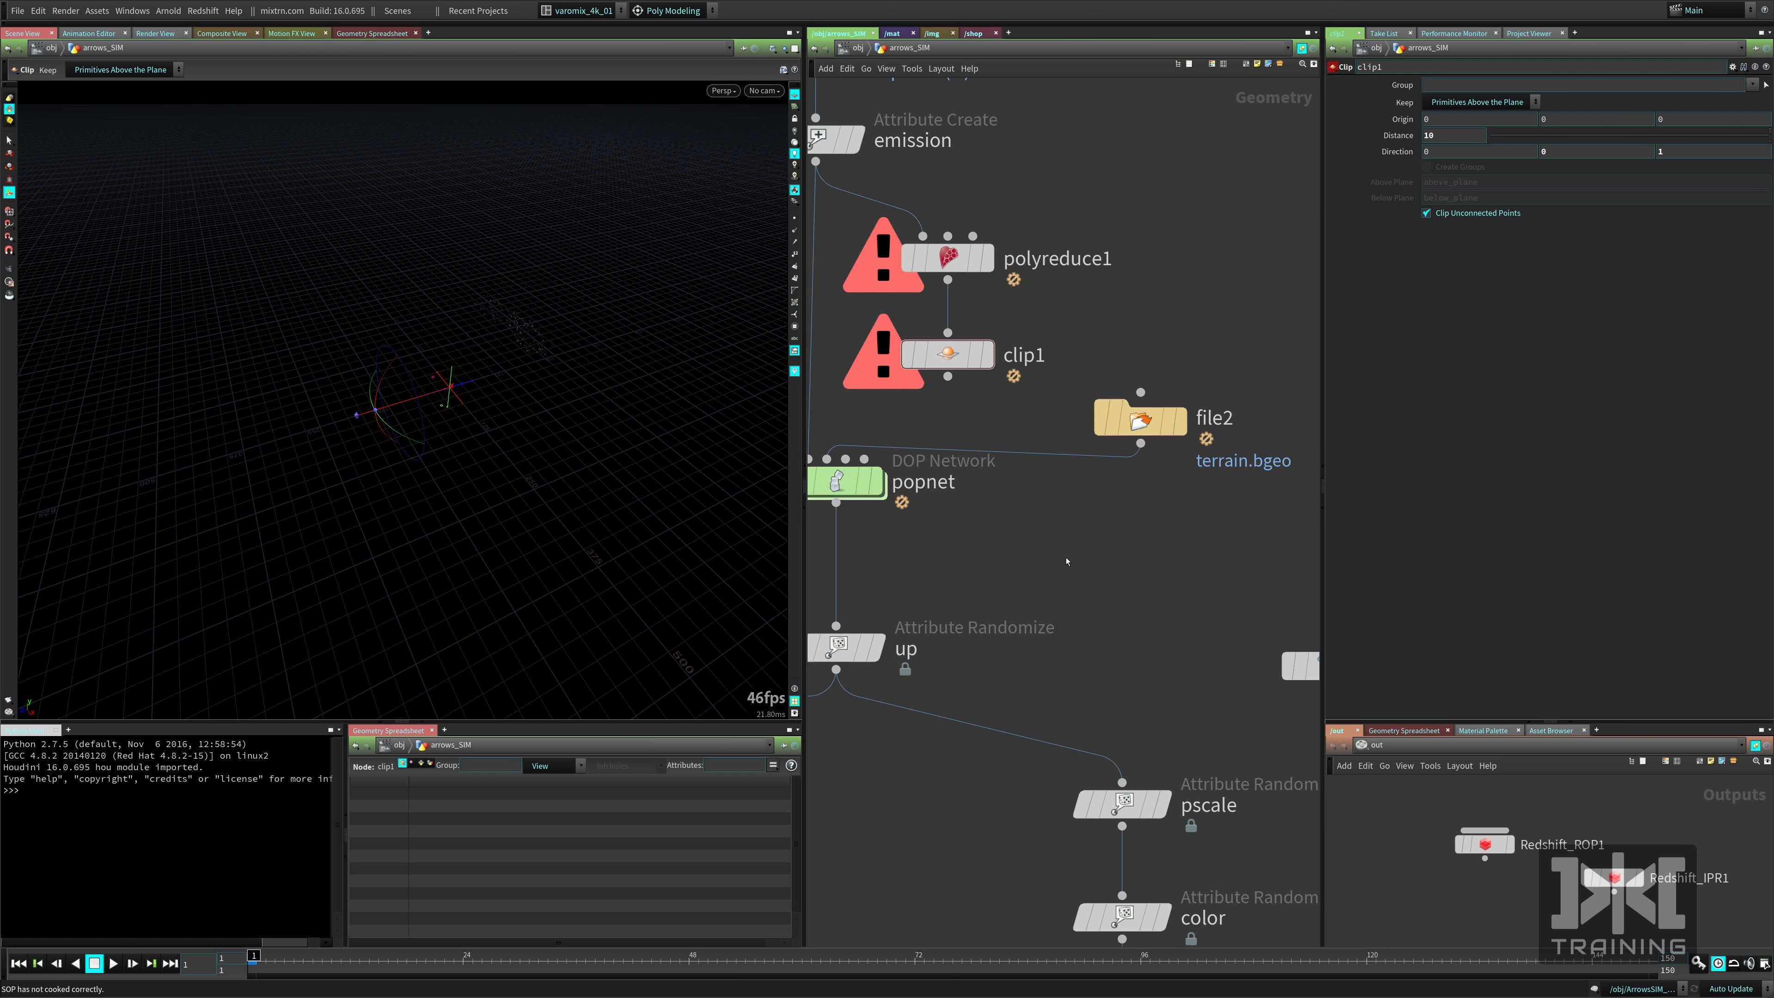
{"action": "key", "text": "u"}
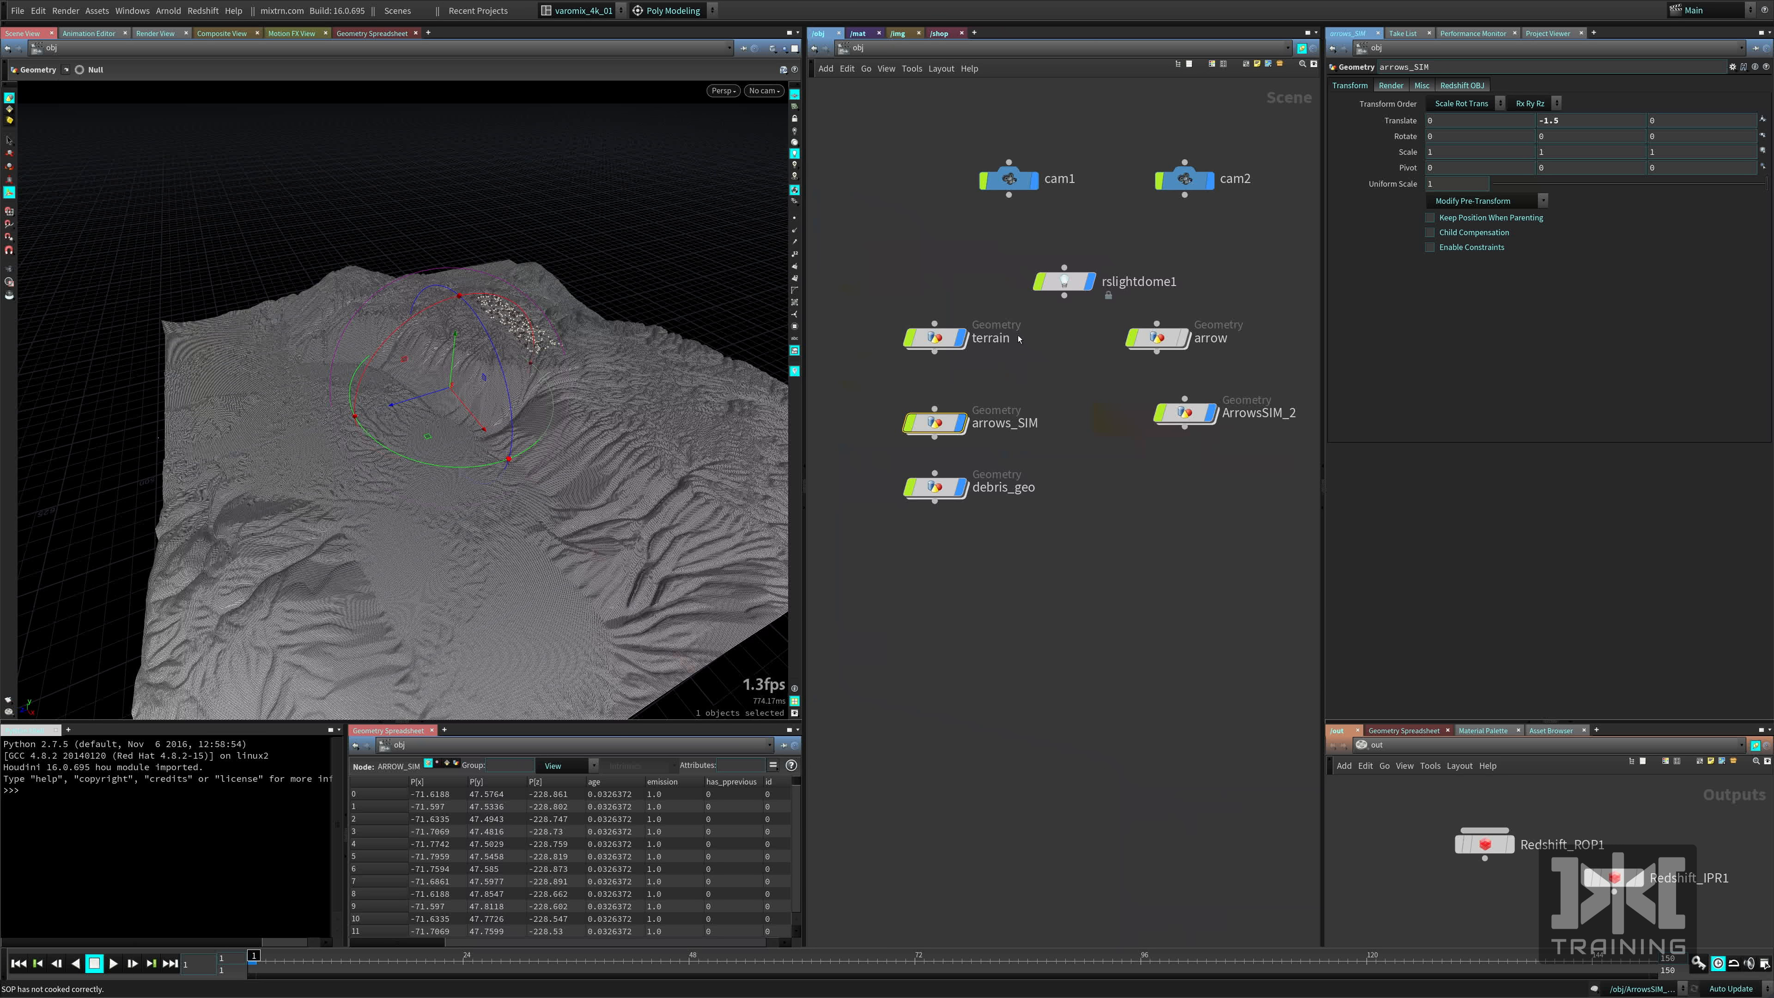
In ArrowsSIM_2, display the file2 collision terrain and template file1 over it to compare the two terrains.
{"action": "double_click", "coordinate": [1186, 414]}
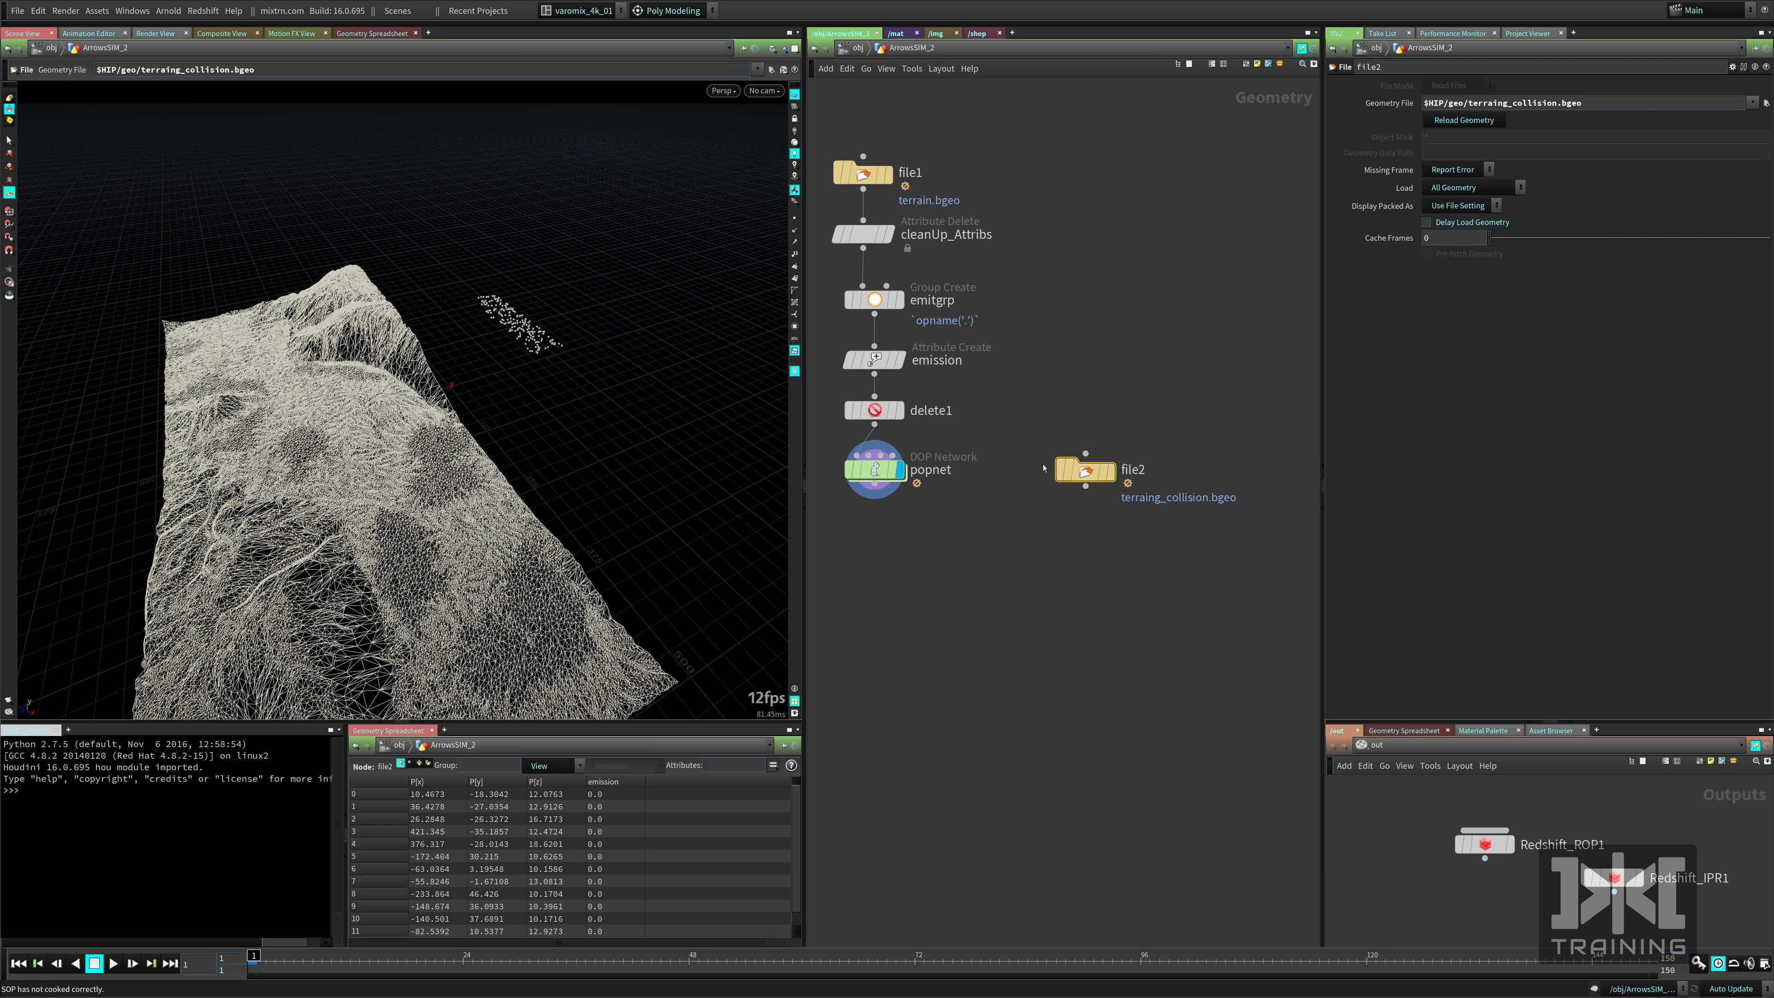
{"action": "left_click", "coordinate": [1112, 470]}
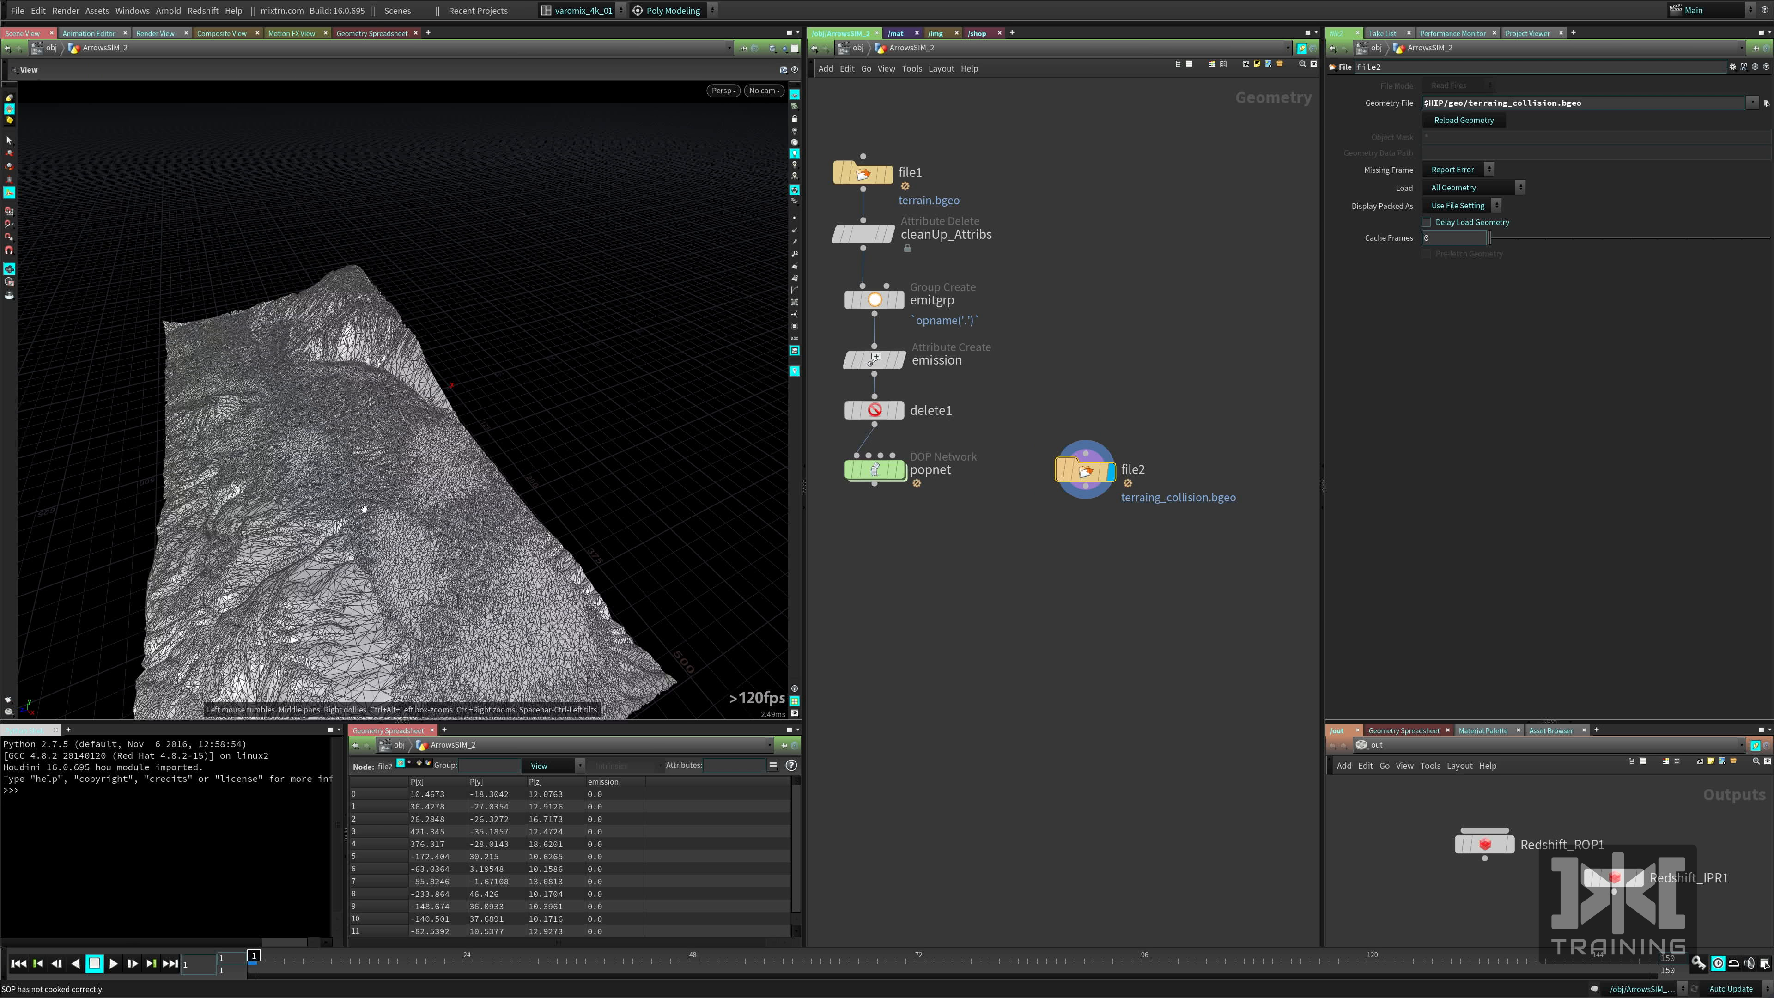
{"action": "left_click_drag", "start_coordinate": [364, 510], "coordinate": [253, 225]}
{"action": "key", "text": "Return"}
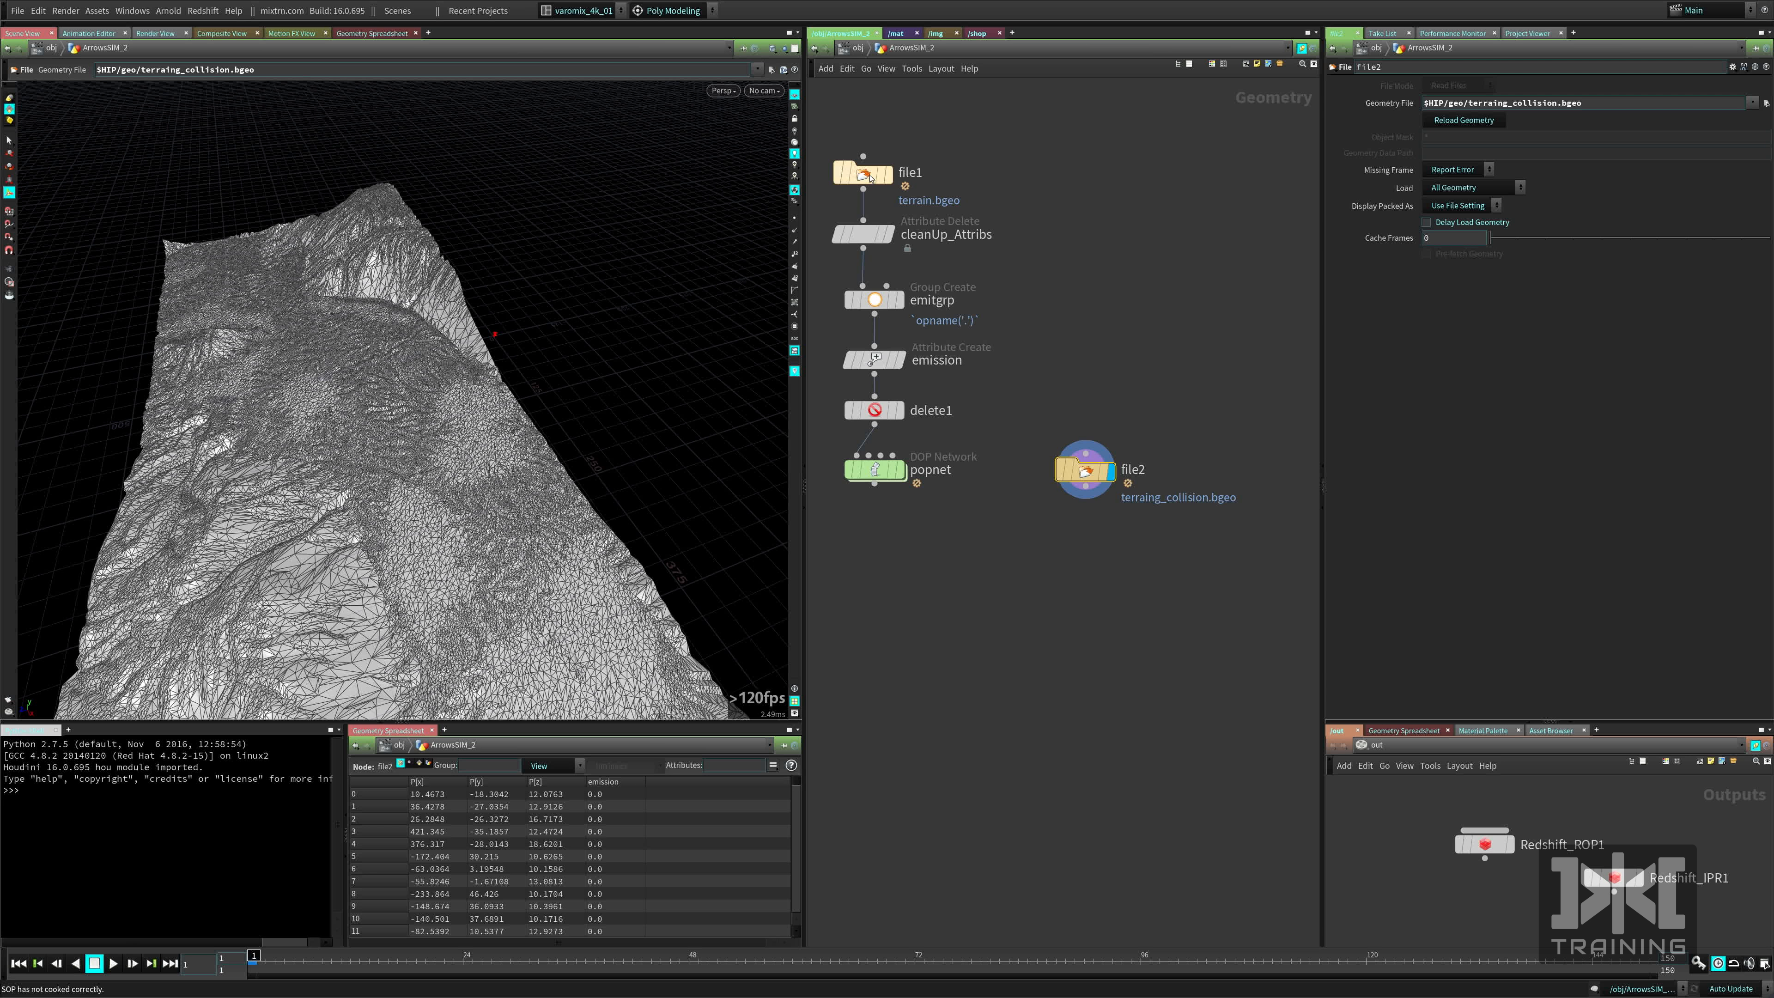
{"action": "left_click", "coordinate": [889, 173]}
{"action": "left_click_drag", "start_coordinate": [504, 411], "coordinate": [419, 356]}
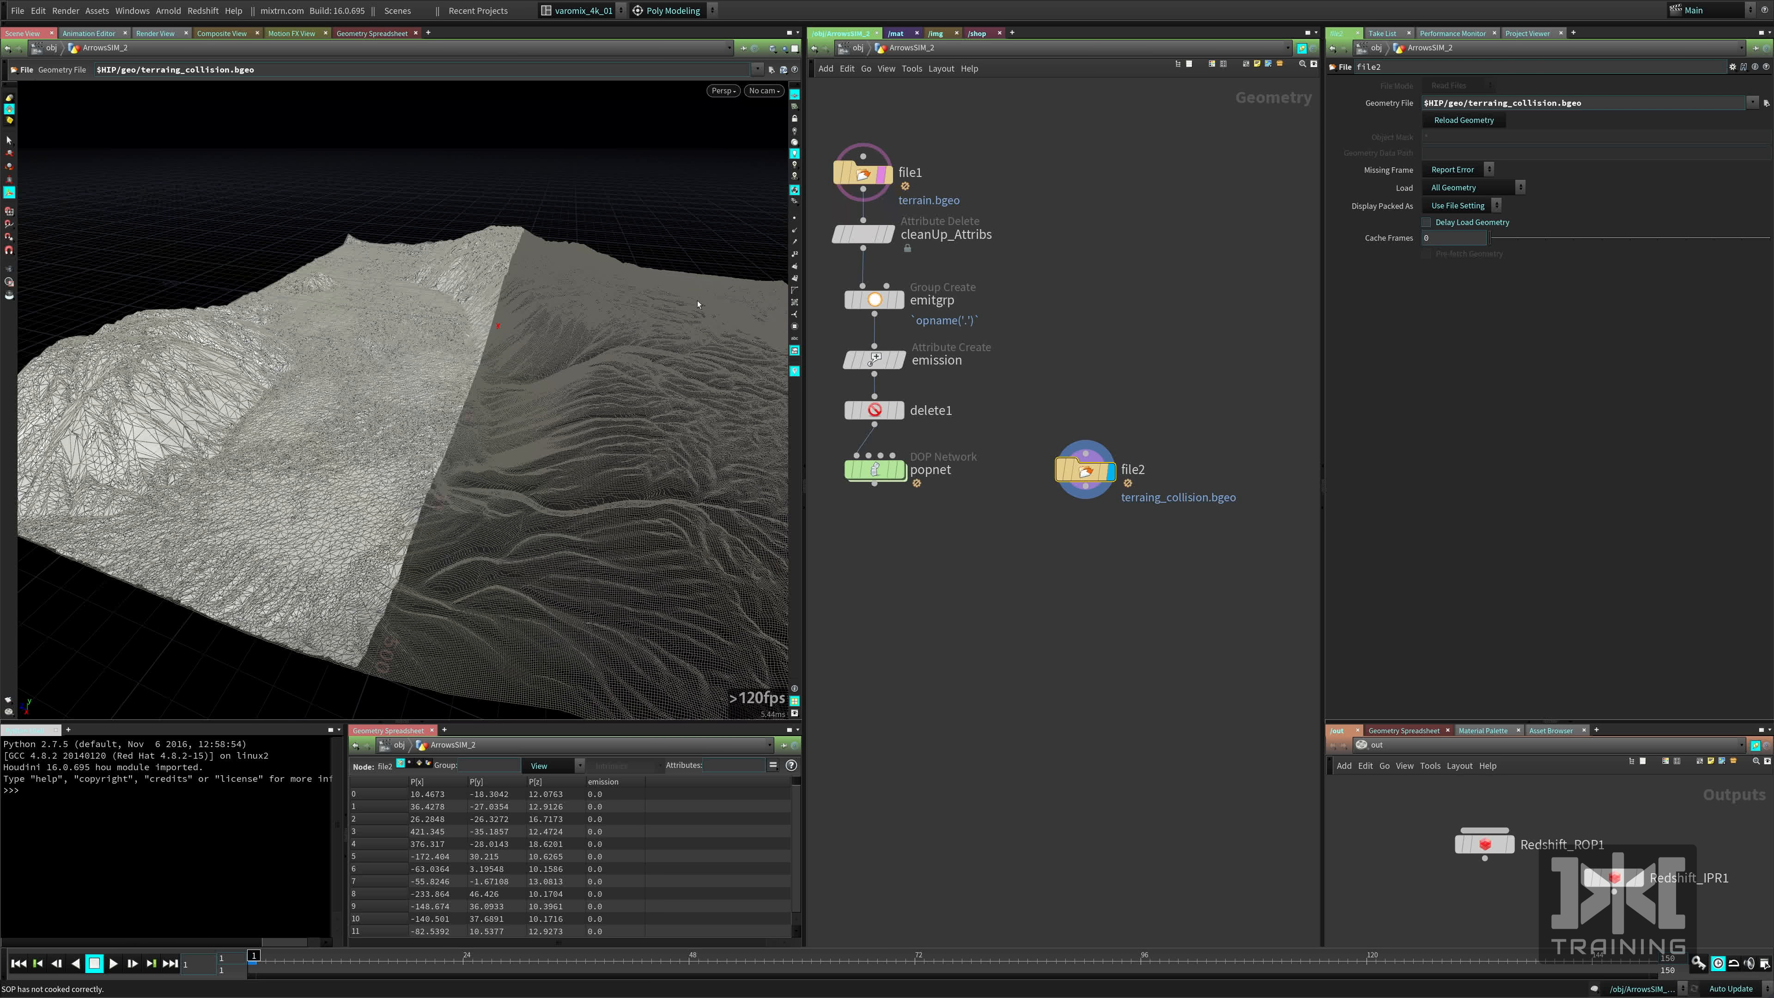
Inspect file2's geometry information and mesh against the original terrain, and turn off the template display on file1.
{"action": "left_click_drag", "start_coordinate": [634, 464], "coordinate": [609, 246]}
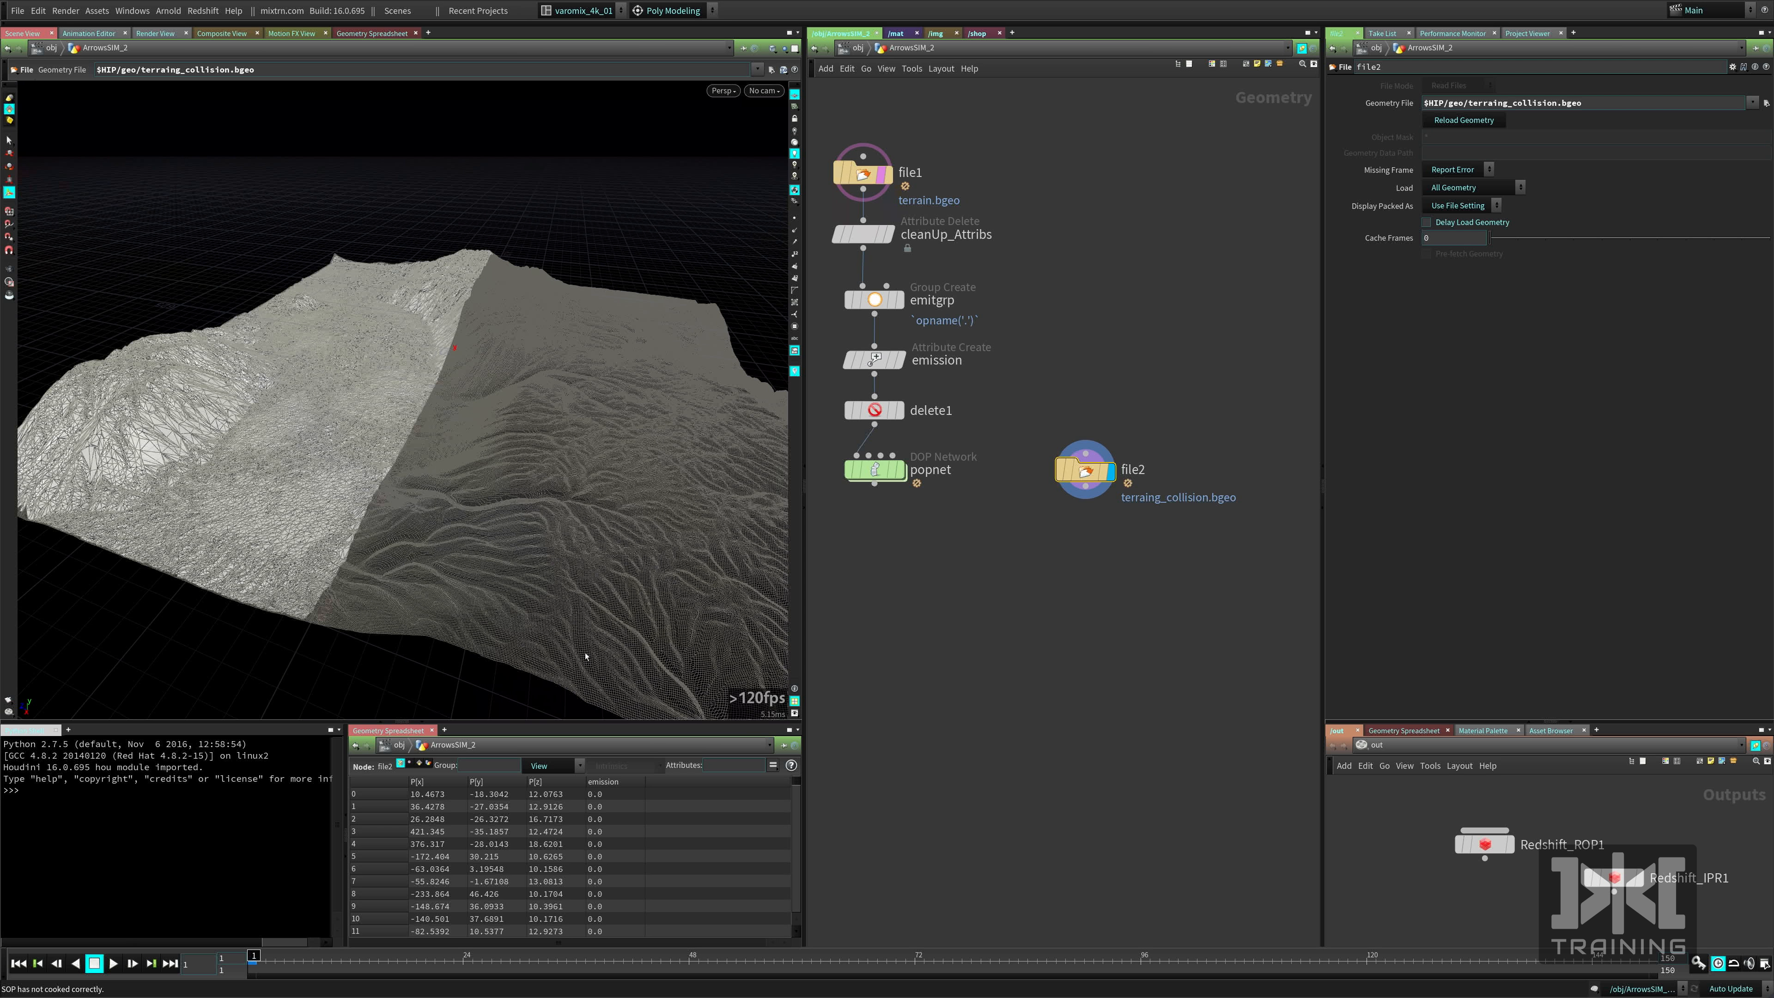
{"action": "middle_click", "coordinate": [1089, 474]}
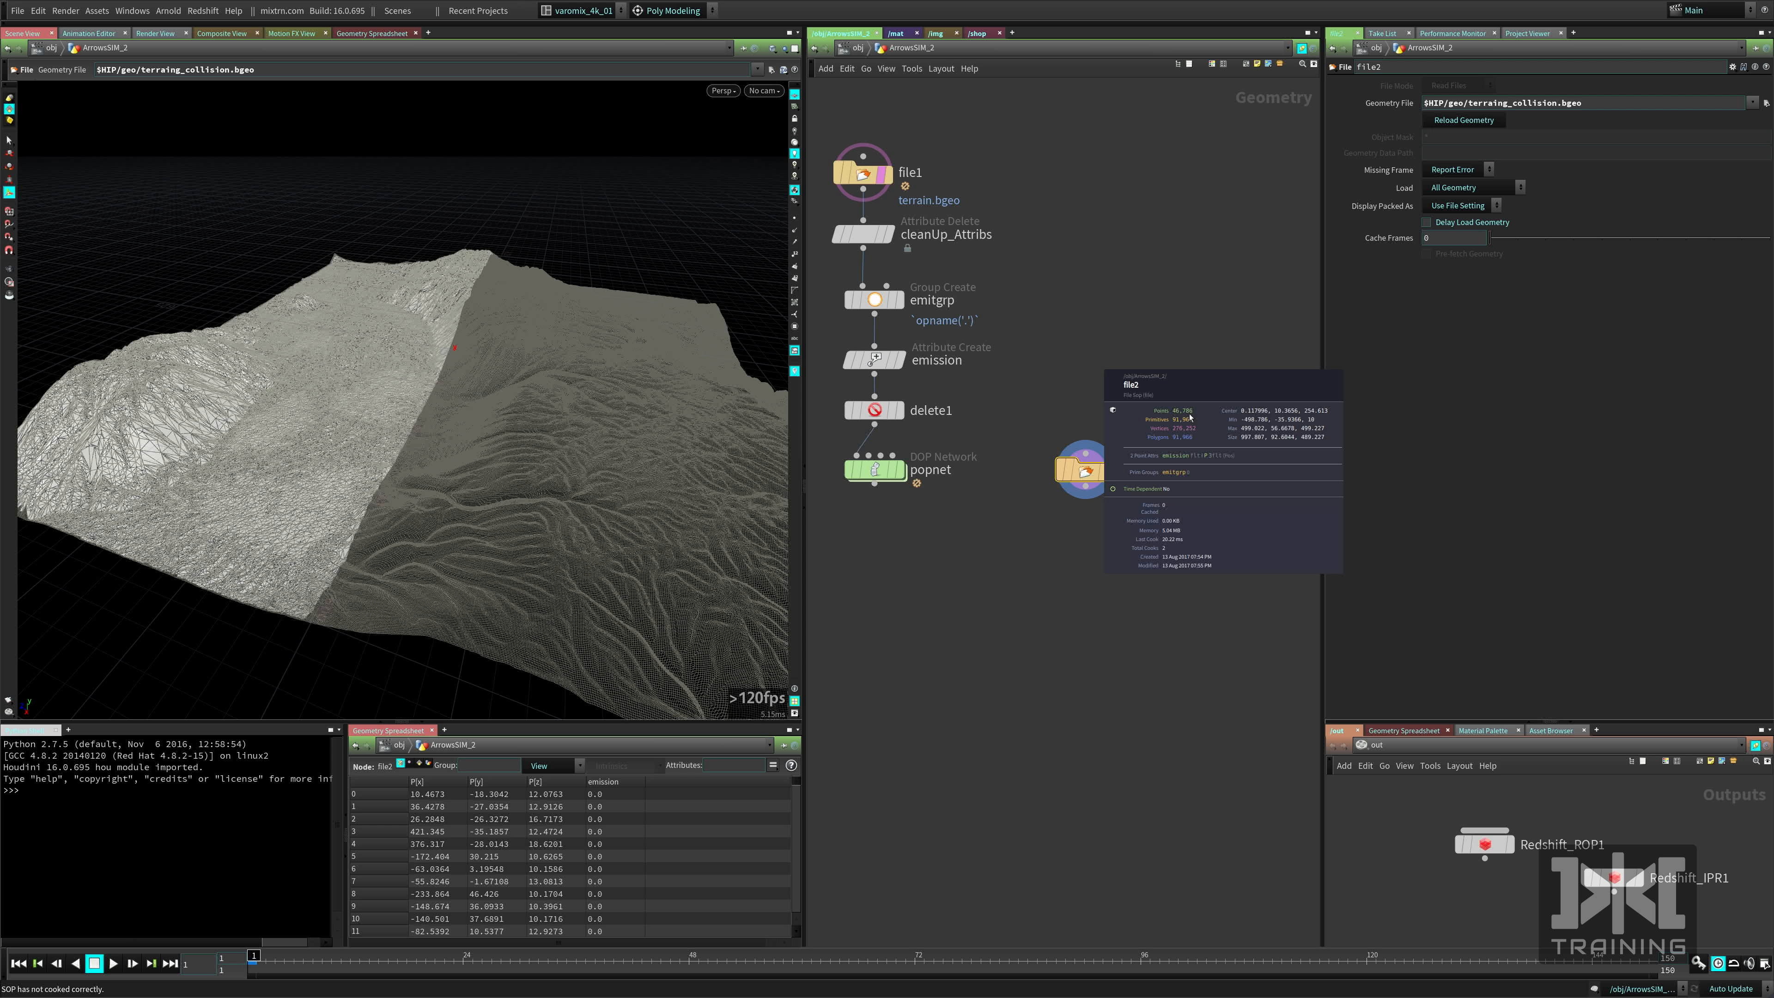
{"action": "left_click_drag", "start_coordinate": [579, 504], "coordinate": [403, 444]}
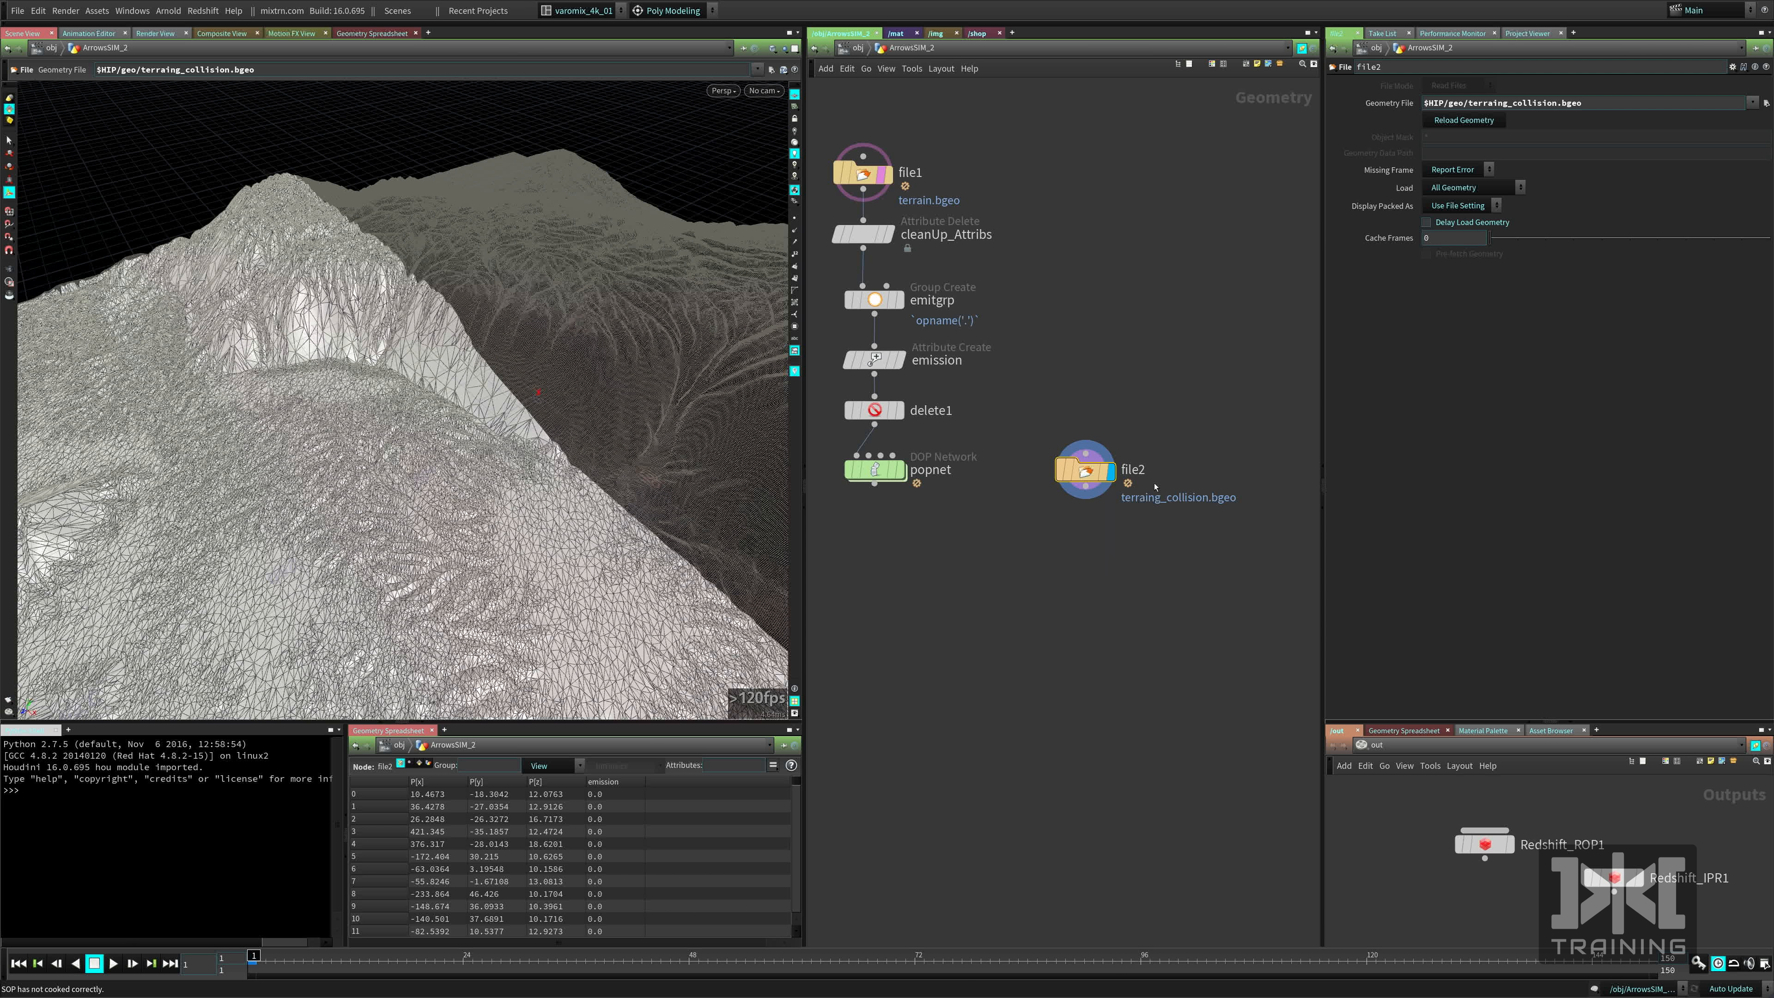
{"action": "left_click", "coordinate": [883, 175]}
{"action": "left_click", "coordinate": [974, 622]}
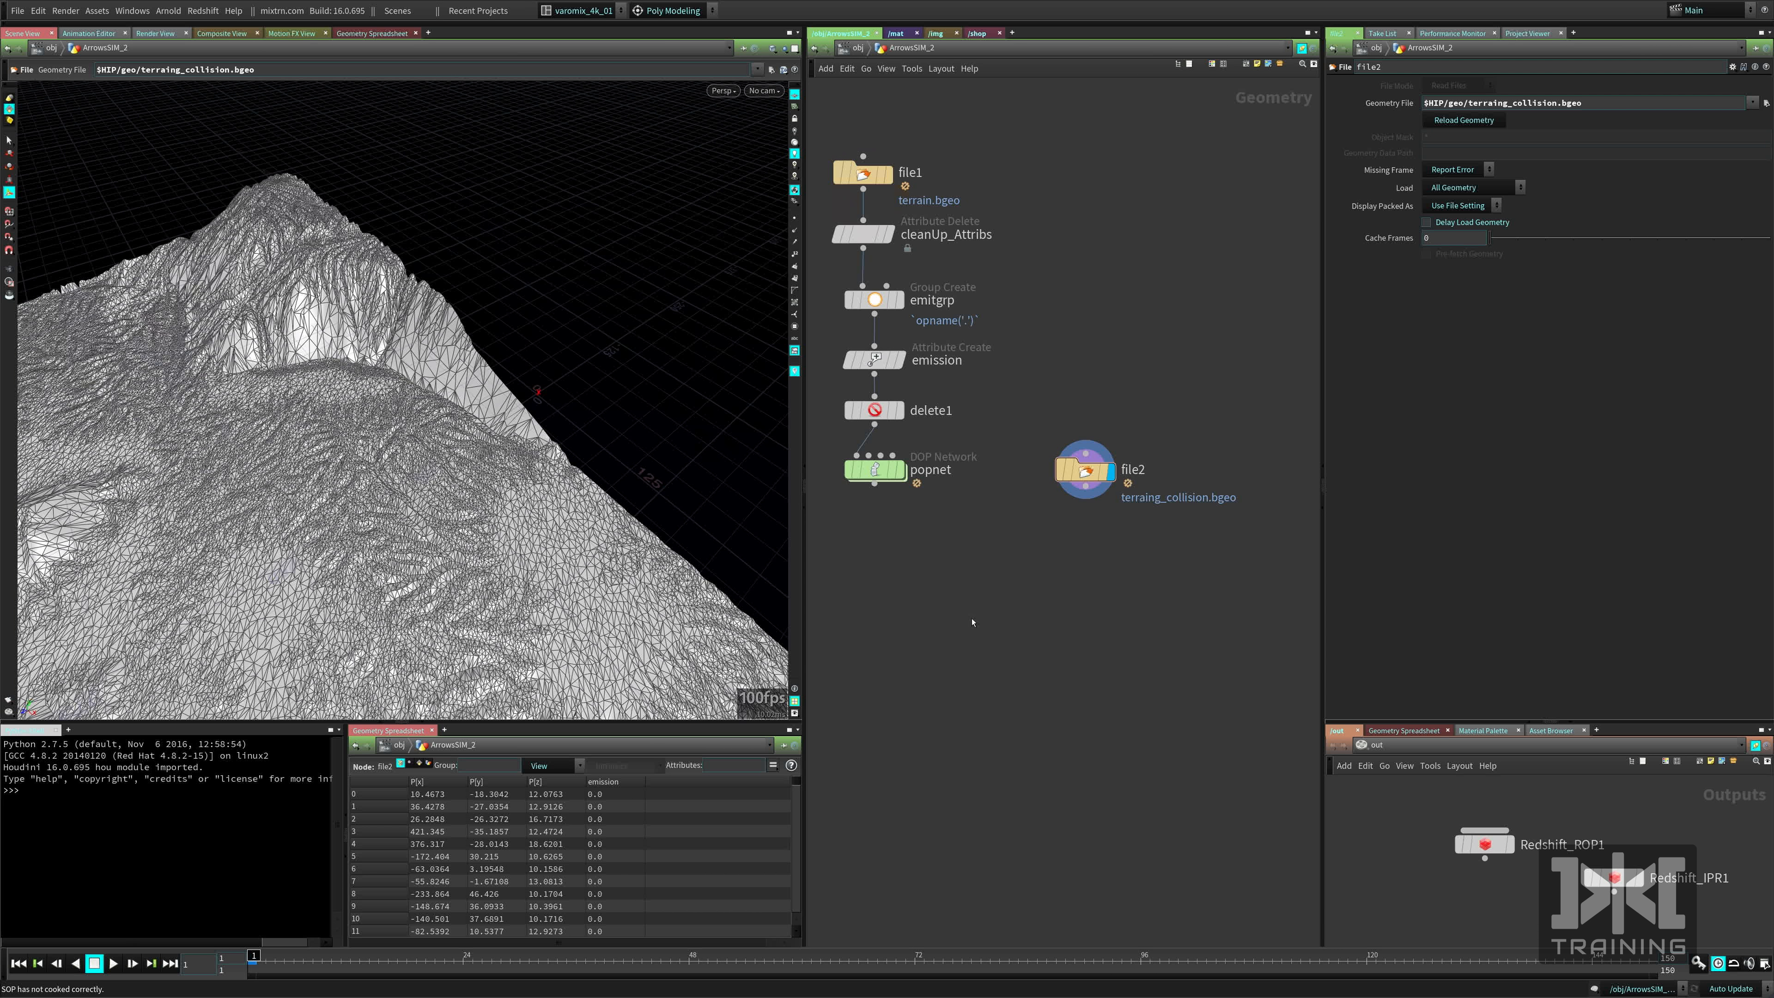
Save the scene and connect the file2 collision terrain to the second input of popnet.
{"action": "middle_click_drag", "start_coordinate": [973, 622], "coordinate": [985, 506]}
{"action": "key", "text": "ctrl+s"}
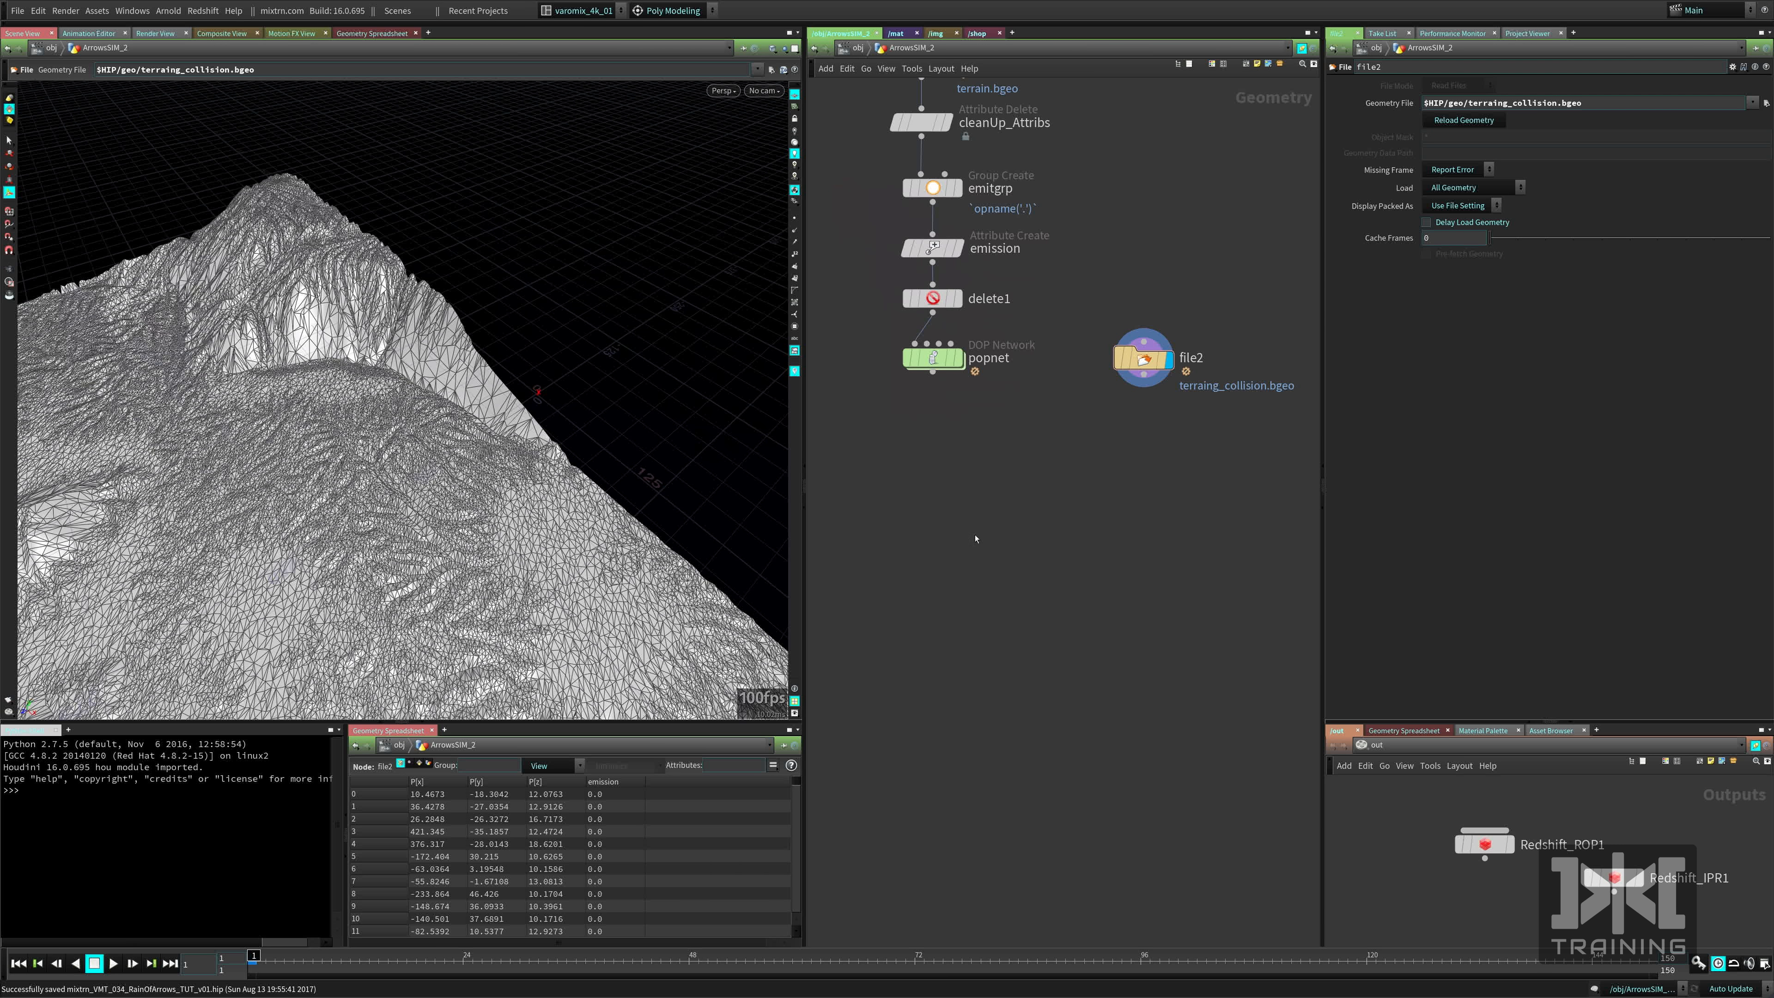
{"action": "left_click_drag", "start_coordinate": [1144, 375], "coordinate": [962, 406]}
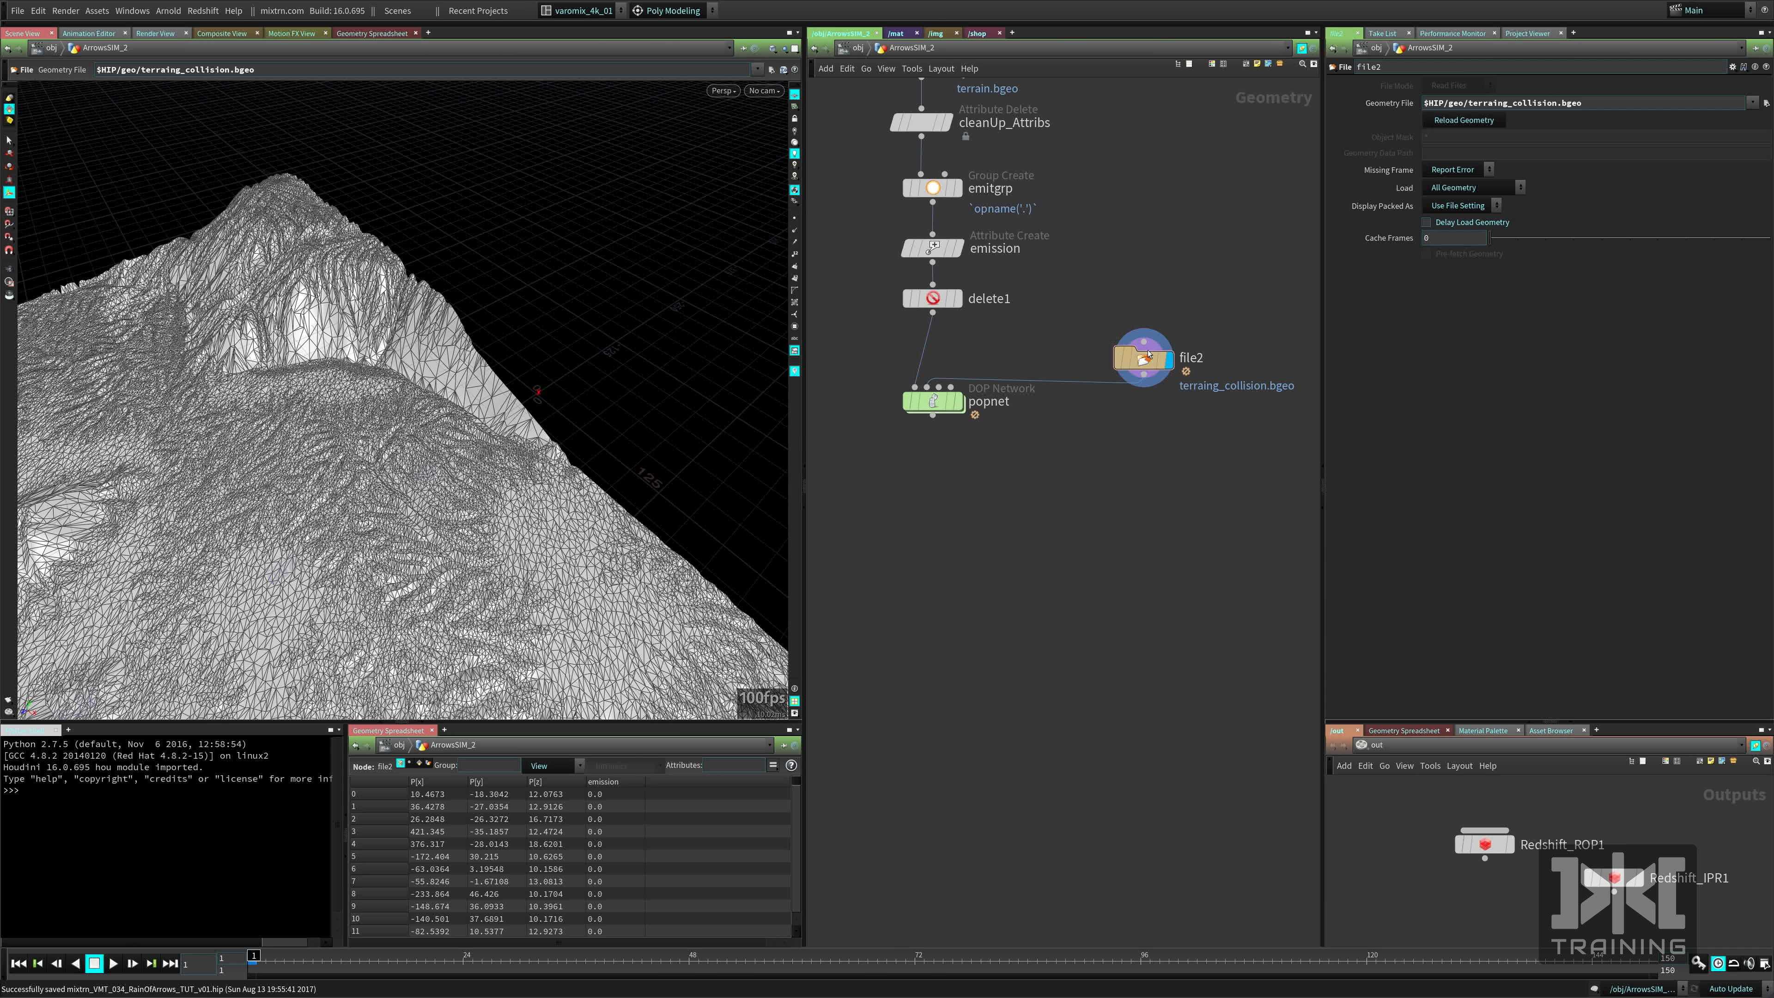
{"action": "left_click_drag", "start_coordinate": [1144, 359], "coordinate": [1144, 319]}
Inside popnet, insert a POP Collision Detect node between source_first_input and wire_pops_into_here.
{"action": "double_click", "coordinate": [958, 409]}
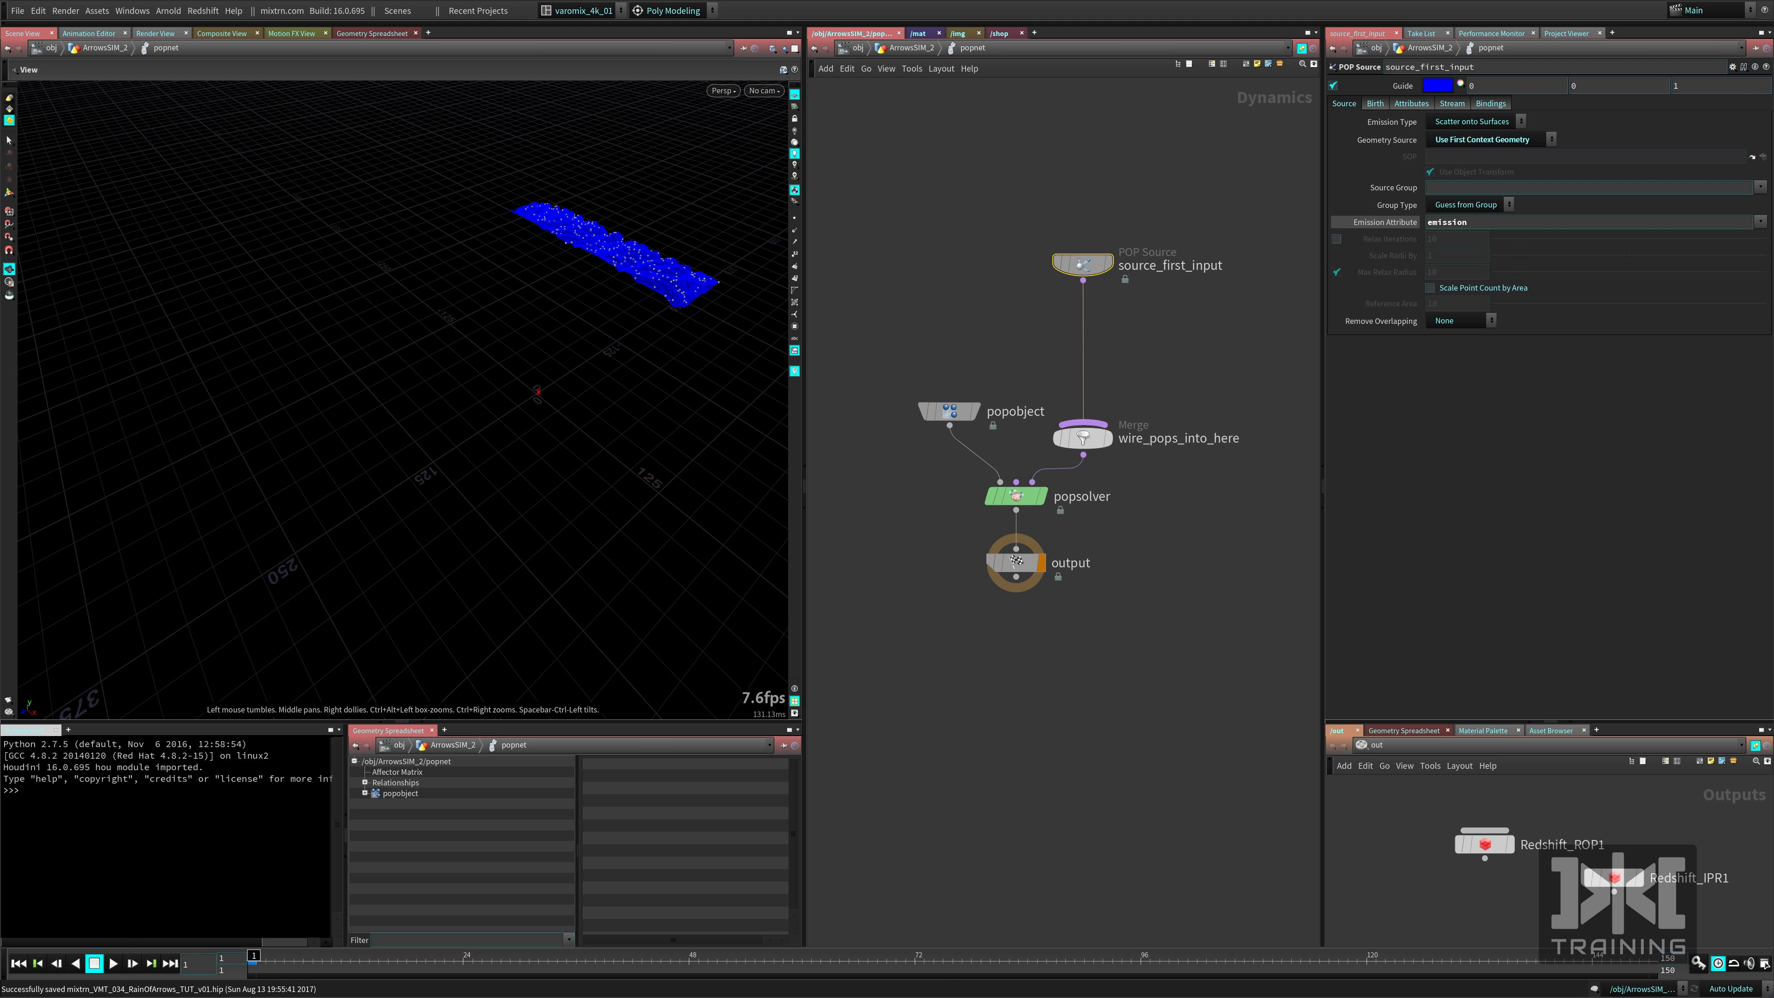
{"action": "middle_click_drag", "start_coordinate": [1166, 559], "coordinate": [1063, 505]}
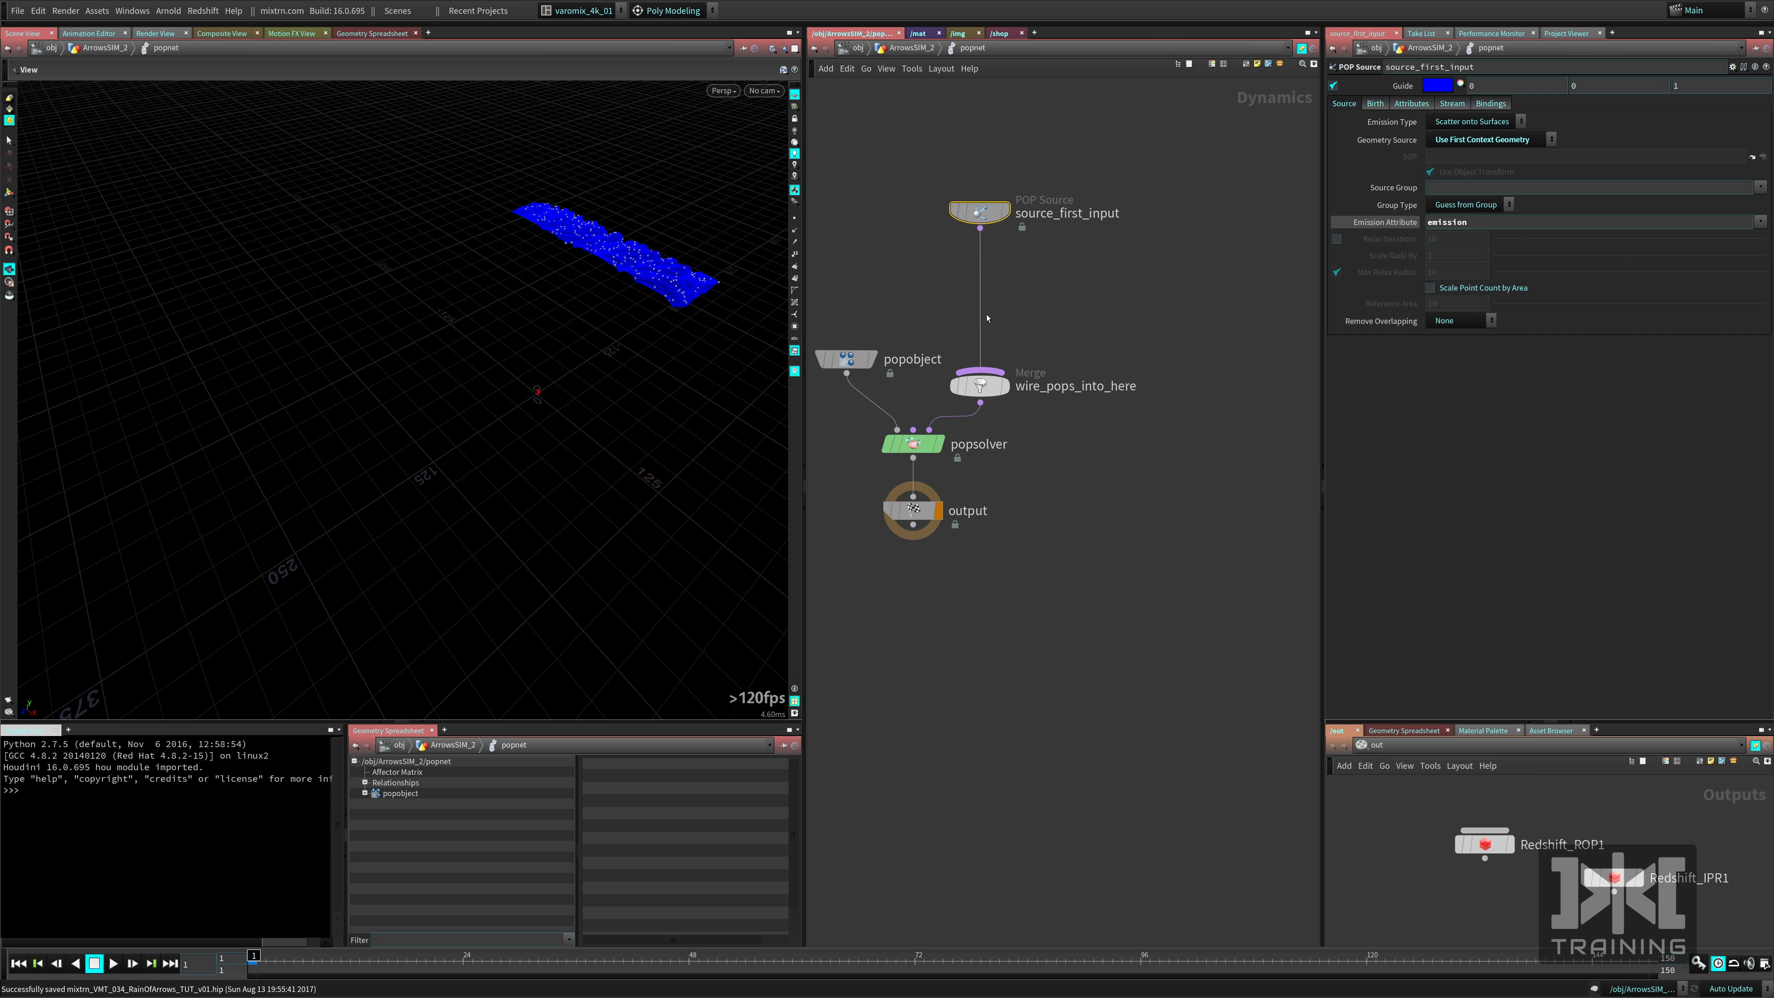
{"action": "key", "text": "Tab"}
{"action": "type", "text": "pop"}
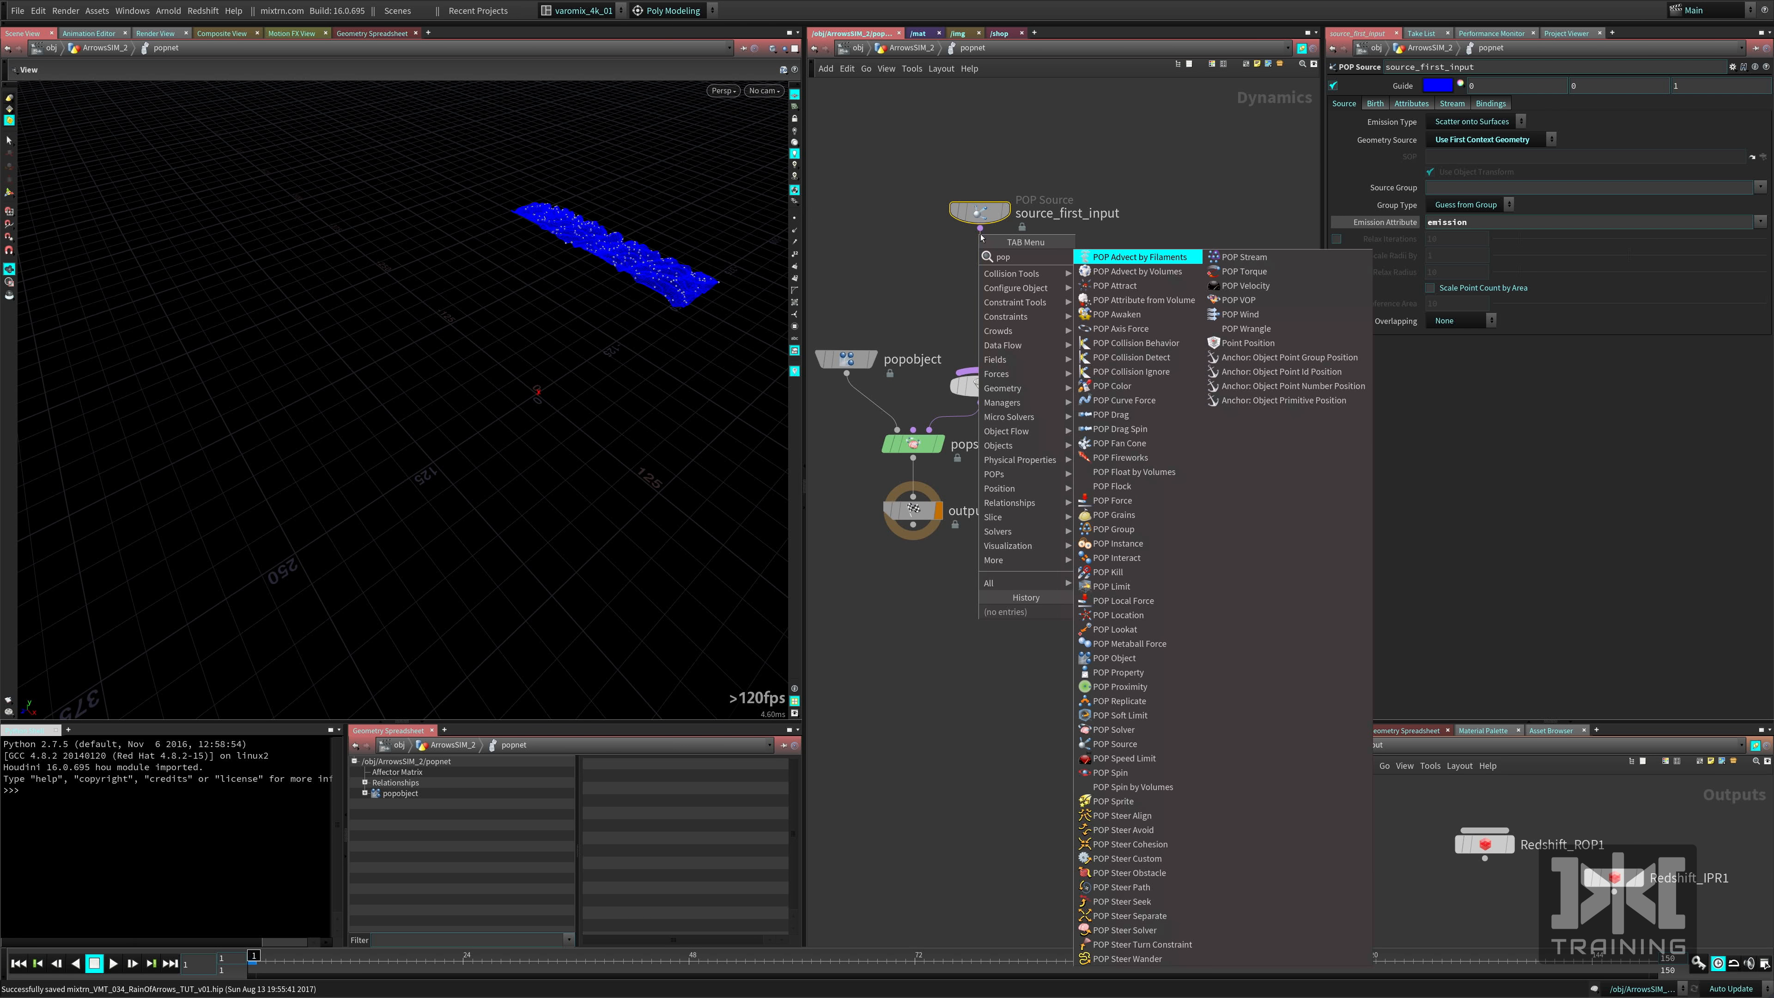
{"action": "type", "text": " col"}
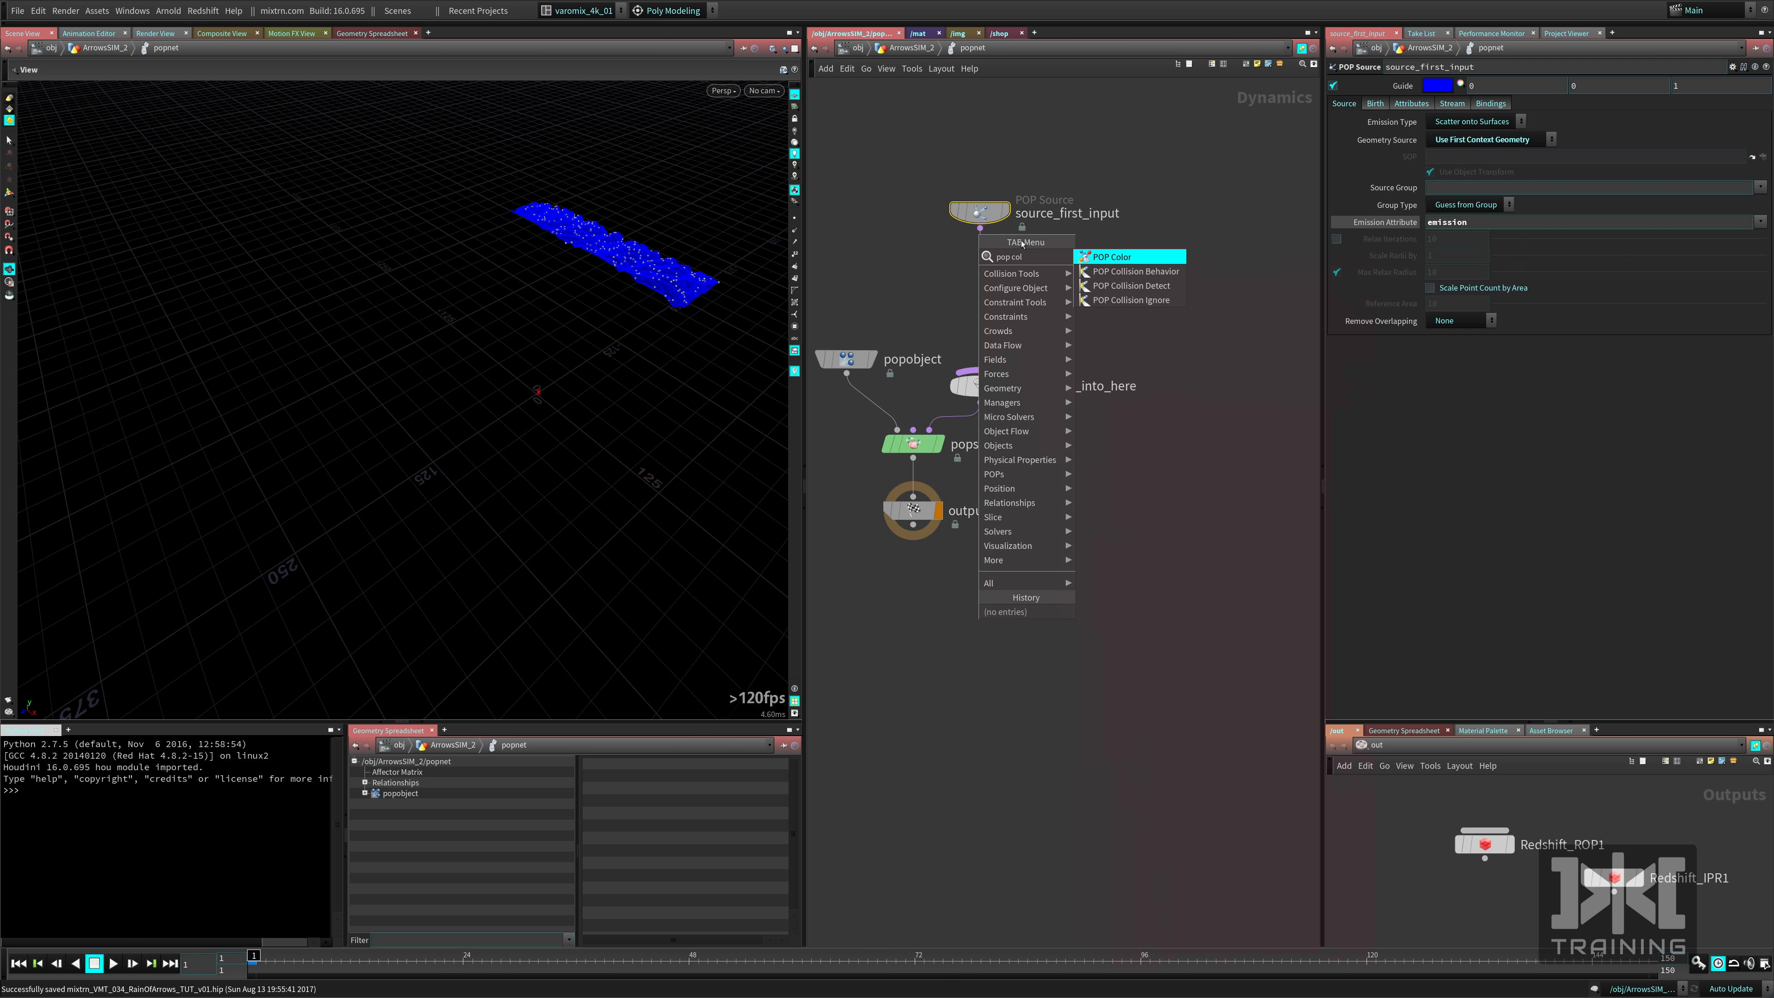
{"action": "left_click", "coordinate": [1131, 285]}
{"action": "left_click", "coordinate": [969, 278]}
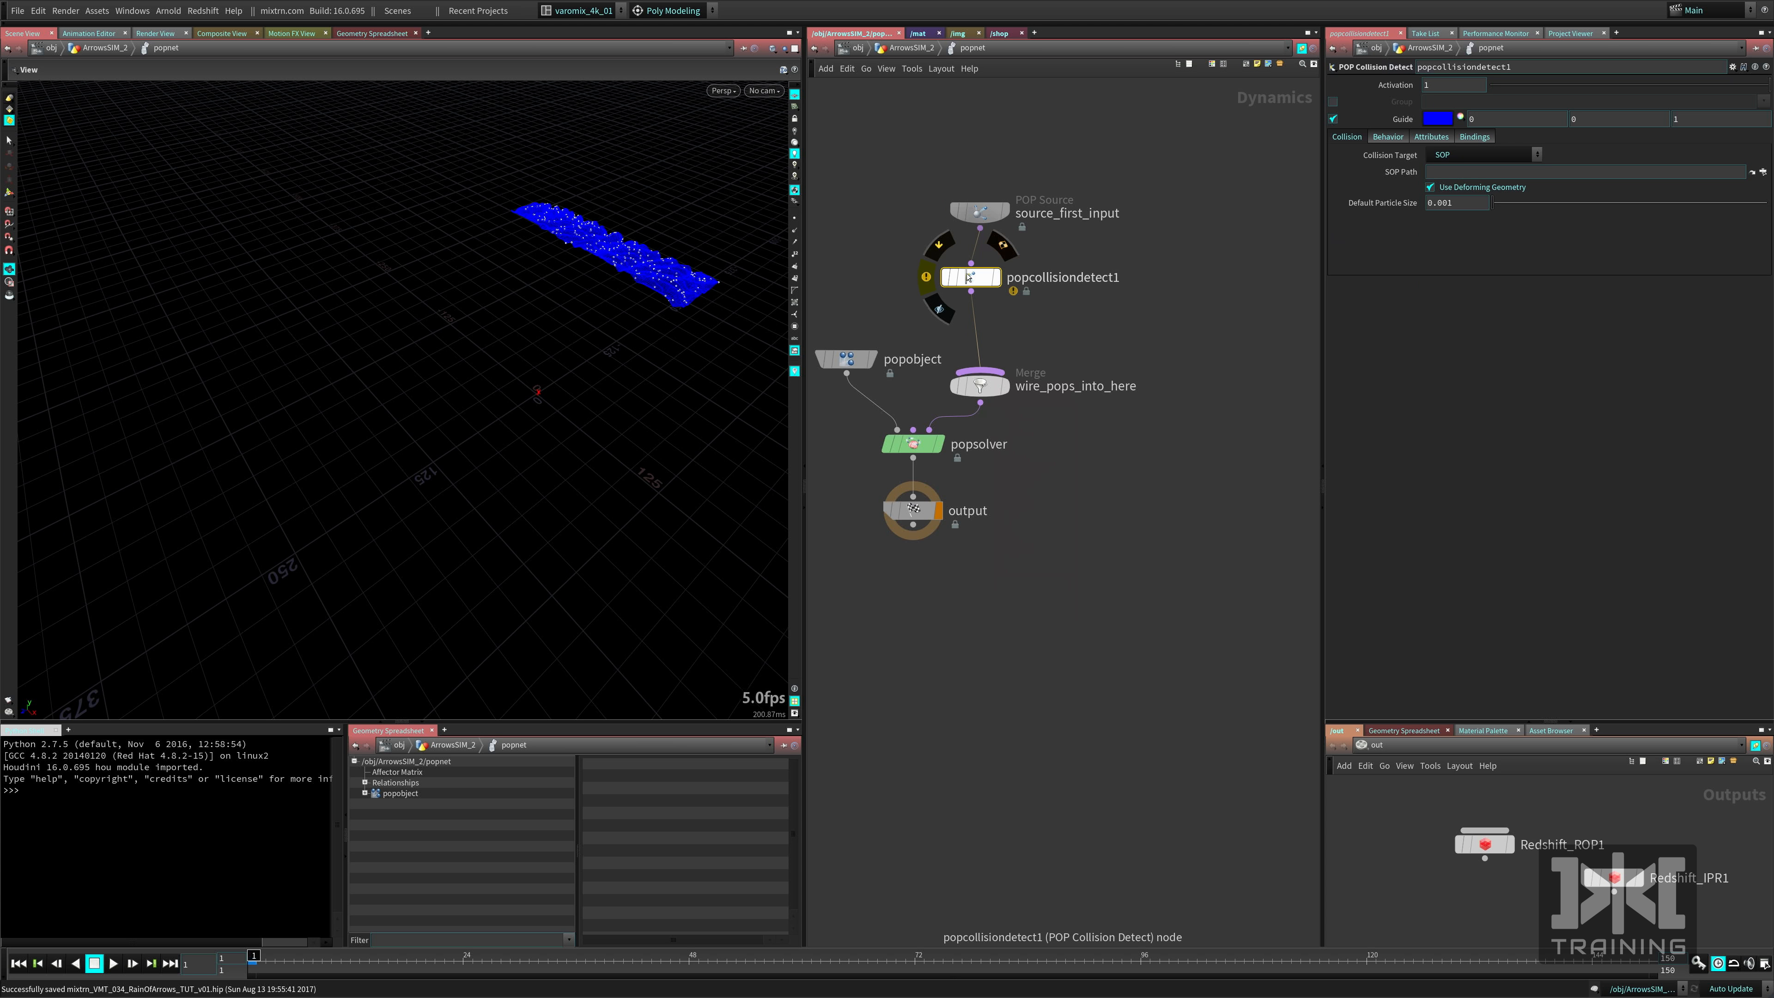
Set the collision detect node's Collision Target to Second Context Geometry and enable its Group Name option for hits.
{"action": "left_click", "coordinate": [1475, 154]}
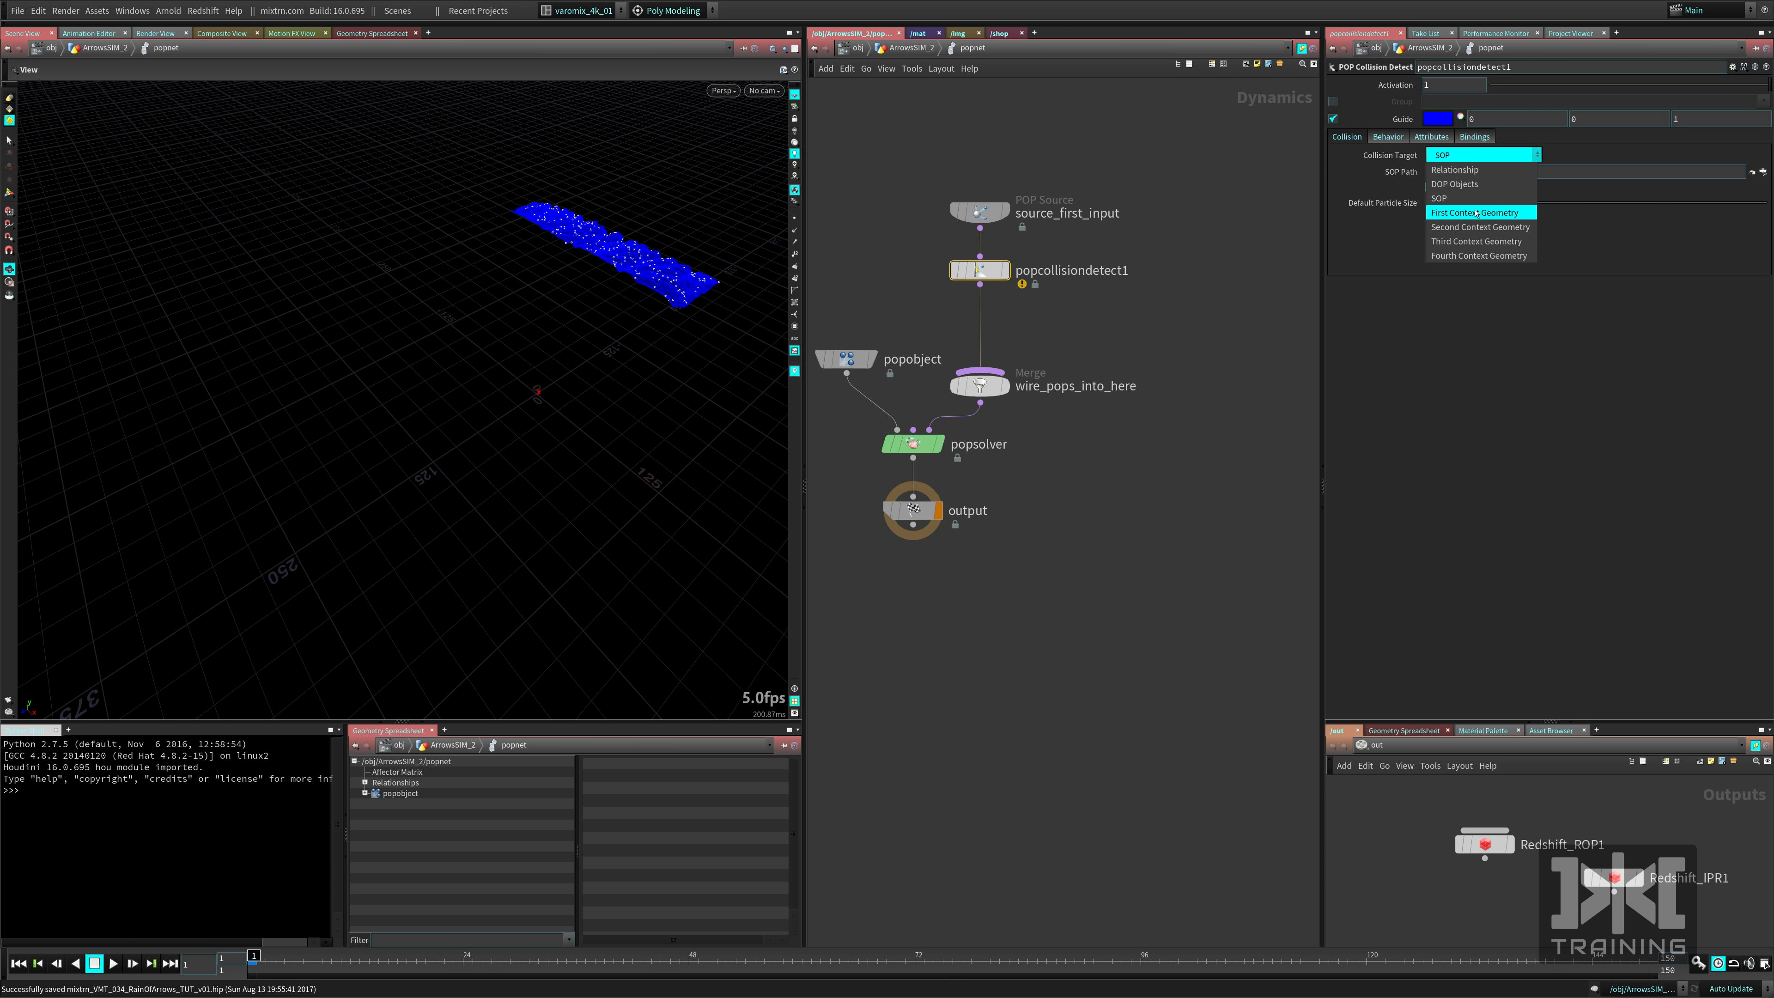
{"action": "left_click", "coordinate": [1479, 226]}
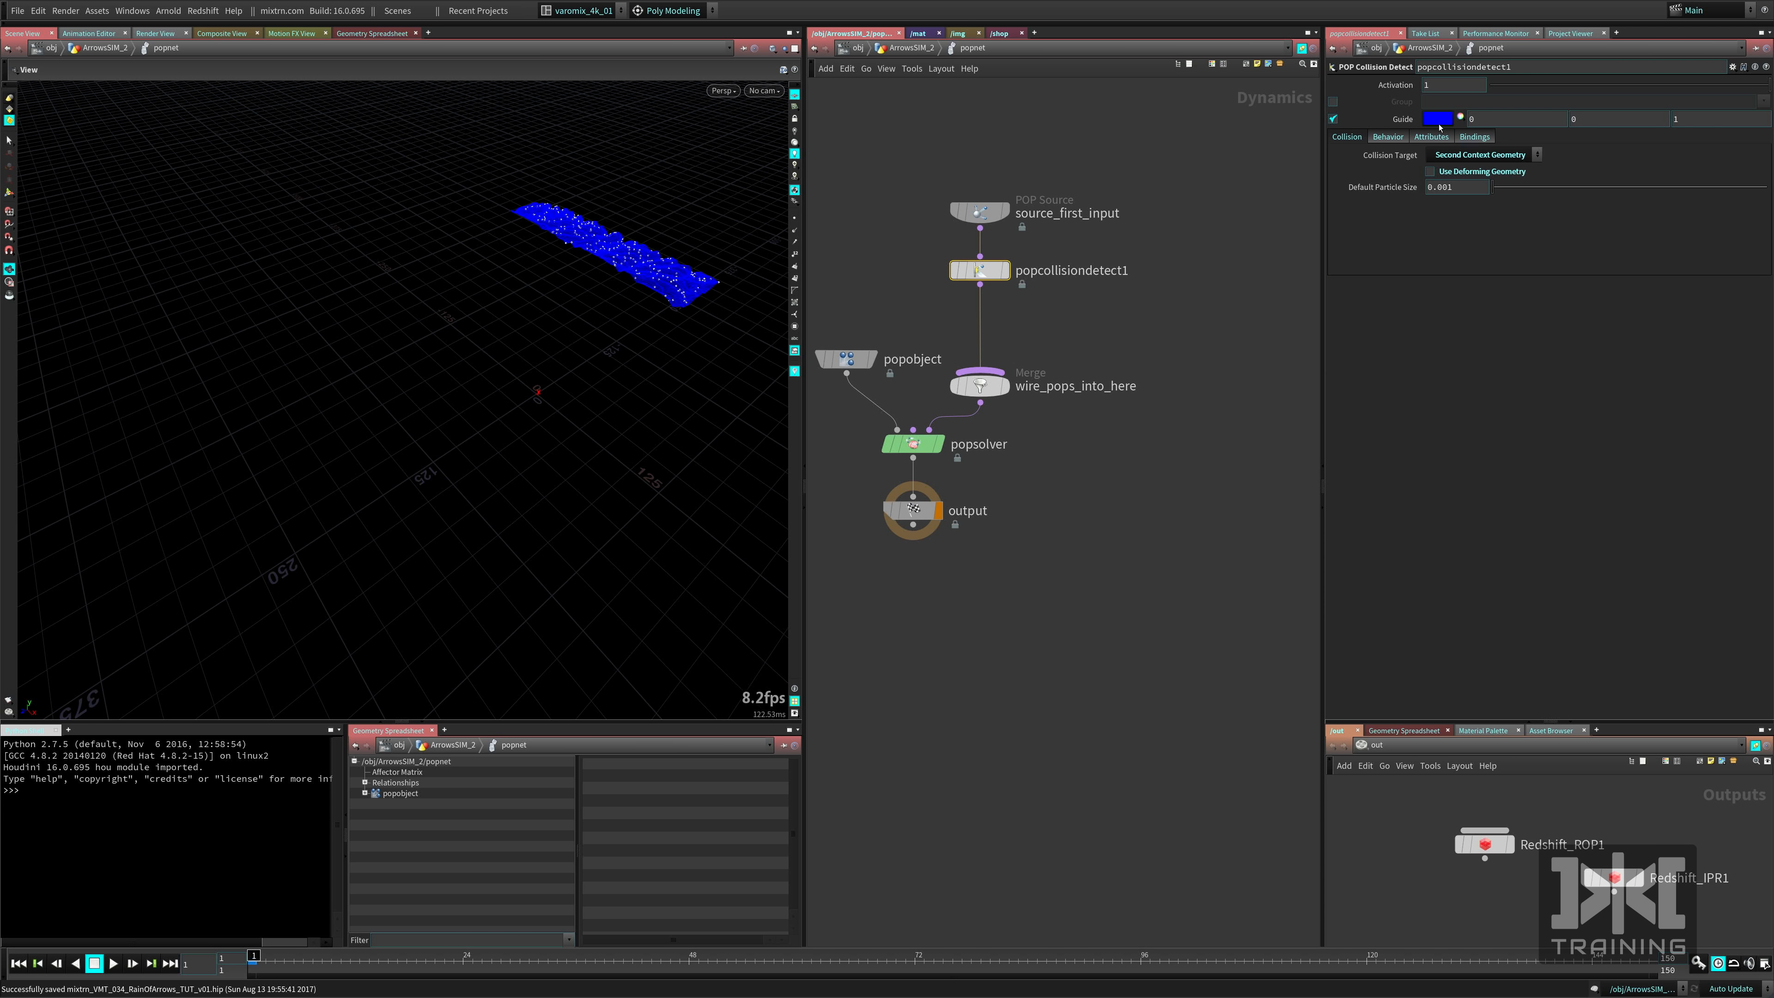
{"action": "left_click", "coordinate": [1388, 137]}
{"action": "left_click", "coordinate": [1336, 169]}
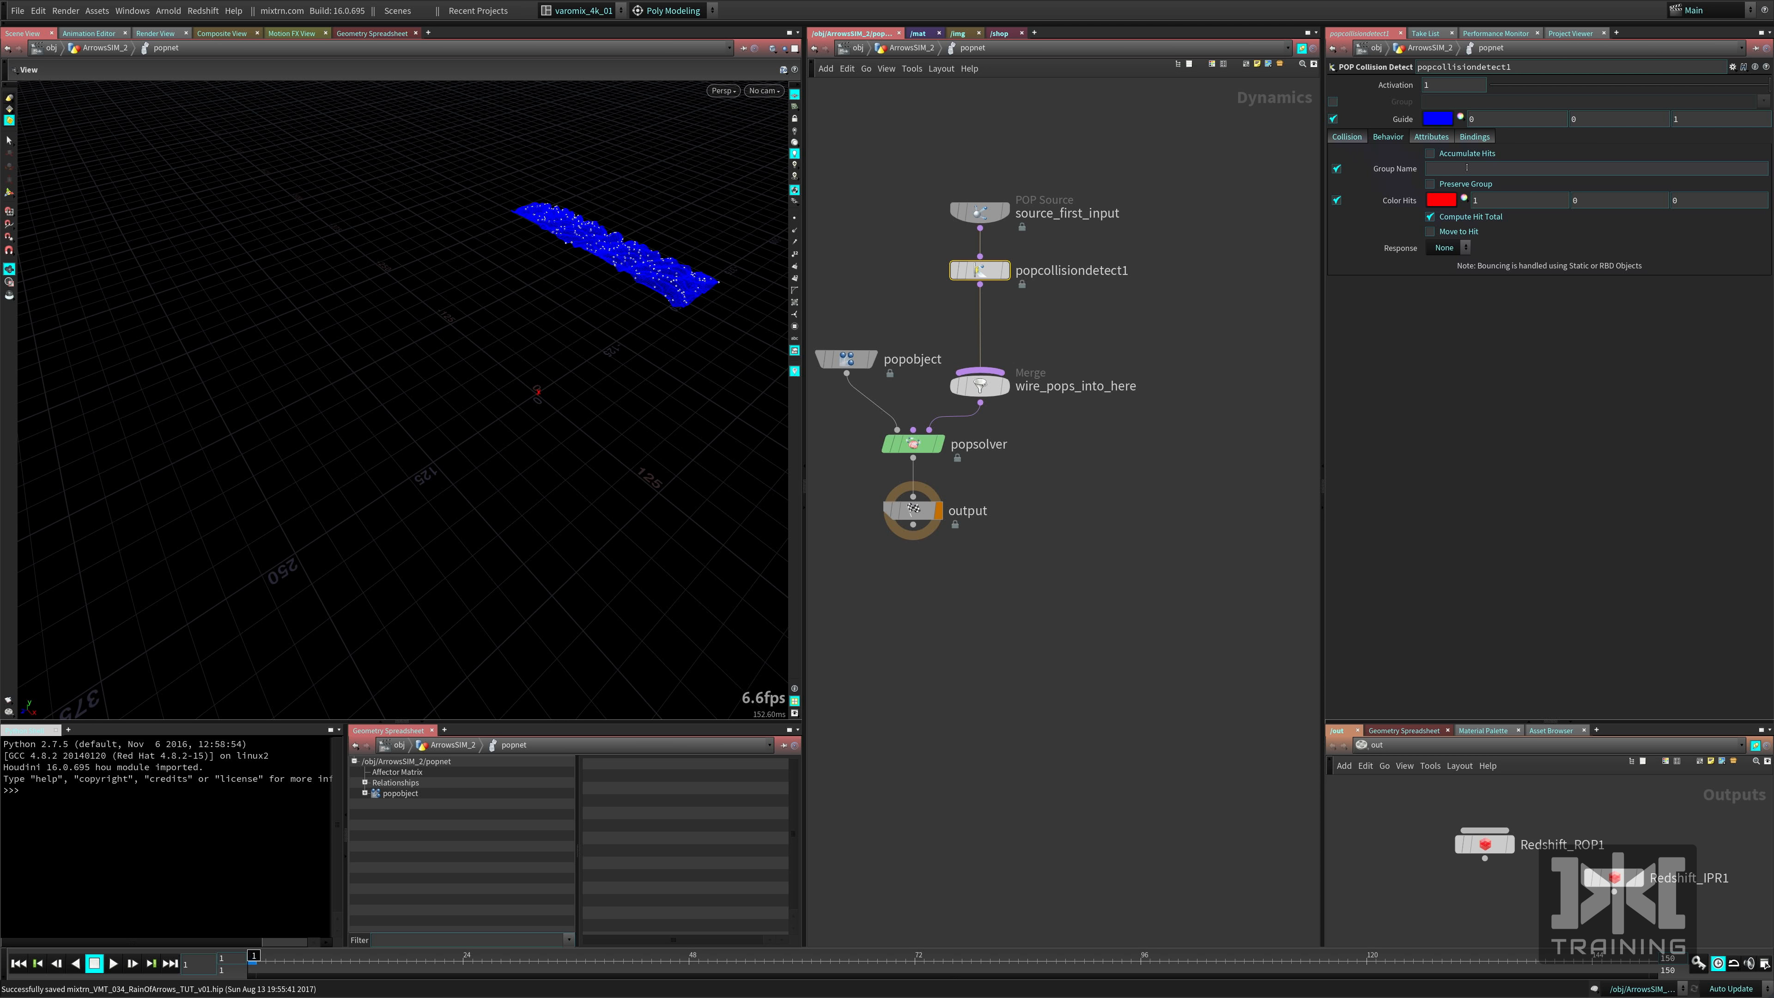